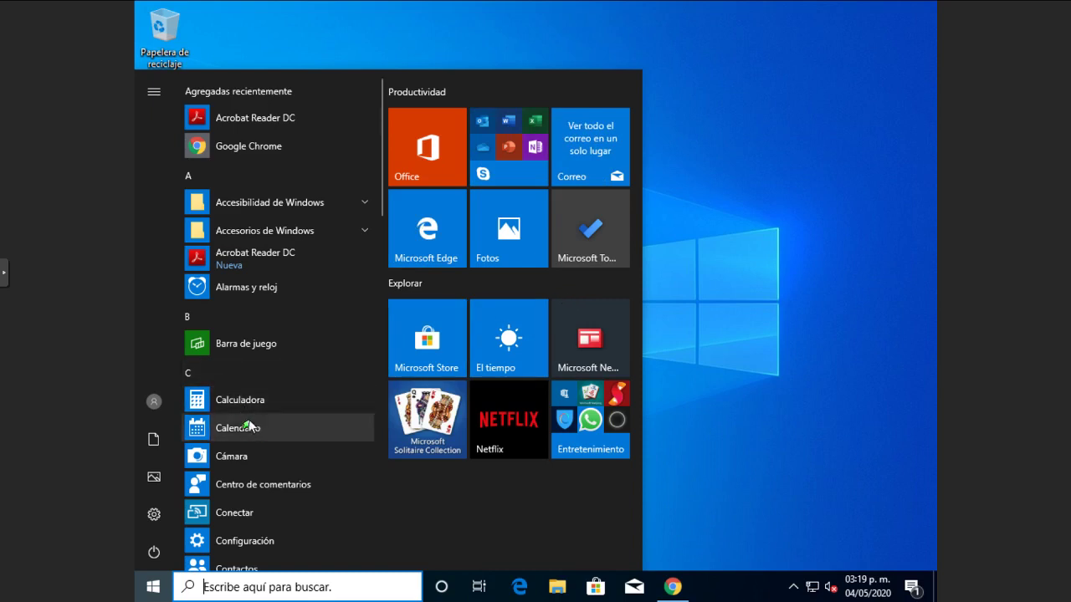
pyautogui.scroll(-3, 251, 460)
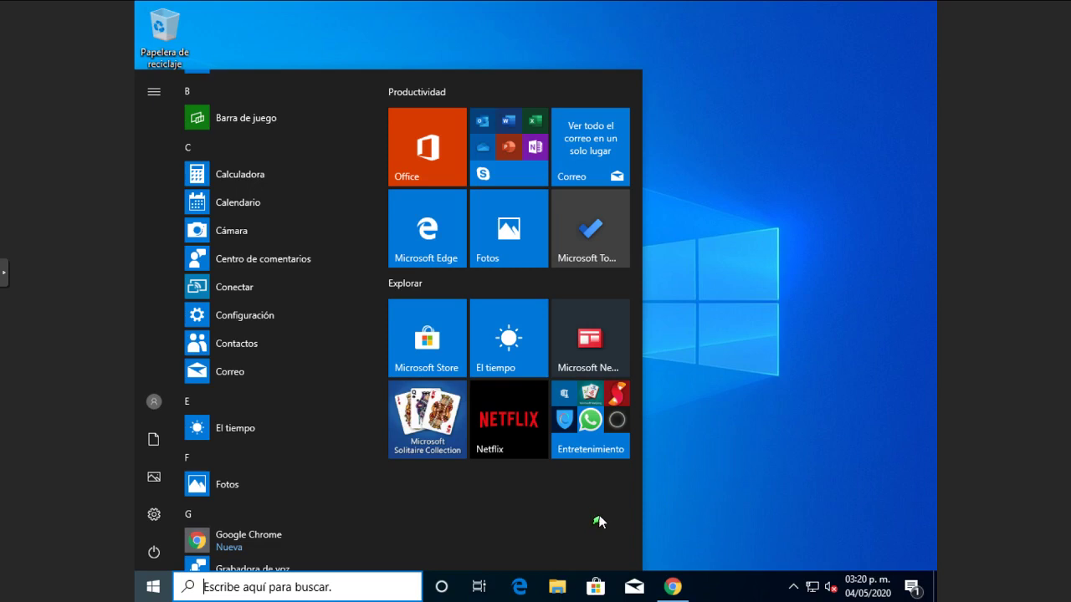
# Step: Switch to Chrome, open the shared Drive folder Windows10Debloater-master and download all of its contents
pyautogui.click(672, 586)
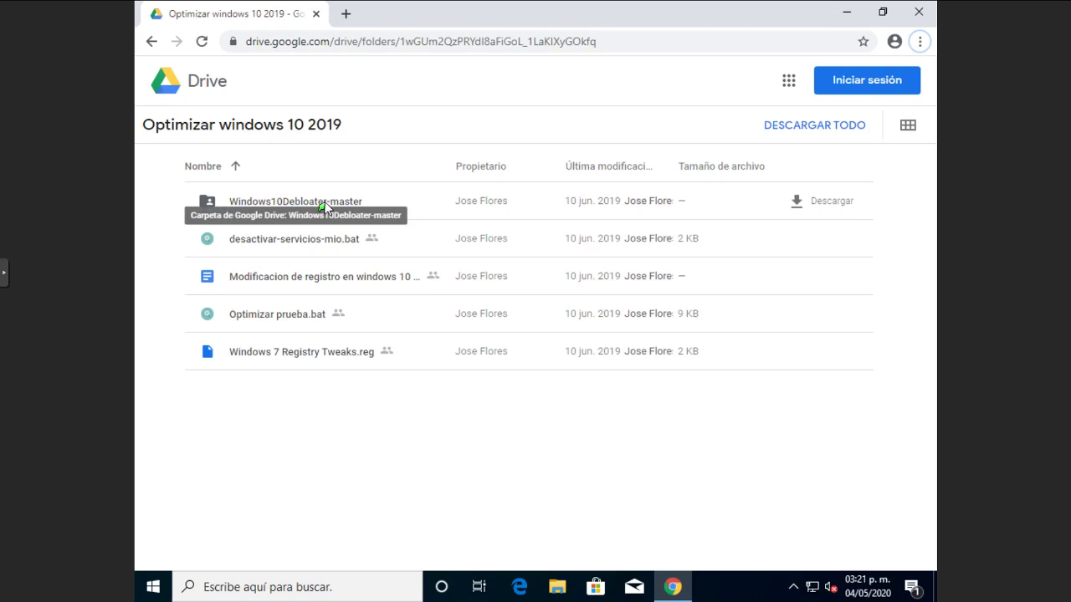
pyautogui.click(594, 42)
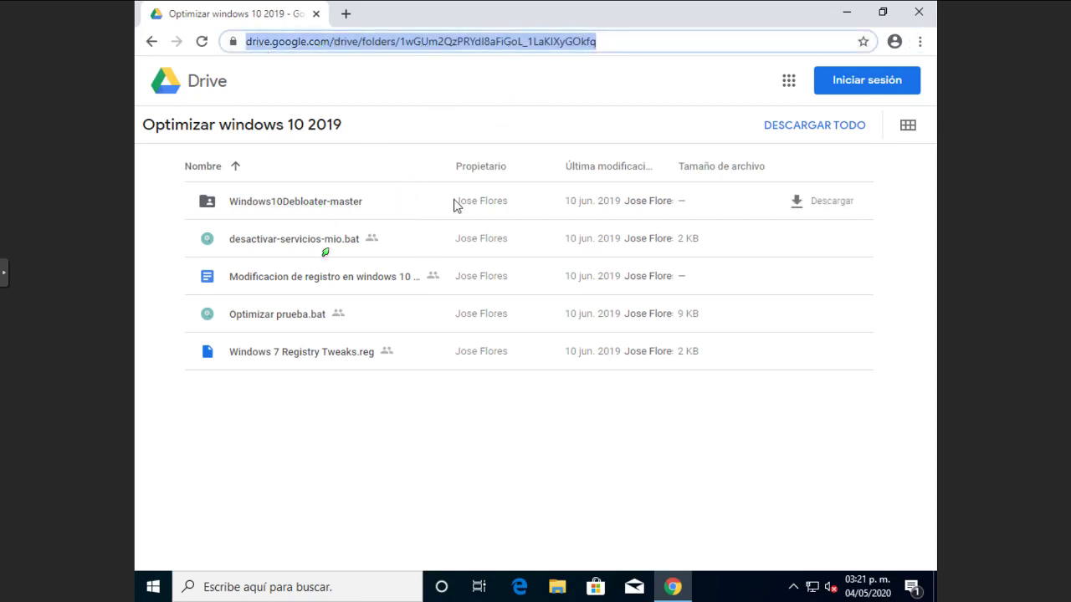
pyautogui.doubleClick(365, 210)
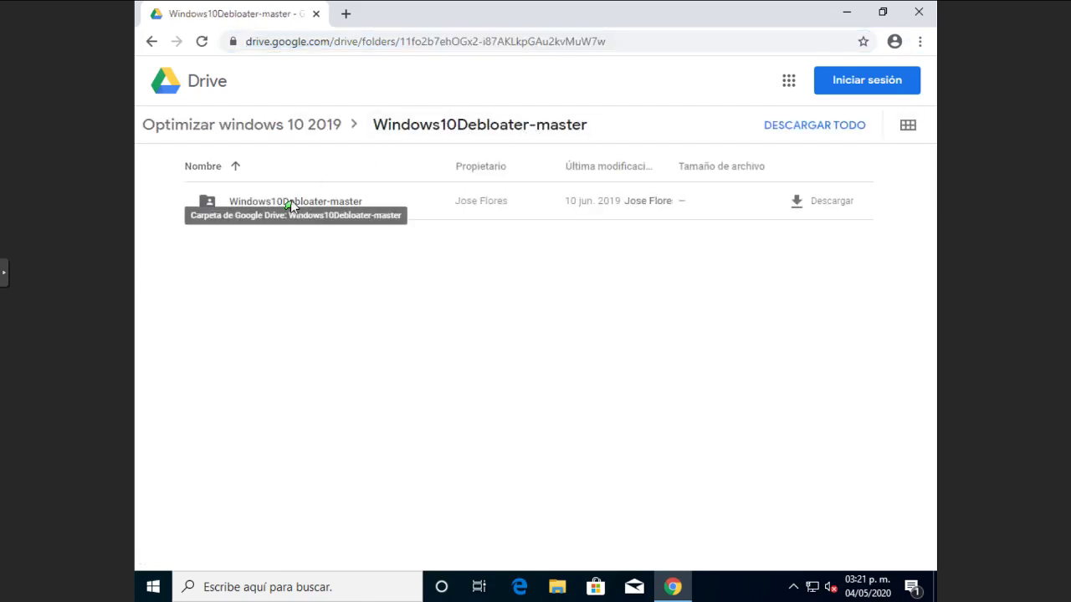
pyautogui.doubleClick(288, 205)
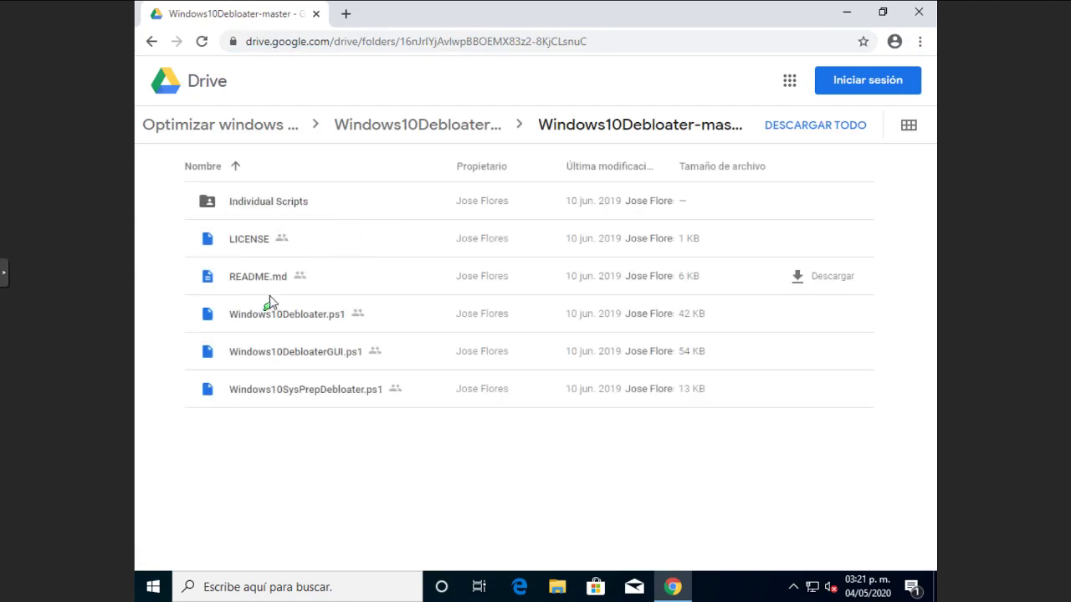
pyautogui.click(460, 134)
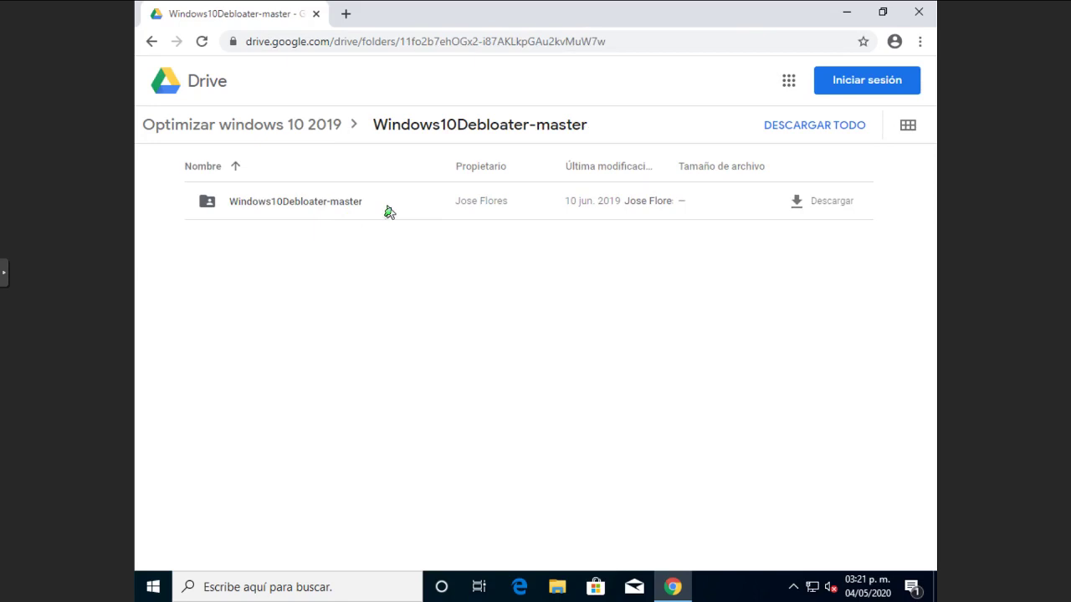
pyautogui.click(813, 127)
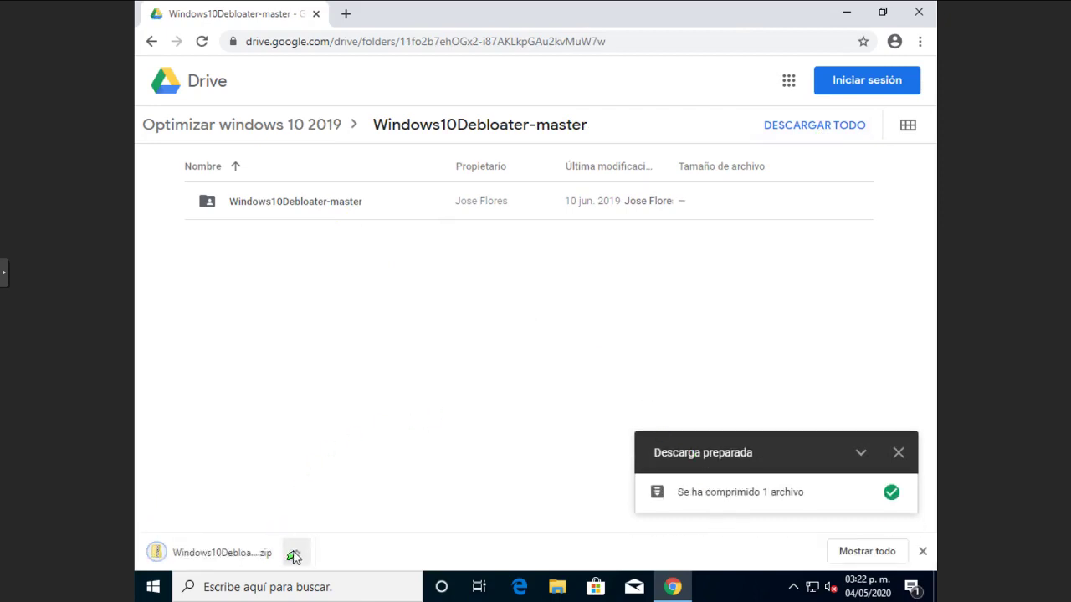
# Step: Show the downloaded Windows10Debloater zip in its folder and extract it to the default destination, closing the extra window
pyautogui.click(292, 557)
pyautogui.click(400, 500)
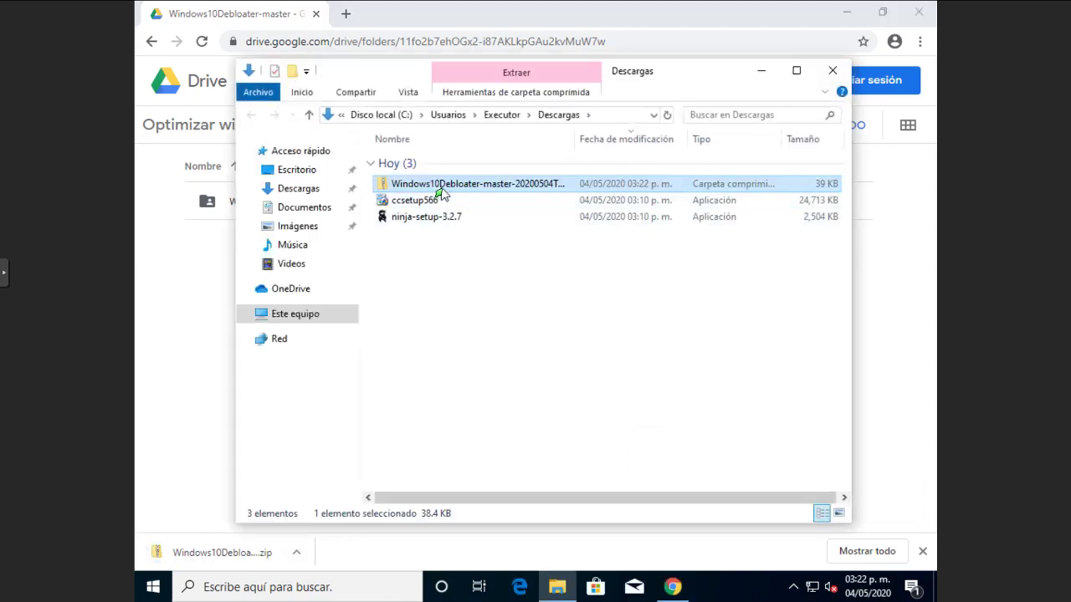
pyautogui.rightClick(440, 190)
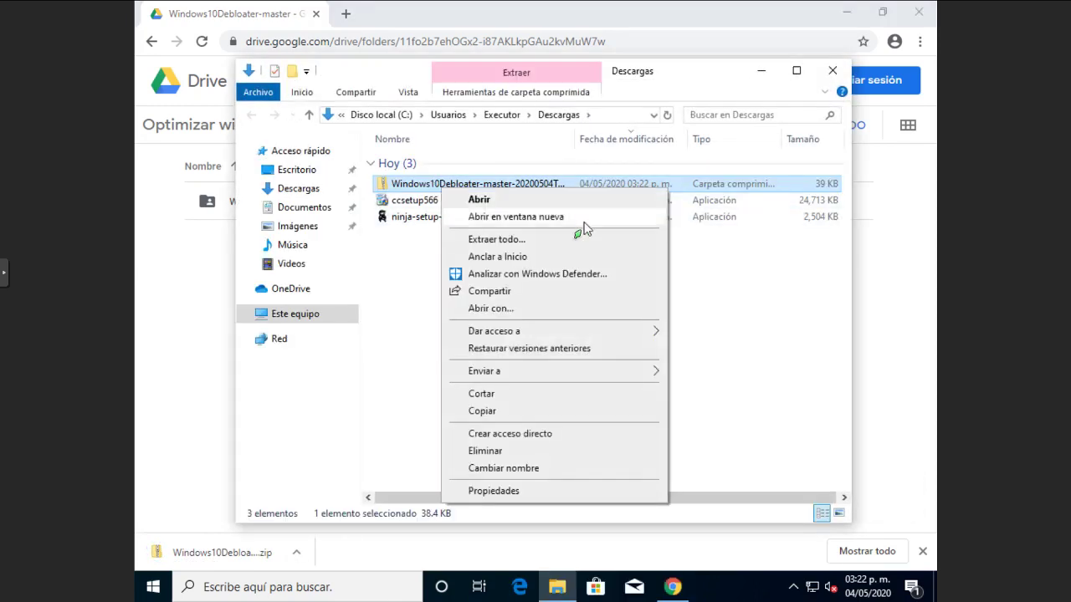
pyautogui.click(539, 241)
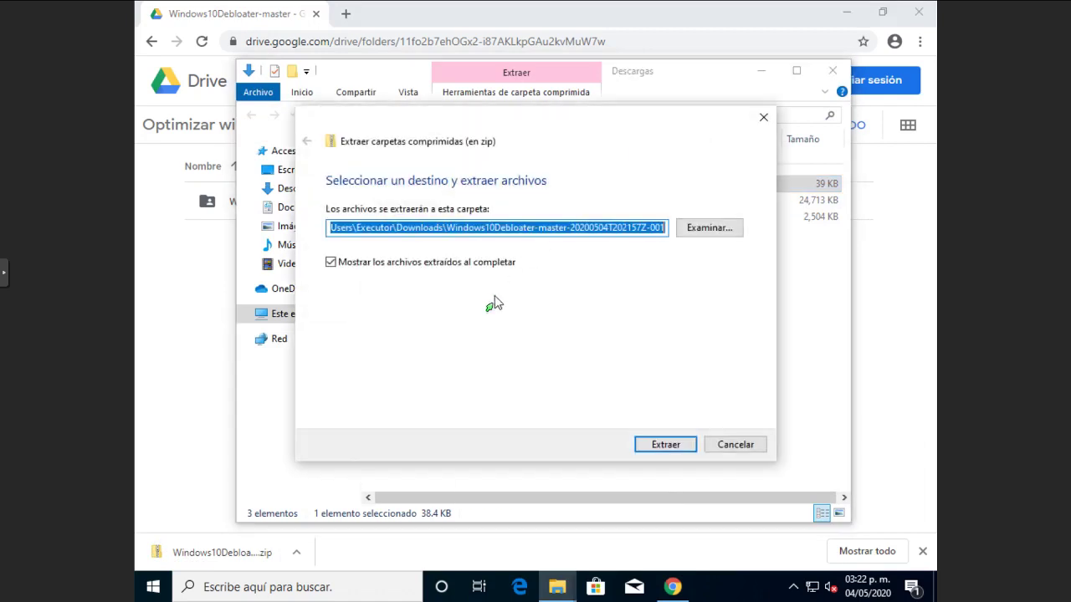
pyautogui.click(666, 446)
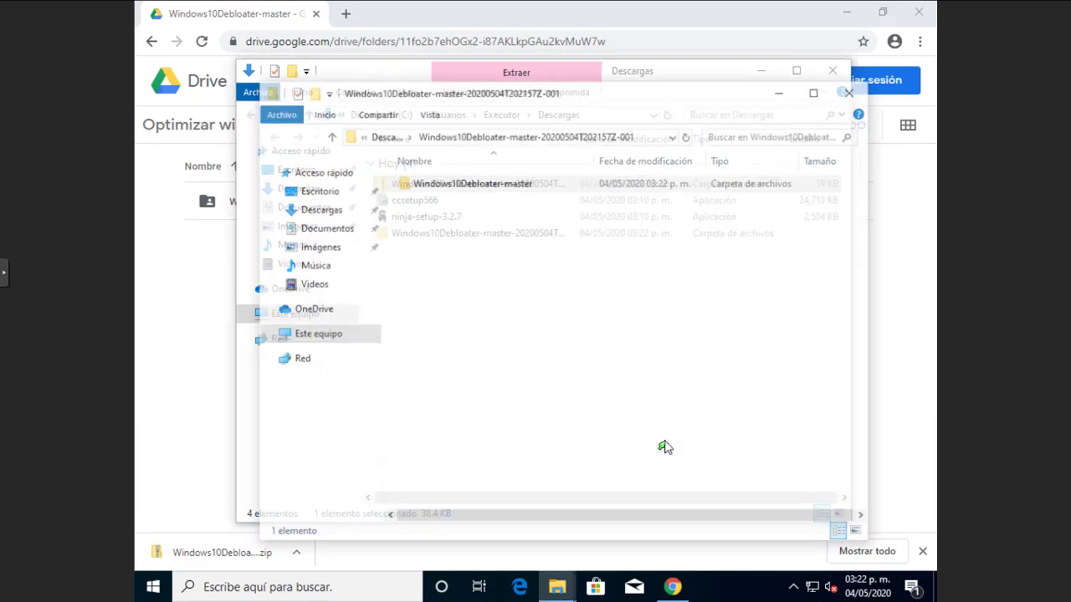
pyautogui.click(852, 92)
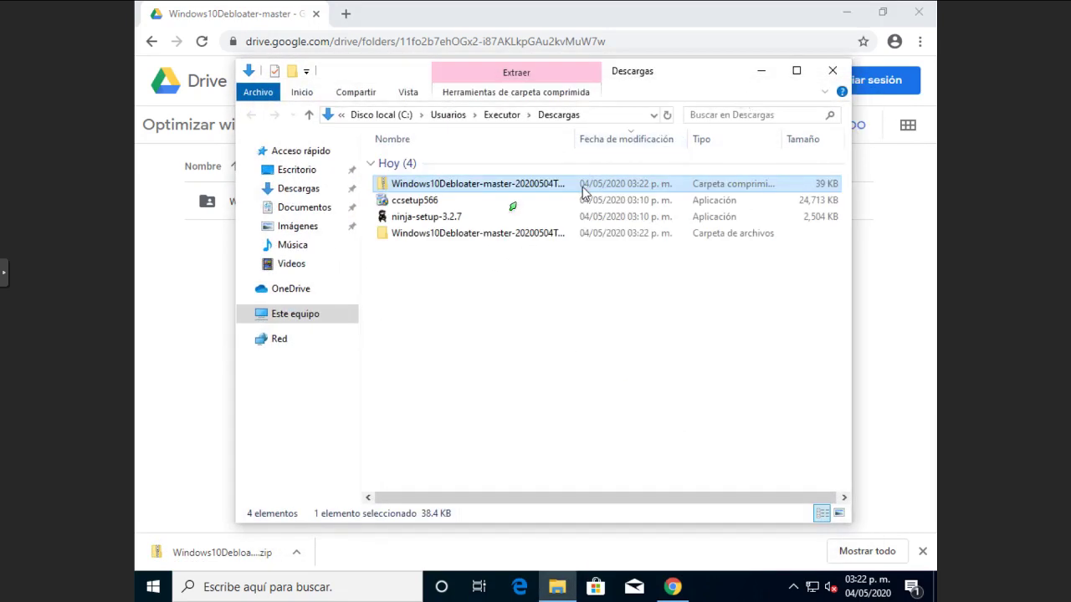
# Step: Open the extracted Windows10Debloater-master folder down to the level containing the PowerShell scripts
pyautogui.click(430, 239)
pyautogui.doubleClick(429, 236)
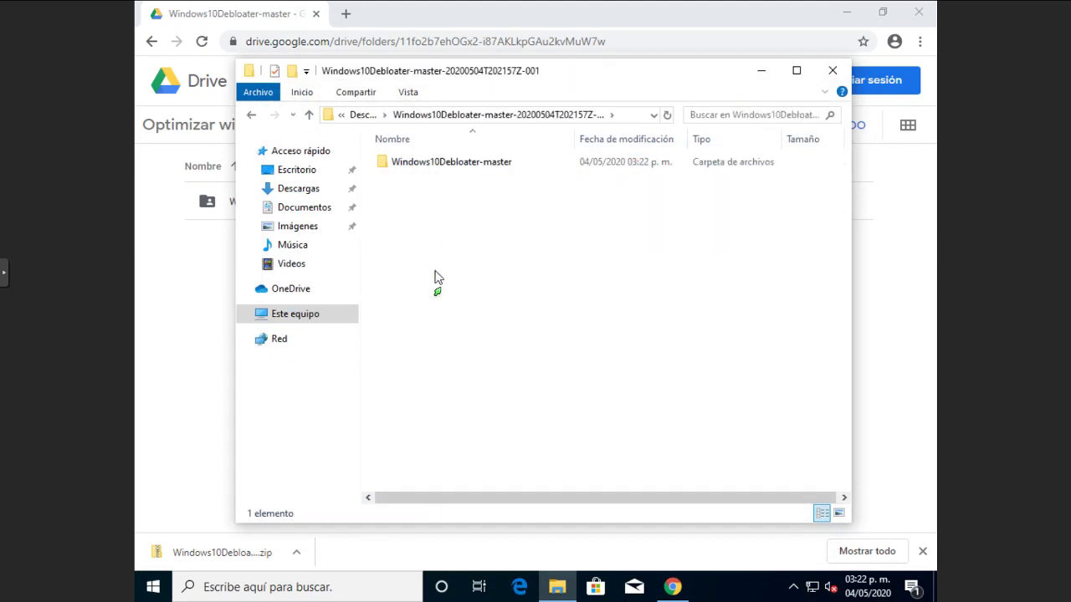
pyautogui.doubleClick(424, 163)
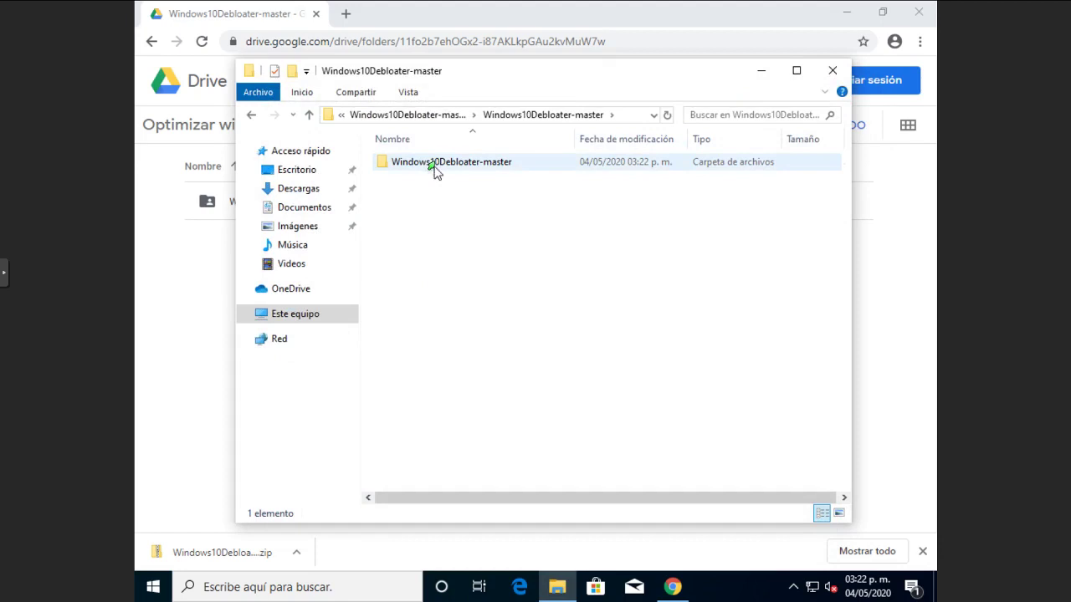
pyautogui.doubleClick(432, 167)
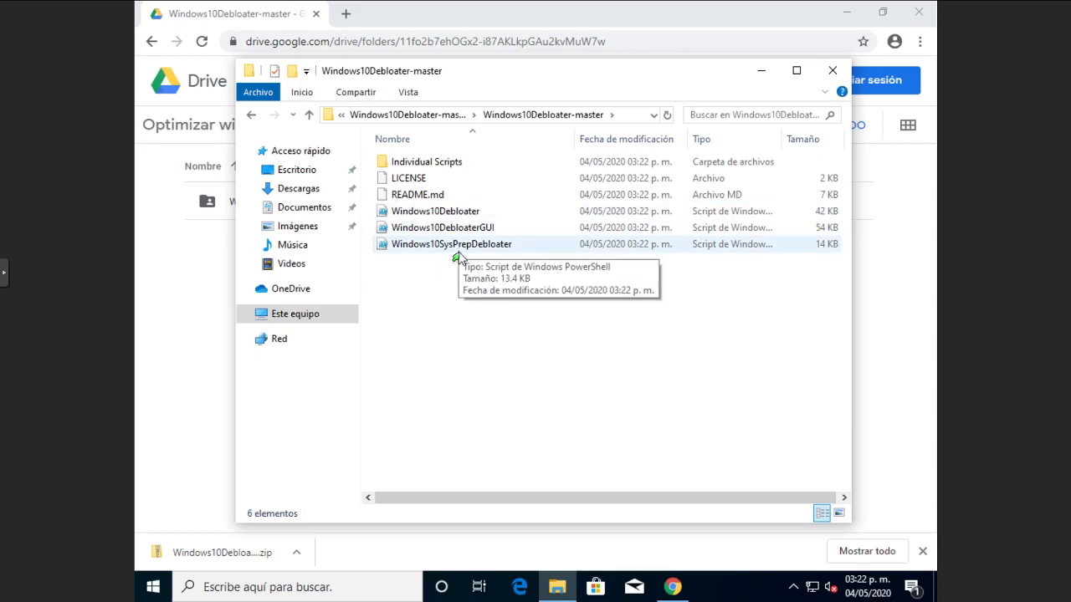
# Step: Turn off "Ocultar las extensiones de archivo" in the folder options so that file extensions are shown
pyautogui.click(422, 93)
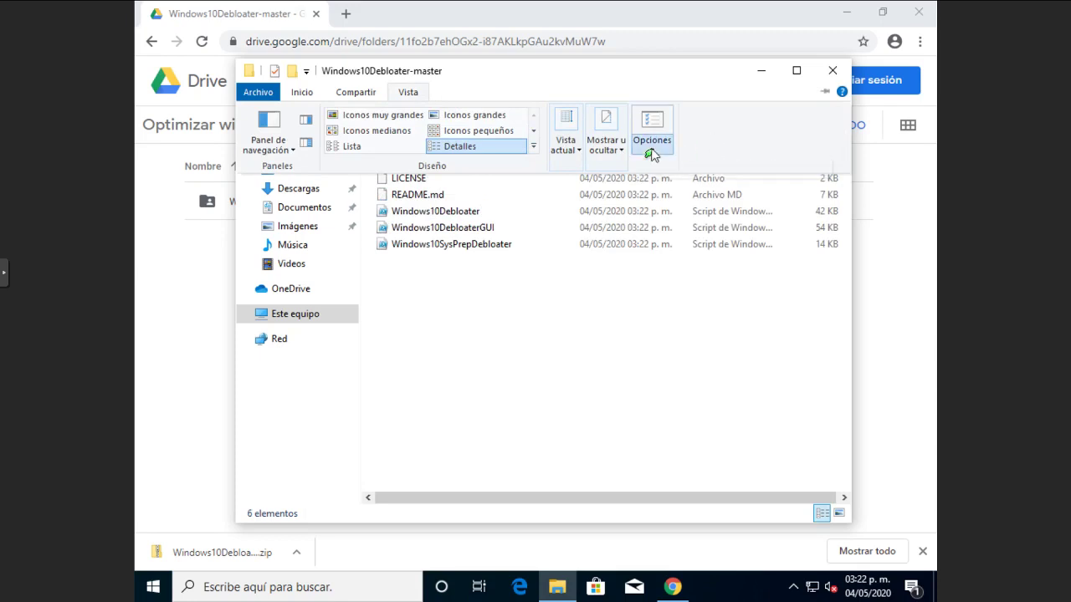
pyautogui.click(651, 154)
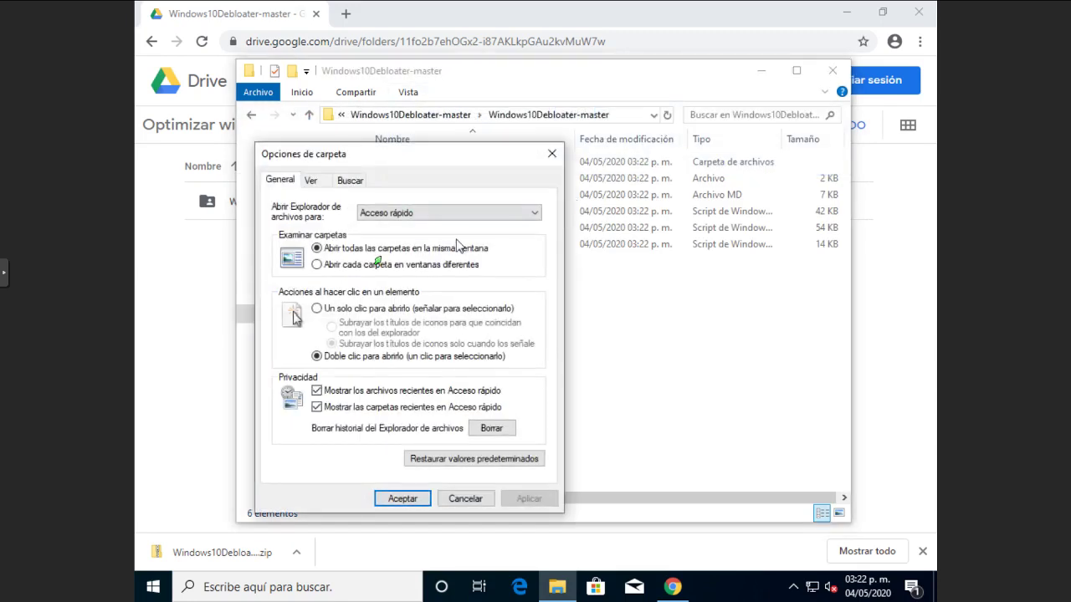
pyautogui.click(310, 181)
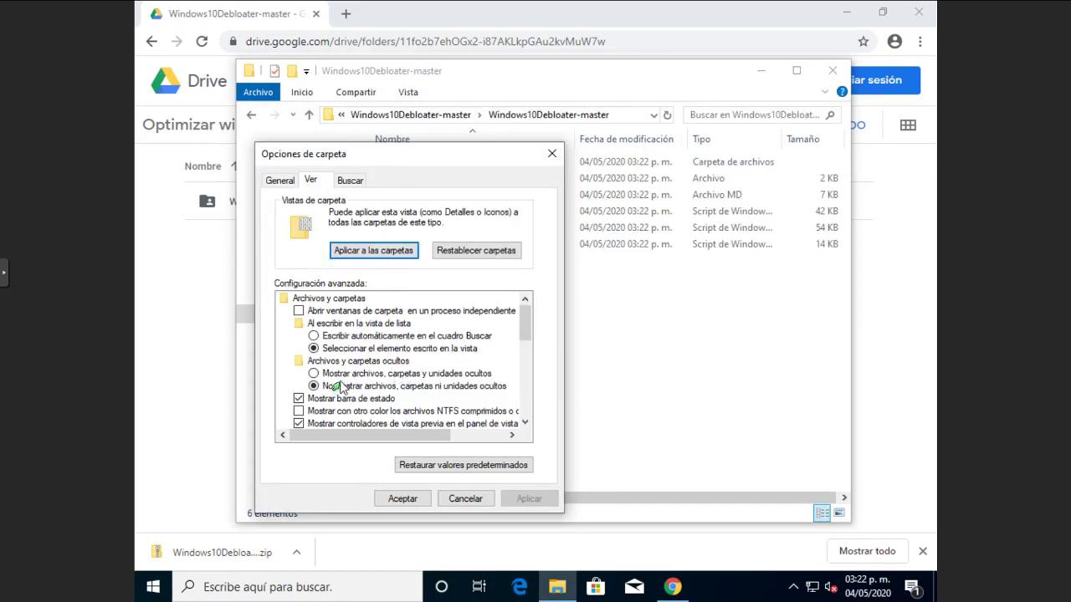
pyautogui.scroll(-3, 341, 387)
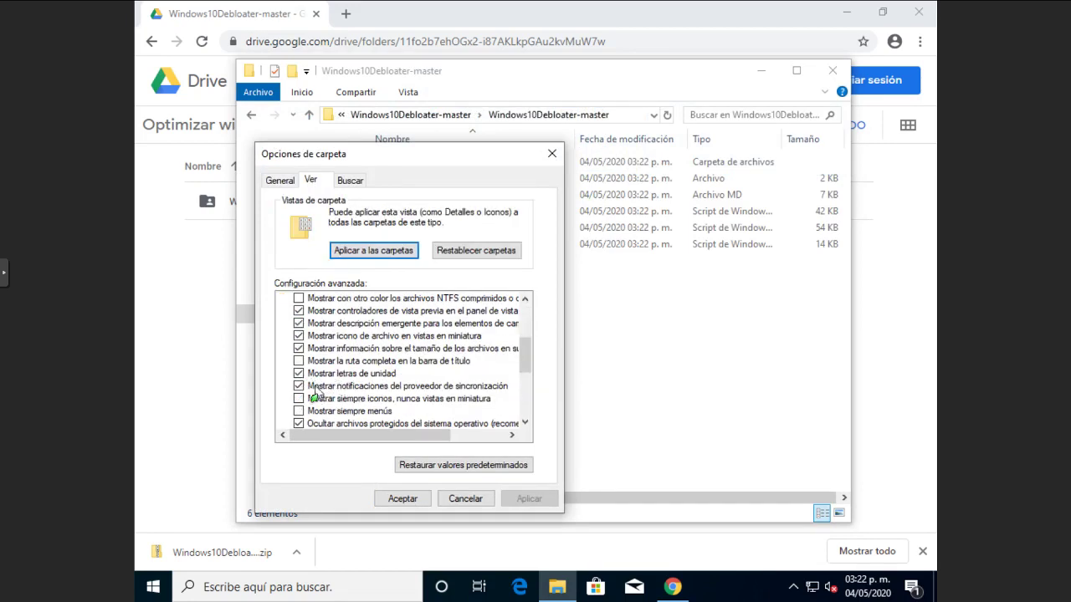
pyautogui.scroll(-2, 314, 394)
pyautogui.click(311, 373)
pyautogui.click(298, 373)
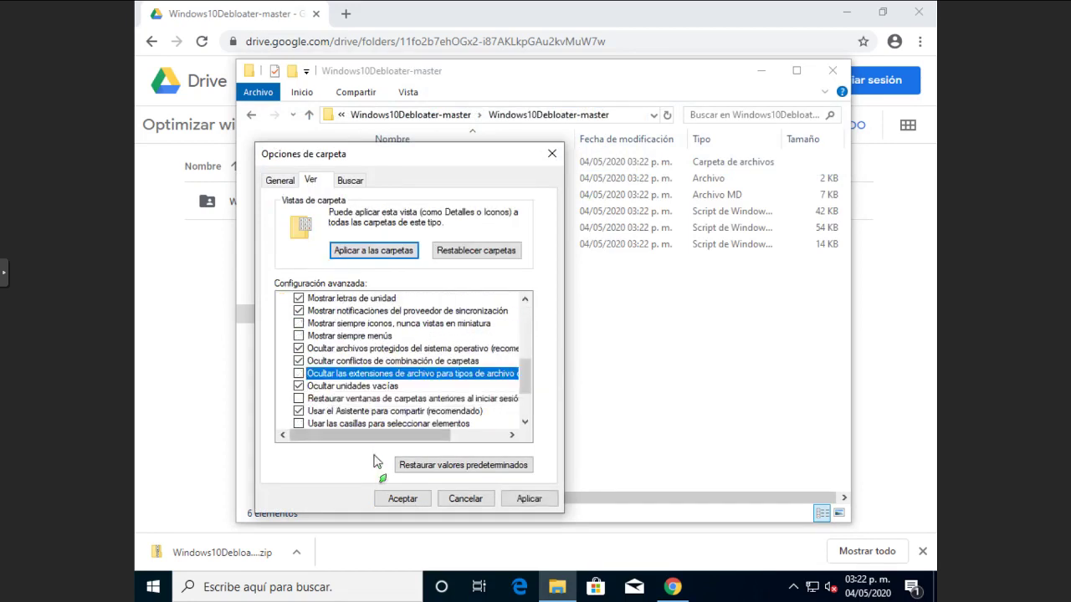
pyautogui.click(403, 499)
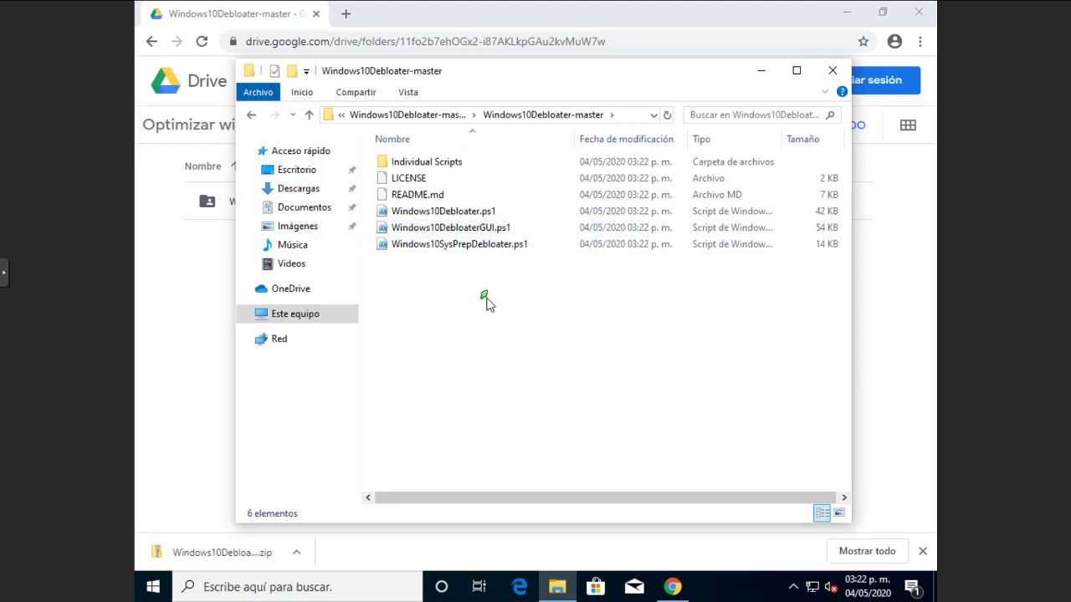
# Step: Run Windows10DebloaterGUI.ps1 with PowerShell and maximize the console window
pyautogui.click(487, 228)
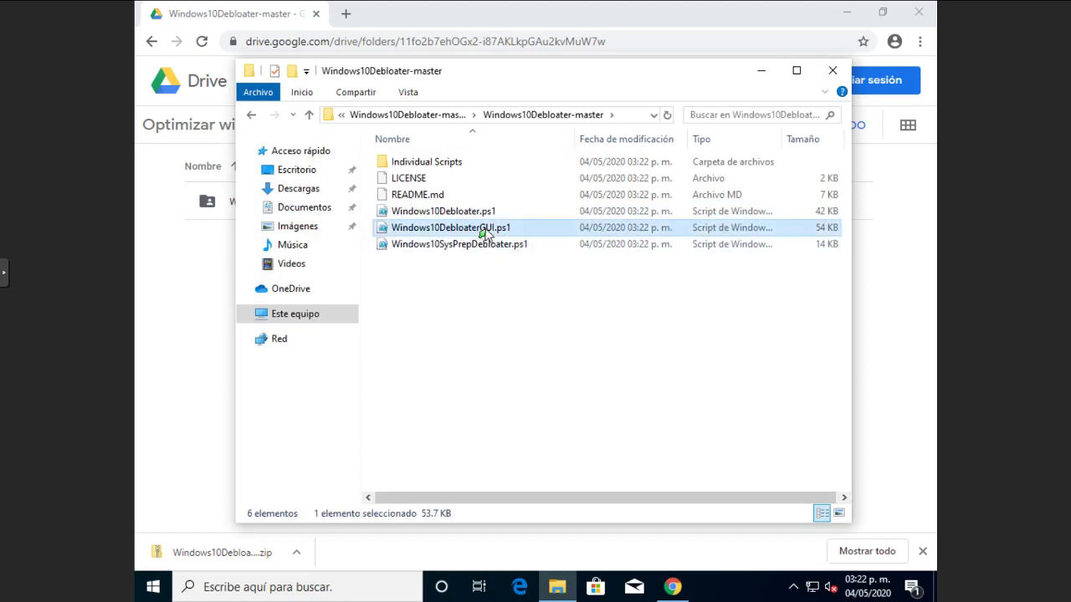
pyautogui.rightClick(529, 234)
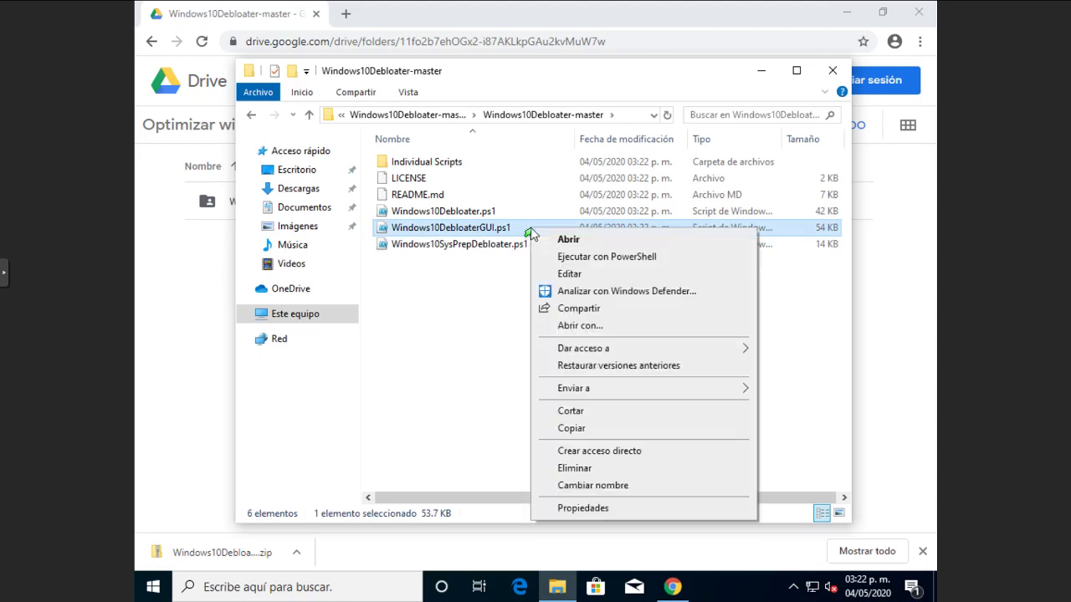
pyautogui.click(603, 257)
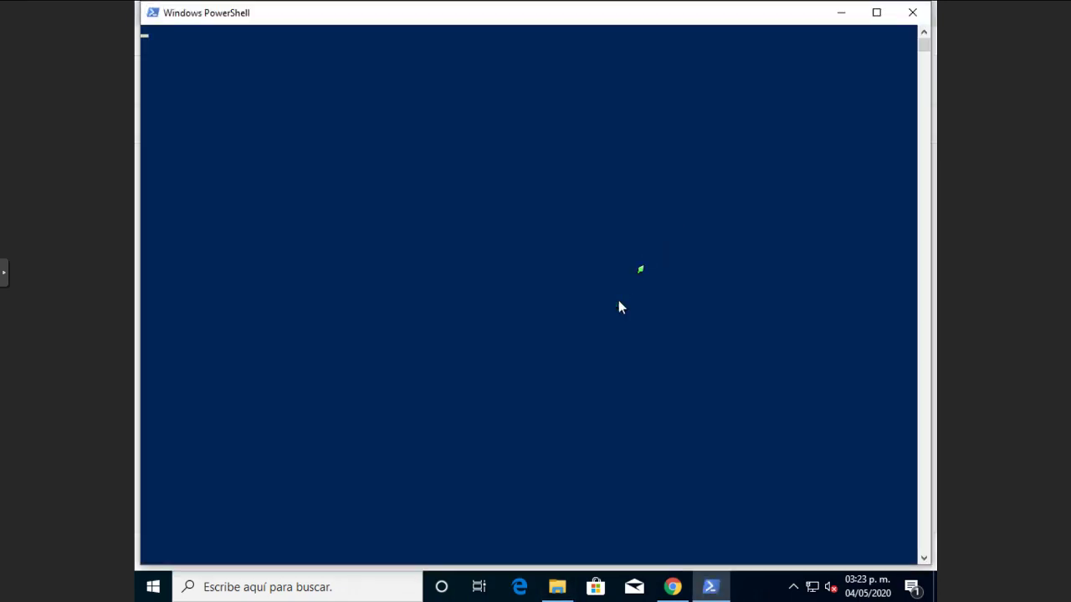
pyautogui.click(876, 13)
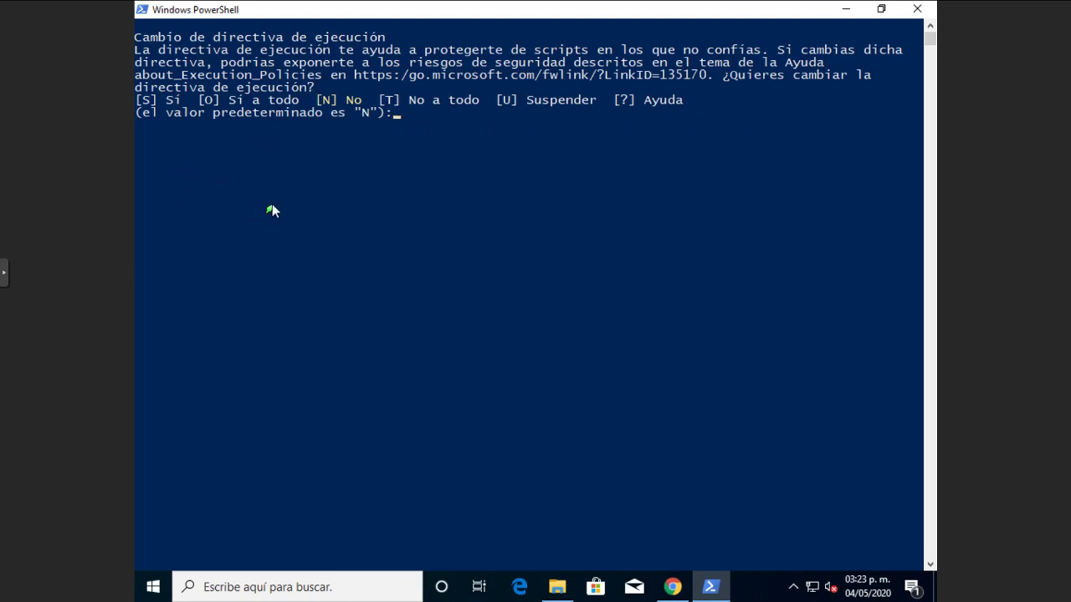
# Step: Accept the execution policy change with "s" and allow Windows PowerShell to make changes to the device
pyautogui.write('s')
pyautogui.press('Return')
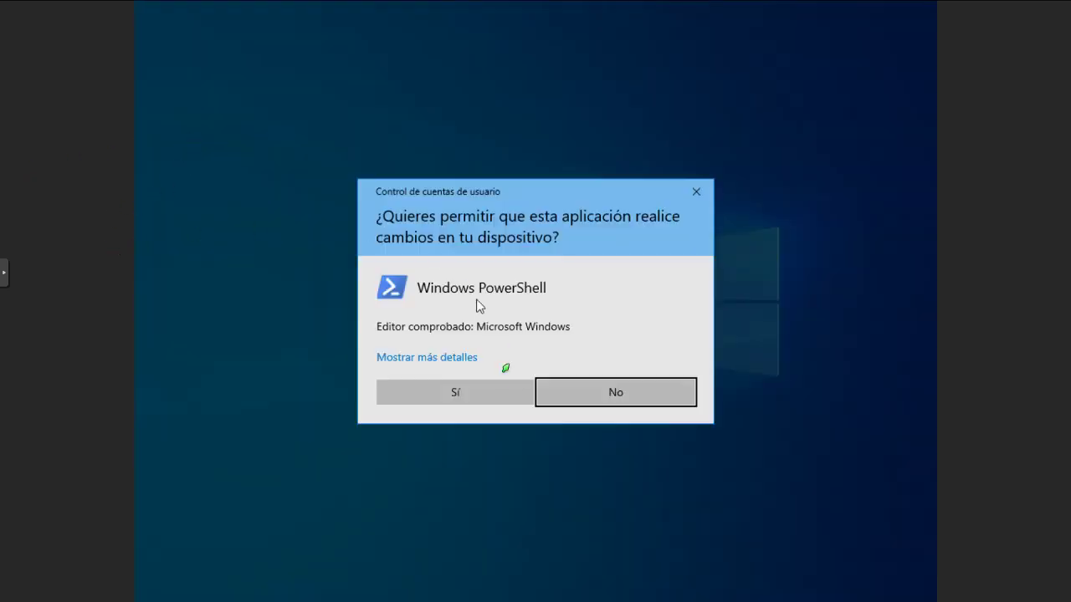
pyautogui.click(465, 393)
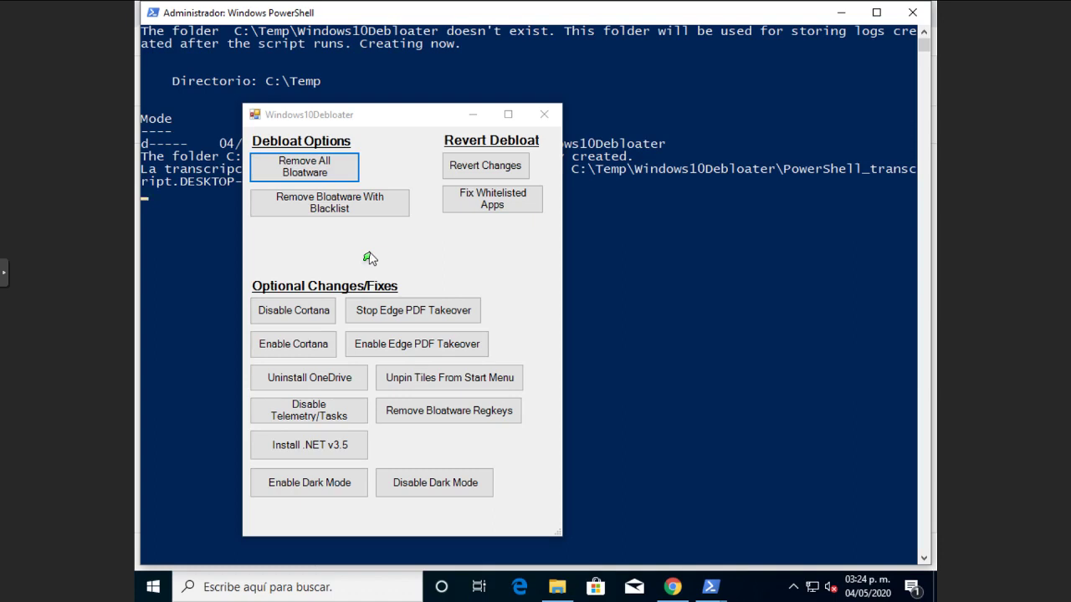
pyautogui.click(345, 181)
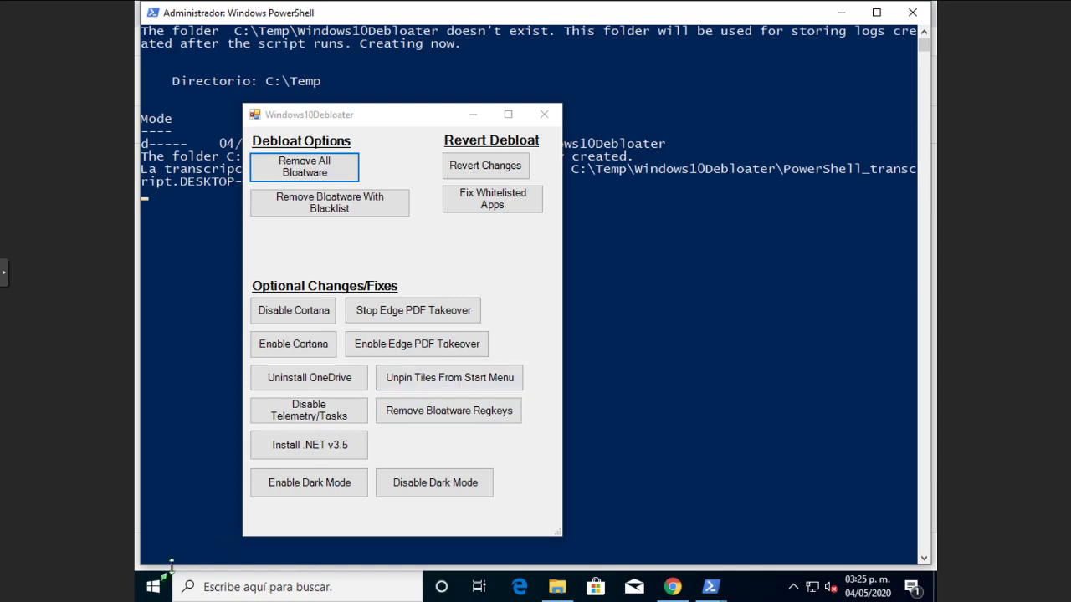
pyautogui.click(153, 587)
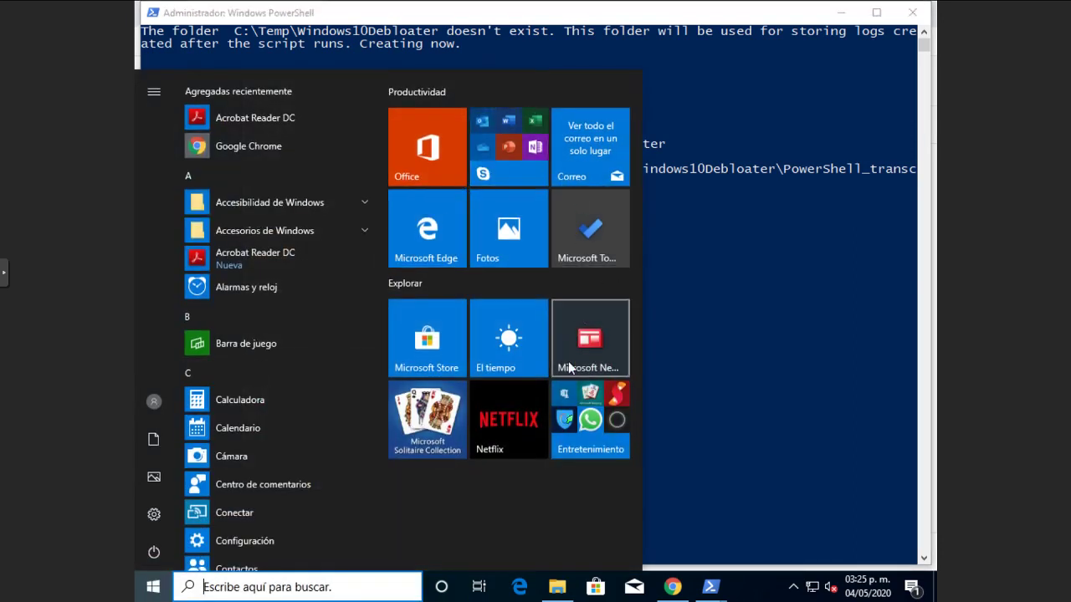
pyautogui.click(150, 588)
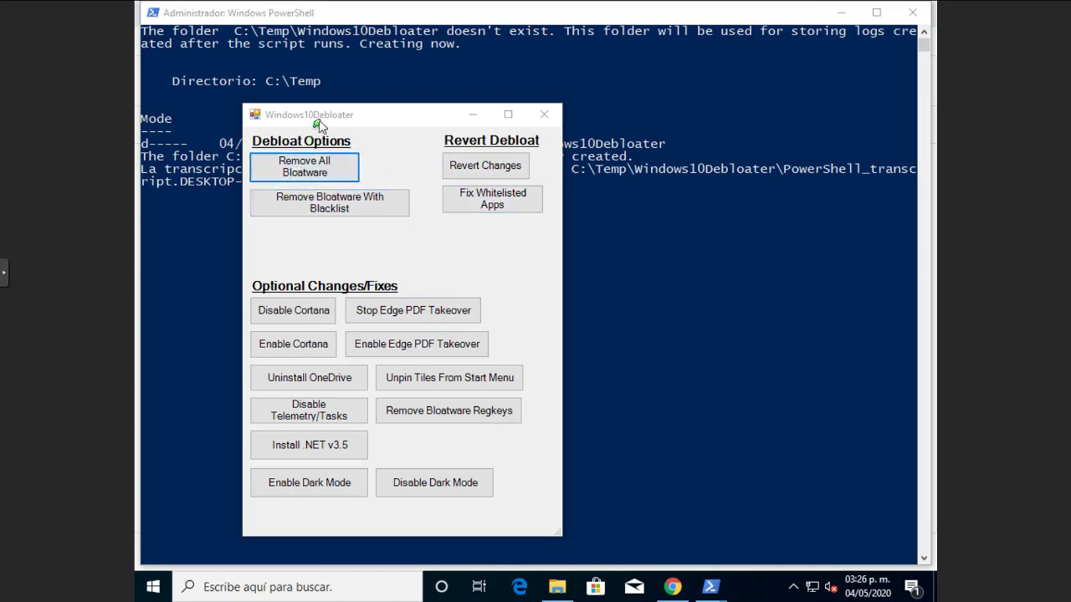
# Step: Move the Windows10Debloater window aside from the console text, run Remove All Bloatware and minimize Chrome
pyautogui.moveTo(322, 117); pyautogui.dragTo(687, 146)
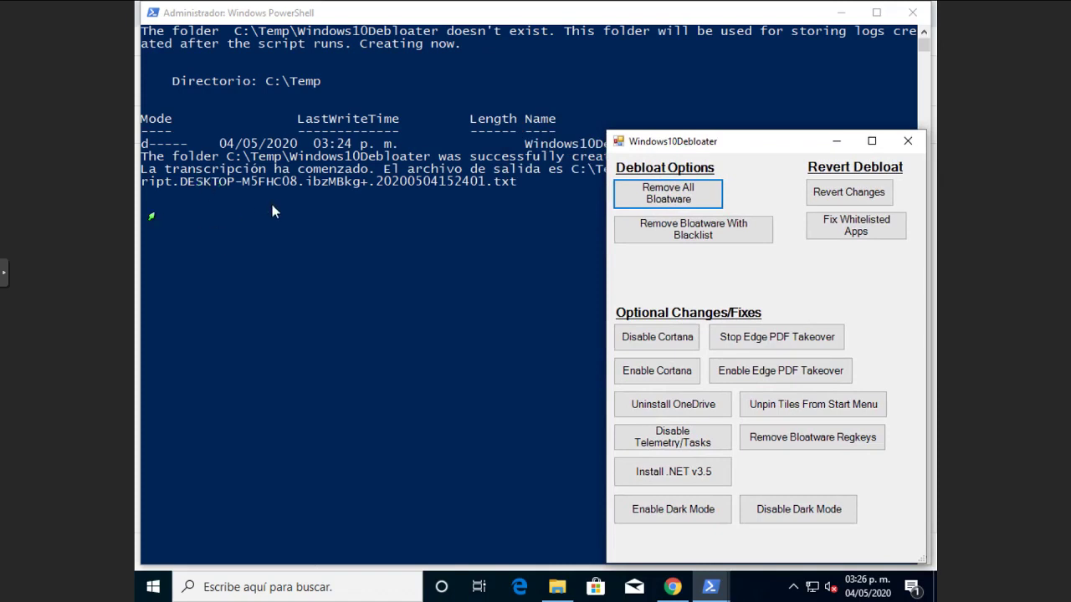
pyautogui.click(676, 192)
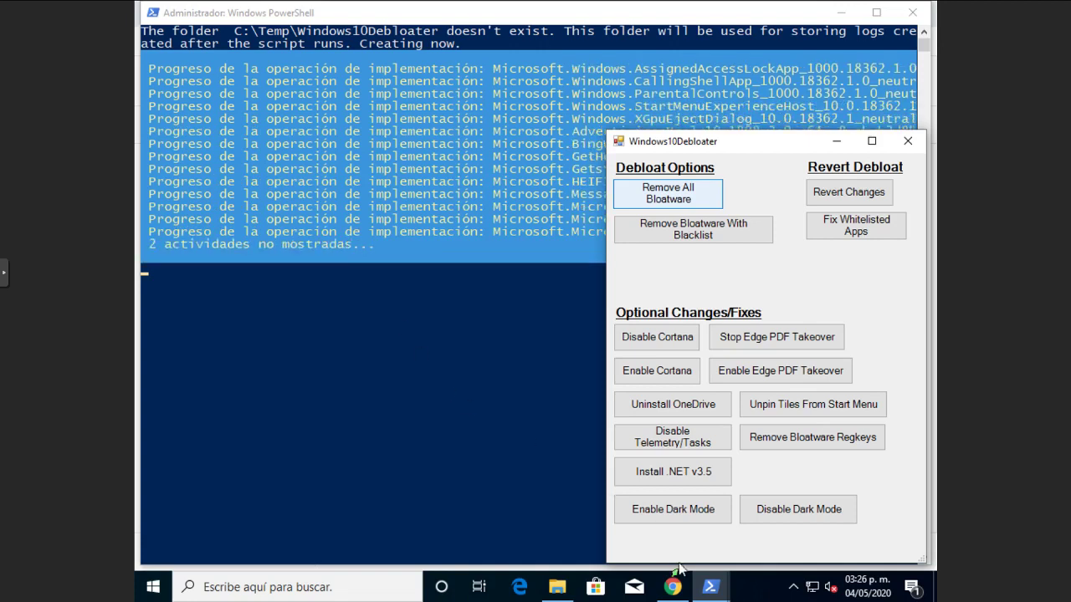
pyautogui.click(678, 589)
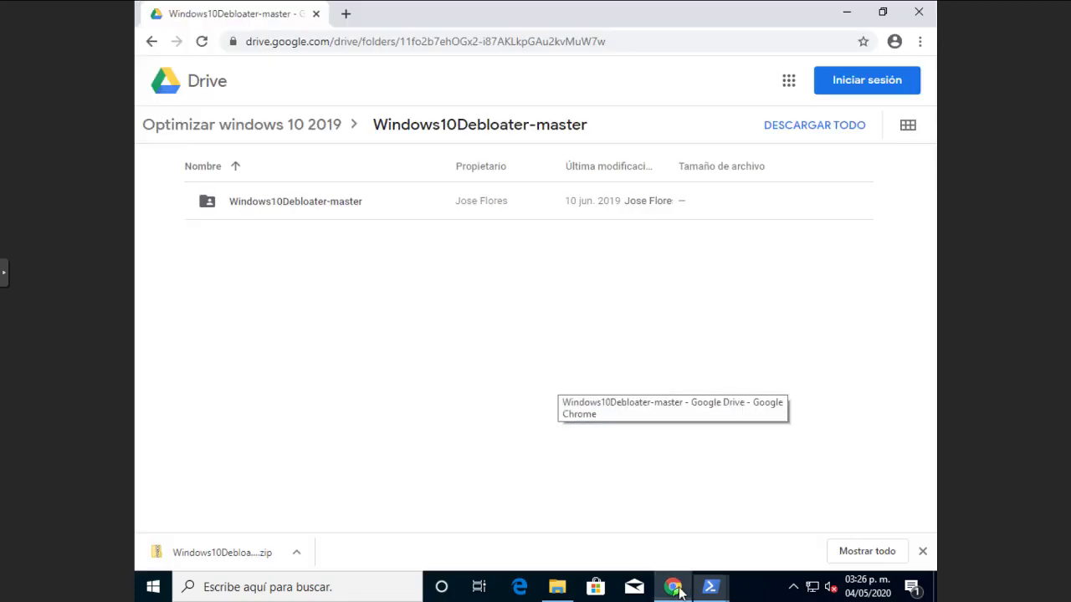
pyautogui.click(678, 589)
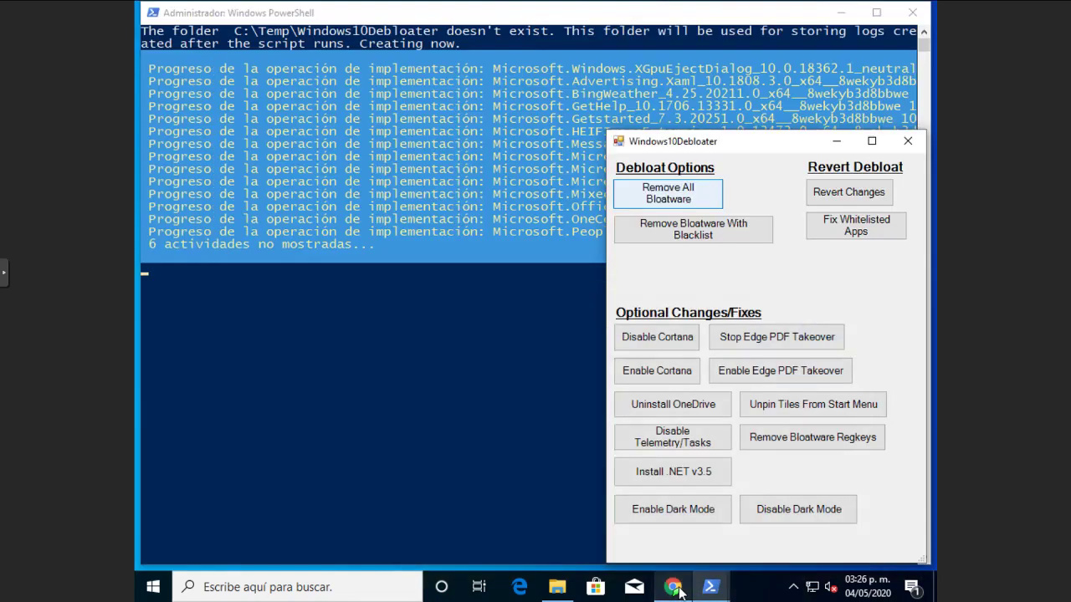
pyautogui.moveTo(553, 588)
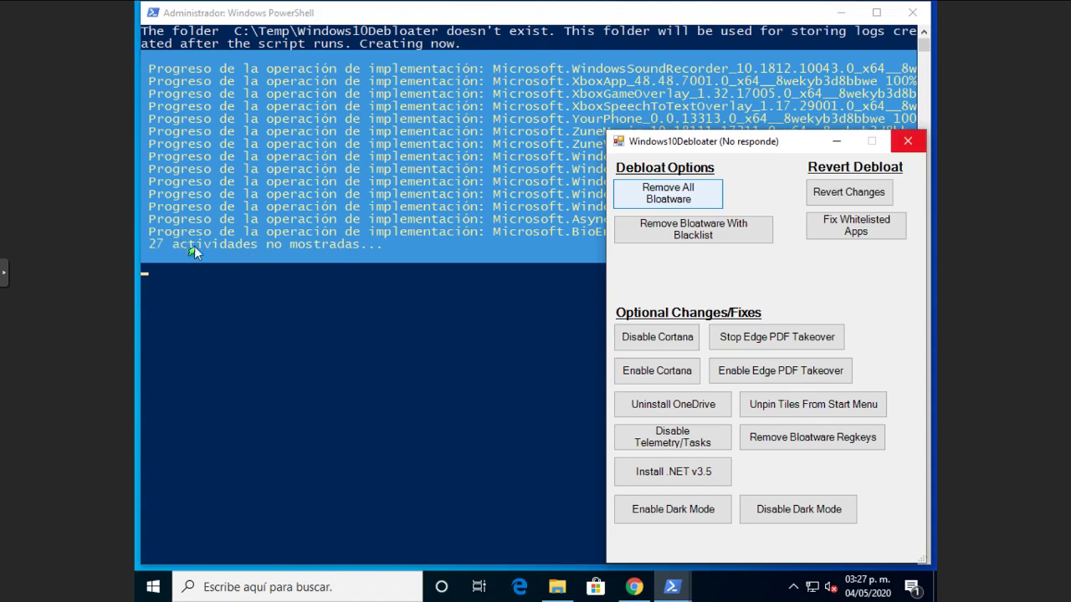
# Step: Move the Windows10Debloater window aside and point out ninja-setup-3.2.7.exe and ccsetup566.exe in the Descargas folder
pyautogui.moveTo(658, 143); pyautogui.dragTo(219, 81)
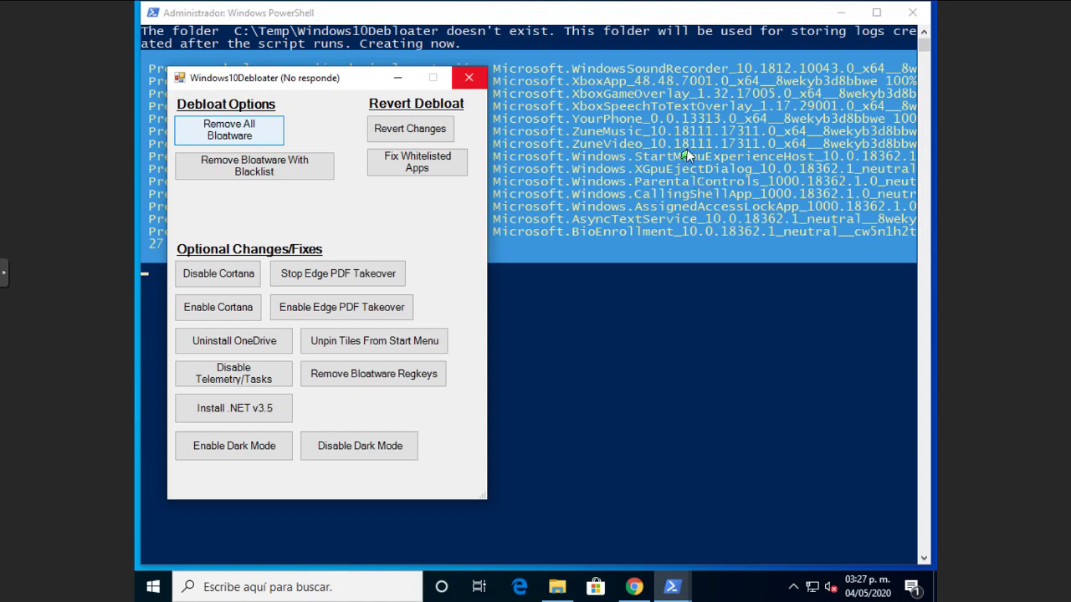
pyautogui.click(556, 587)
pyautogui.click(445, 284)
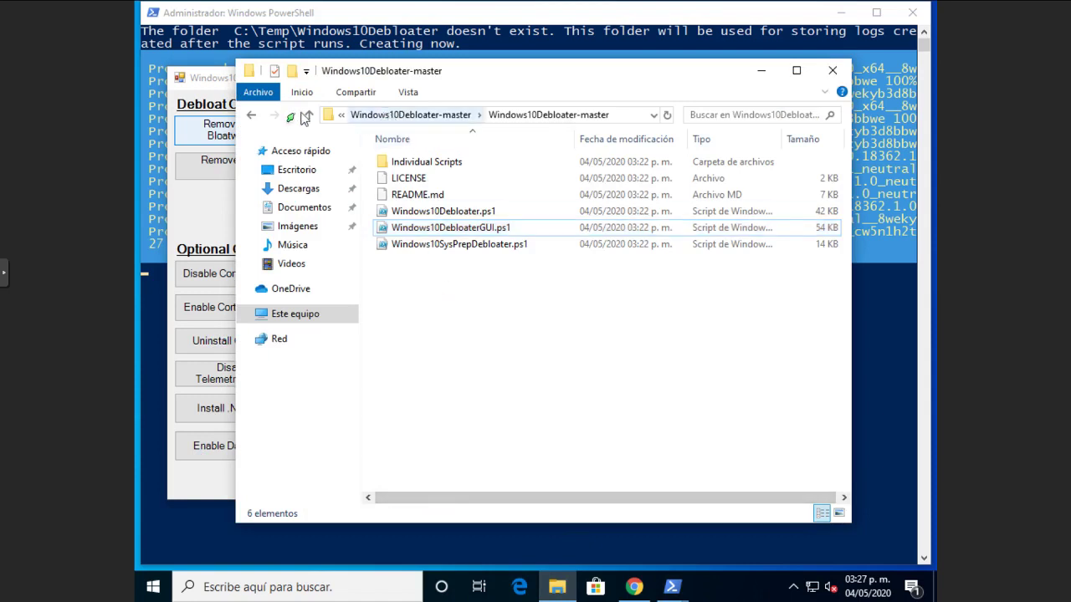
pyautogui.click(301, 189)
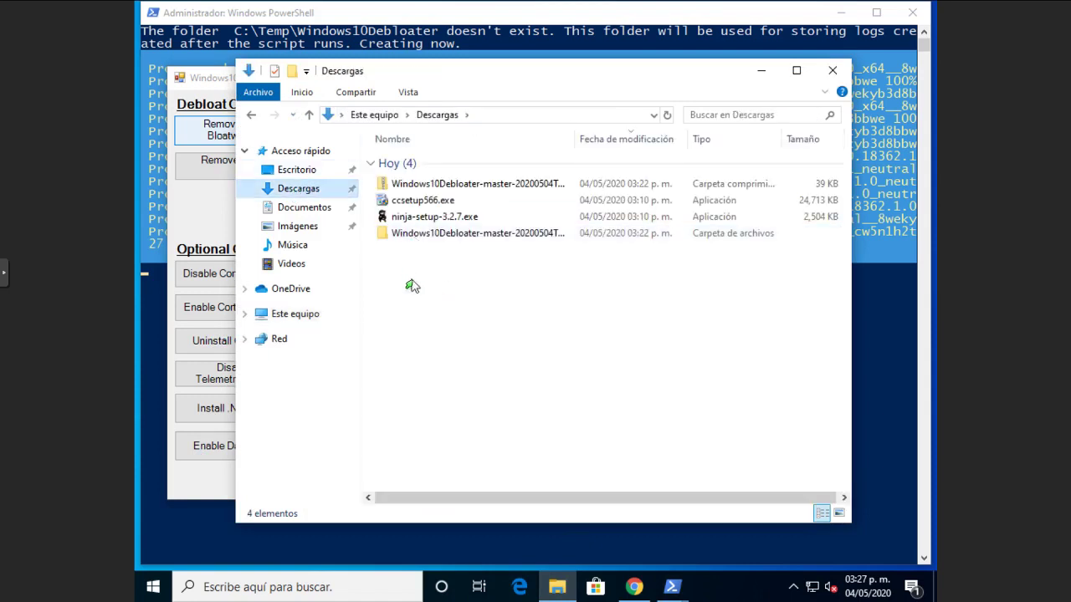
pyautogui.click(416, 220)
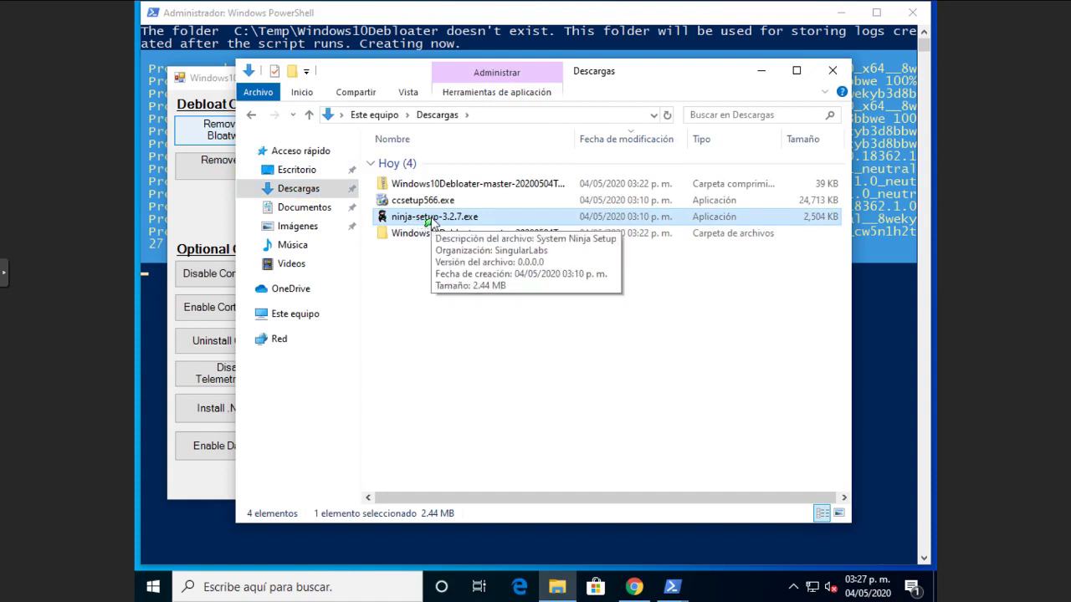
pyautogui.click(426, 201)
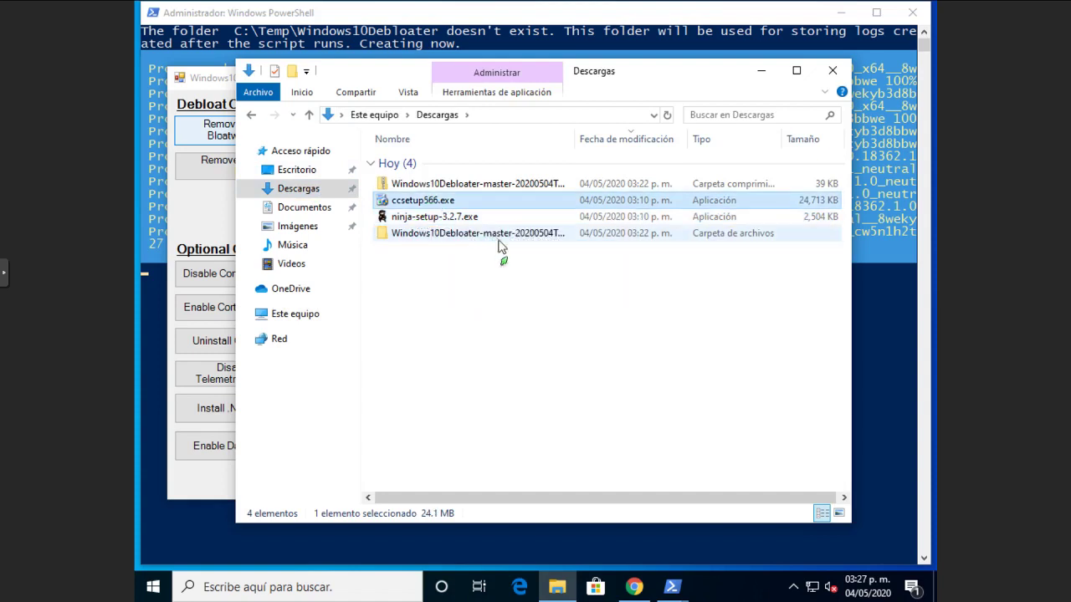
# Step: Switch to Chrome, search Google for "ninja system" in a new tab and look over SingularLabs' System Ninja page
pyautogui.click(634, 587)
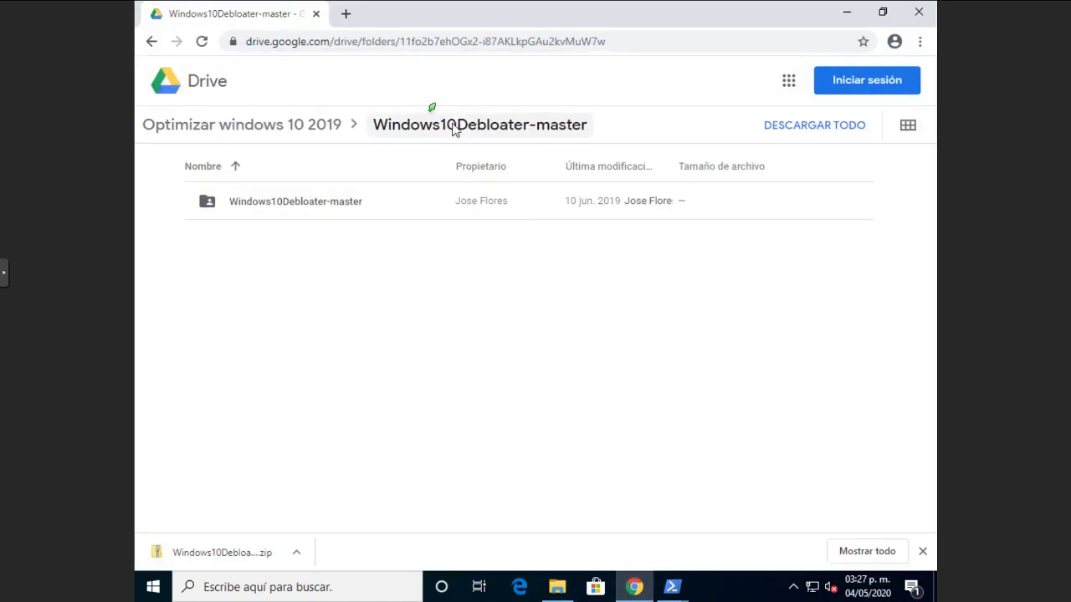
pyautogui.click(346, 14)
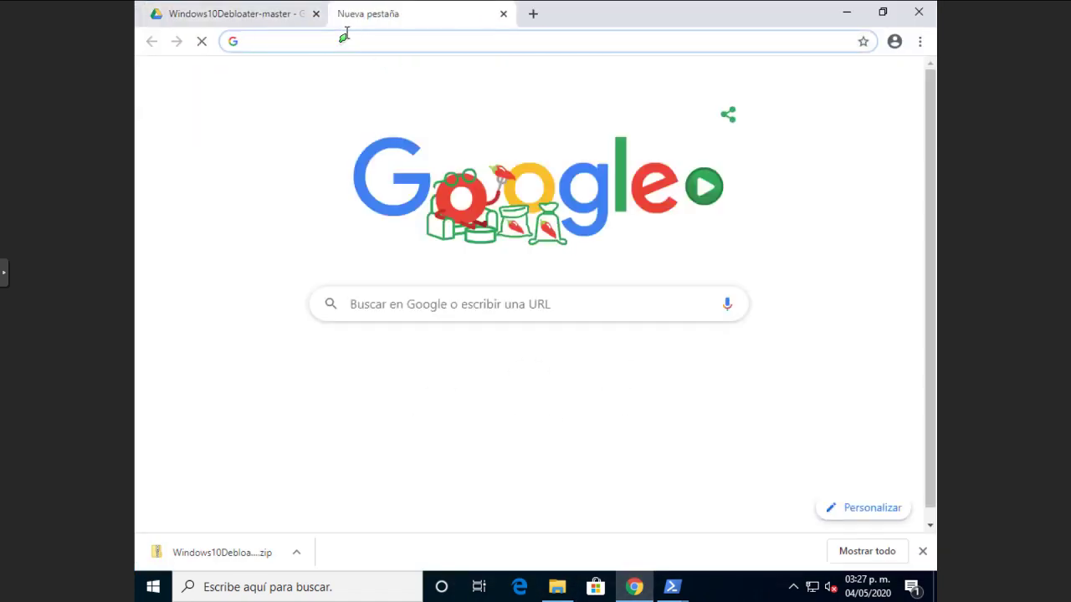
pyautogui.write('ninja syste')
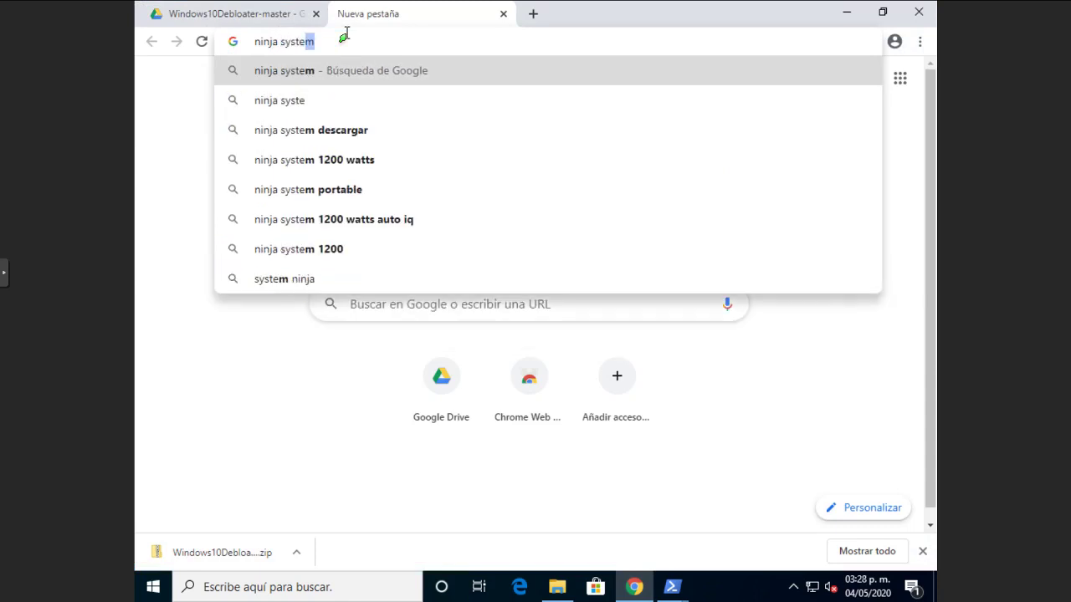
pyautogui.press('Return')
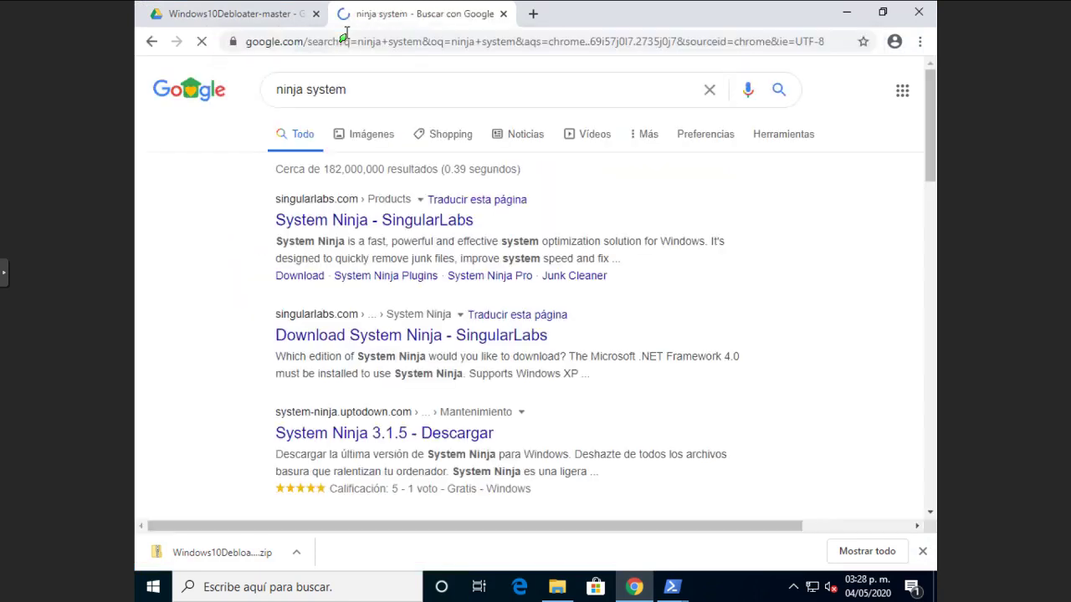
pyautogui.click(418, 221)
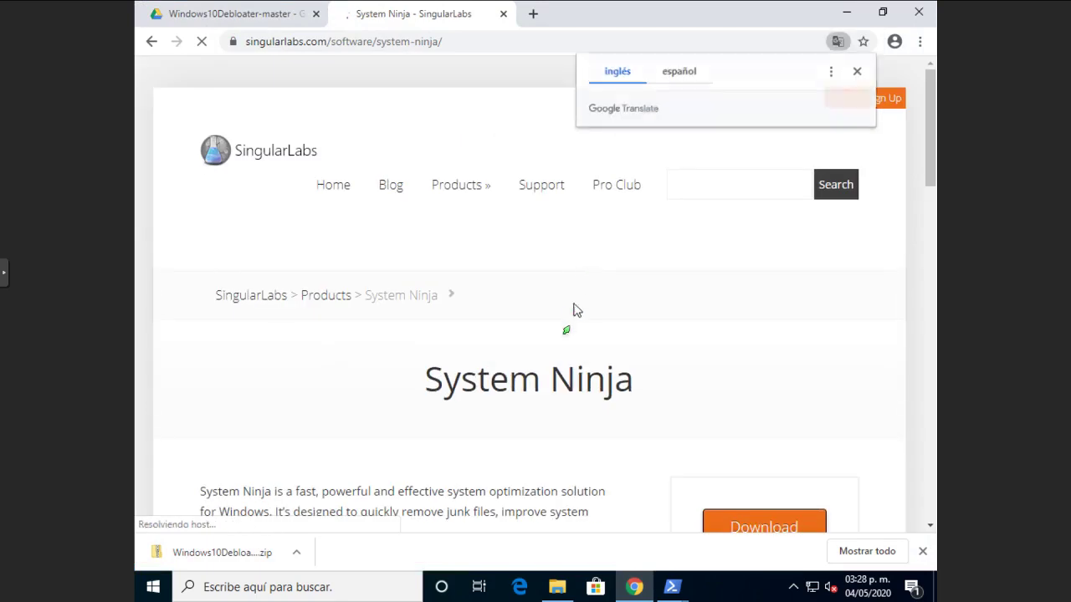
pyautogui.scroll(-5, 578, 305)
pyautogui.scroll(4, 760, 251)
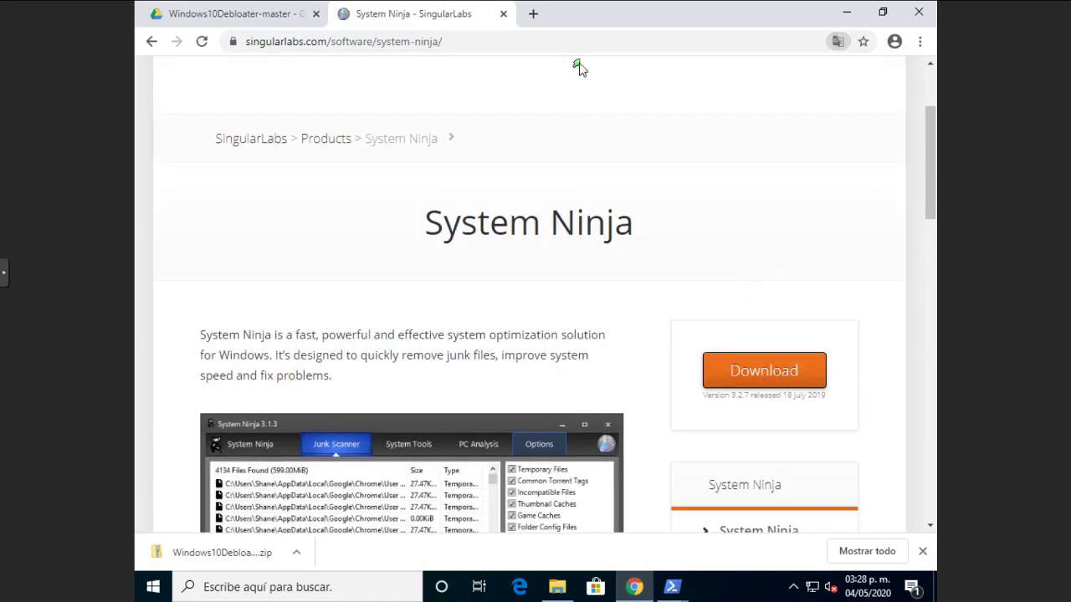
# Step: Search Google for "ccleaner" and open the official CCleaner site
pyautogui.click(578, 42)
pyautogui.write('ccle')
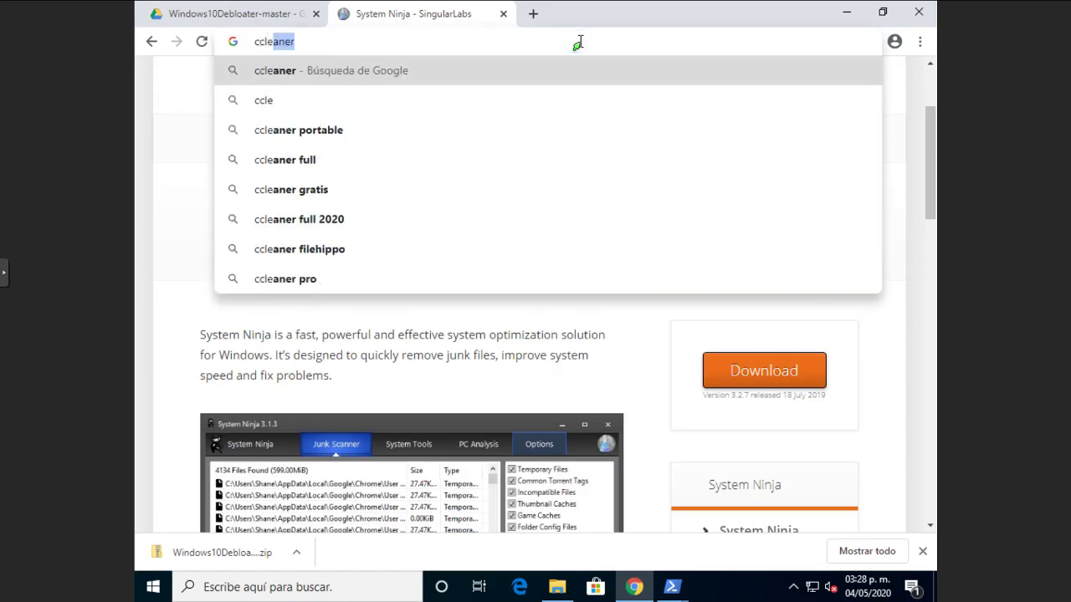
pyautogui.press('Return')
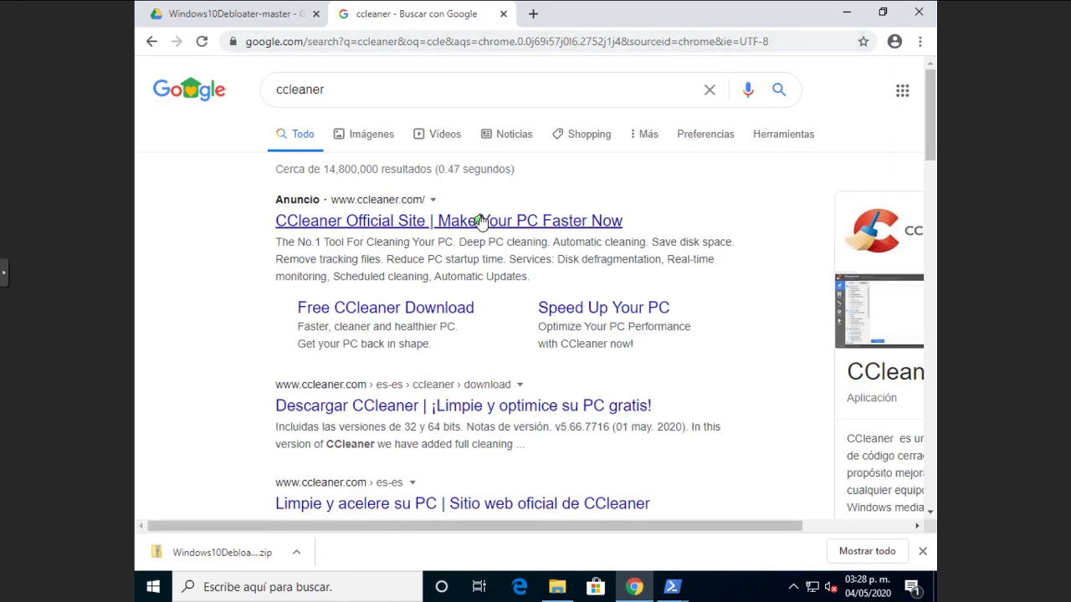
pyautogui.click(479, 221)
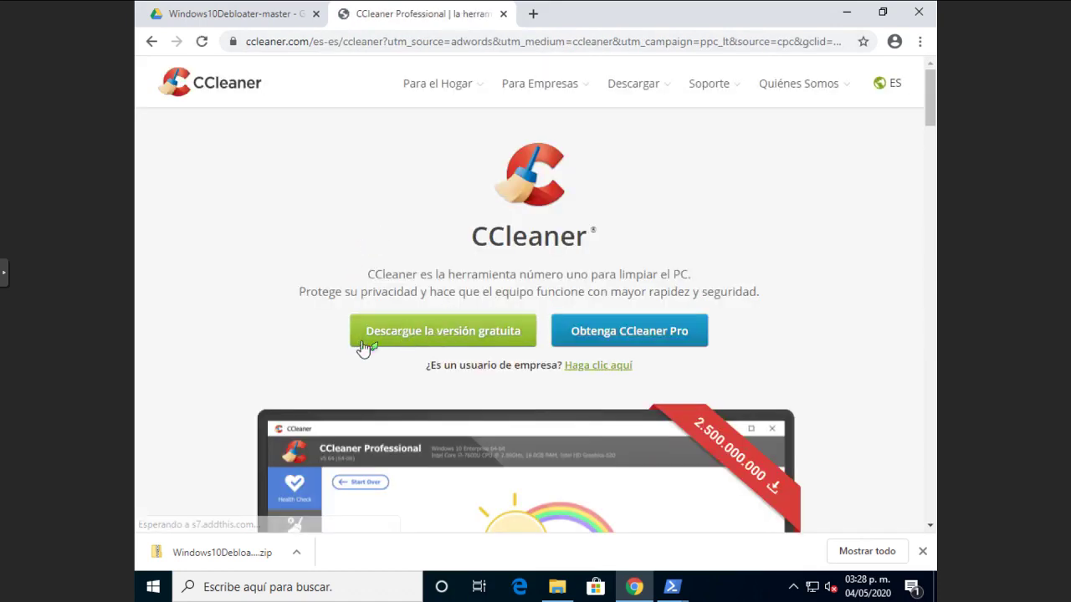
# Step: Go to the free CCleaner version's download page, find its download sources and close the tab
pyautogui.click(364, 345)
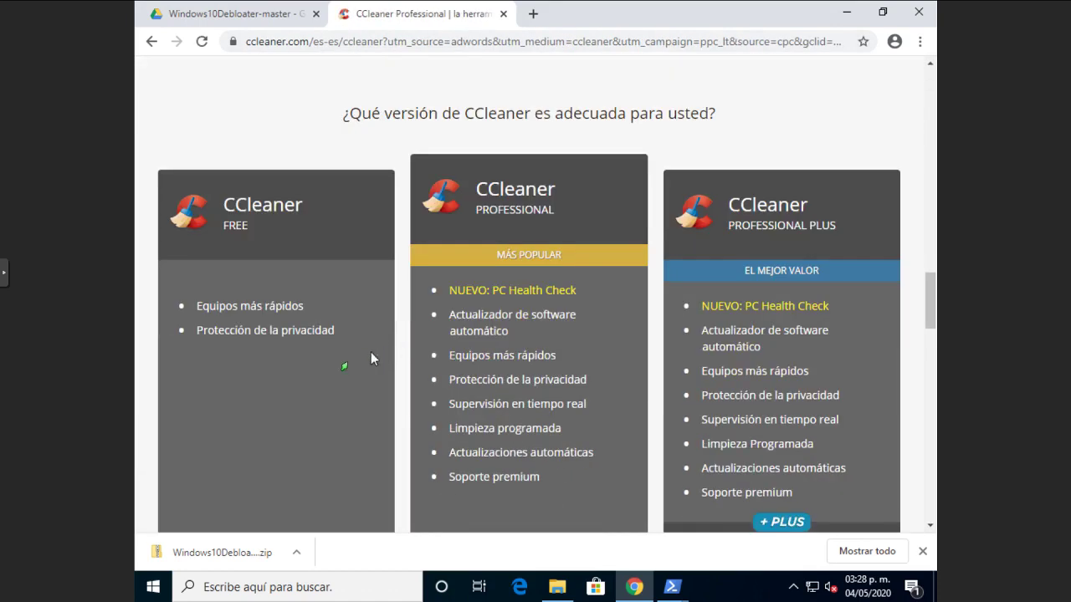
pyautogui.scroll(-4, 370, 353)
pyautogui.scroll(3, 273, 310)
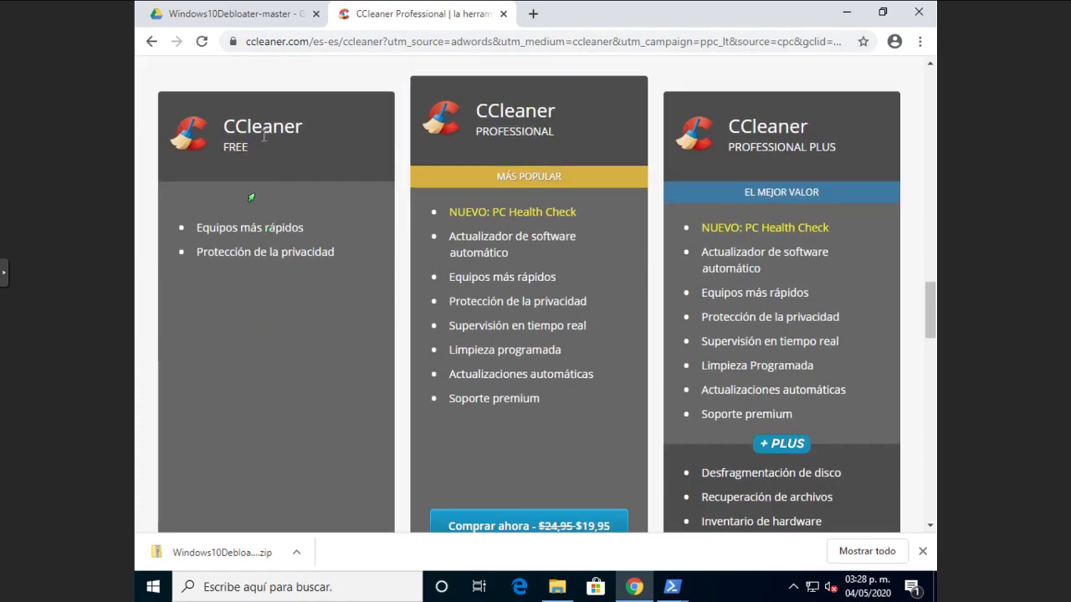
pyautogui.scroll(-3, 261, 173)
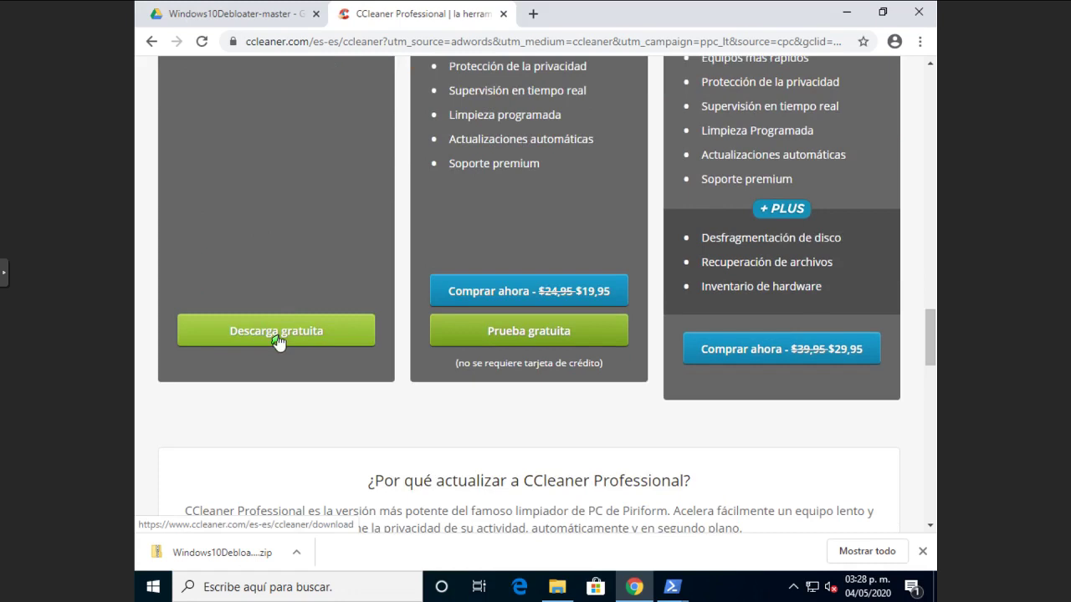
pyautogui.click(277, 335)
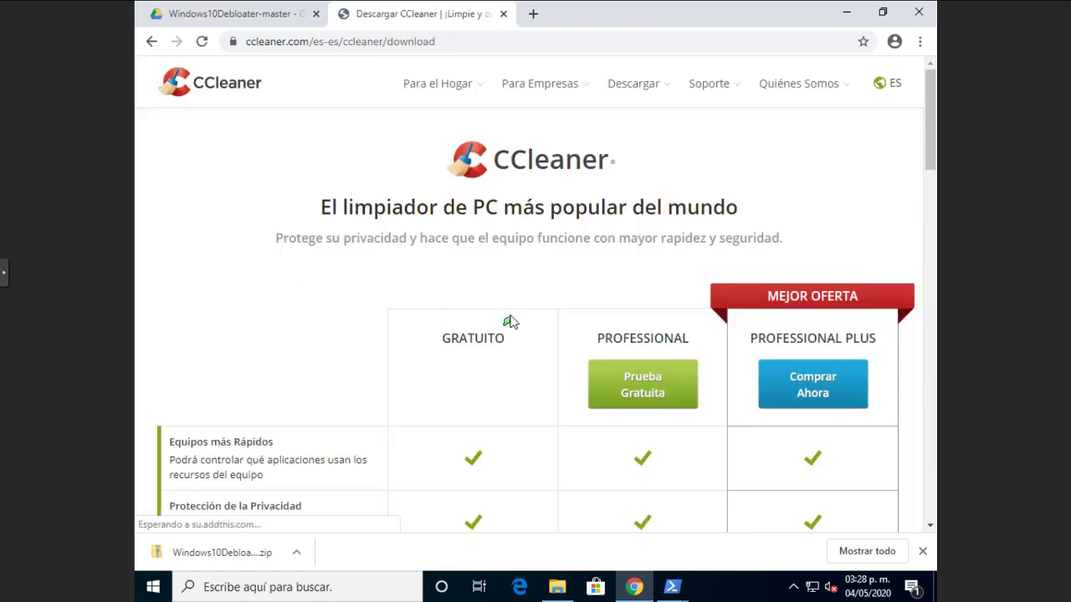
pyautogui.scroll(-4, 509, 322)
pyautogui.scroll(-8, 502, 327)
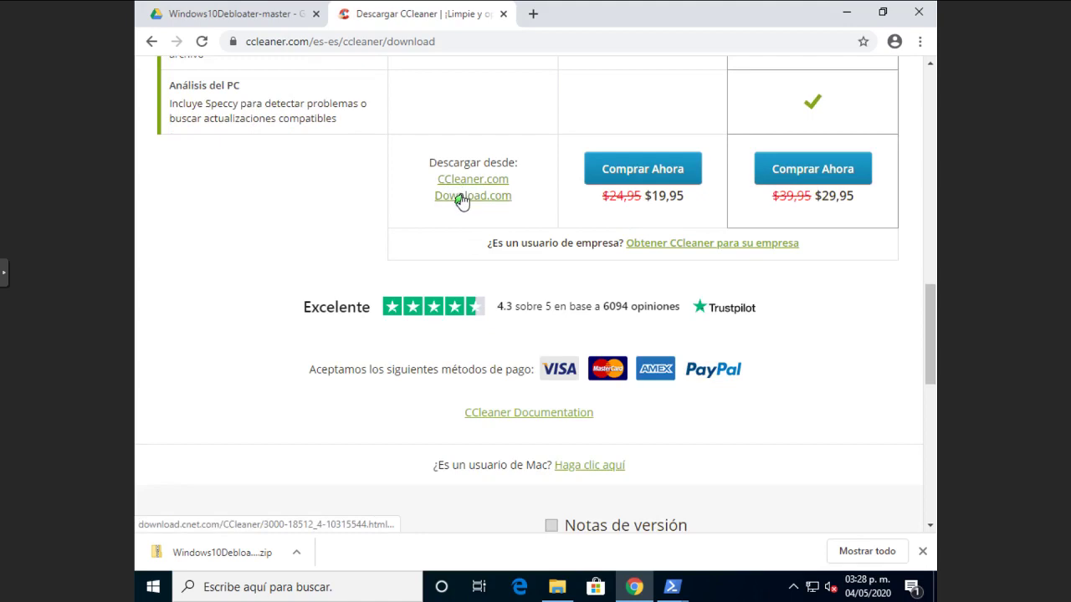
pyautogui.click(503, 14)
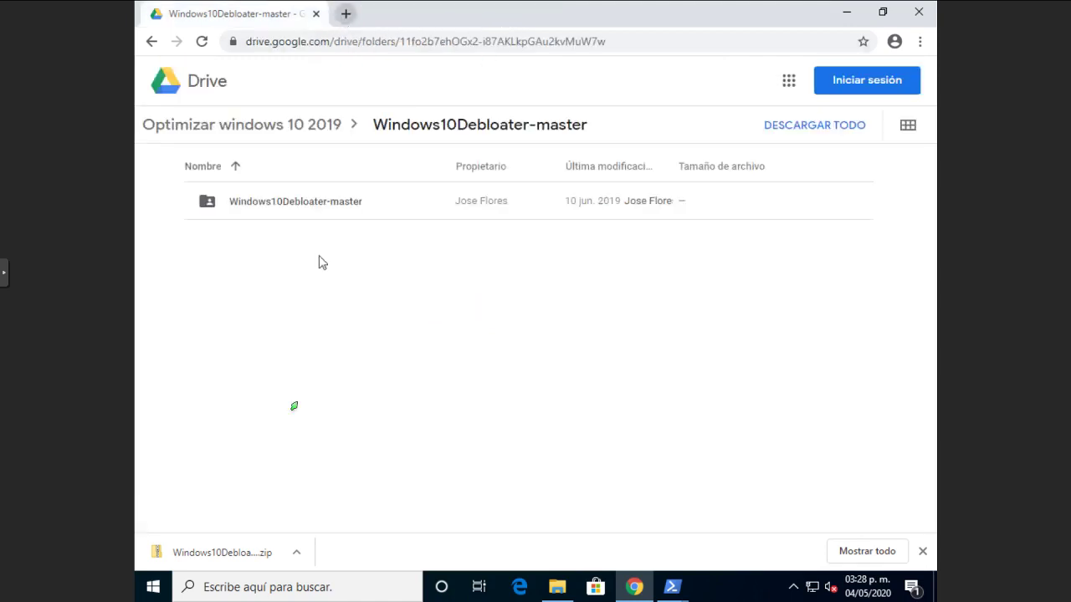
# Step: Find ninja-setup-3.2.7.exe with the Windows search, run it, minimize Chrome and allow it to make changes to the device
pyautogui.click(153, 586)
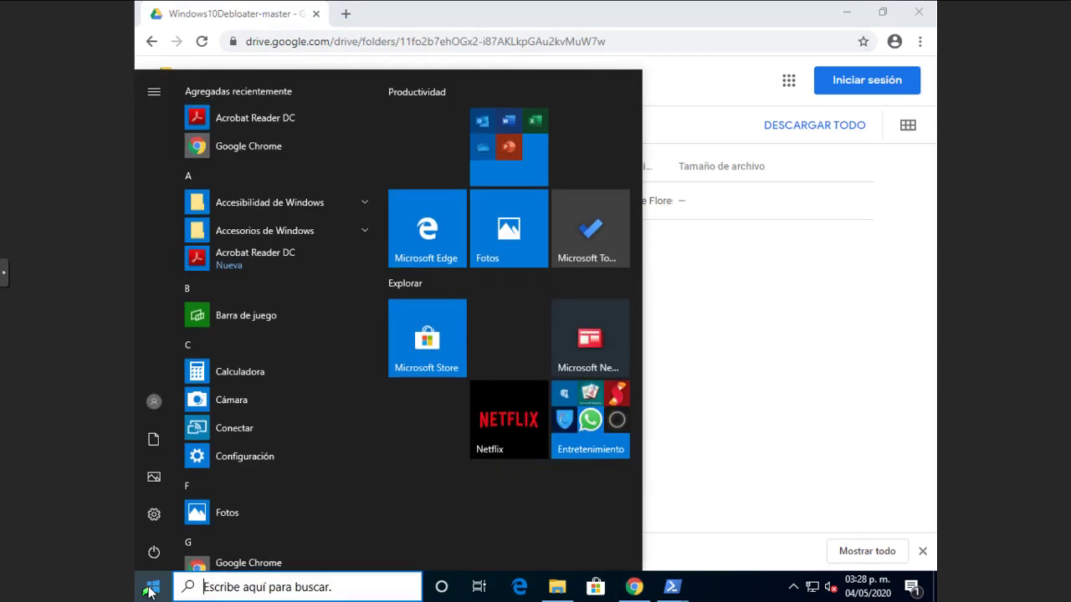
pyautogui.write('ninja')
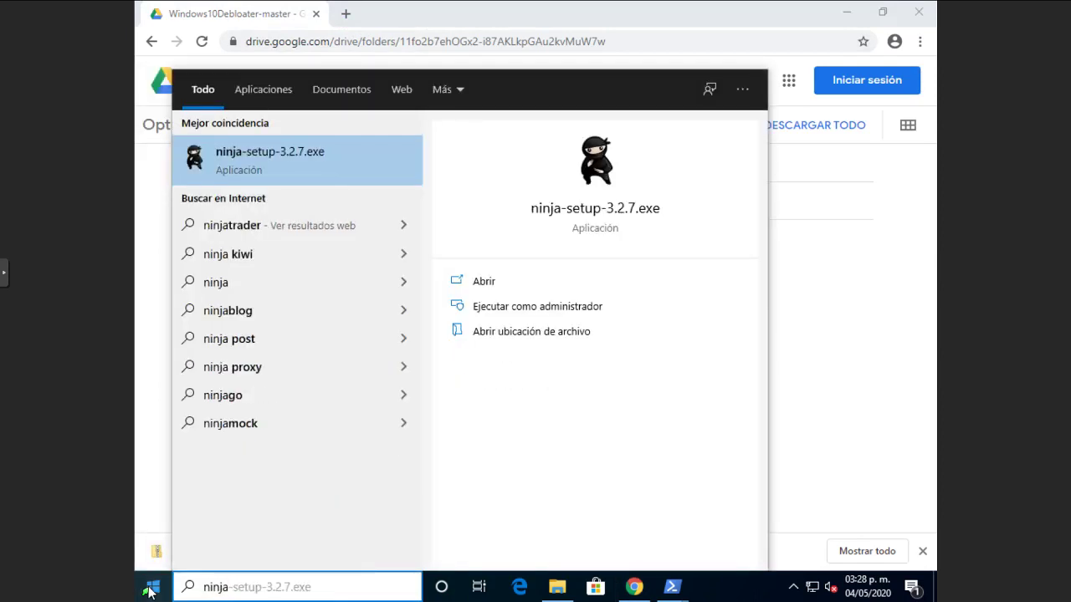
pyautogui.press('Return')
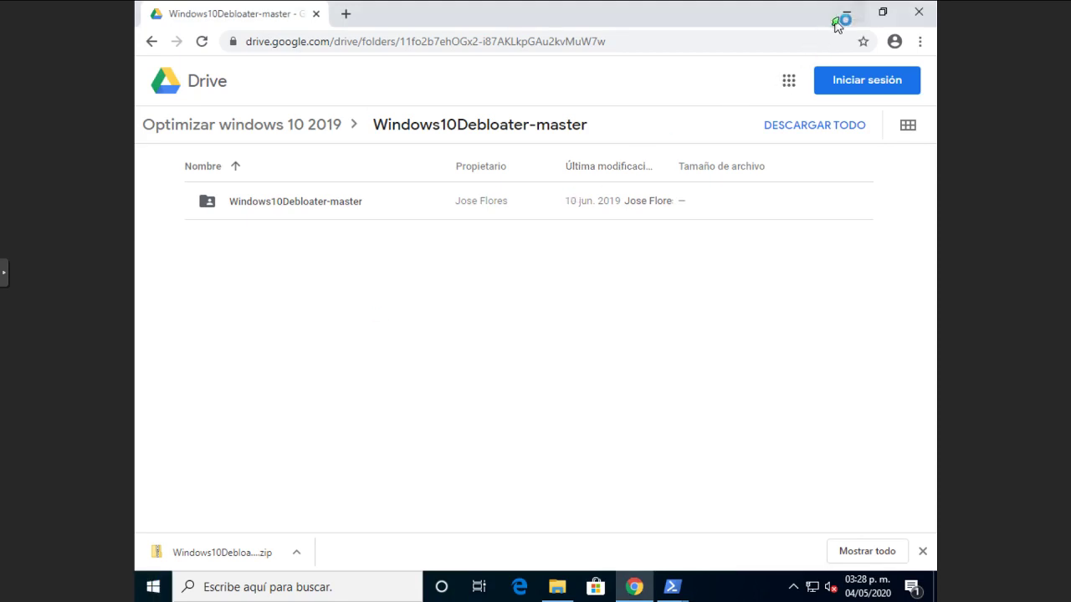
pyautogui.click(843, 15)
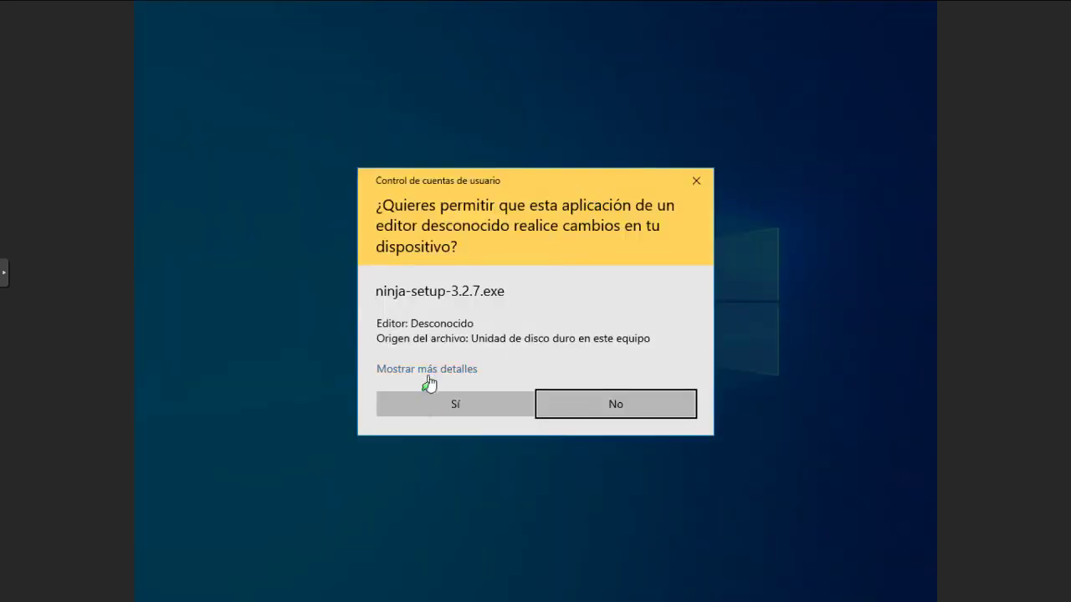
pyautogui.click(432, 408)
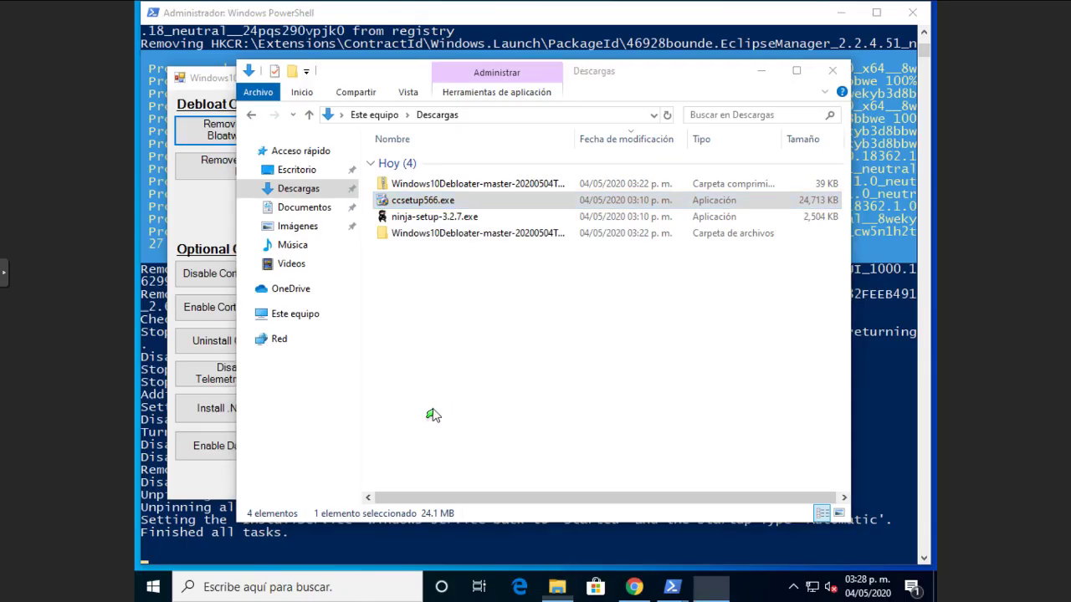
# Step: Accept the licence agreement, install System Ninja with the default destination and Start menu folders, and finish the setup
pyautogui.click(563, 329)
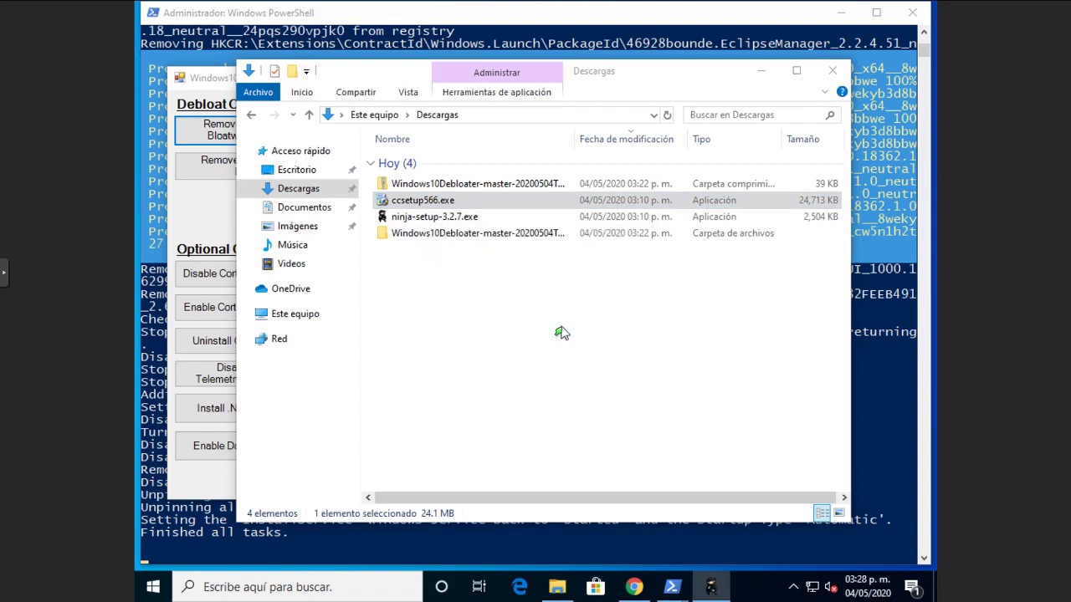
pyautogui.click(407, 369)
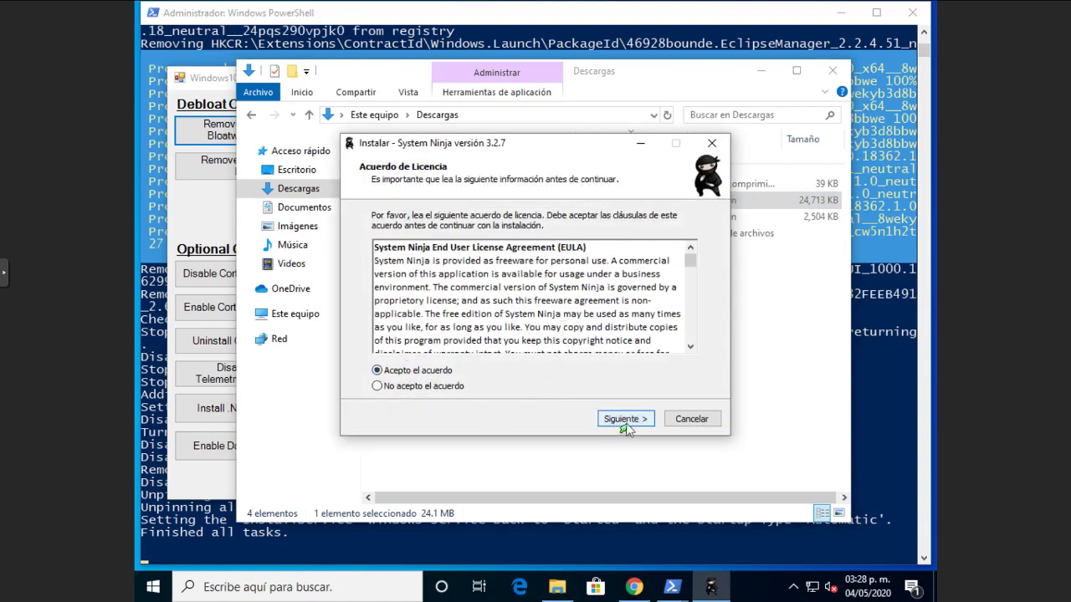
pyautogui.click(626, 419)
pyautogui.click(625, 418)
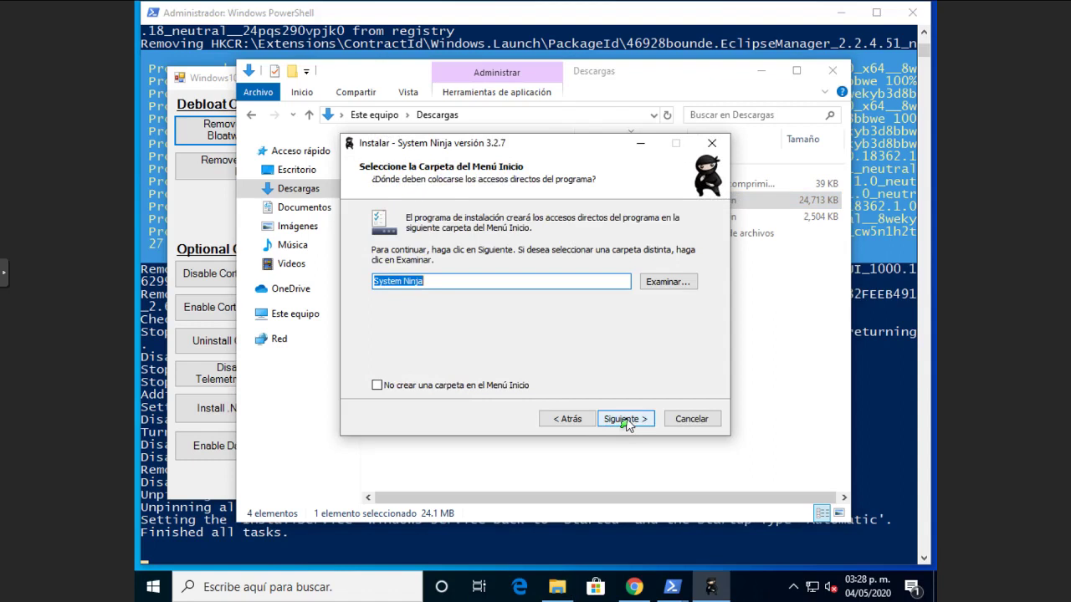
pyautogui.click(626, 420)
pyautogui.click(627, 420)
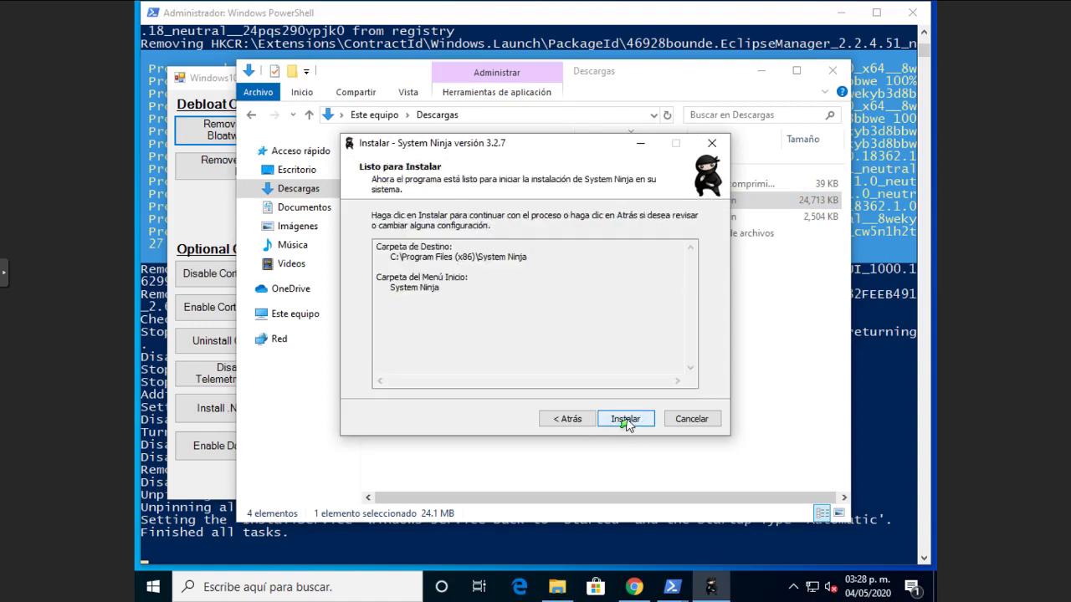
pyautogui.click(626, 419)
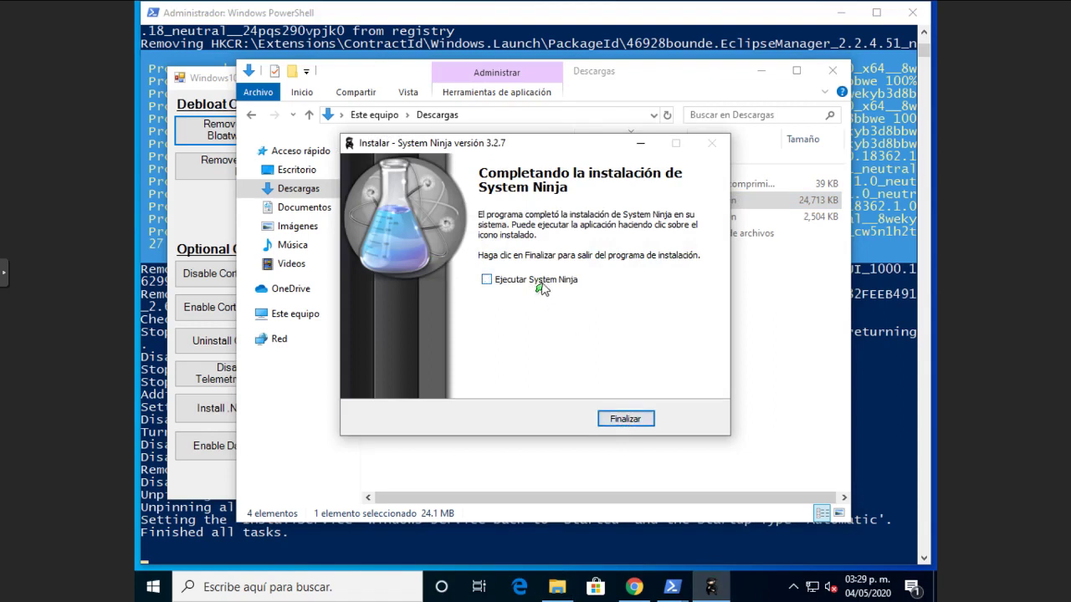
pyautogui.click(633, 420)
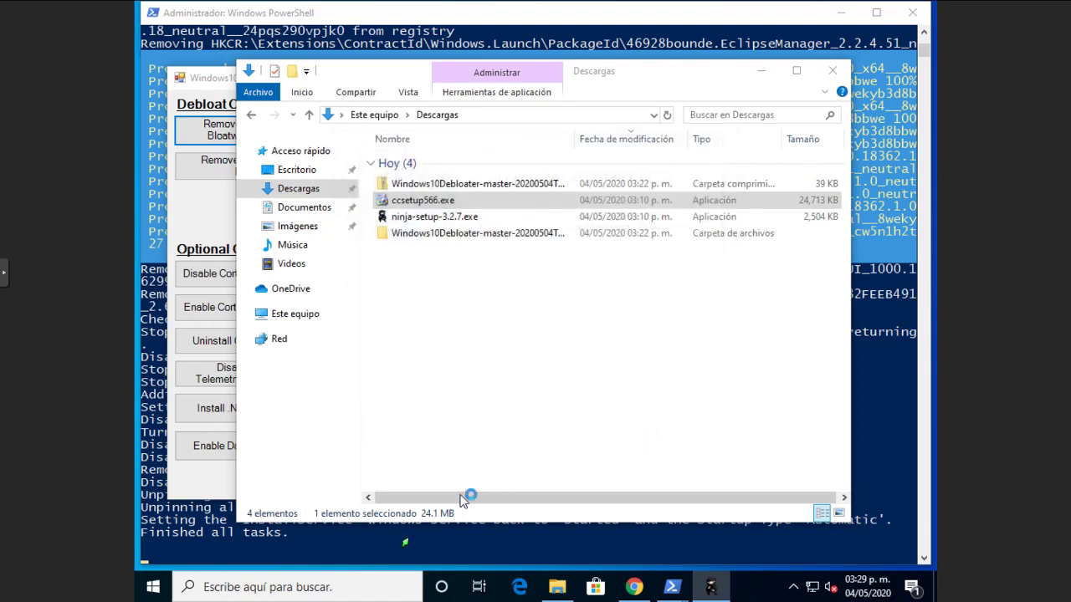
# Step: Run ccsetup566.exe from the Descargas folder and allow the CCleaner installer to make changes to the device
pyautogui.click(558, 588)
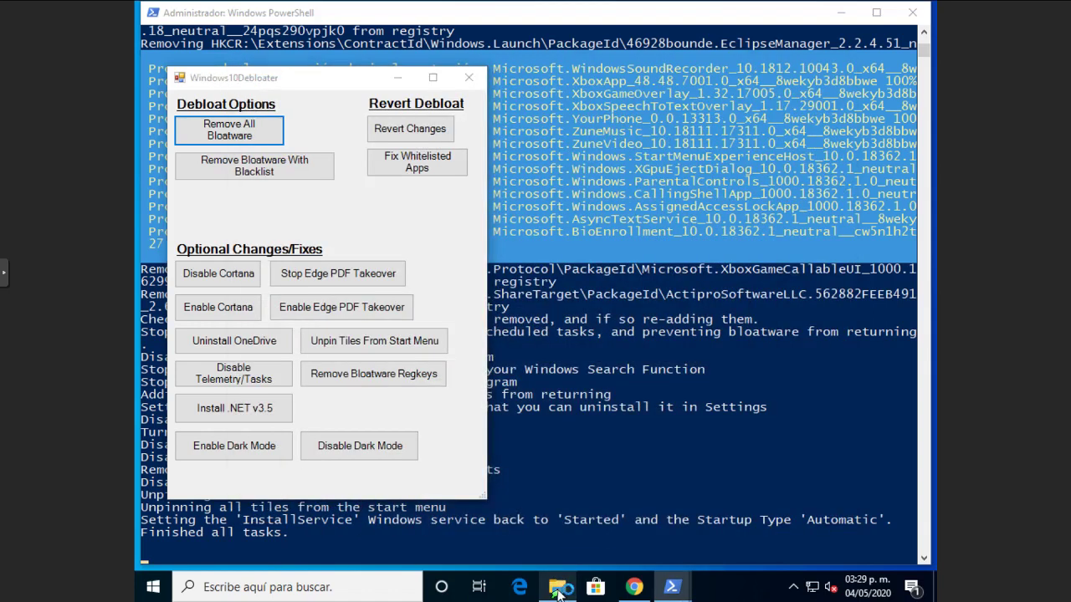
pyautogui.click(557, 588)
pyautogui.doubleClick(422, 202)
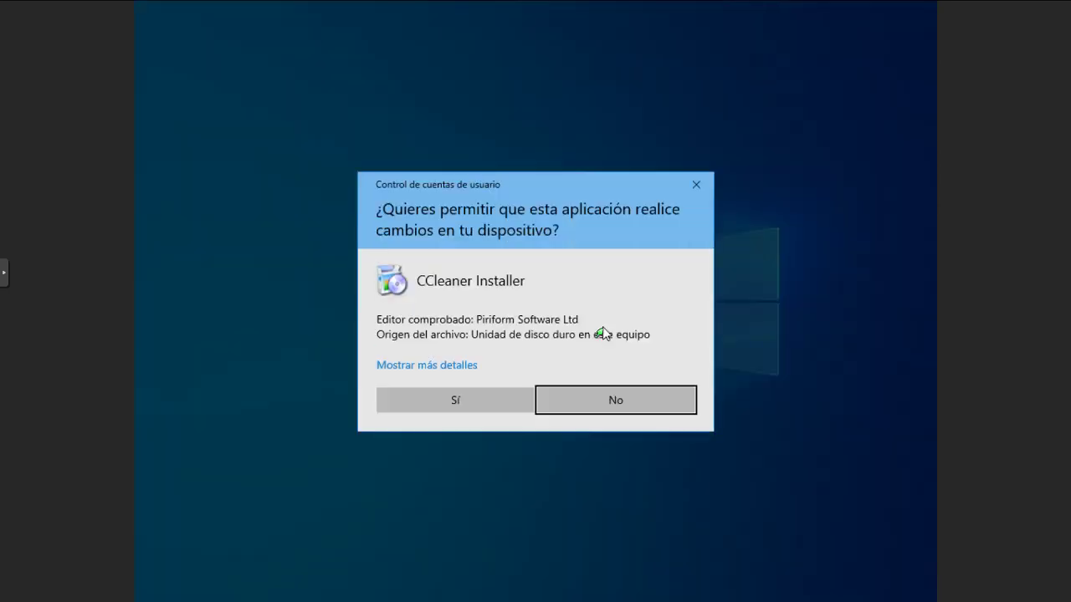
pyautogui.click(452, 401)
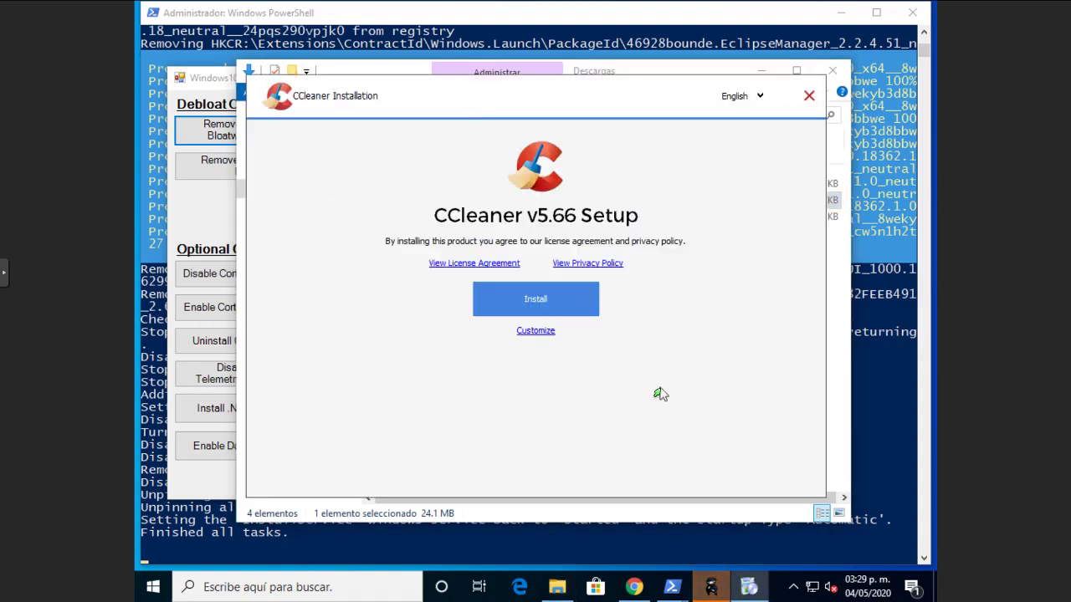
# Step: Install CCleaner v5.66 through the customized setup, decline the AVG AntiVirus Free offer and launch CCleaner
pyautogui.click(535, 332)
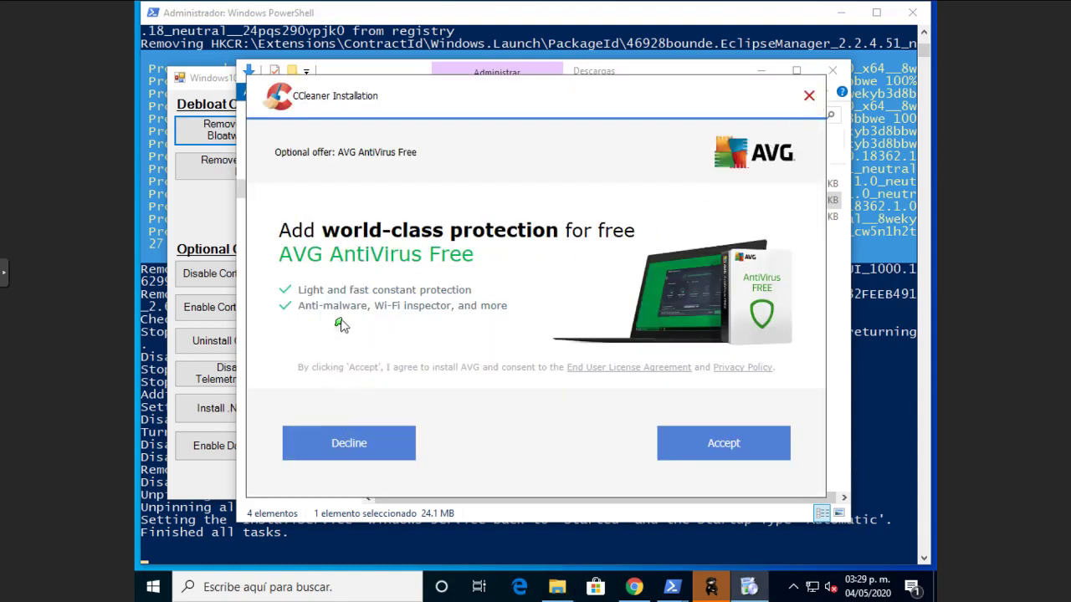
pyautogui.click(379, 450)
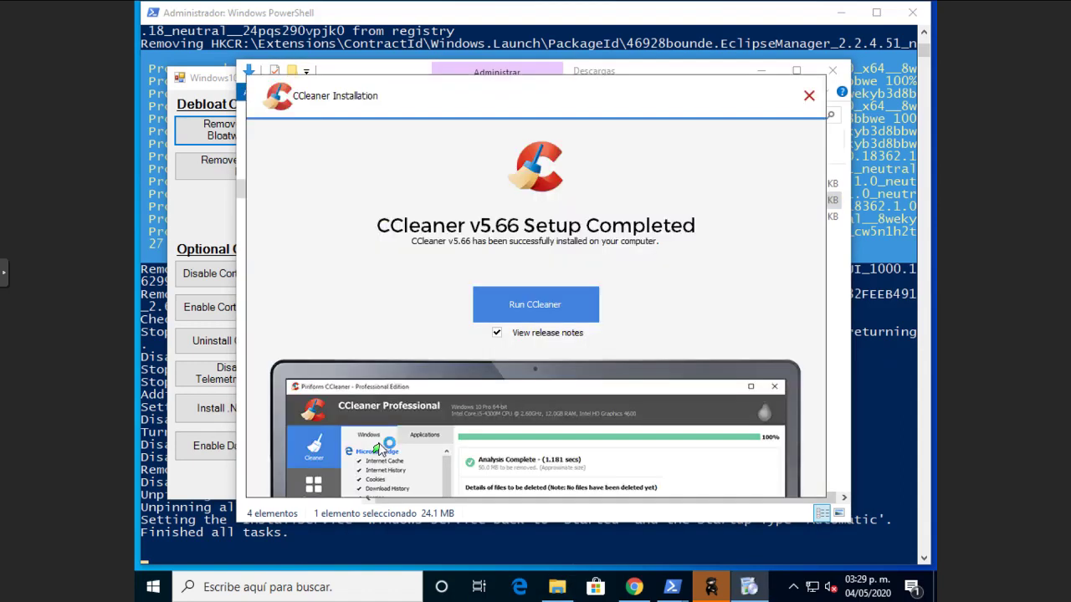
pyautogui.click(515, 310)
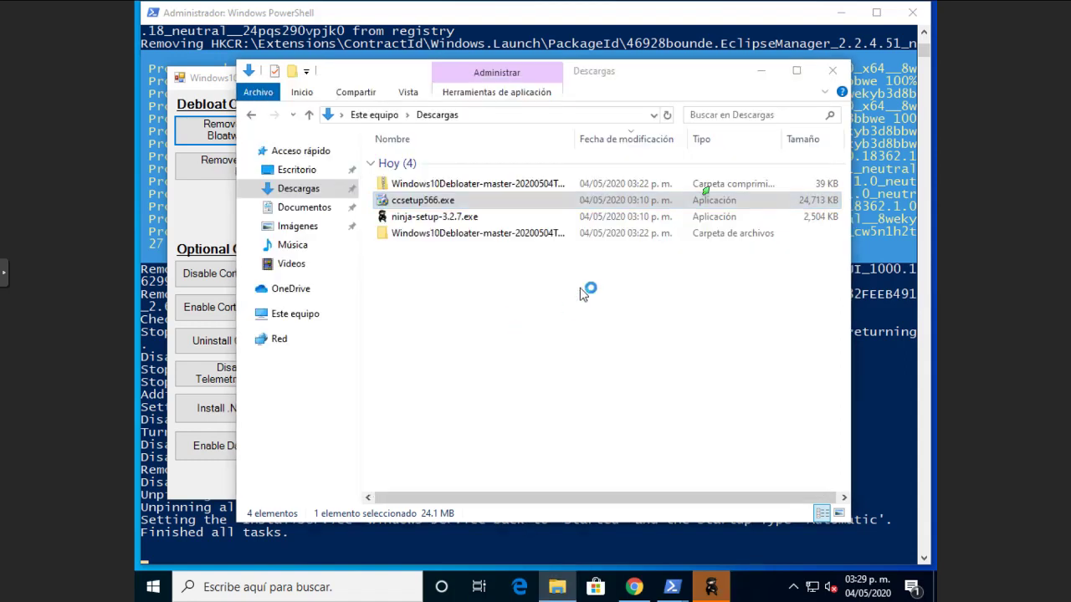
# Step: Dismiss the CCleaner Health Check announcement, minimize Descargas, CCleaner and System Ninja, and move the Windows10Debloater window aside from the PowerShell output
pyautogui.click(761, 71)
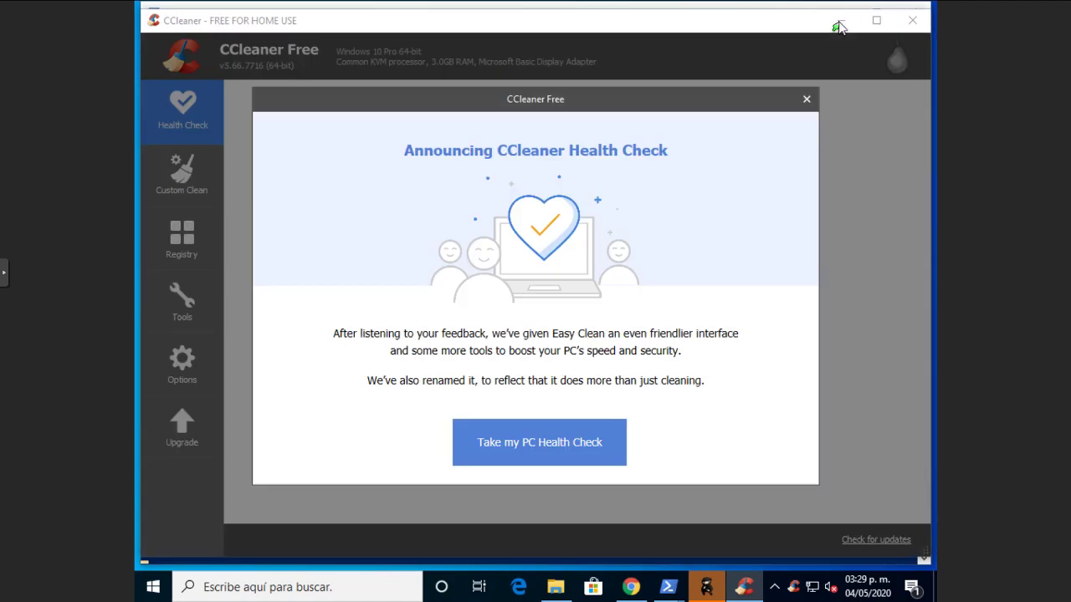
pyautogui.click(807, 98)
pyautogui.click(840, 21)
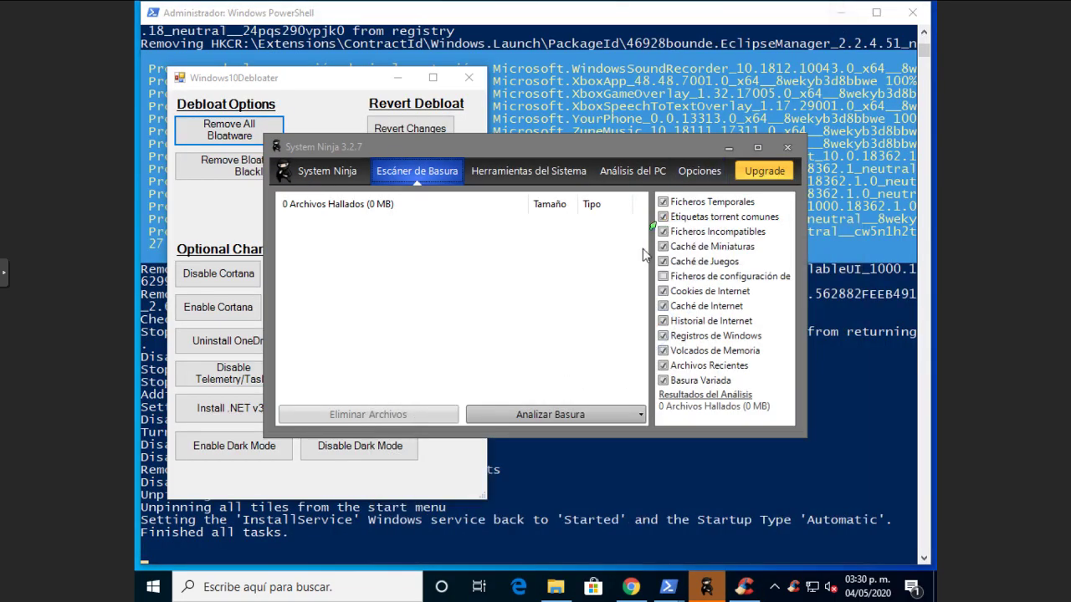
pyautogui.click(729, 147)
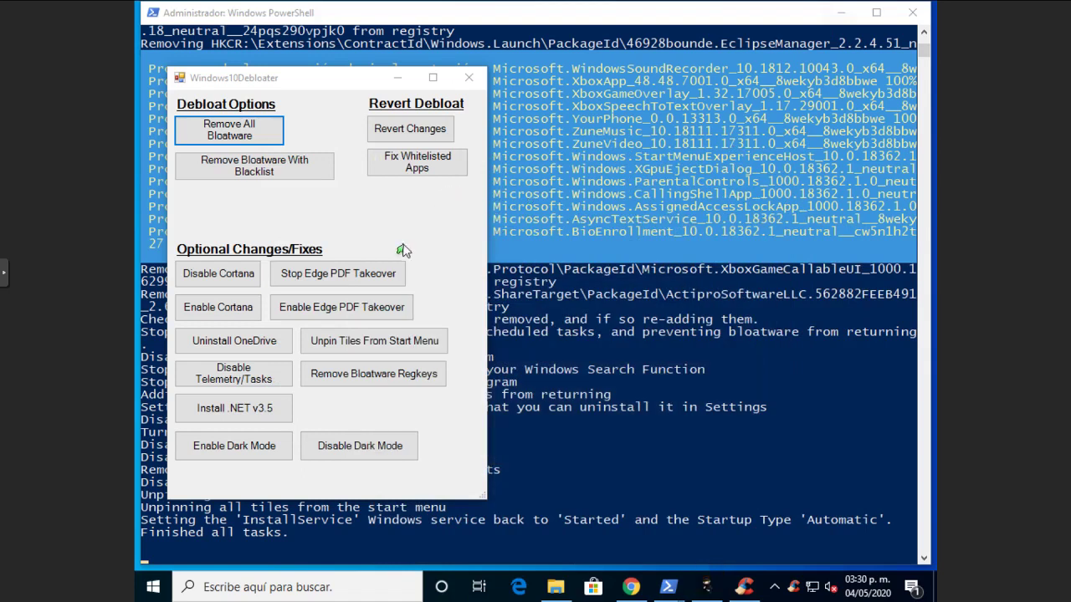
pyautogui.moveTo(339, 84); pyautogui.dragTo(755, 76)
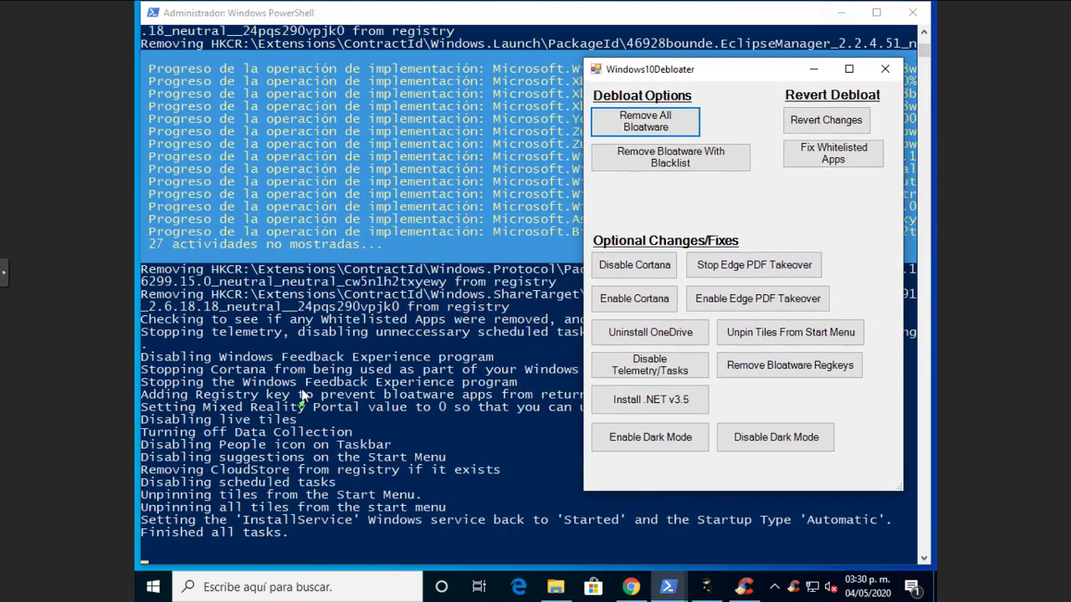
# Step: Check the tiles in the Start menu and remove the blacklisted bloatware with Windows10Debloater
pyautogui.click(153, 588)
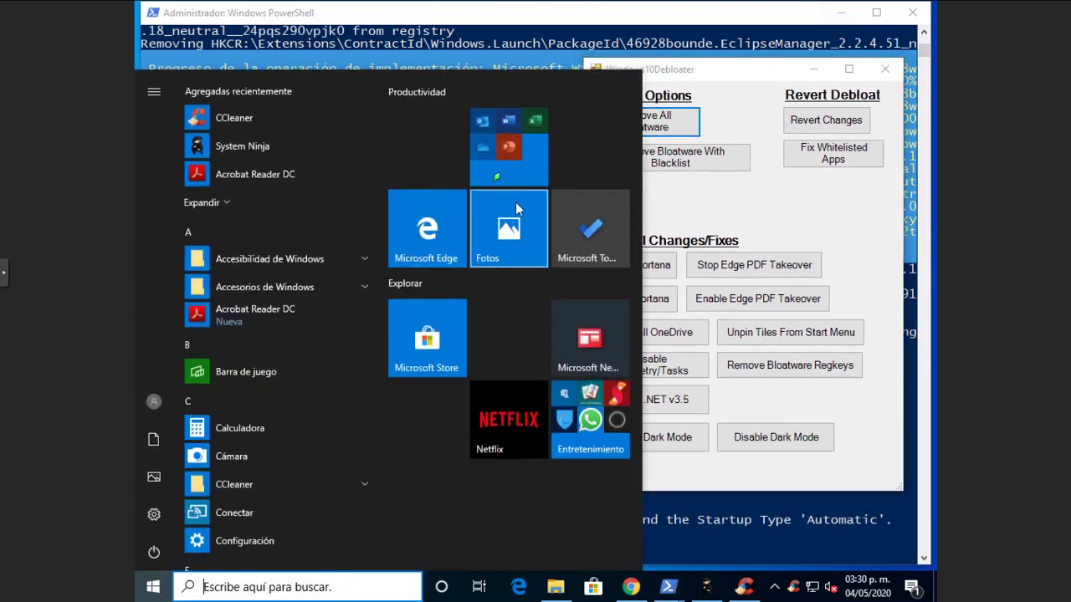
pyautogui.click(729, 190)
pyautogui.click(651, 164)
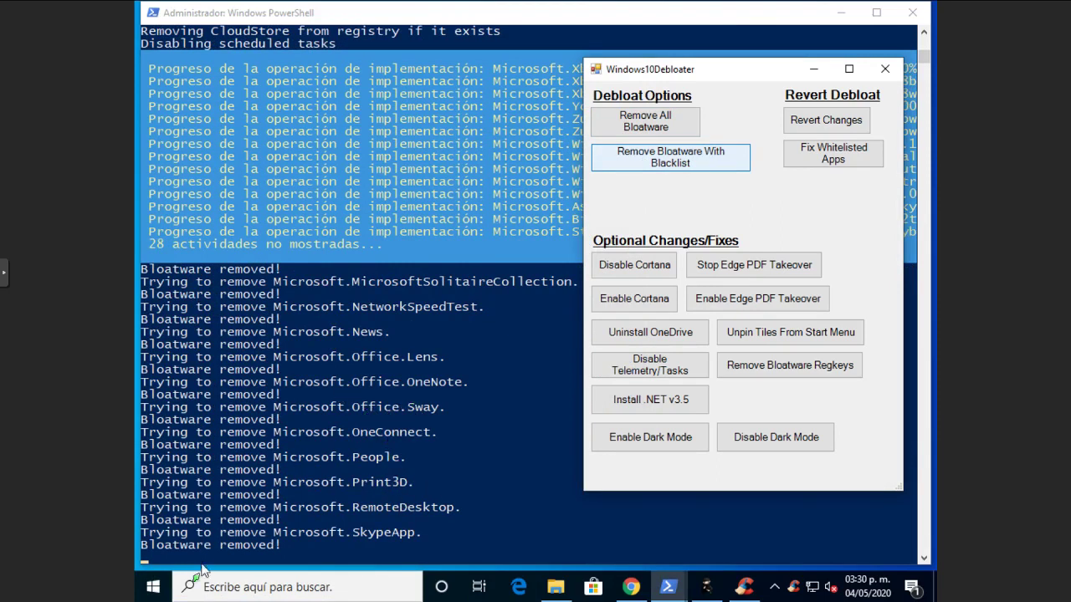
# Step: Inspect the Start menu for remaining bloatware apps and tiles, and close it again
pyautogui.click(153, 587)
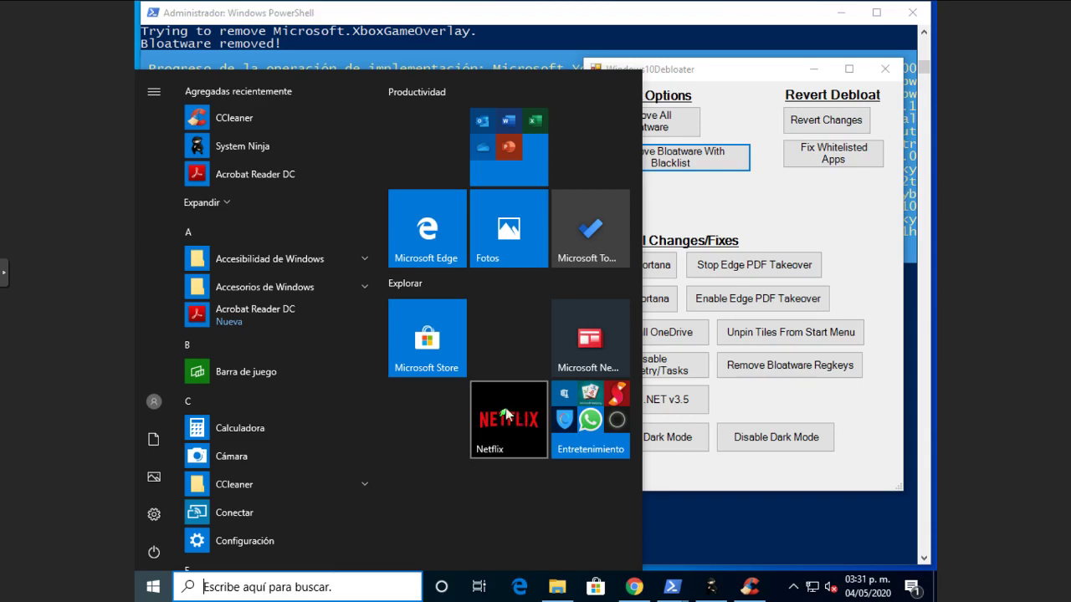
pyautogui.click(156, 587)
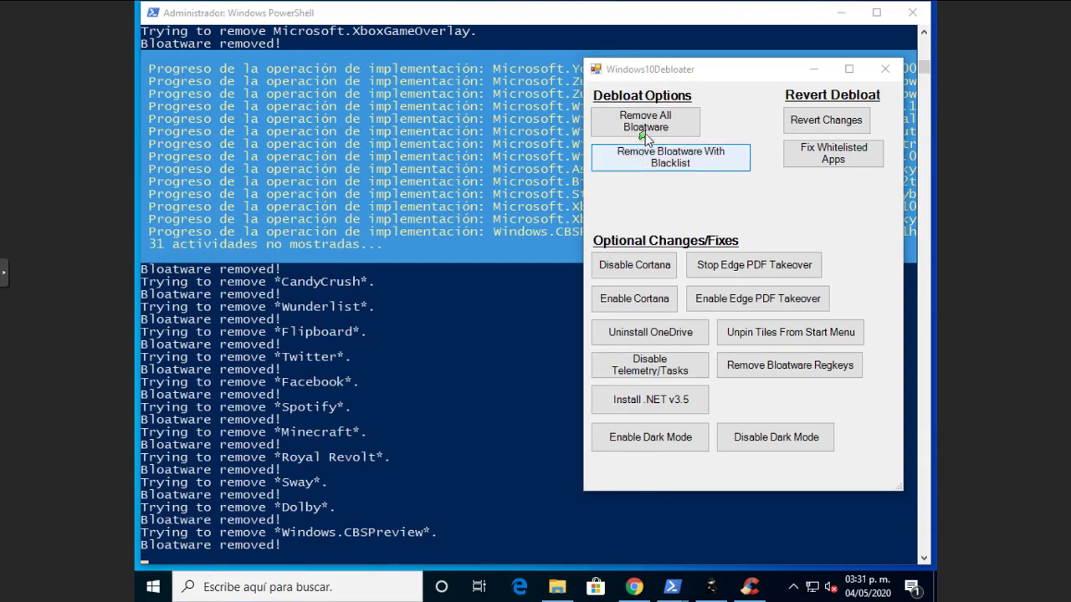
pyautogui.click(146, 591)
pyautogui.click(146, 591)
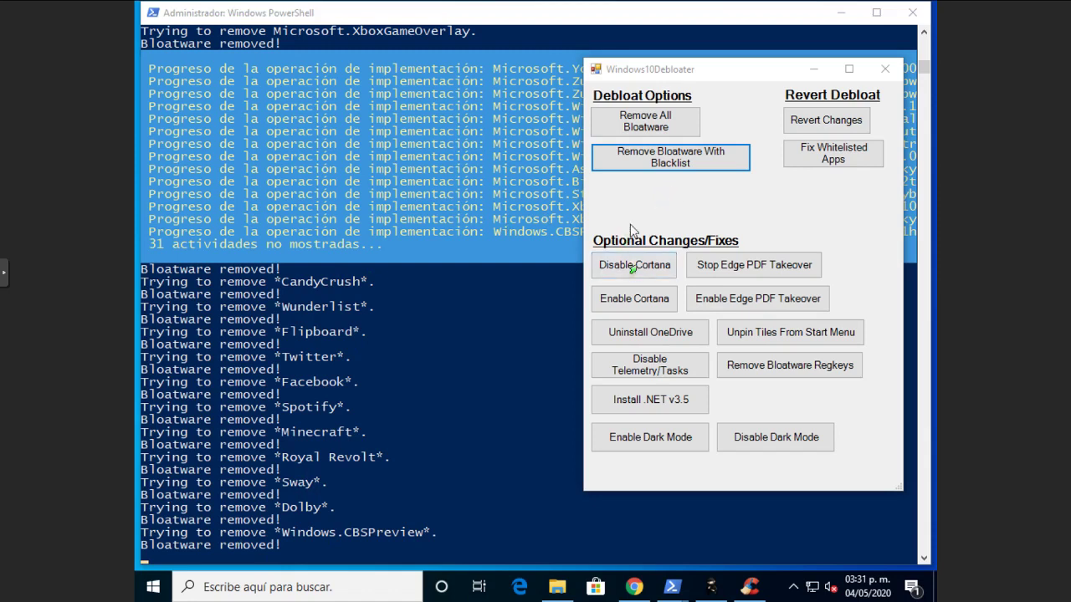
# Step: Disable Cortana with Windows10Debloater and check that the Windows search still opens
pyautogui.click(636, 269)
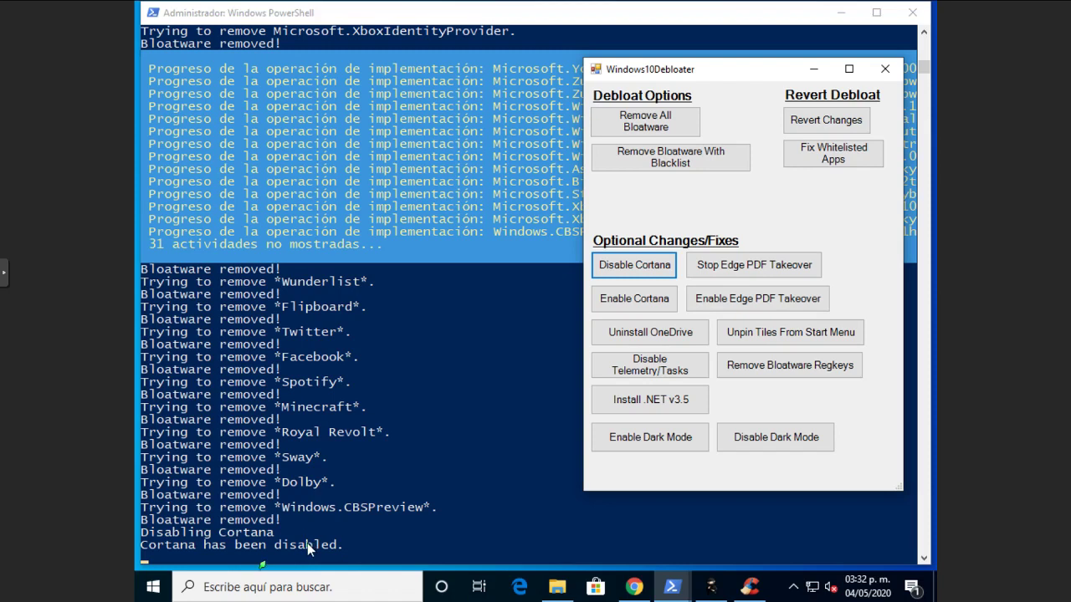
pyautogui.click(244, 591)
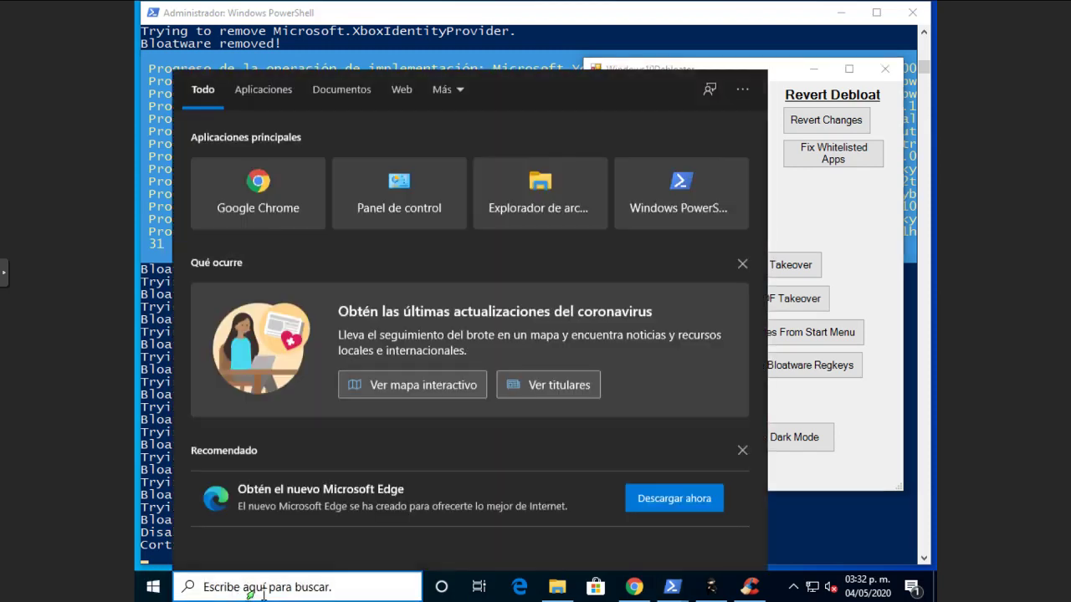
pyautogui.click(151, 586)
pyautogui.click(710, 487)
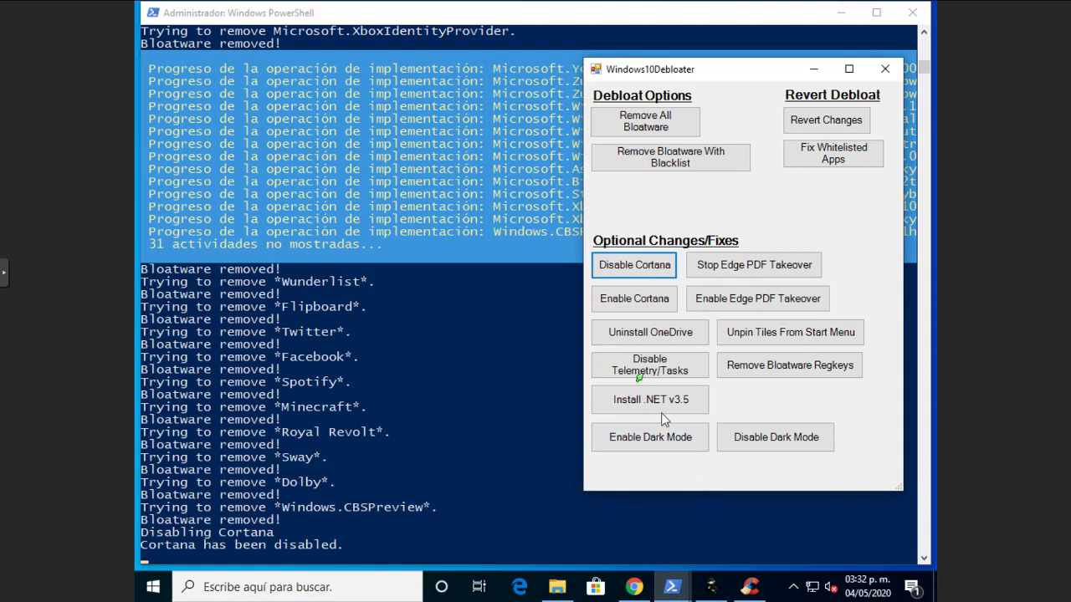
# Step: Uninstall OneDrive and disable the Windows telemetry and scheduled tasks
pyautogui.click(639, 338)
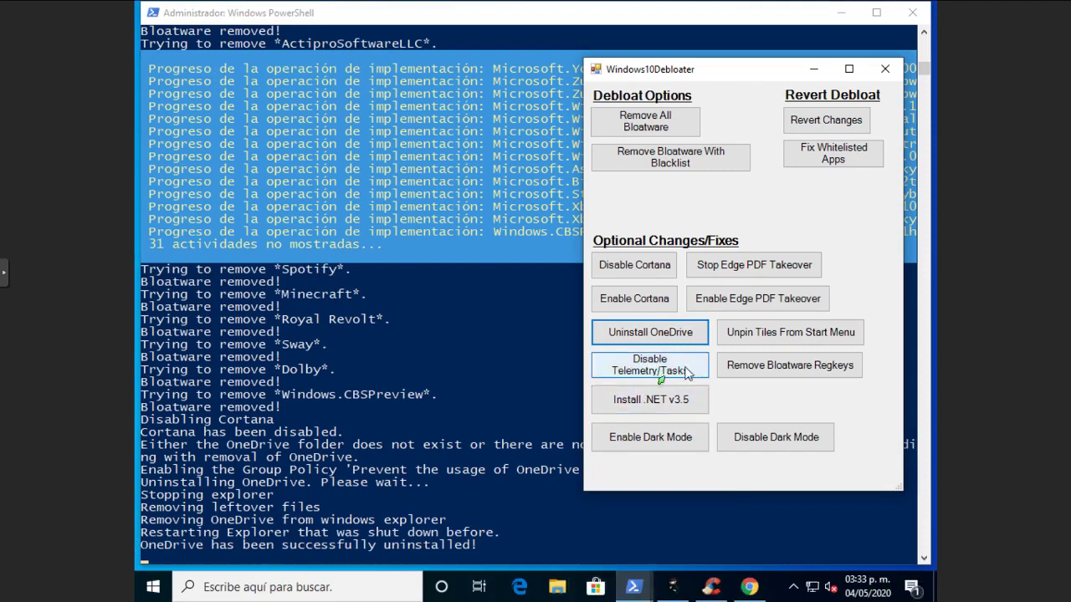
pyautogui.click(674, 370)
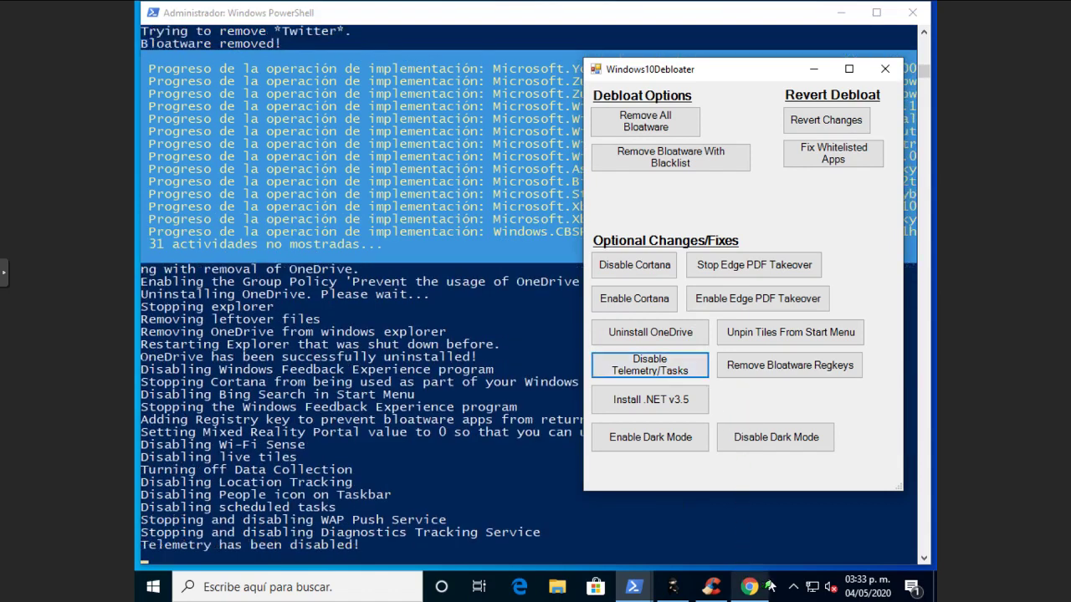
# Step: Open Task Manager with full details, examine the CPU and memory performance, and minimize it
pyautogui.rightClick(772, 586)
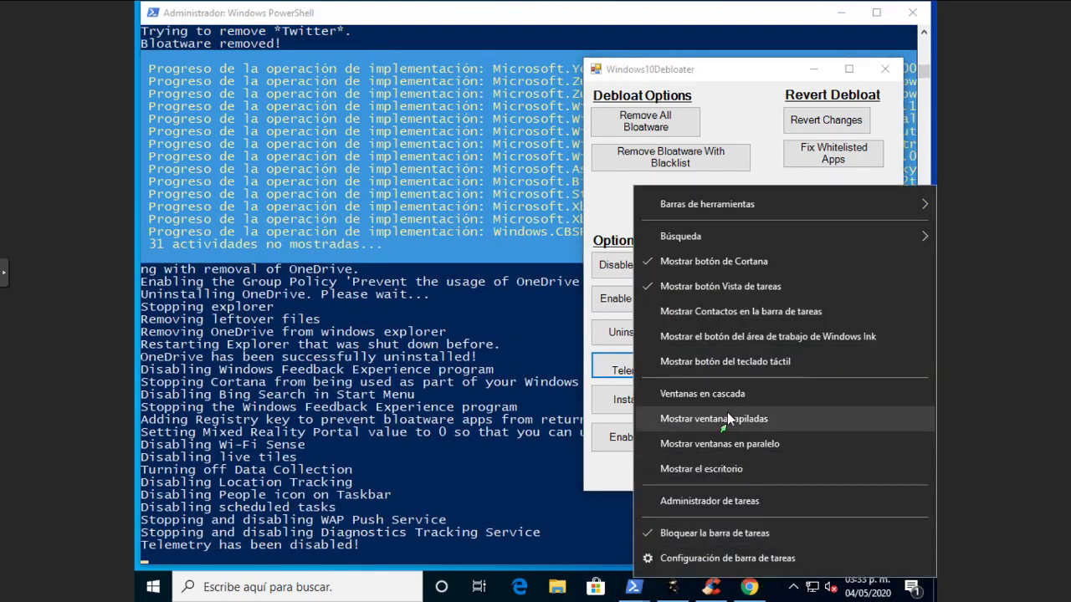
pyautogui.click(720, 501)
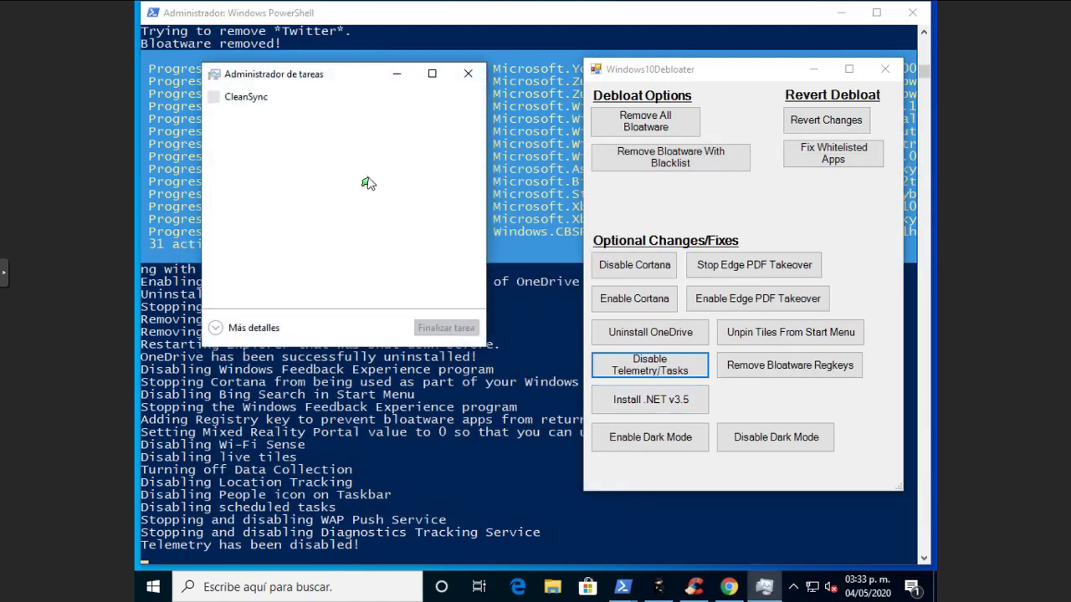
pyautogui.click(273, 325)
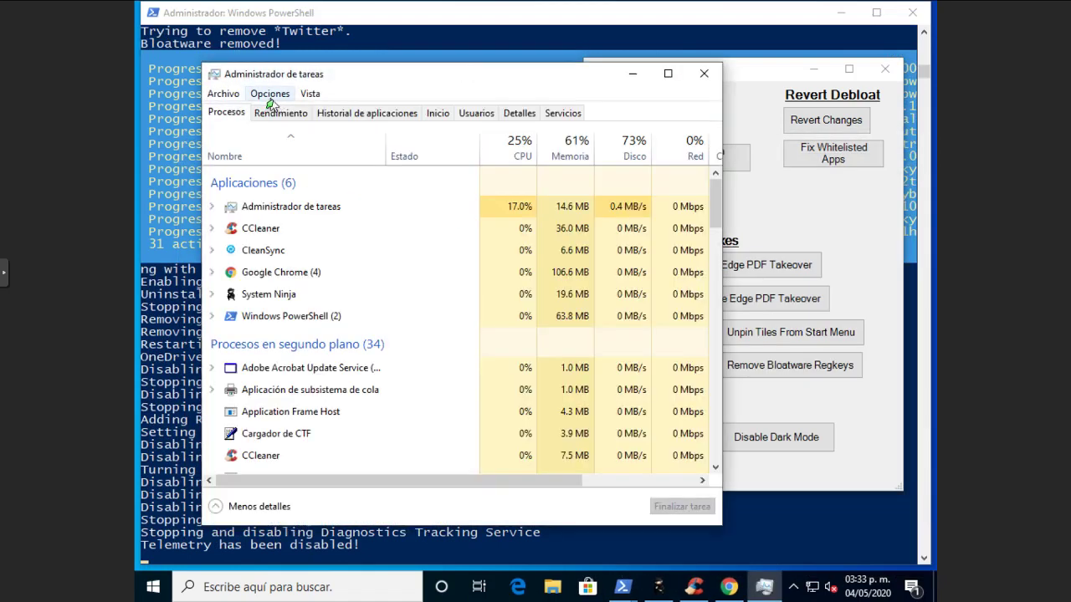
pyautogui.click(283, 113)
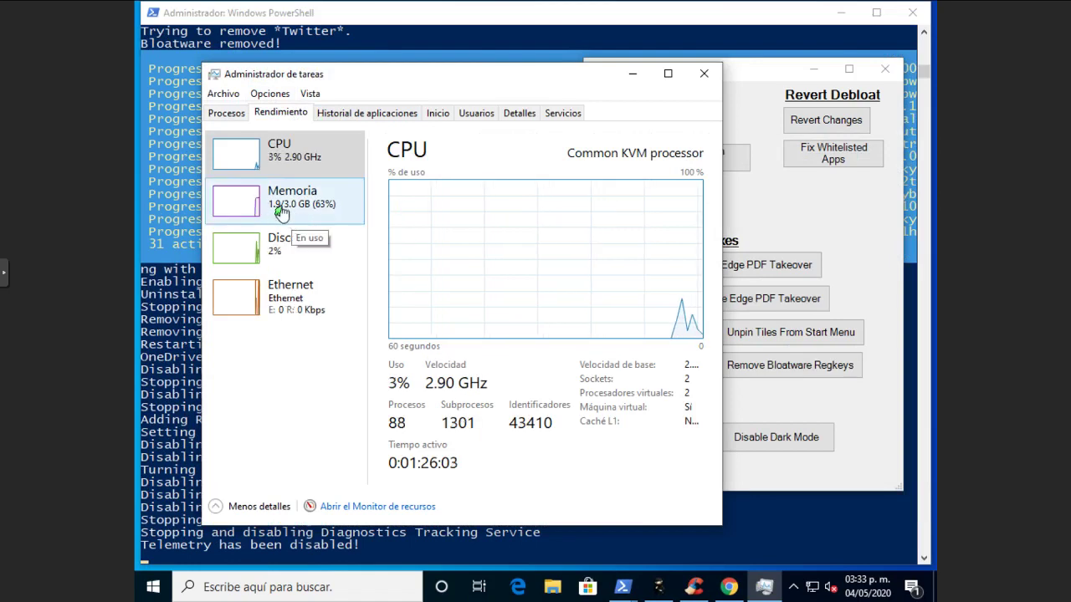
pyautogui.click(633, 77)
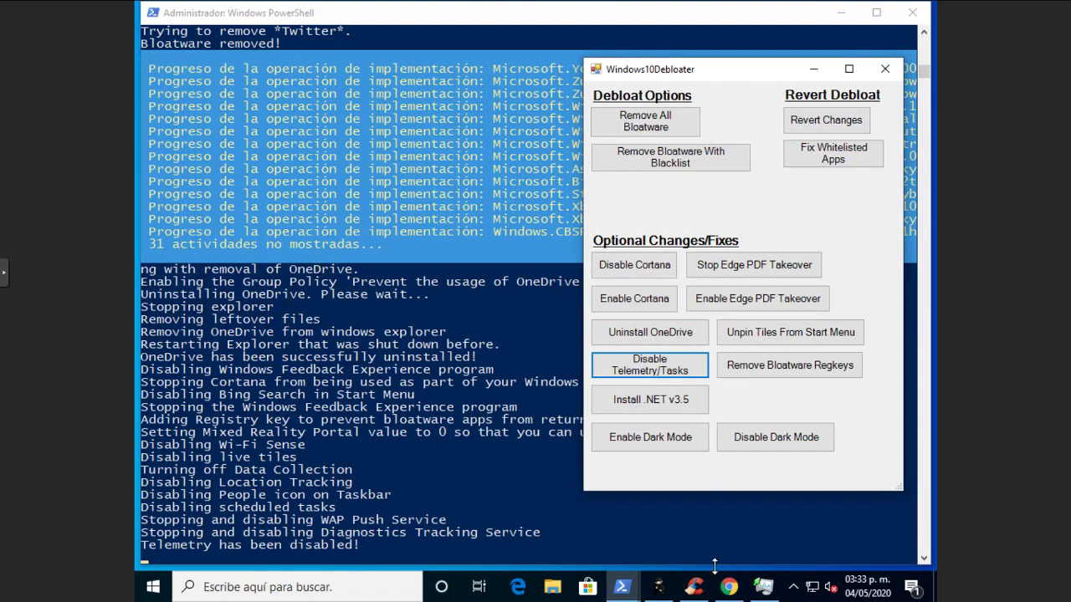
# Step: Stop Edge from taking over as the default PDF viewer
pyautogui.moveTo(757, 577)
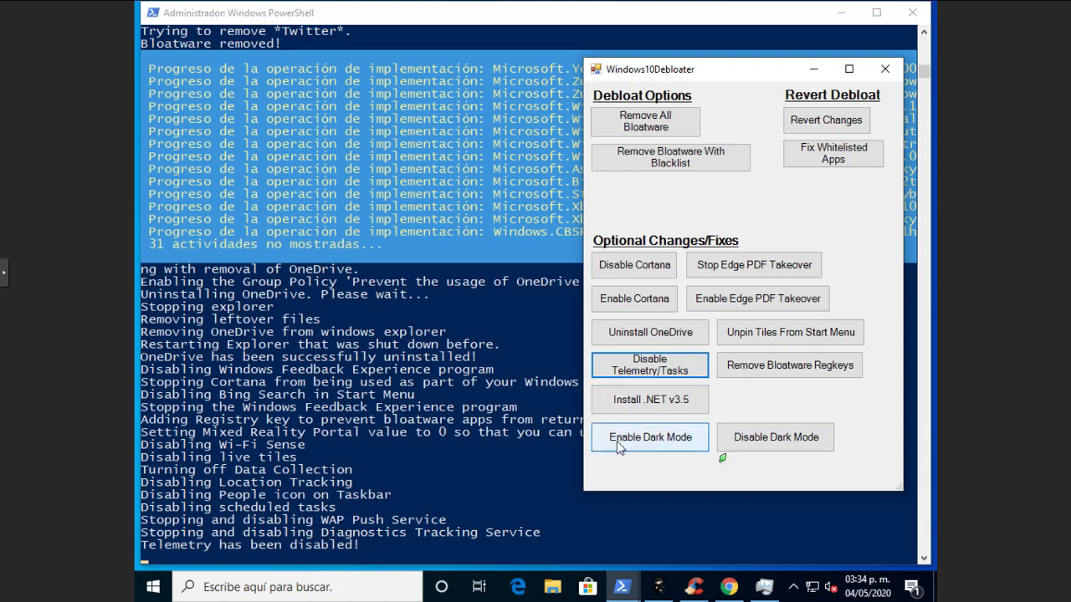
pyautogui.click(752, 265)
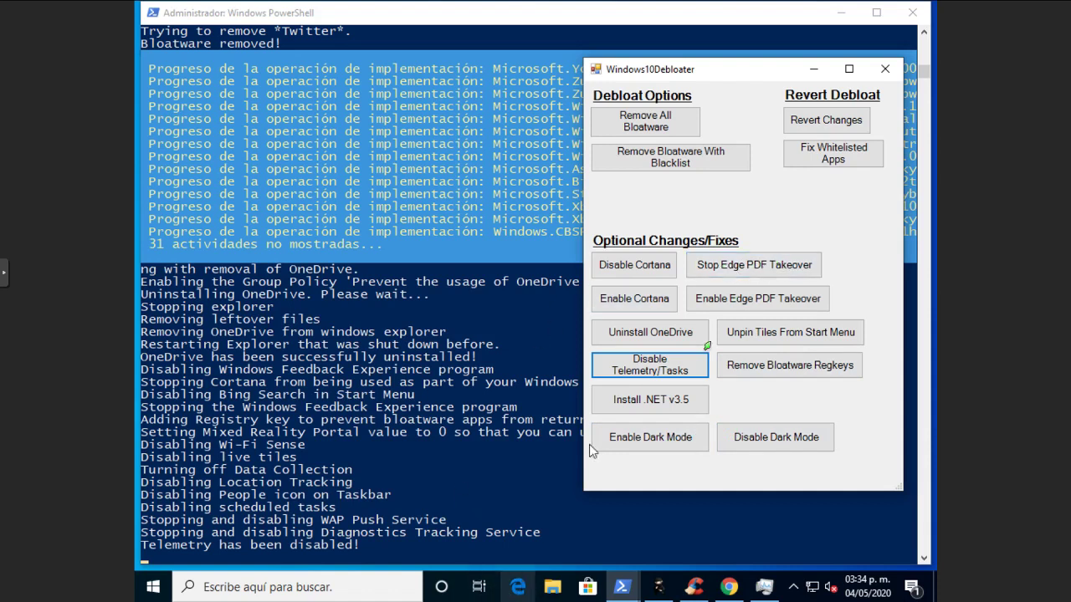
pyautogui.click(749, 267)
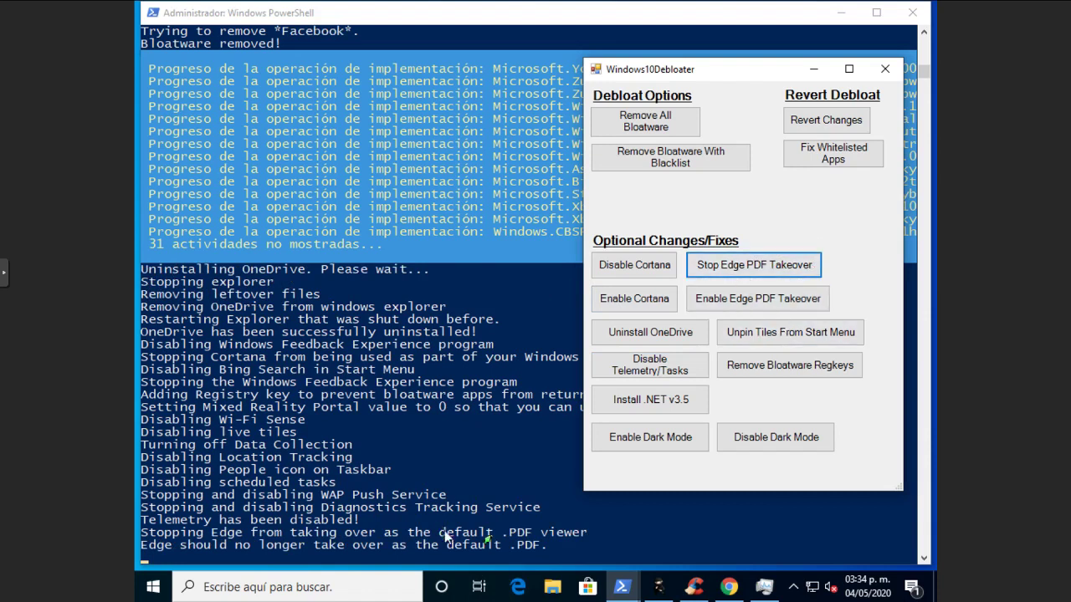
# Step: Unpin all tiles from the Start menu, remove the bloatware registry keys and close Windows10Debloater
pyautogui.click(826, 338)
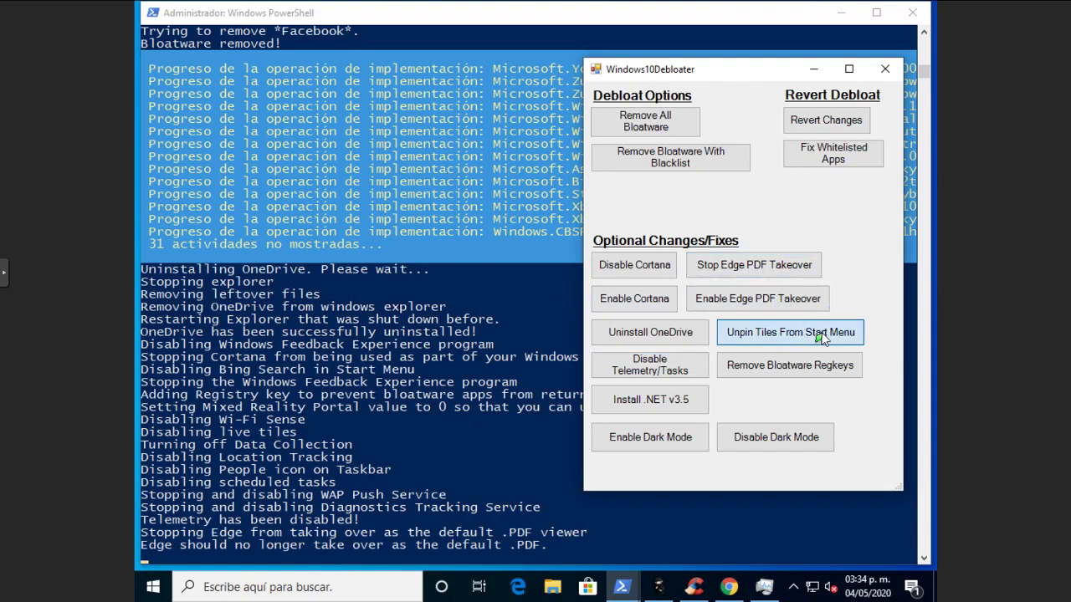
pyautogui.click(153, 586)
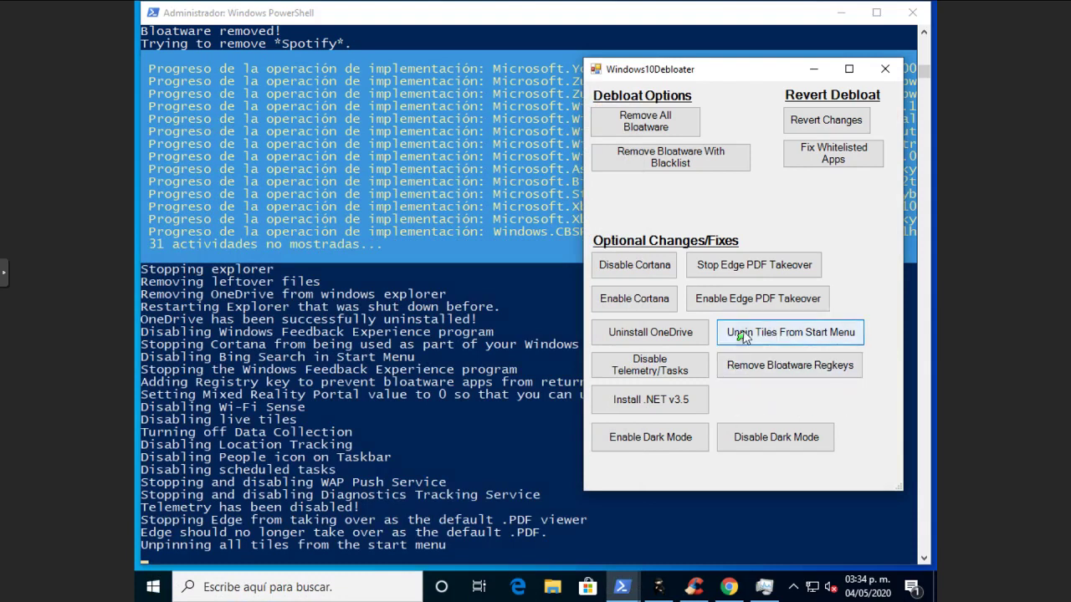
pyautogui.click(802, 372)
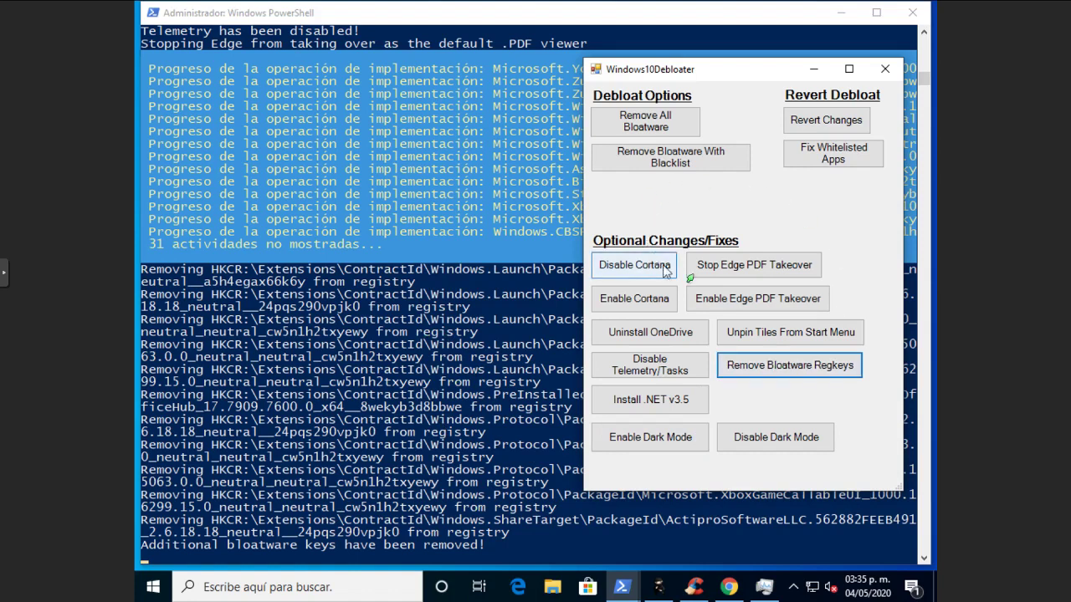
pyautogui.click(891, 71)
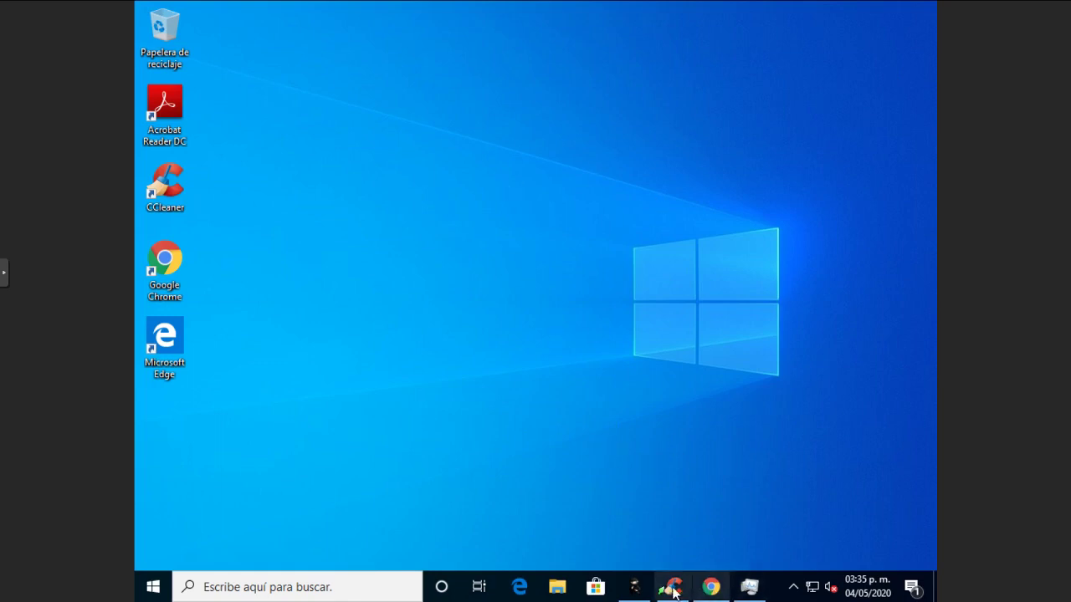
# Step: Bring up System Ninja, maximize its window and open the startup manager in its system tools
pyautogui.click(634, 587)
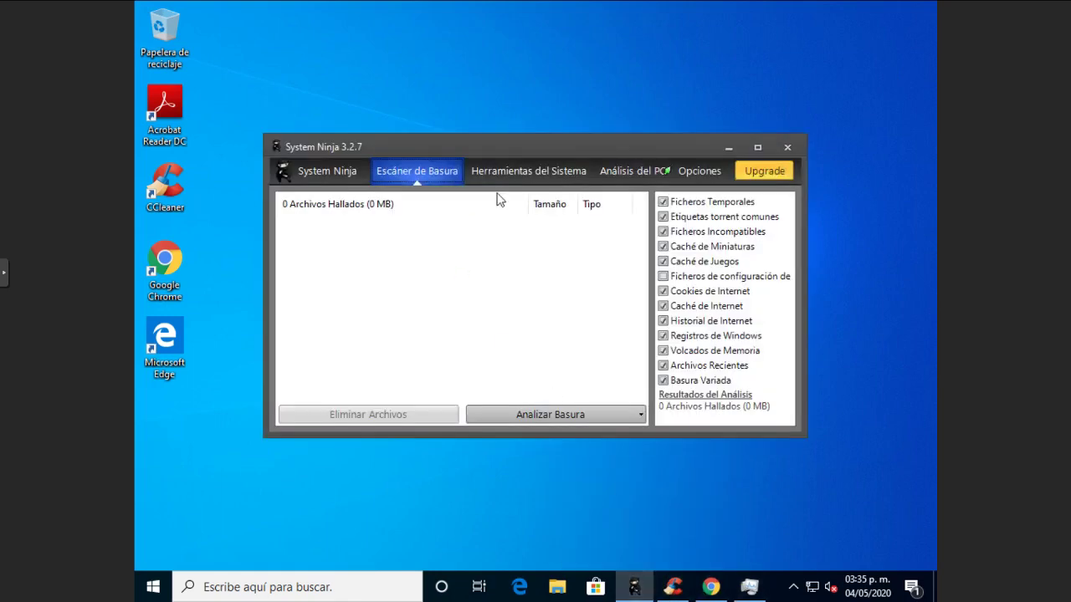
pyautogui.click(757, 148)
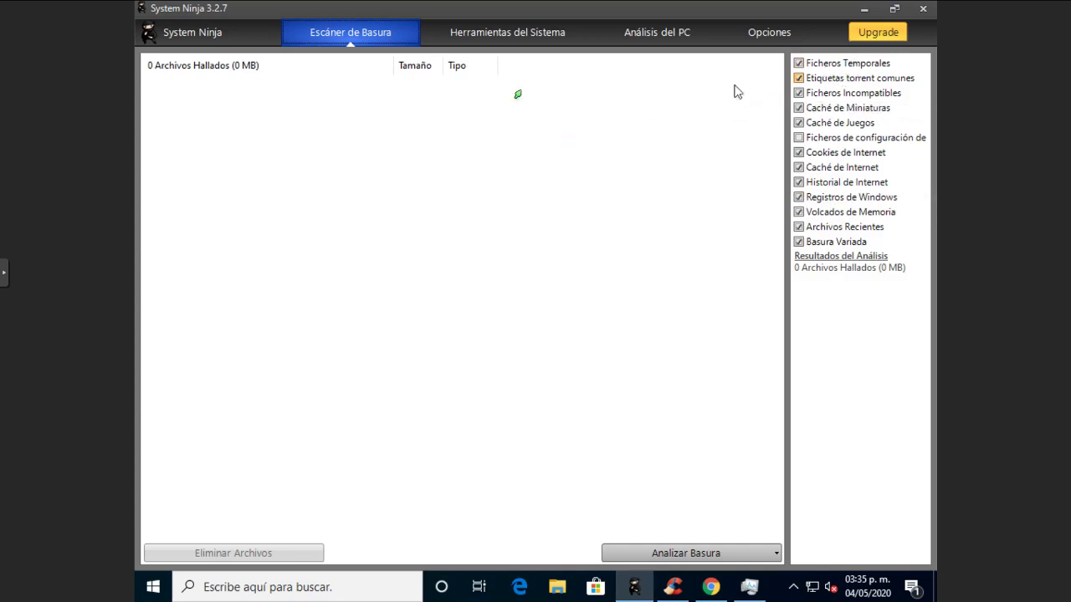
pyautogui.click(485, 34)
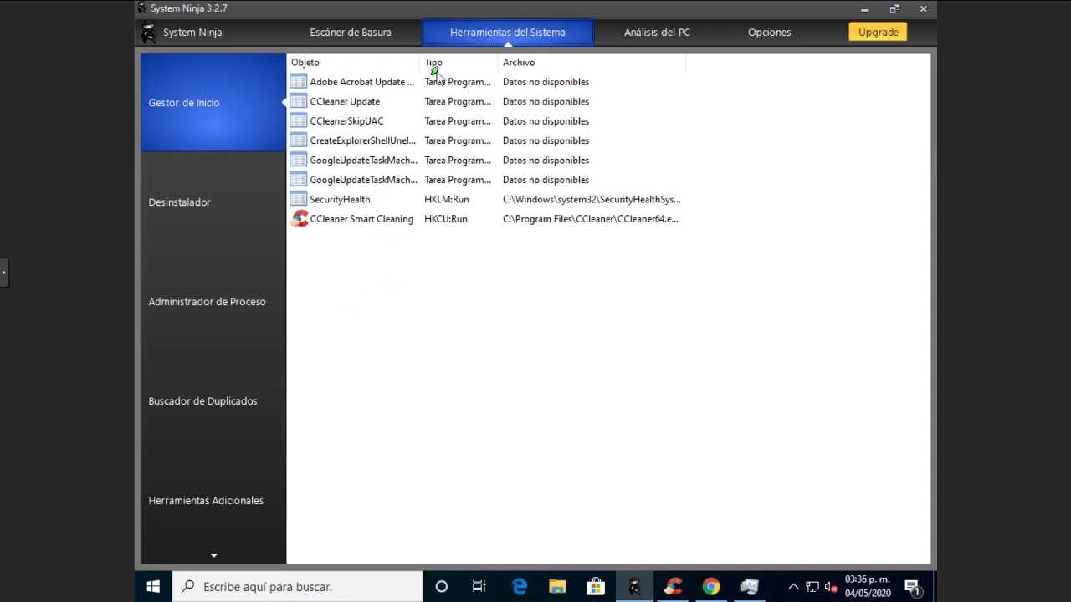
# Step: Widen the object column of the startup list and inspect the entries from Adobe Acrobat Update Task to CreateExplorerShellUnelevatedTask
pyautogui.moveTo(421, 63); pyautogui.dragTo(491, 72)
pyautogui.click(369, 84)
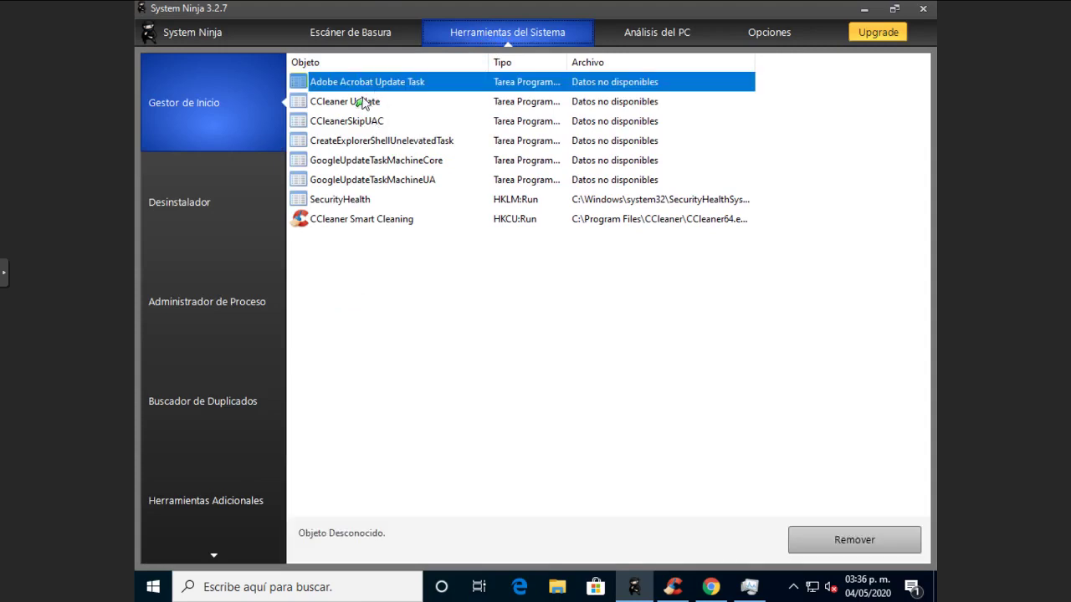
pyautogui.click(370, 101)
pyautogui.click(363, 121)
pyautogui.click(362, 140)
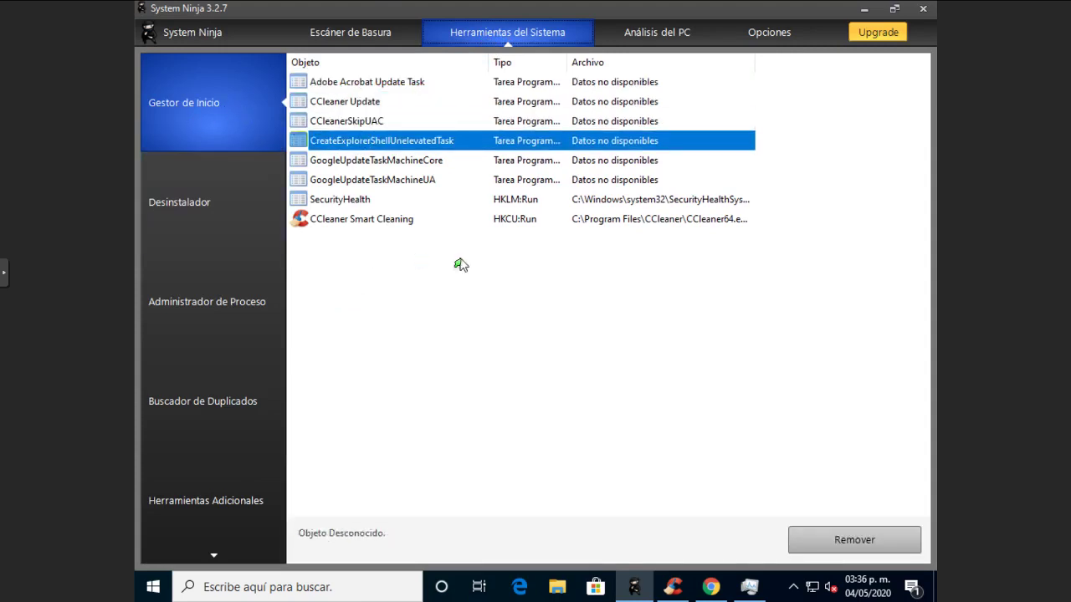
# Step: Select every startup entry in the list except SecurityHealth
pyautogui.click(344, 87)
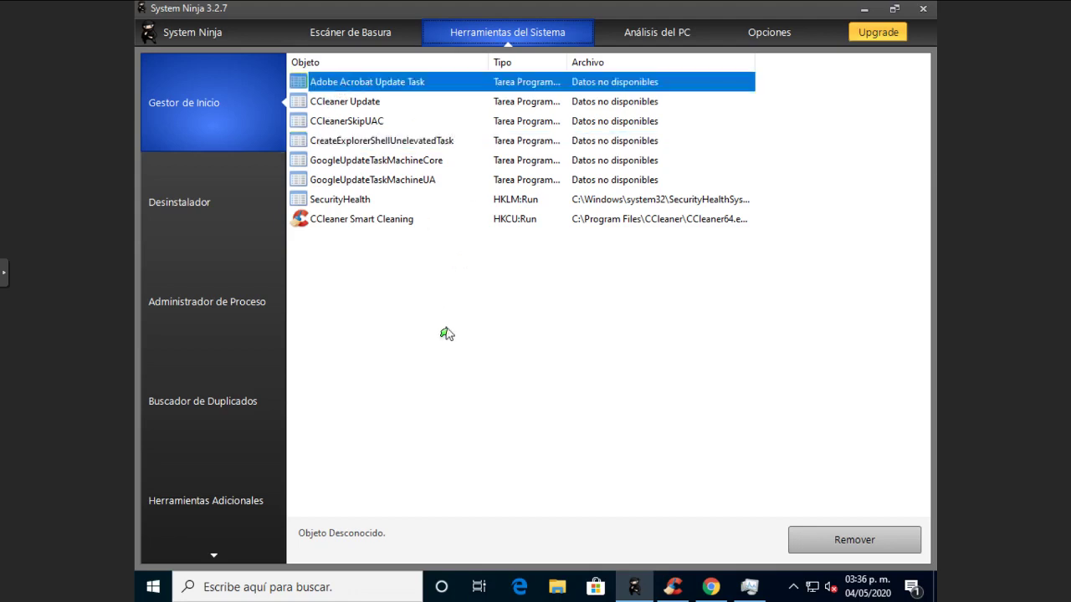
pyautogui.keyDown('ctrl'); pyautogui.click(367, 104); pyautogui.keyUp('ctrl')
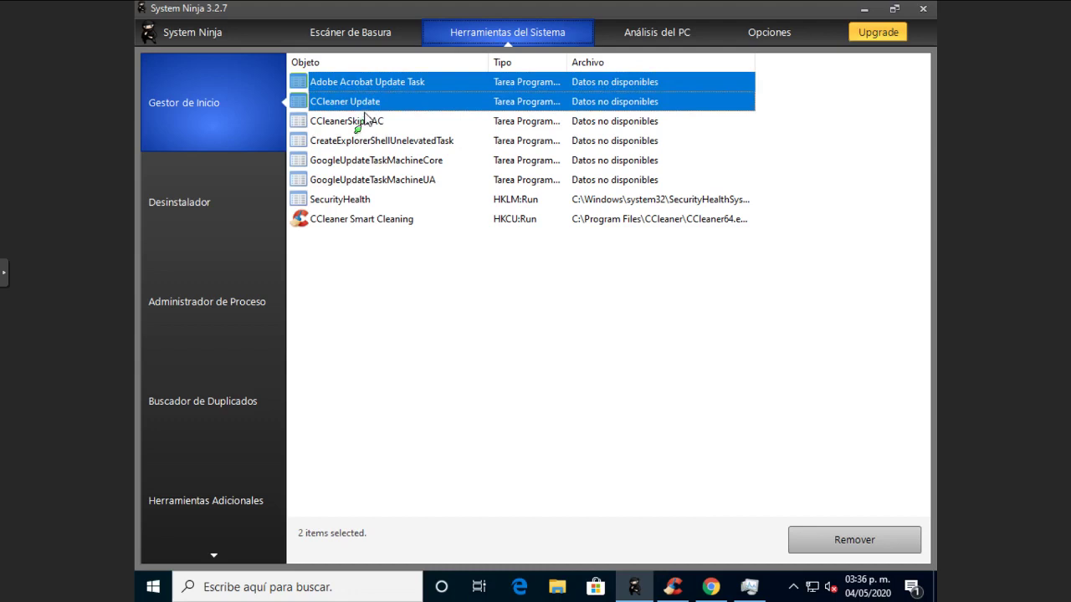
pyautogui.keyDown('ctrl'); pyautogui.click(362, 122); pyautogui.keyUp('ctrl')
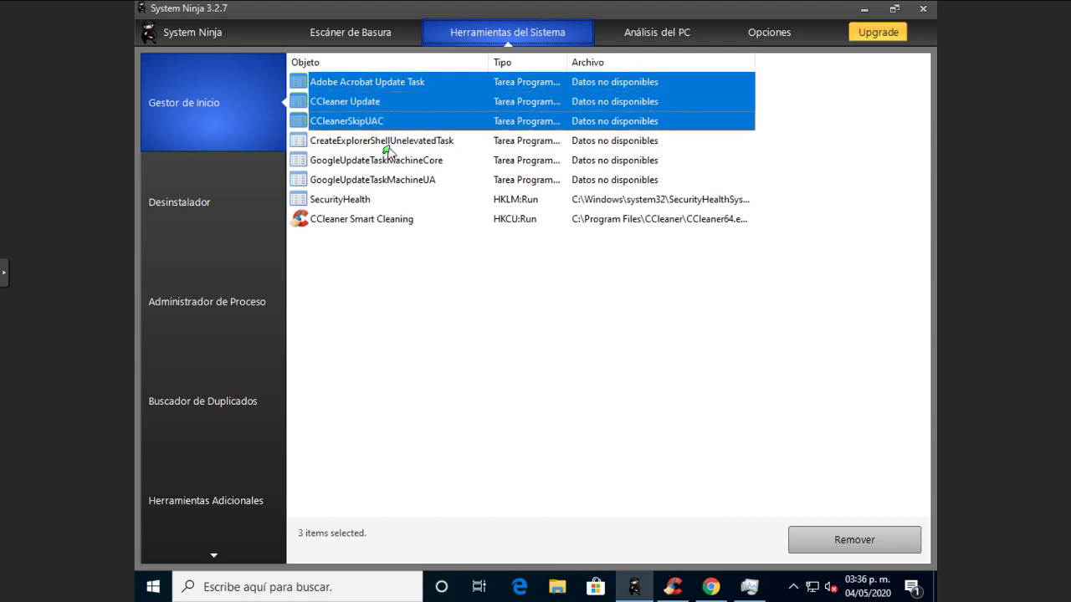
pyautogui.keyDown('ctrl'); pyautogui.click(390, 149); pyautogui.keyUp('ctrl')
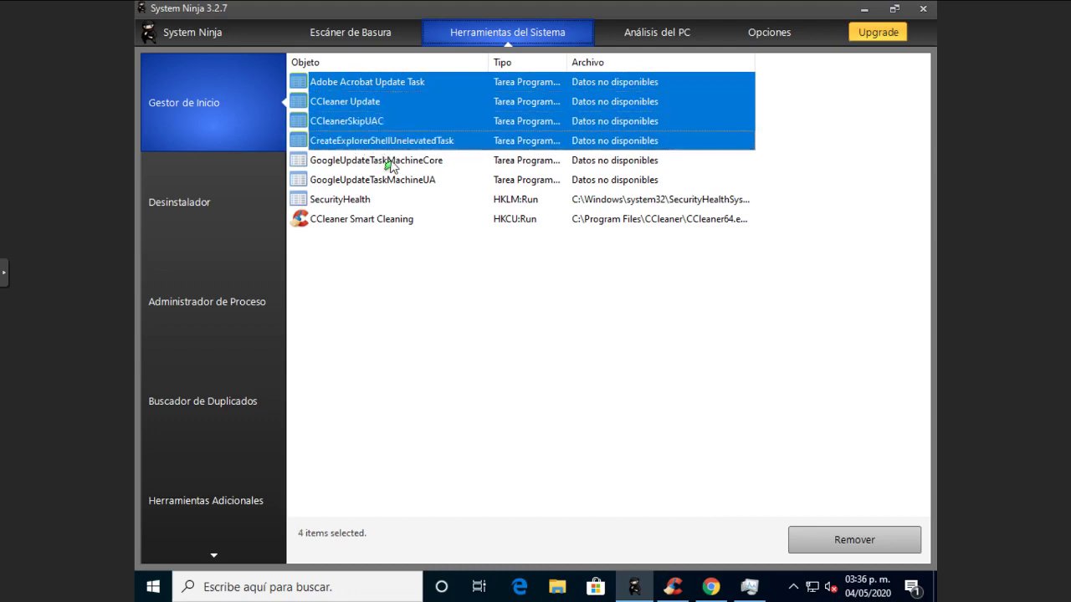
pyautogui.keyDown('ctrl'); pyautogui.click(390, 167); pyautogui.keyUp('ctrl')
pyautogui.keyDown('ctrl'); pyautogui.click(390, 183); pyautogui.keyUp('ctrl')
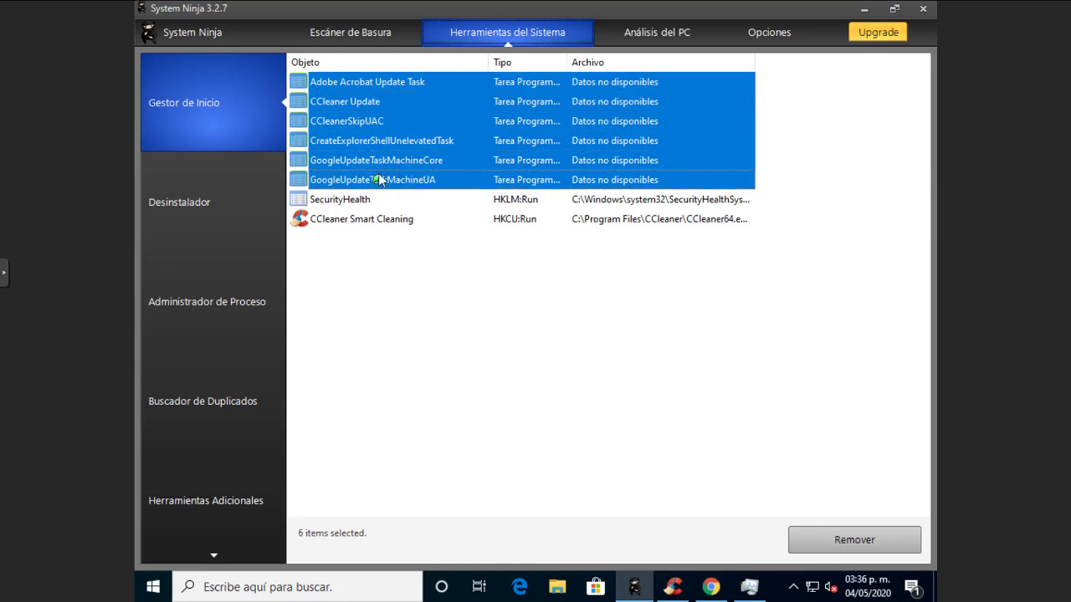
pyautogui.keyDown('ctrl'); pyautogui.click(387, 227); pyautogui.keyUp('ctrl')
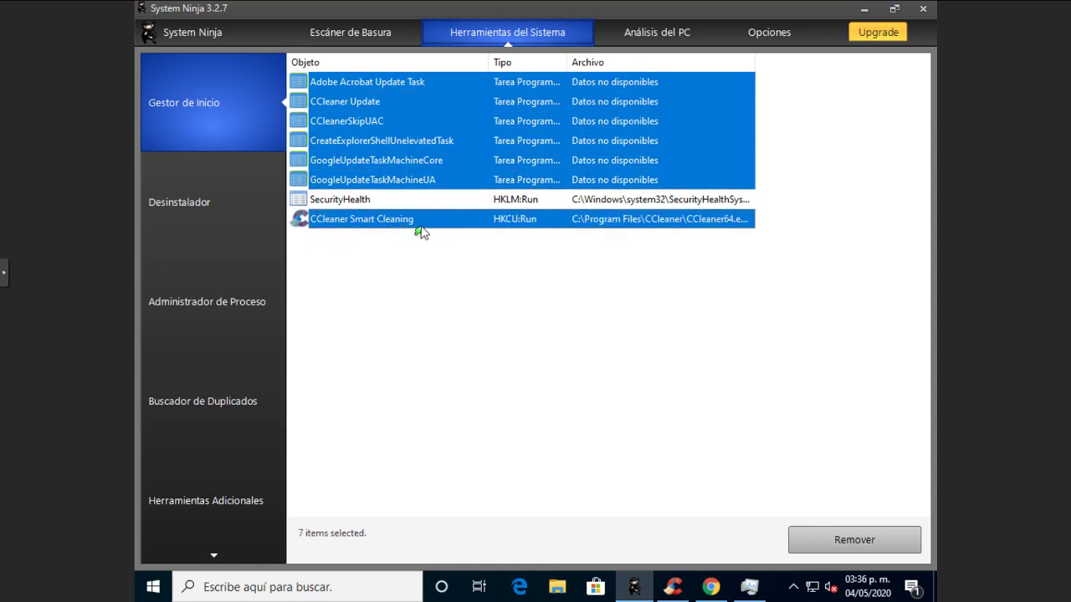
# Step: Switch to CCleaner, open its Startup tool and inspect the CCleaner Smart Cleaning and SecurityHealth entries for Windows
pyautogui.click(667, 580)
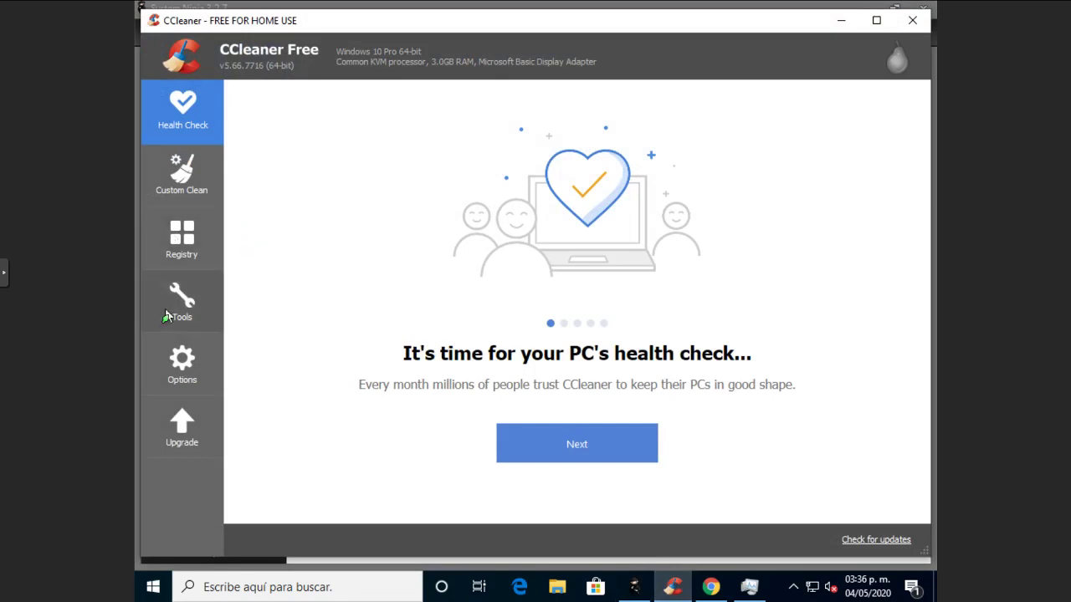
pyautogui.click(183, 315)
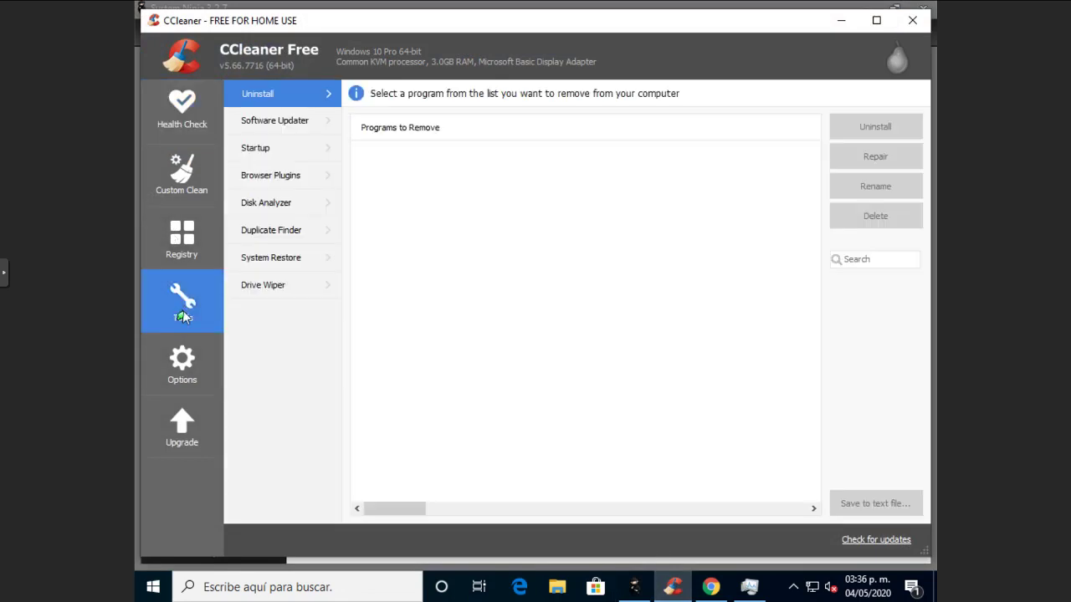
pyautogui.click(286, 154)
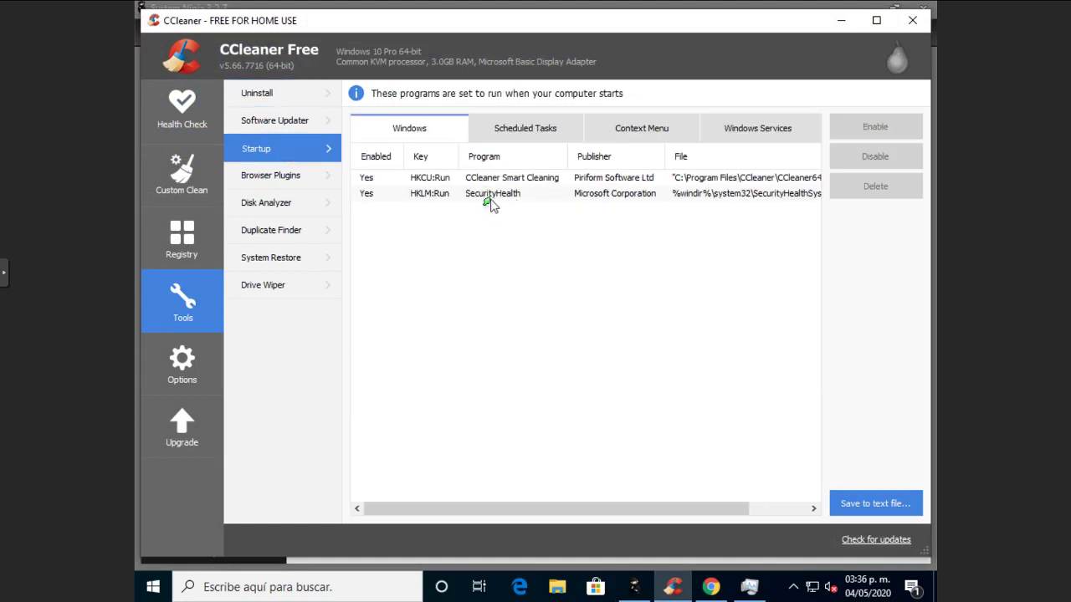
pyautogui.click(409, 180)
pyautogui.click(420, 194)
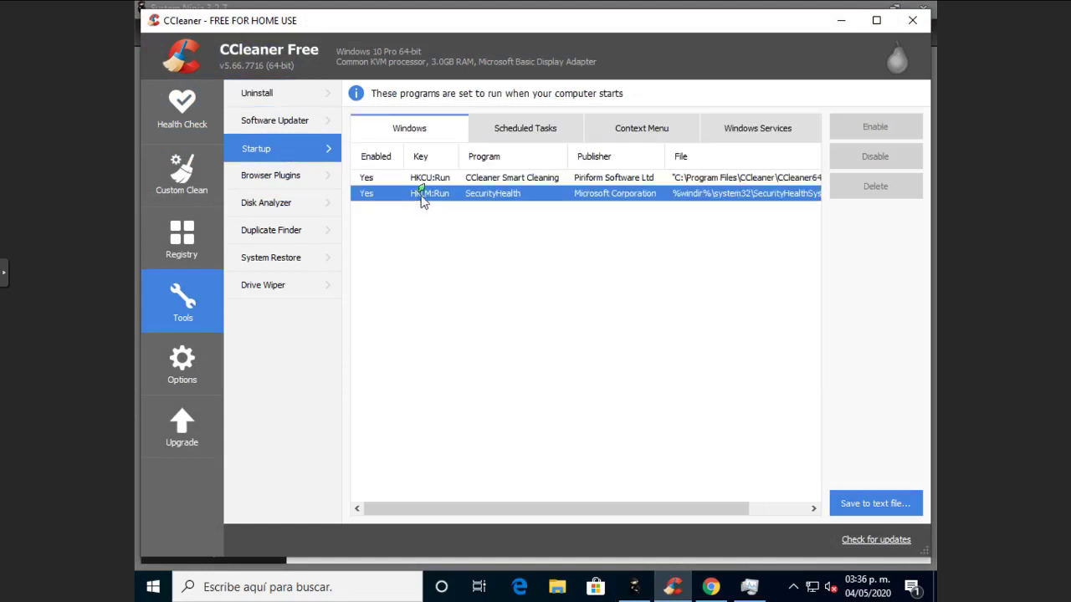
pyautogui.click(423, 180)
pyautogui.click(427, 195)
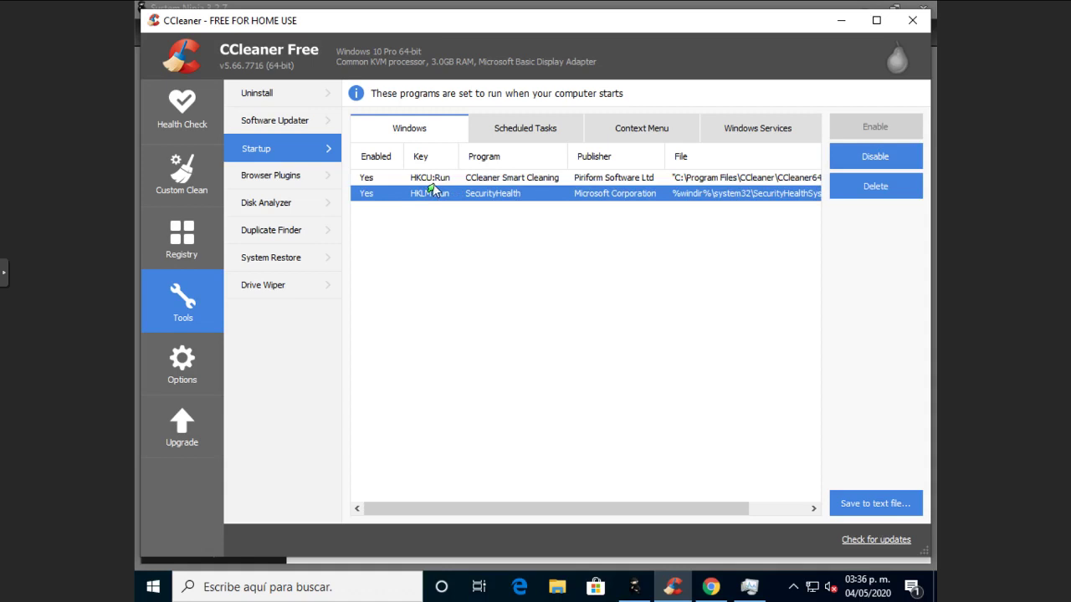
pyautogui.click(433, 179)
# Step: Show the scheduled startup tasks and select all of them, from Adobe Acrobat Update Task to GoogleUpdateTaskMachineUA
pyautogui.click(540, 130)
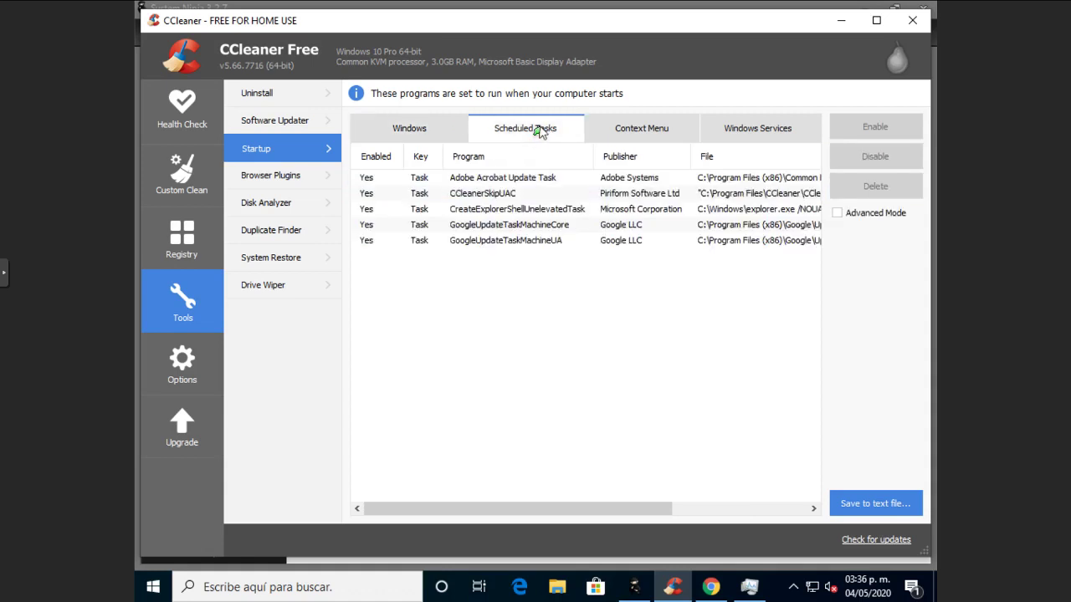
pyautogui.click(483, 242)
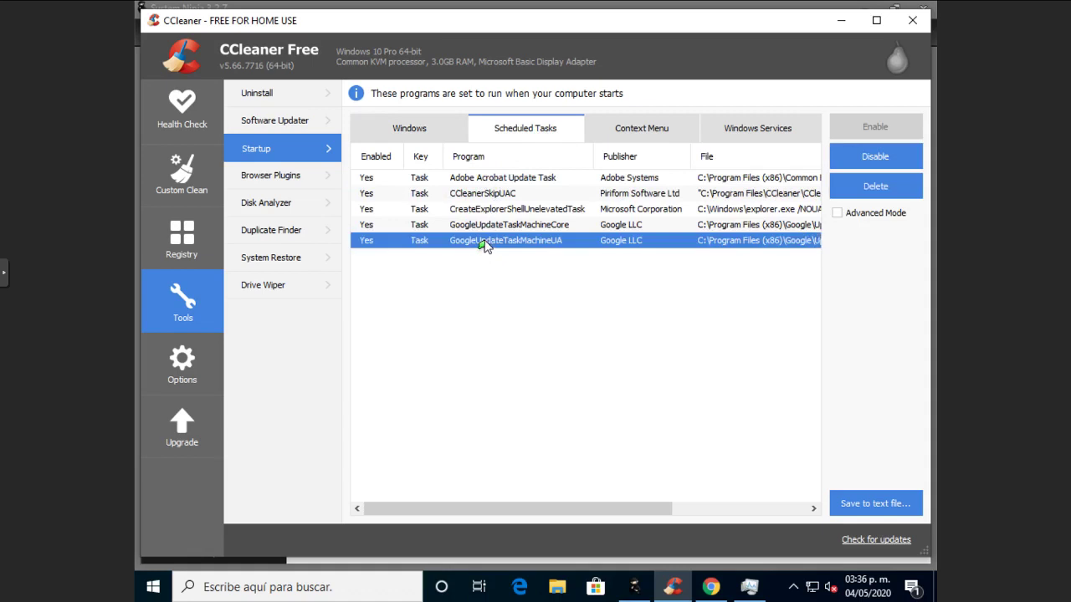
pyautogui.click(490, 178)
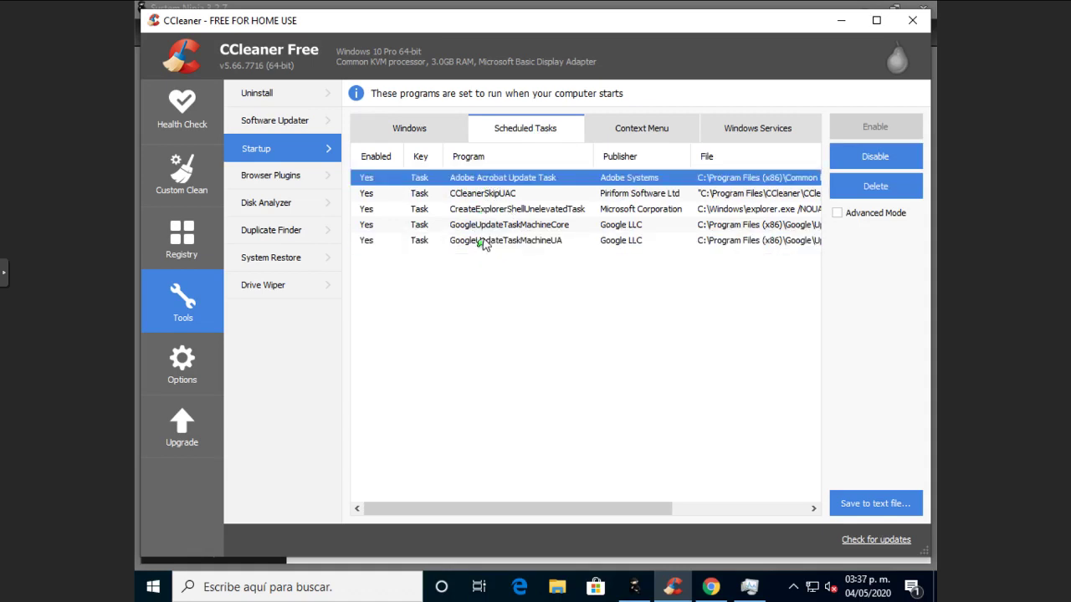
pyautogui.keyDown('shift'); pyautogui.click(483, 241); pyautogui.keyUp('shift')
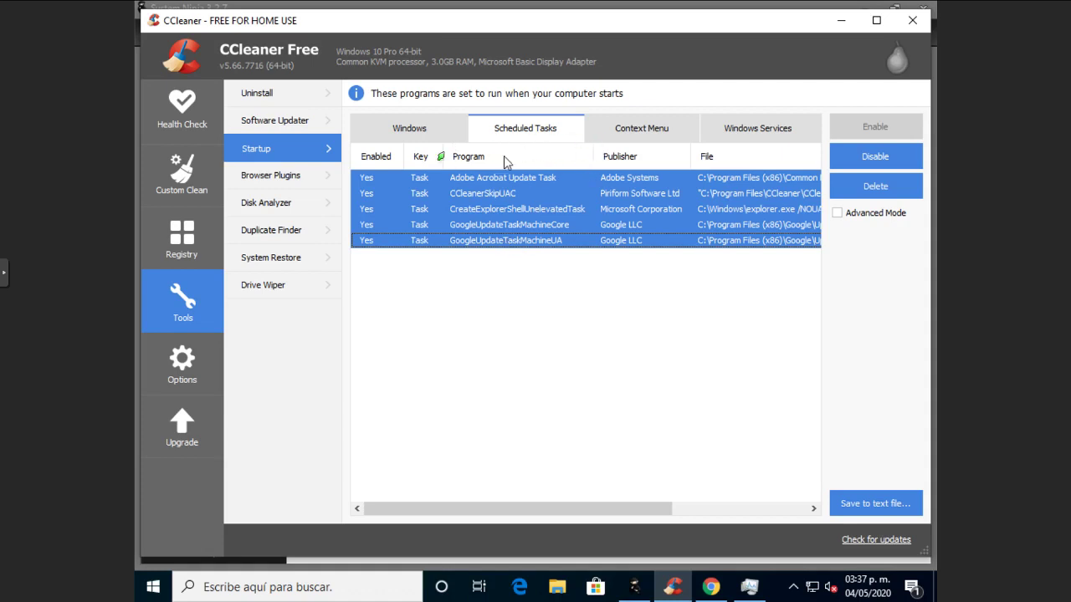
# Step: Select the SecurityHealth entry among the Windows startup programs, then open Windows Security full-screen, review its overview and close it
pyautogui.click(413, 131)
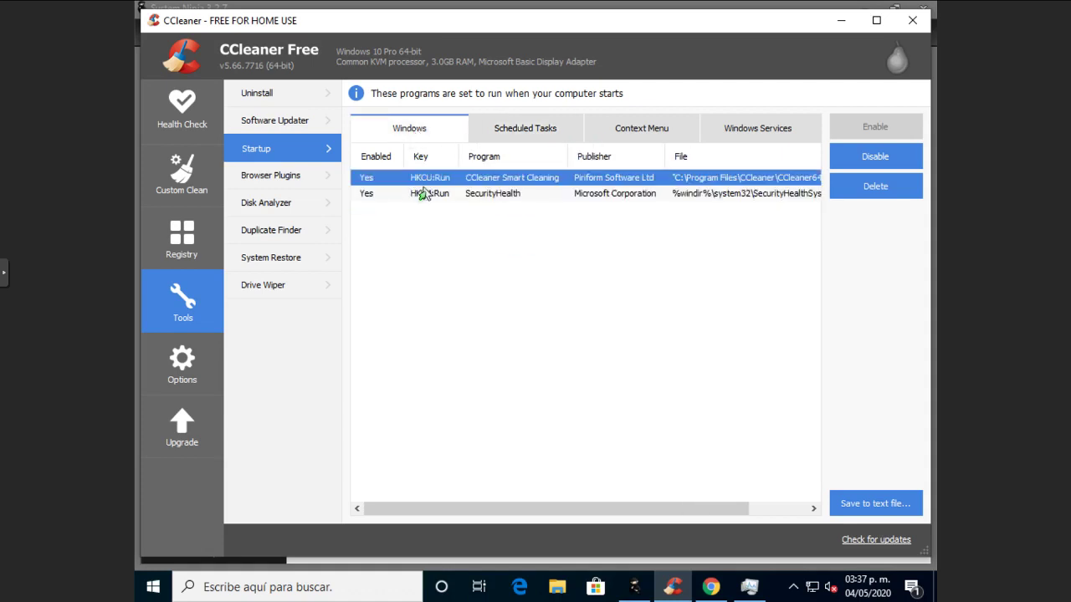
pyautogui.click(425, 194)
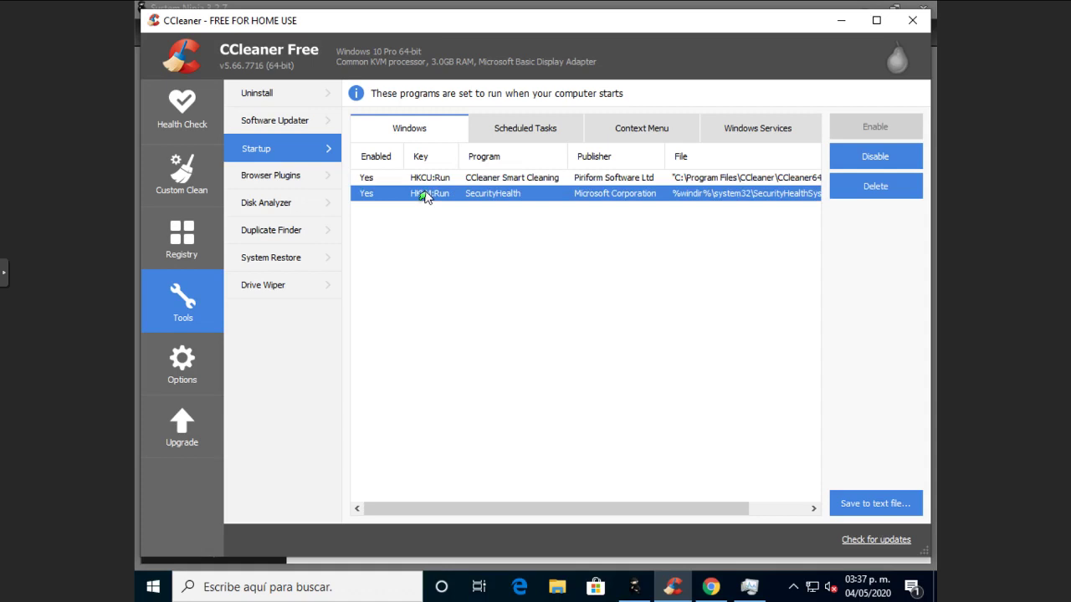
pyautogui.click(164, 588)
pyautogui.click(793, 587)
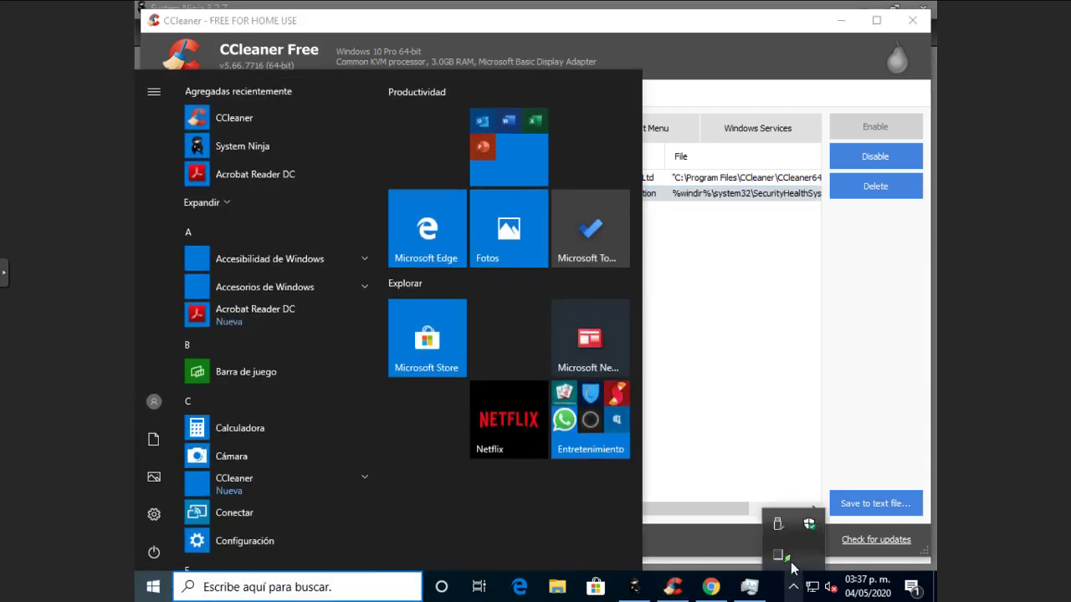
pyautogui.click(809, 527)
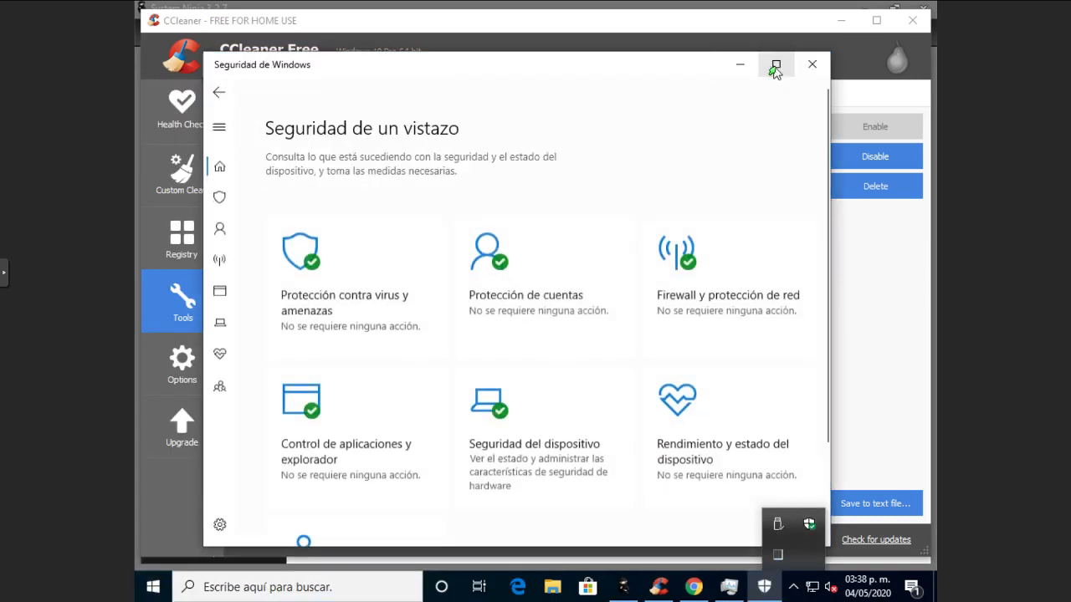
pyautogui.click(776, 65)
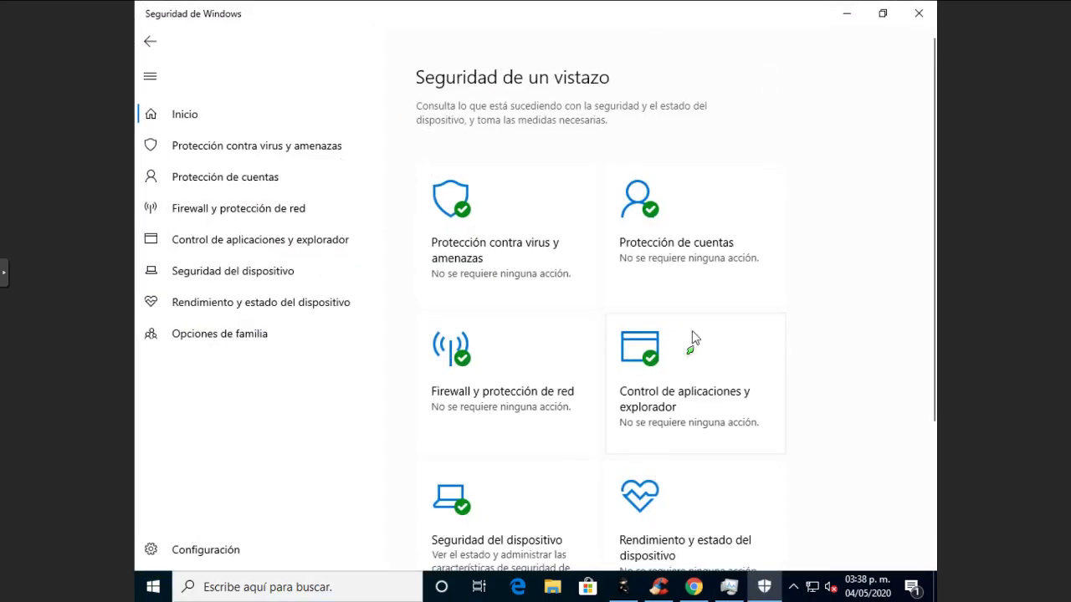
pyautogui.scroll(-3, 686, 382)
pyautogui.scroll(3, 684, 390)
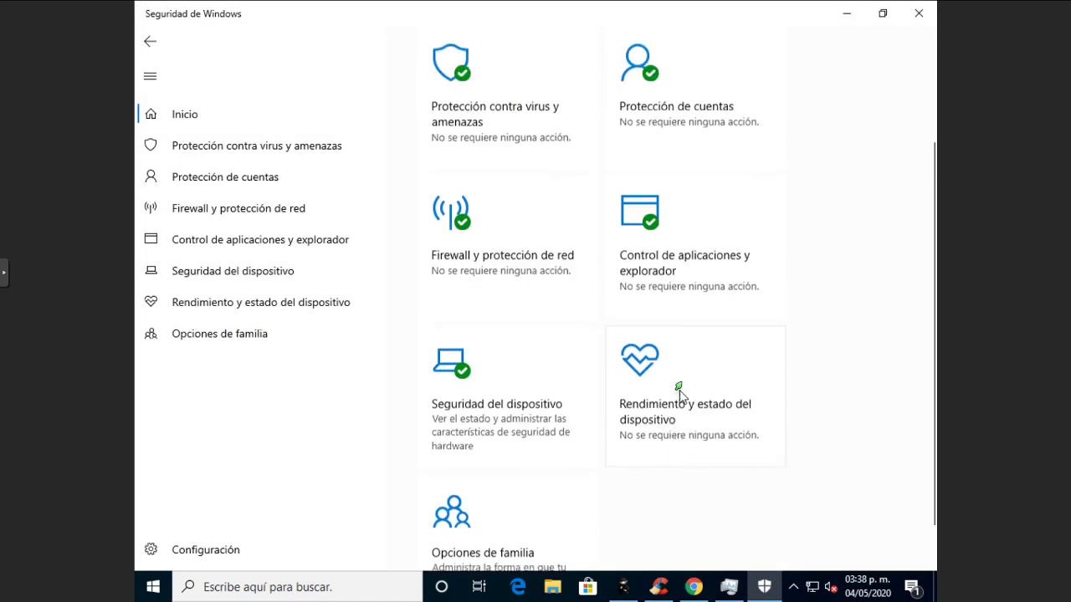
pyautogui.click(919, 14)
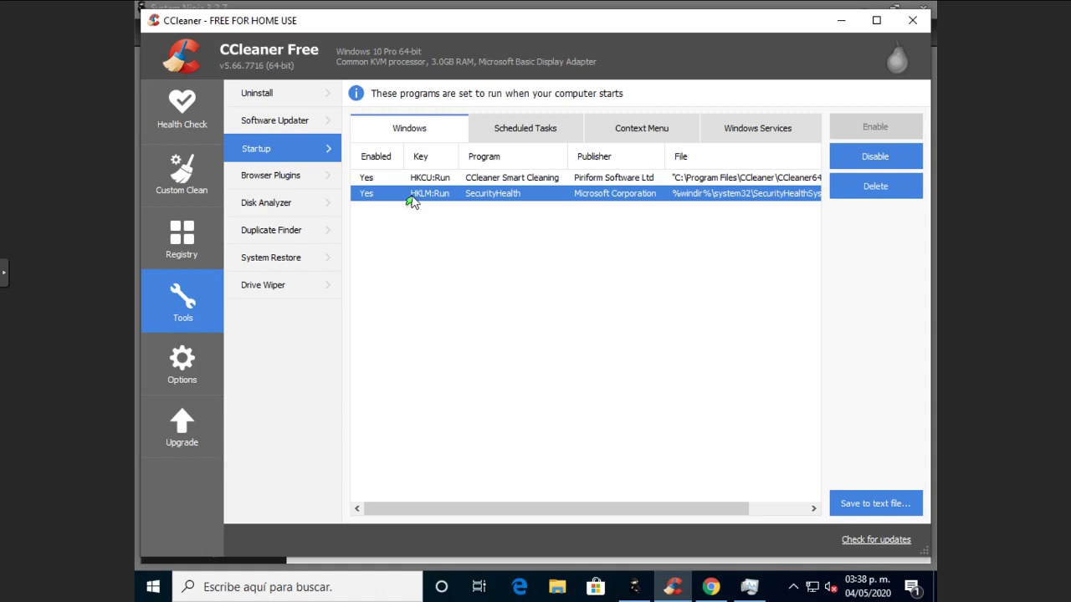
# Step: Reveal the hidden notification-area items to examine the Windows Security one that SecurityHealth loads
pyautogui.click(793, 589)
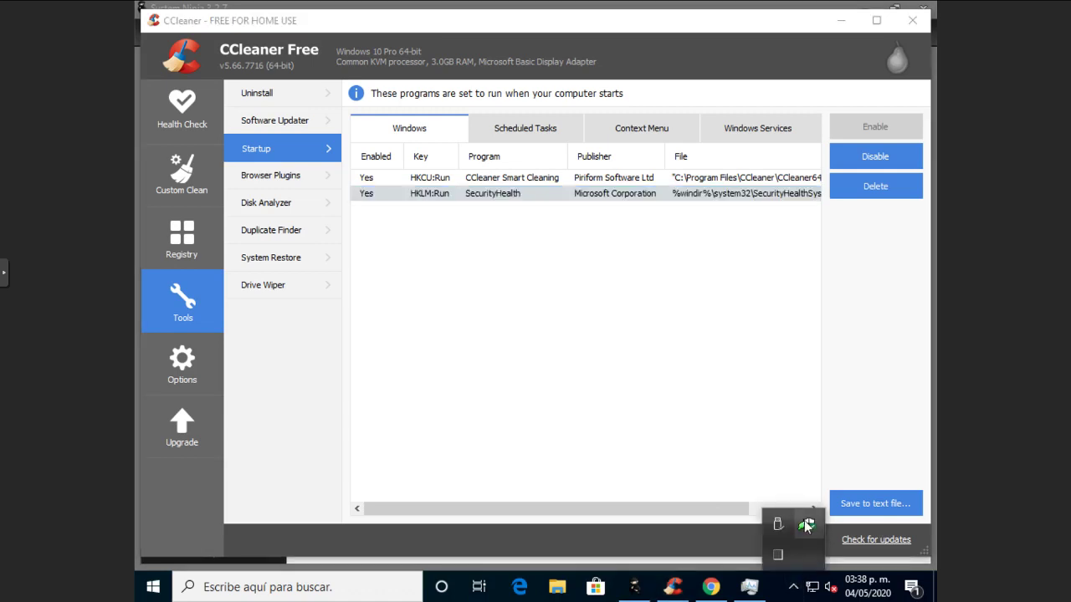
pyautogui.click(641, 373)
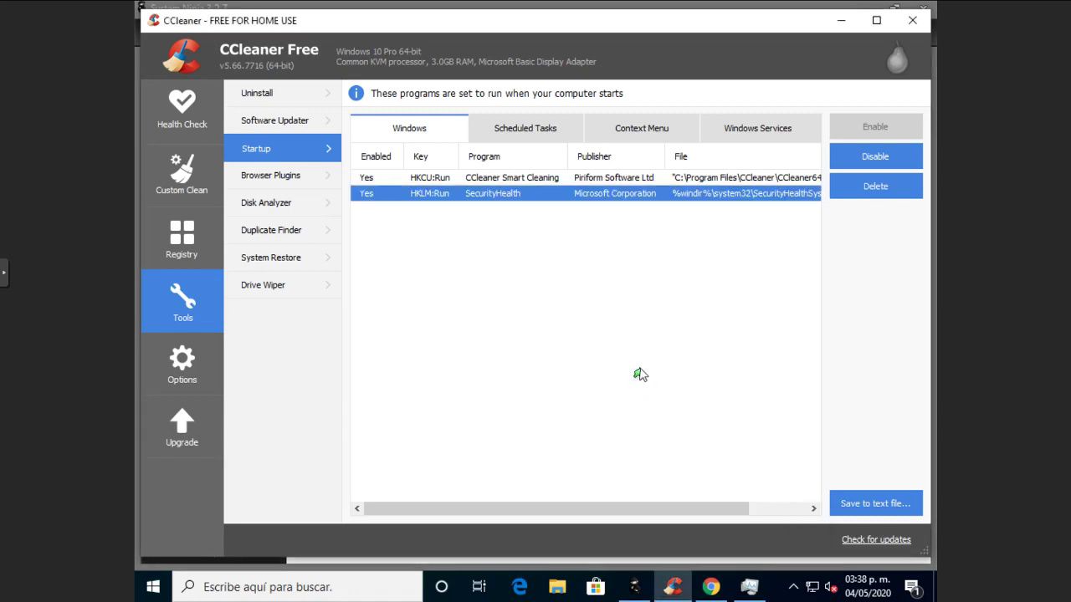
pyautogui.click(793, 588)
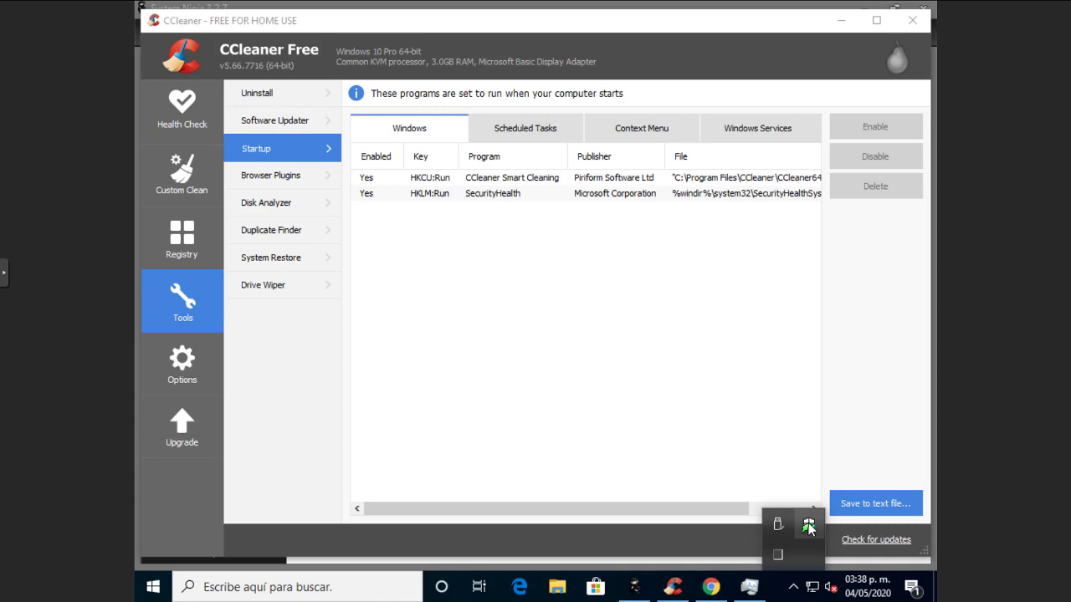
pyautogui.moveTo(809, 527); pyautogui.dragTo(606, 316)
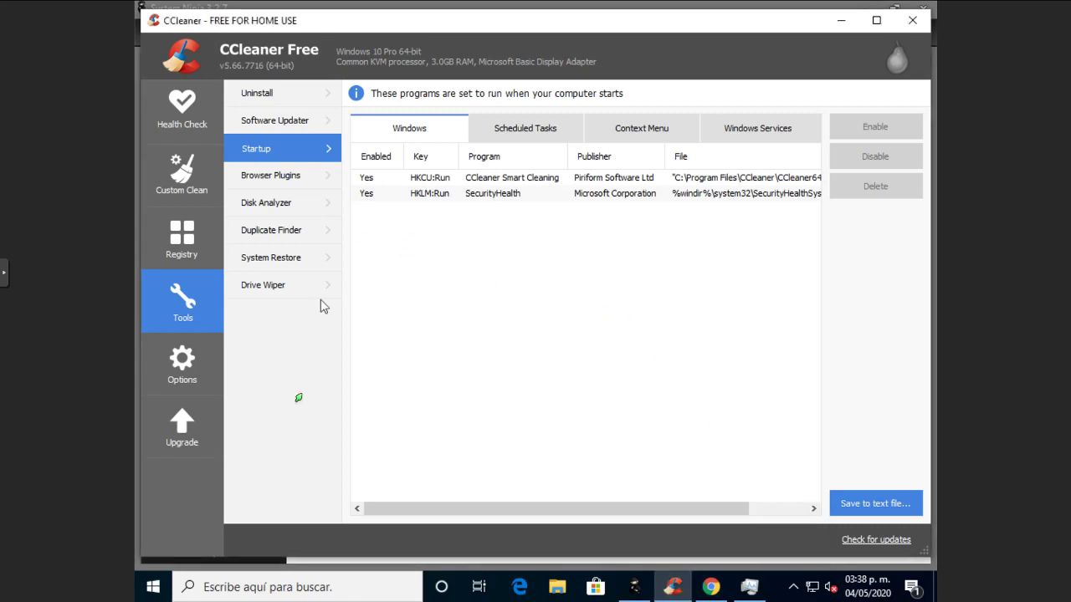
# Step: Maximize the CCleaner window, search Windows for "programador" and open the Task Scheduler (Programador de tareas)
pyautogui.click(876, 21)
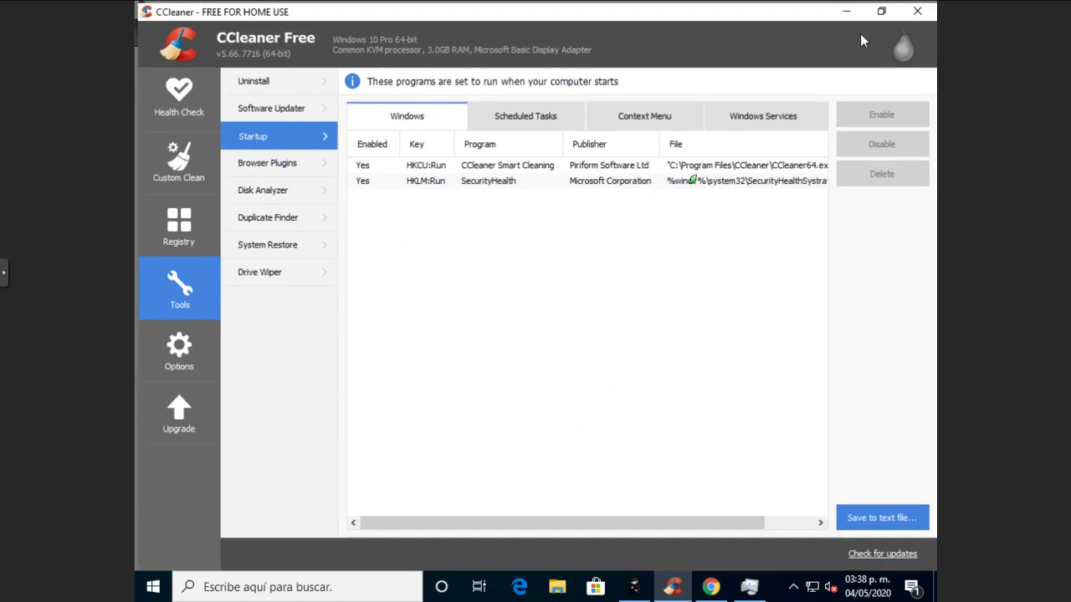
pyautogui.click(147, 588)
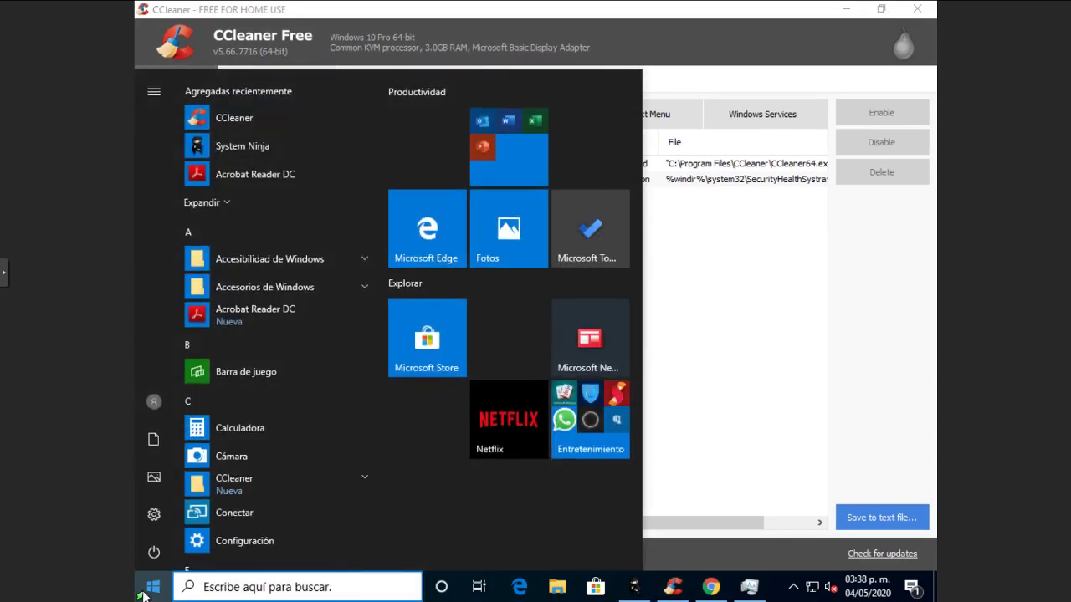
pyautogui.write('ou')
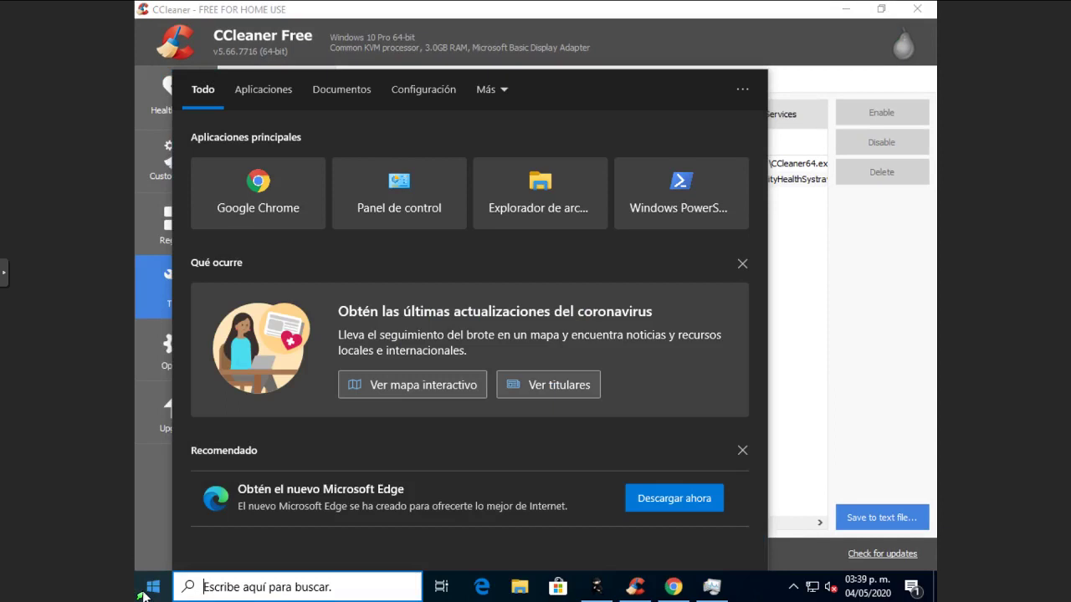
pyautogui.write('programa')
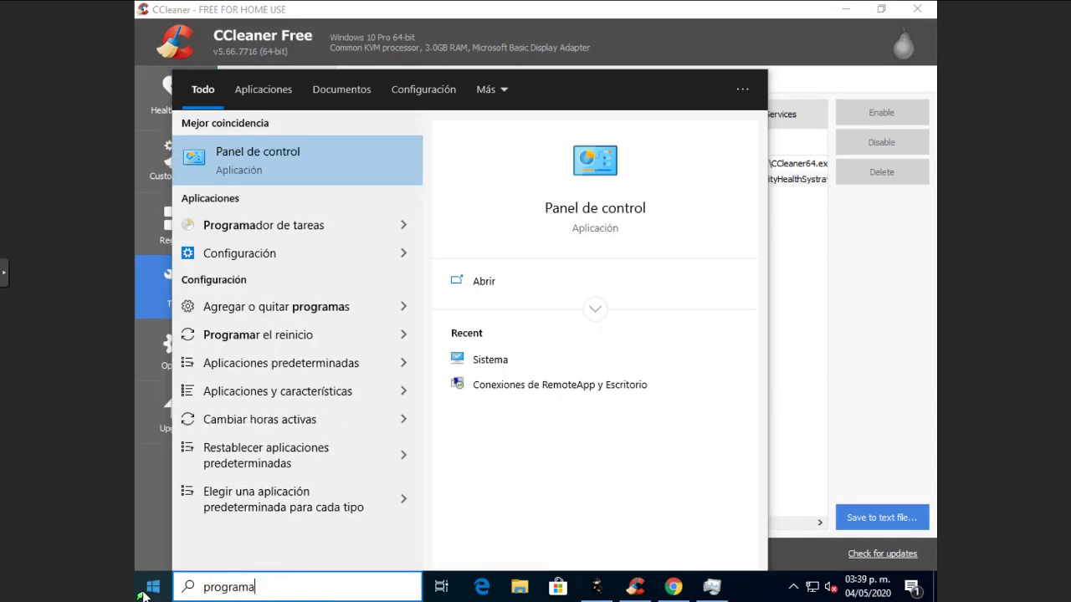
pyautogui.write('do')
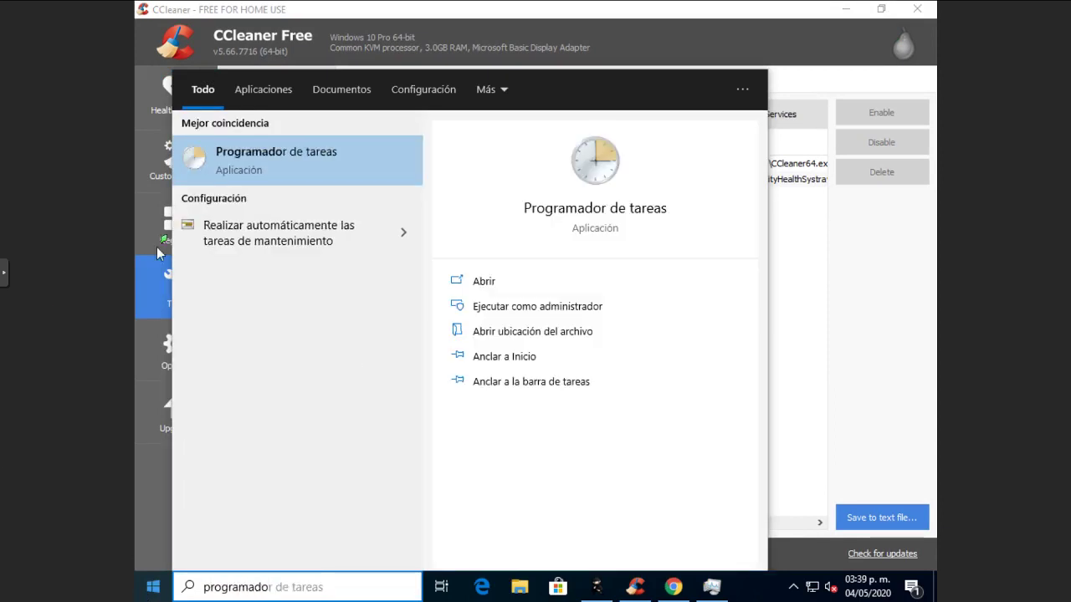
pyautogui.click(242, 177)
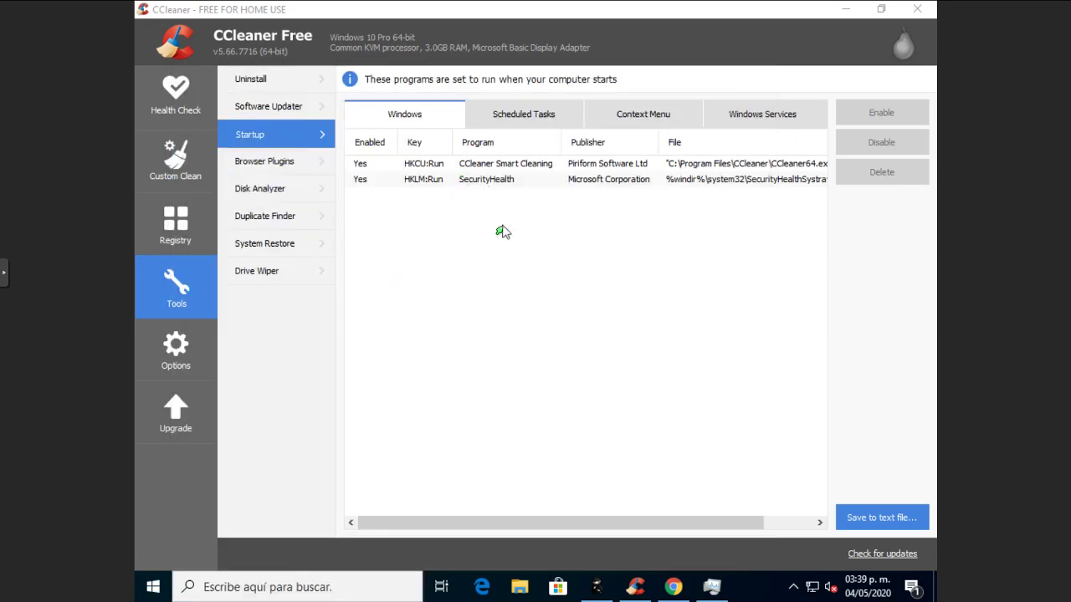
pyautogui.click(523, 74)
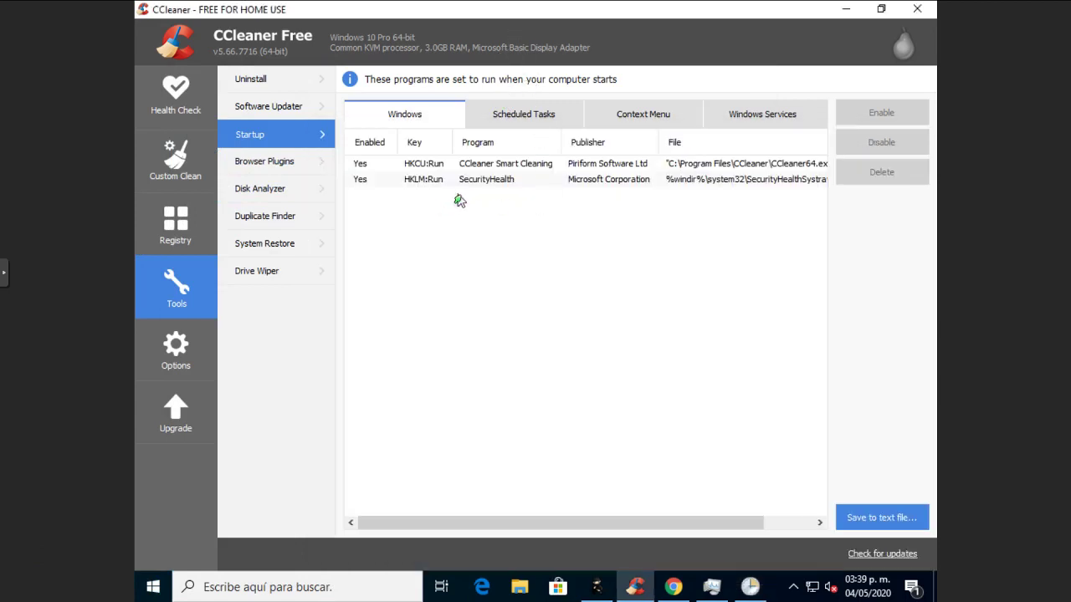
# Step: Show CCleaner's scheduled startup tasks, then switch to the Task Scheduler and select the XblGameSaveTask entry in its Microsoft\XblGameSave folder
pyautogui.click(512, 128)
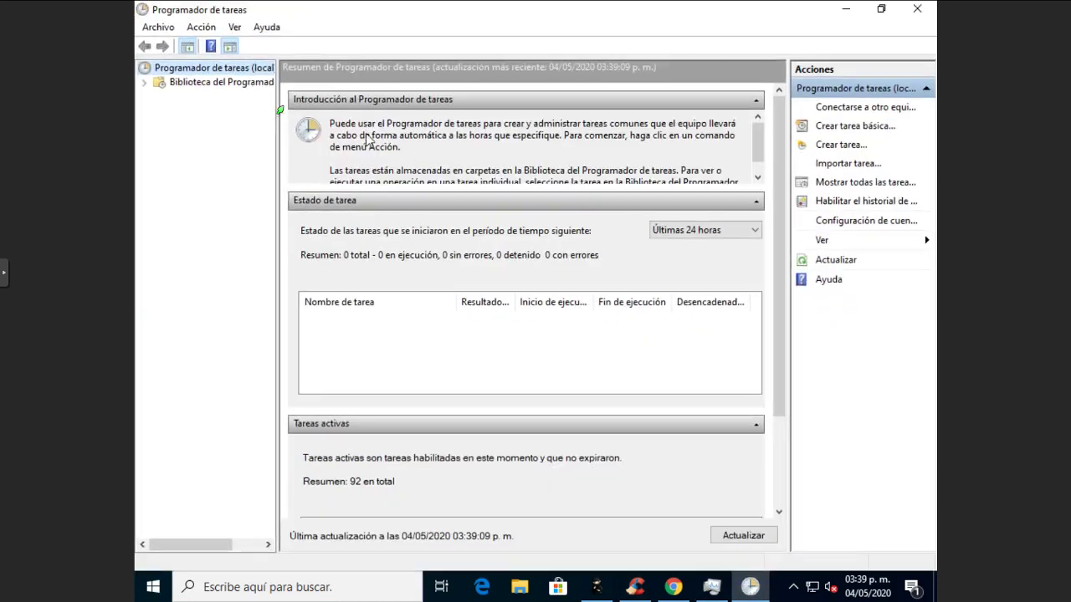
pyautogui.click(143, 83)
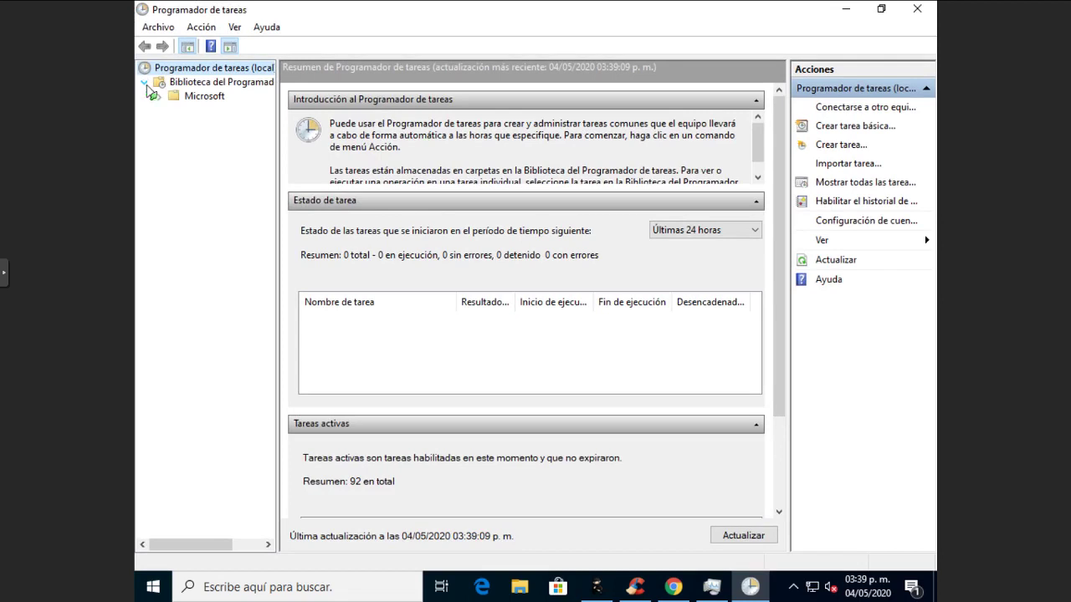
pyautogui.click(159, 97)
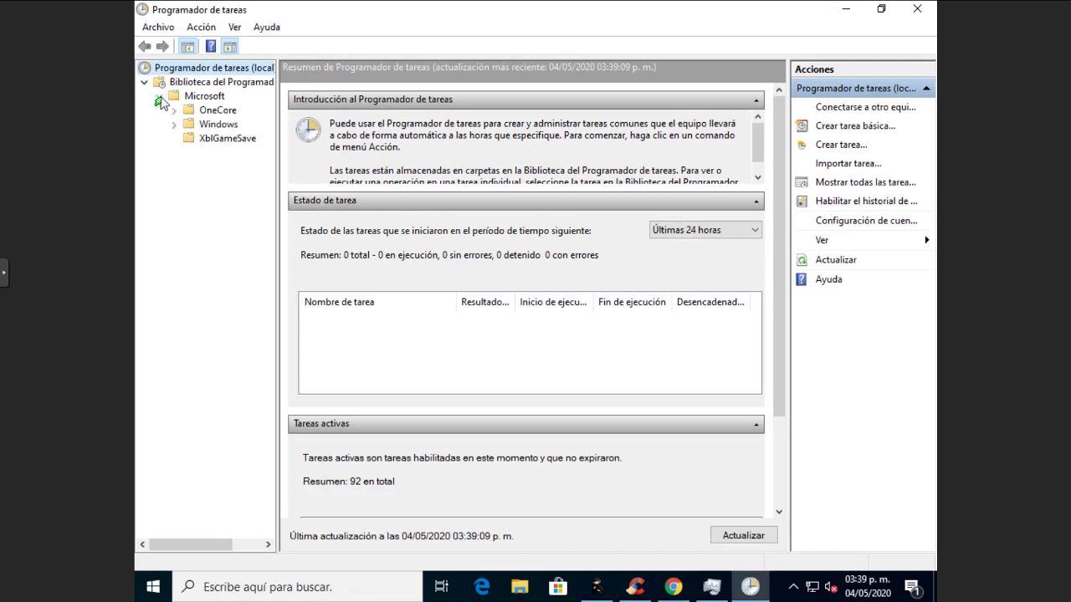
pyautogui.click(196, 144)
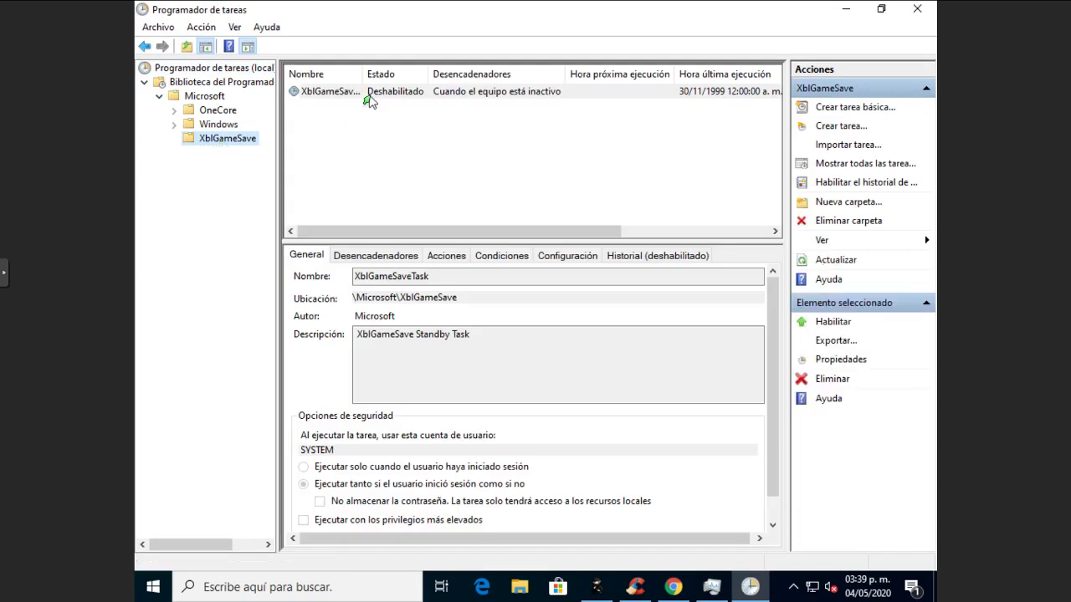
pyautogui.click(371, 99)
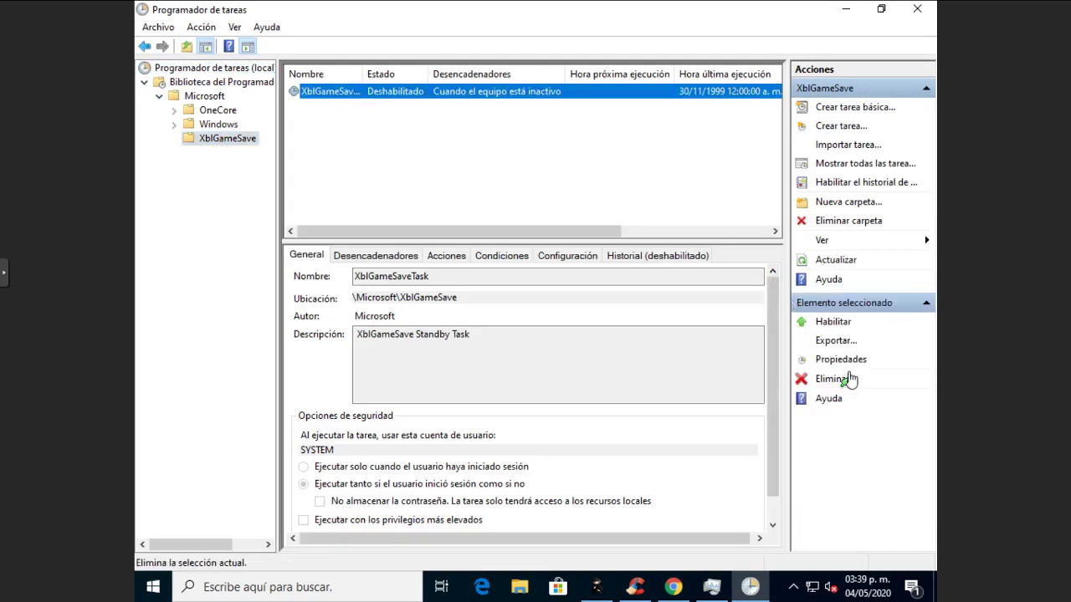
# Step: Inspect the Windows folder and the OneCore\DirectX folder in the task library for scheduled tasks
pyautogui.click(203, 126)
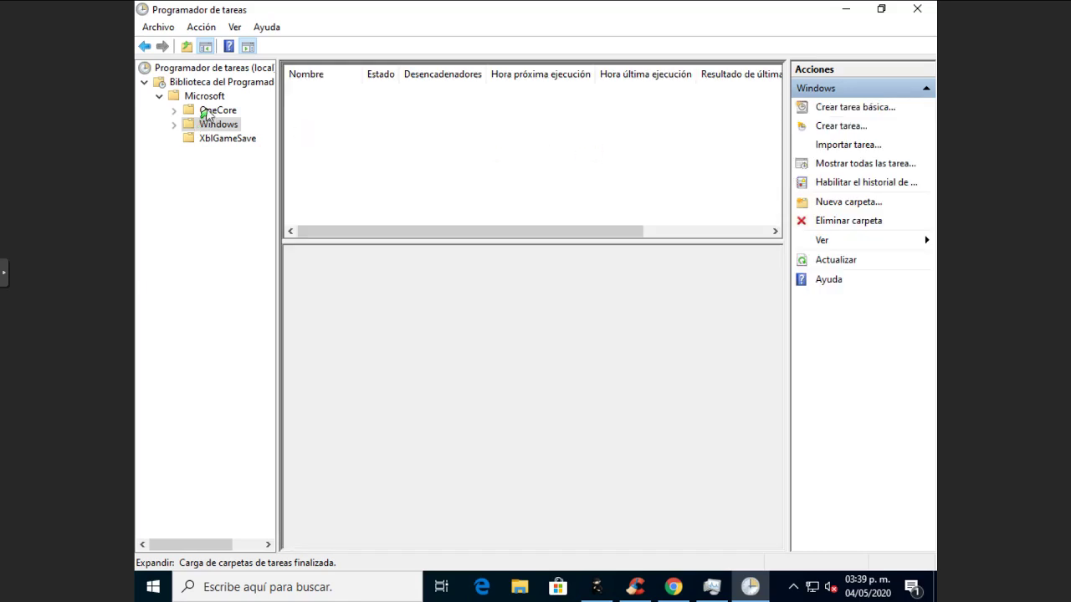
pyautogui.click(213, 111)
pyautogui.click(174, 110)
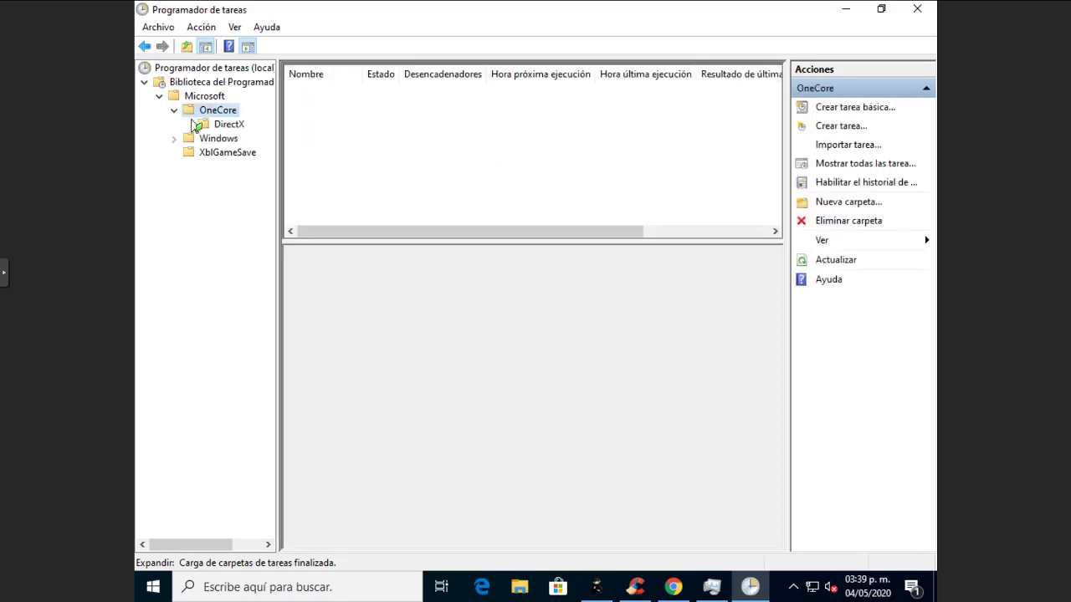
pyautogui.click(221, 124)
# Step: List the tasks at the library's root, widen the name column to show full names, and view GoogleUpdateTaskMachineUA's description
pyautogui.click(192, 82)
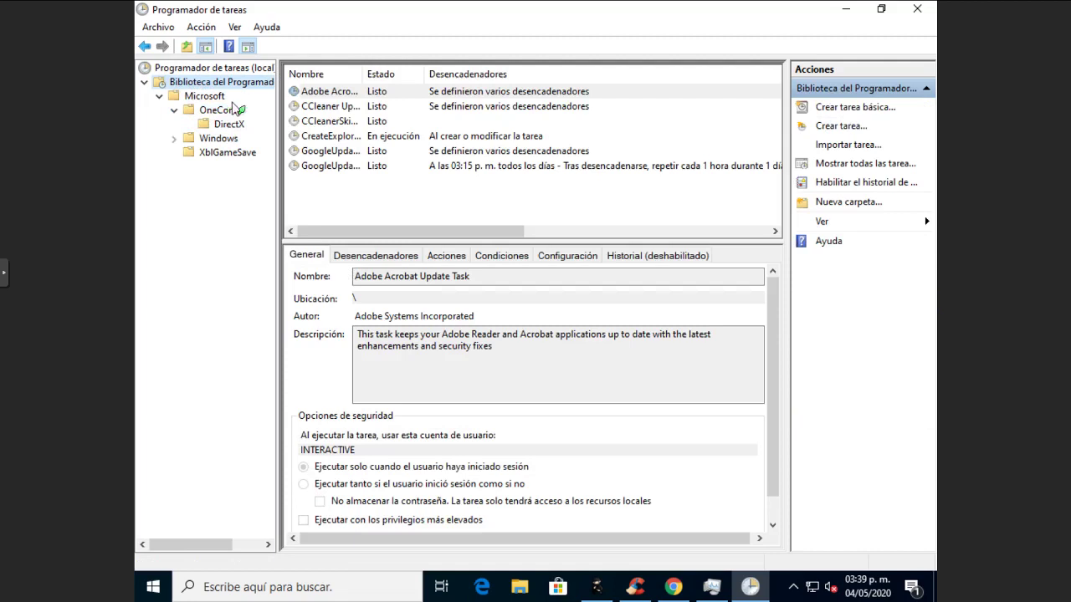
pyautogui.moveTo(359, 74); pyautogui.dragTo(450, 74)
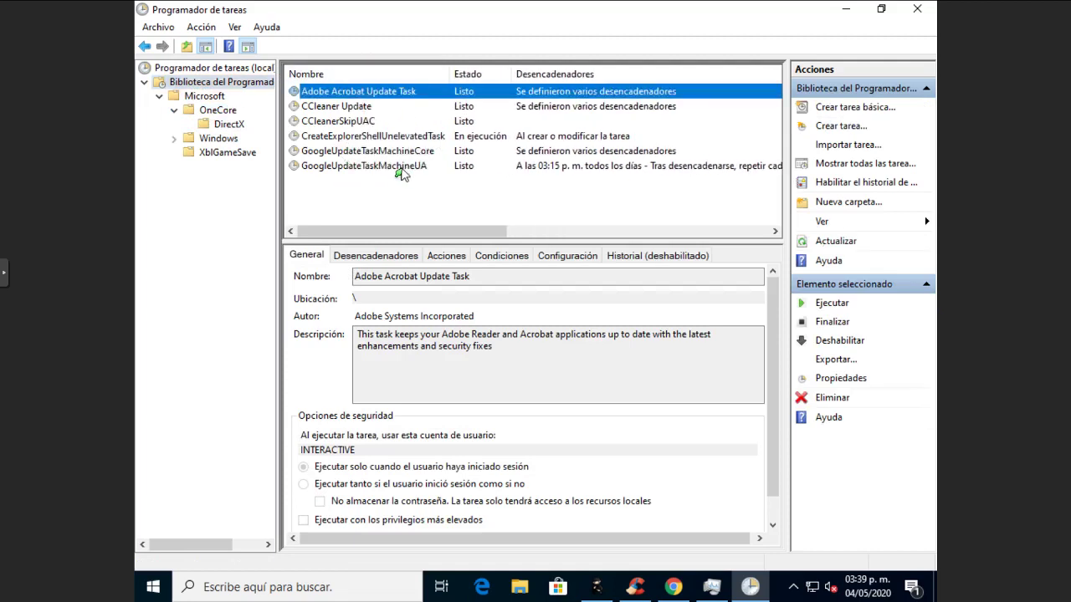
pyautogui.click(400, 172)
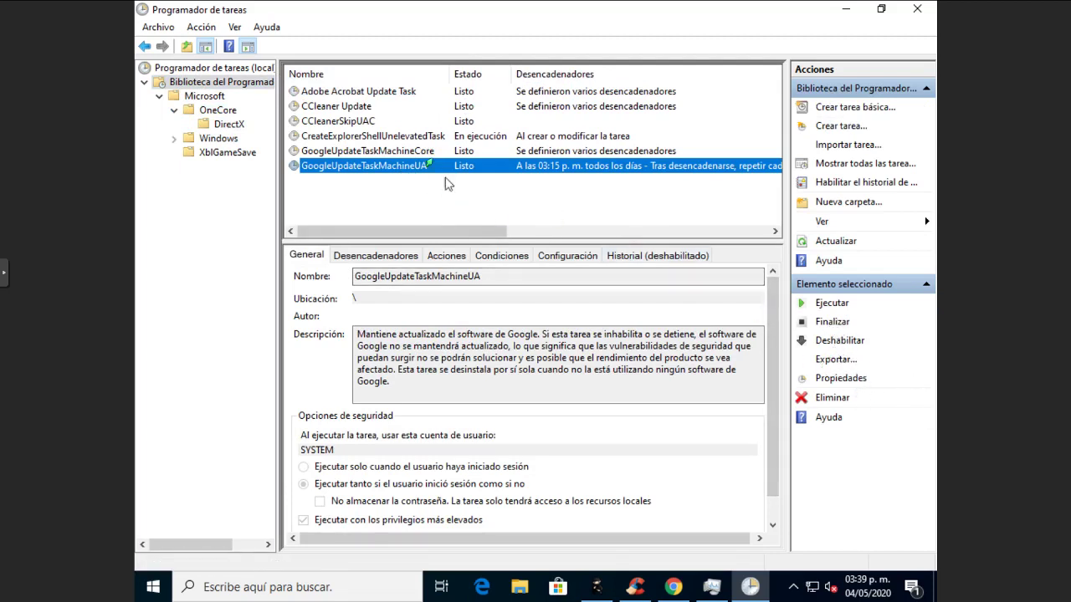
# Step: End the running CreateExplorerShellUnelevatedTask and confirm it
pyautogui.click(413, 138)
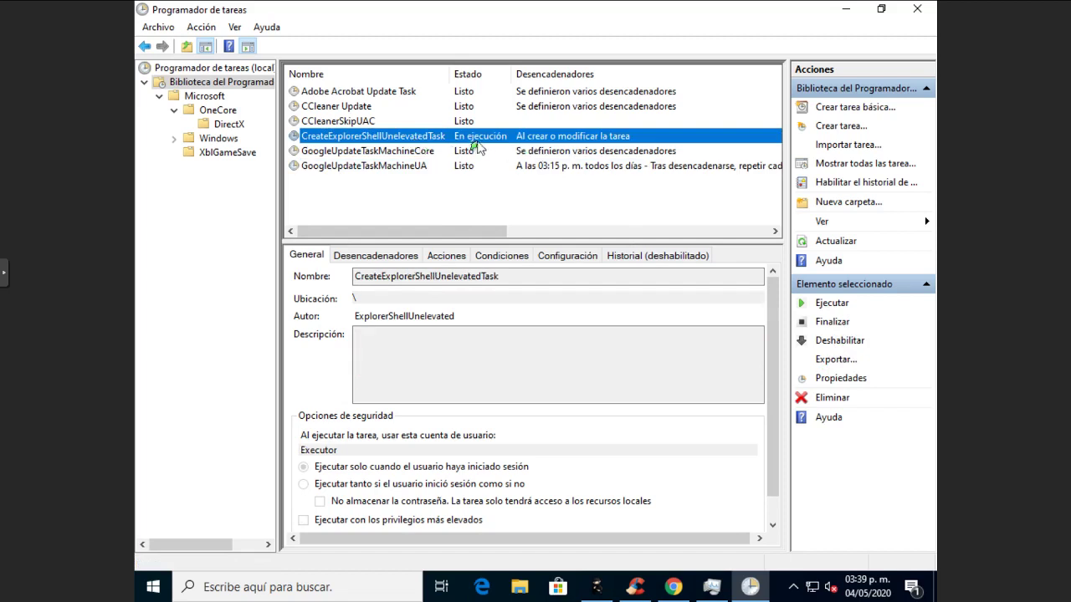
pyautogui.click(831, 323)
pyautogui.click(570, 350)
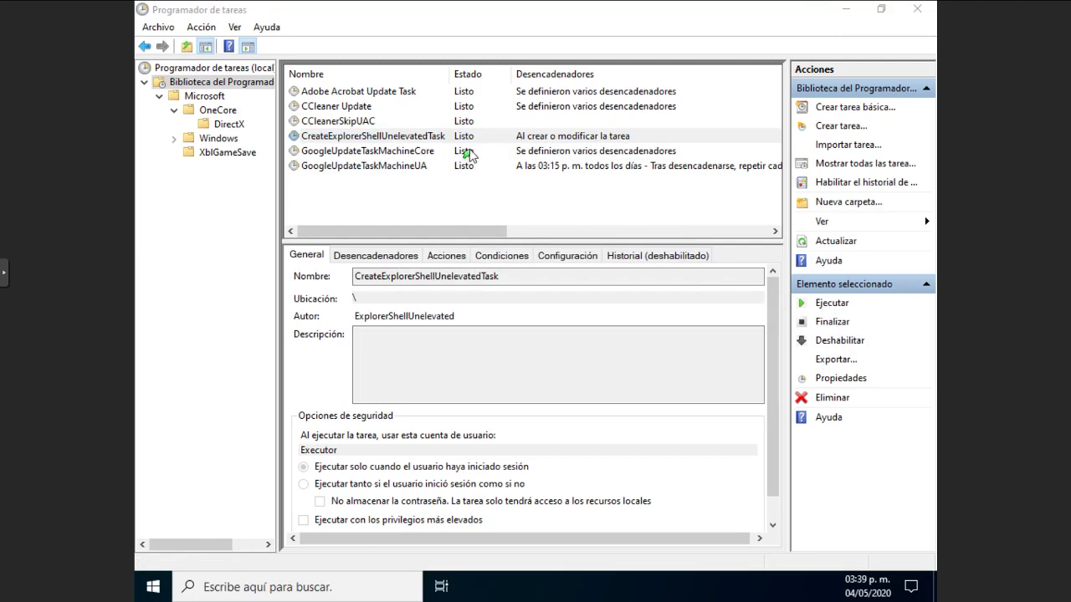
# Step: Select all root tasks from Adobe Acrobat Update Task to GoogleUpdateTaskMachineUA, view their available actions without applying any, and minimize the Task Scheduler
pyautogui.click(359, 92)
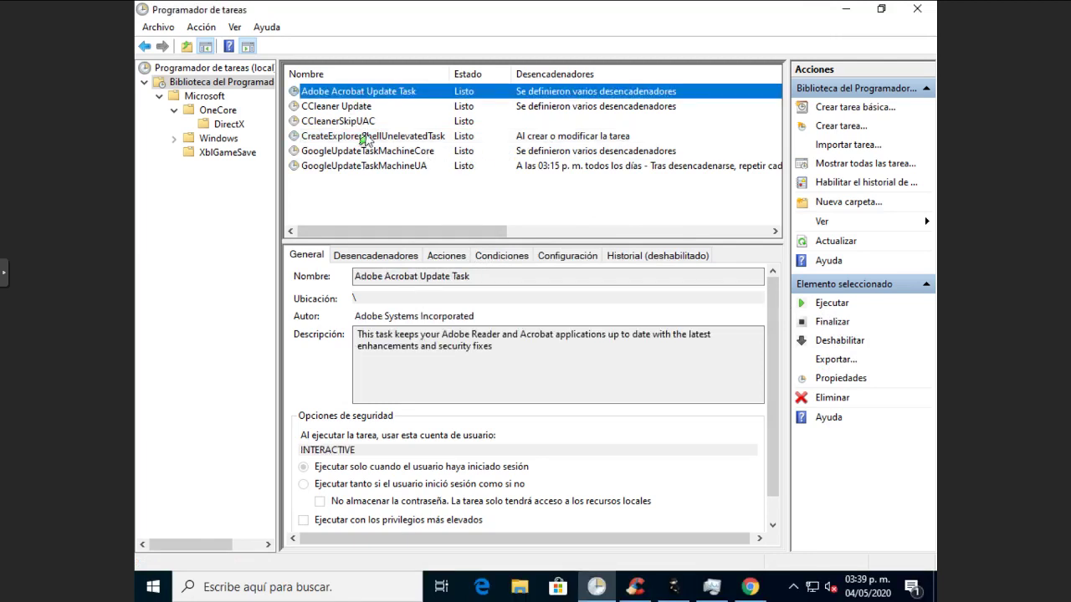
pyautogui.keyDown('shift'); pyautogui.click(365, 166); pyautogui.keyUp('shift')
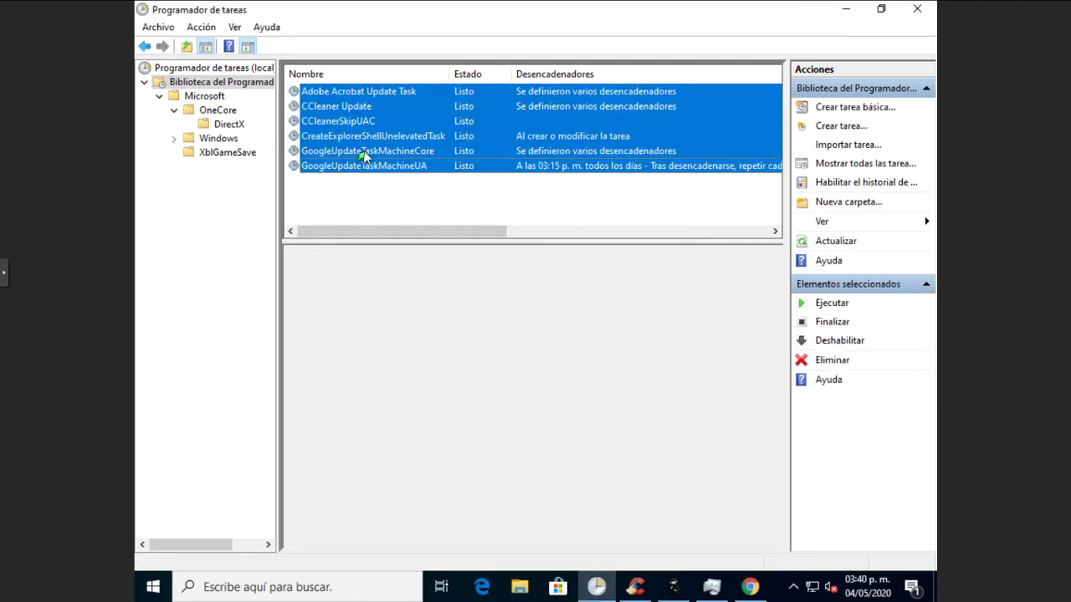
pyautogui.rightClick(363, 152)
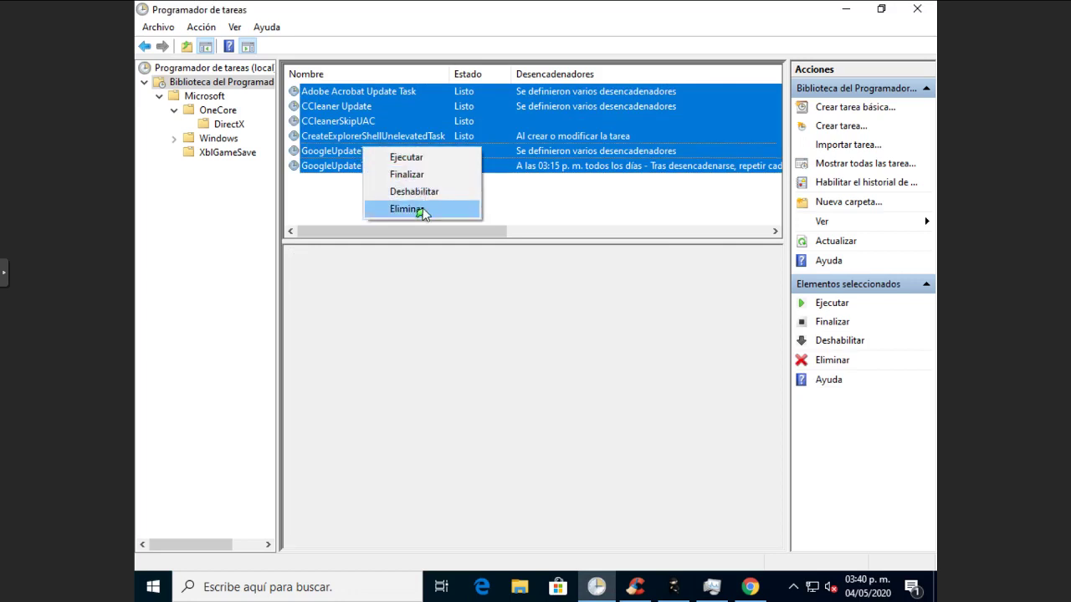
pyautogui.click(535, 218)
pyautogui.click(844, 10)
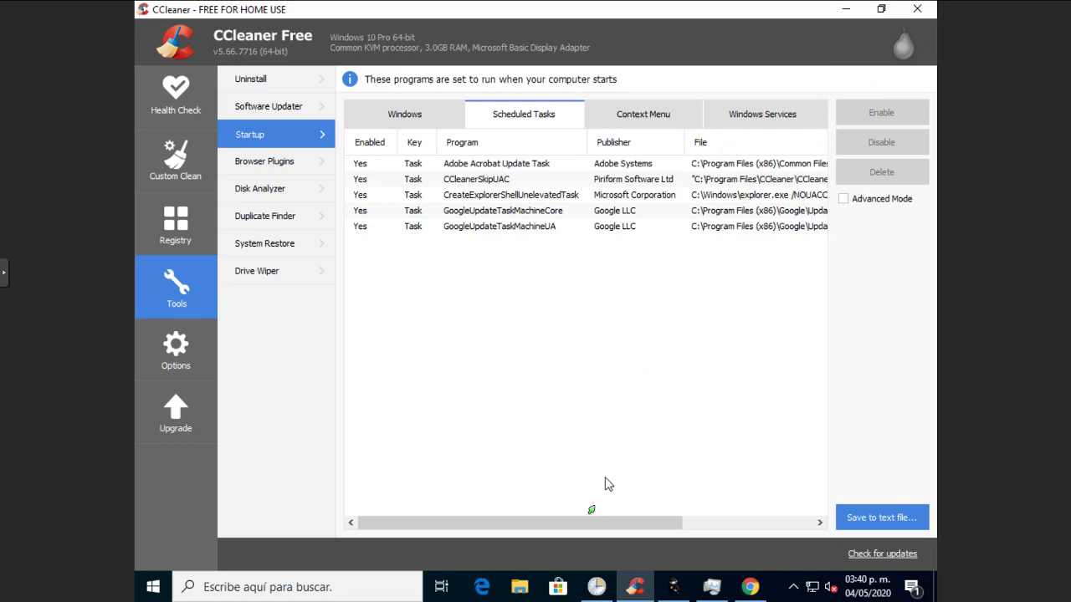
# Step: Examine the file paths of the scheduled tasks in CCleaner, including both Google updaters and CreateExplorerShellUnelevatedTask
pyautogui.moveTo(592, 523); pyautogui.dragTo(744, 522)
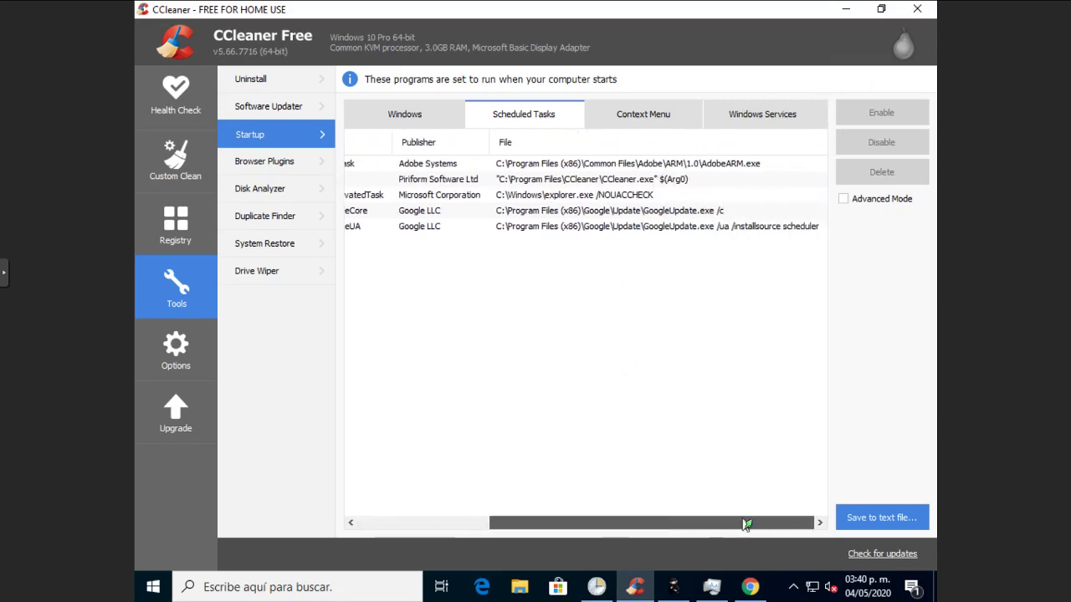
pyautogui.click(591, 227)
pyautogui.click(591, 212)
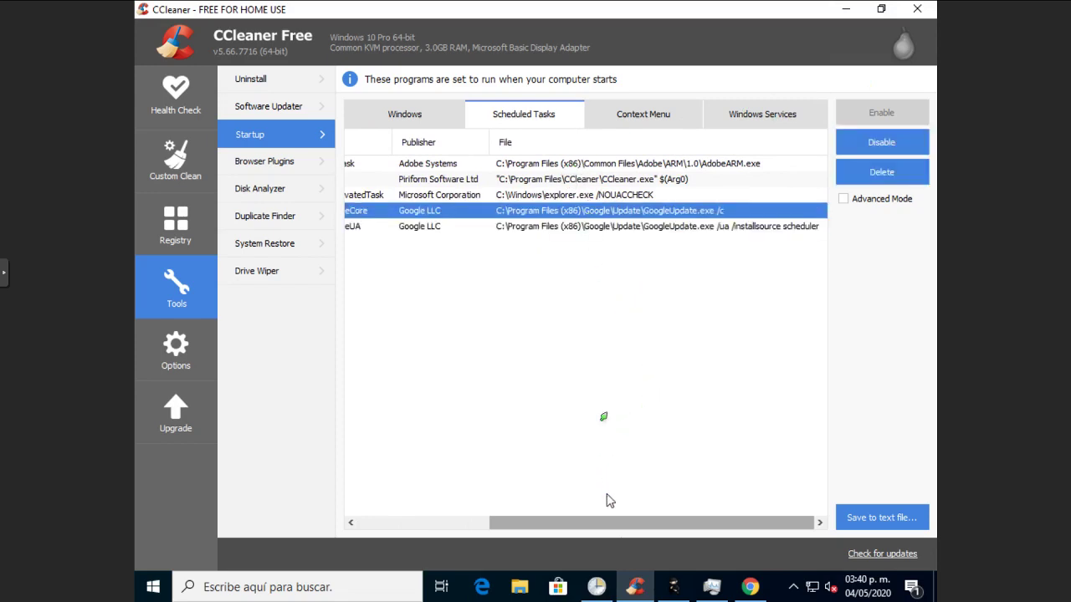
pyautogui.click(612, 197)
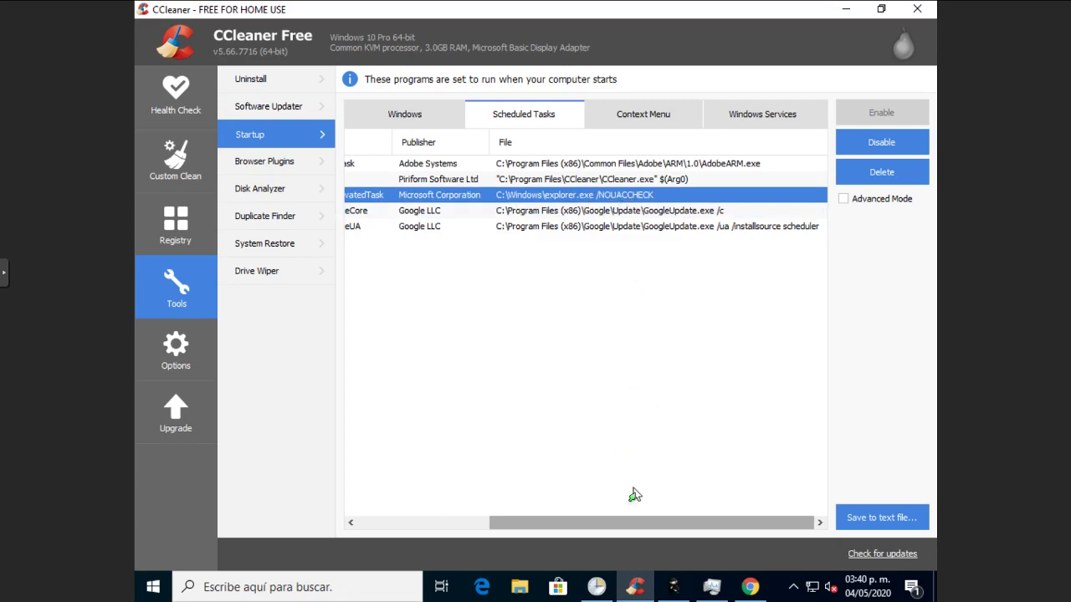
pyautogui.moveTo(629, 522); pyautogui.dragTo(411, 531)
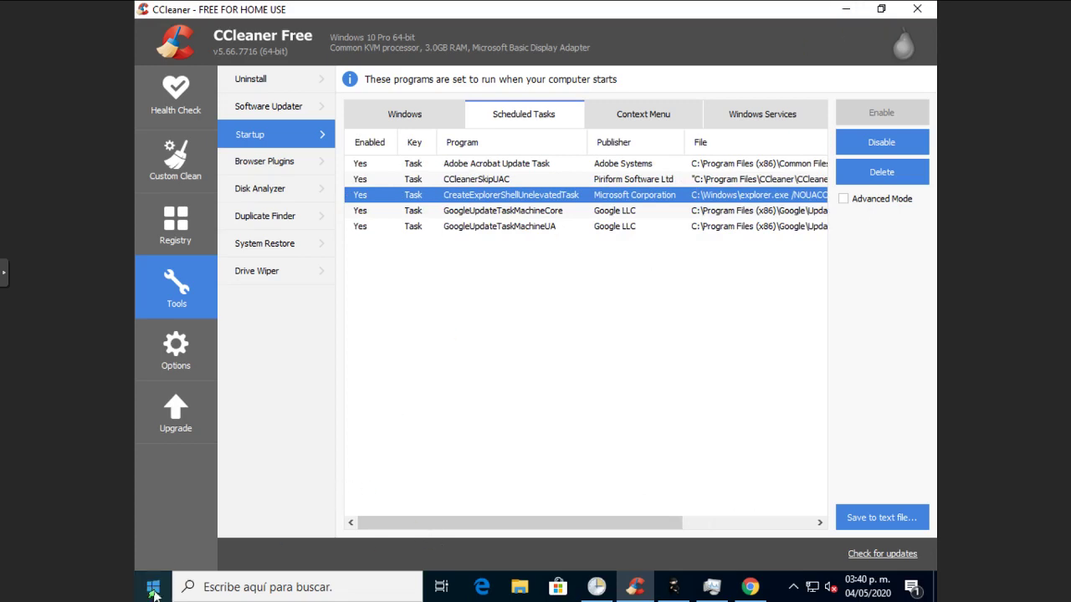
# Step: Close CCleaner and dismiss its Smart Cleaning notification, then reveal the hidden notification-area items
pyautogui.click(919, 9)
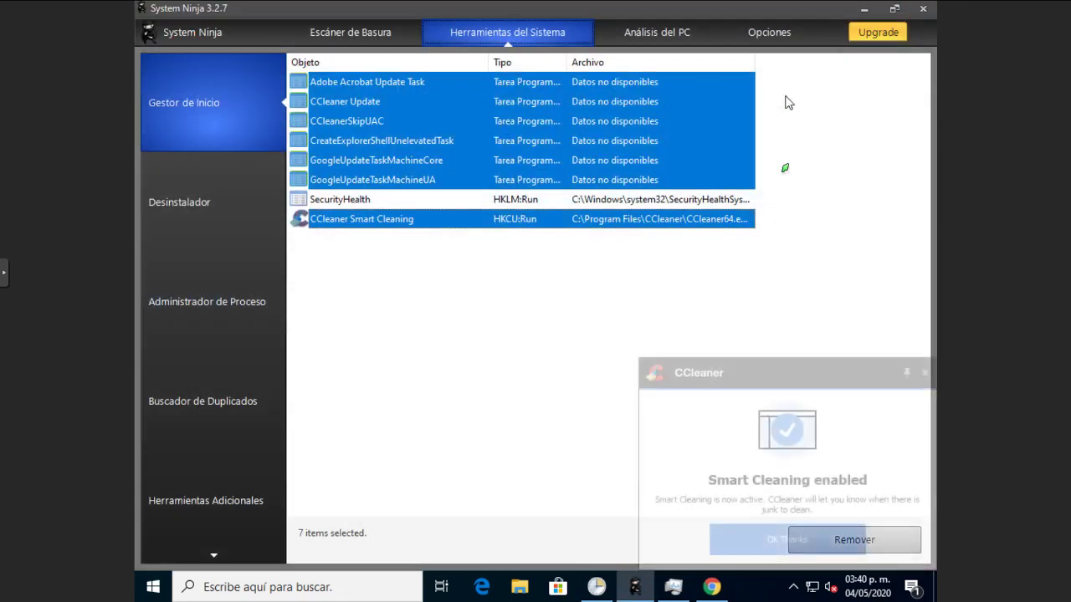
pyautogui.click(924, 374)
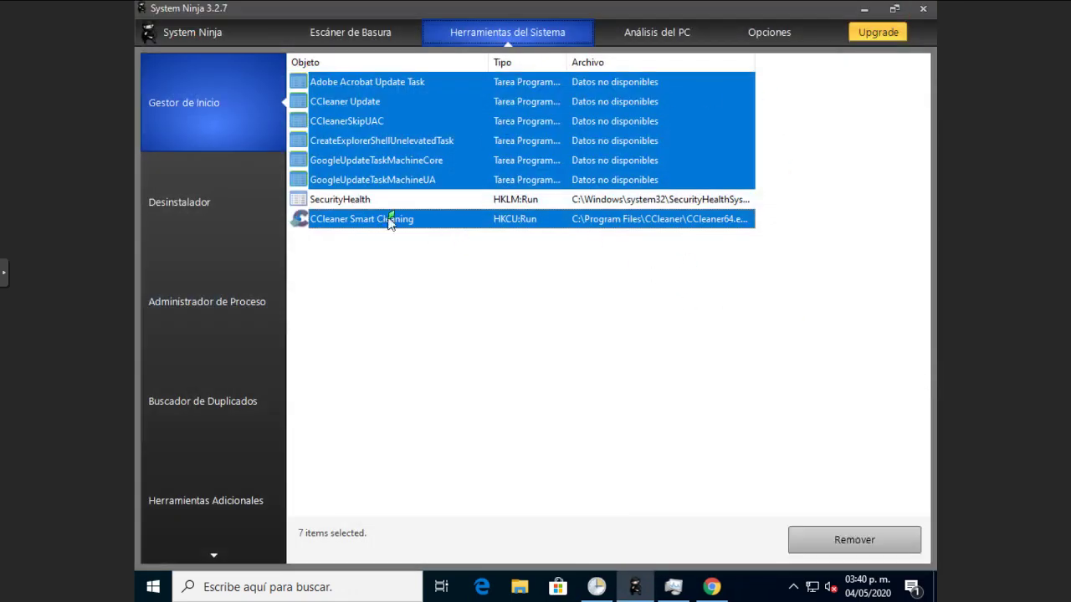
pyautogui.click(793, 586)
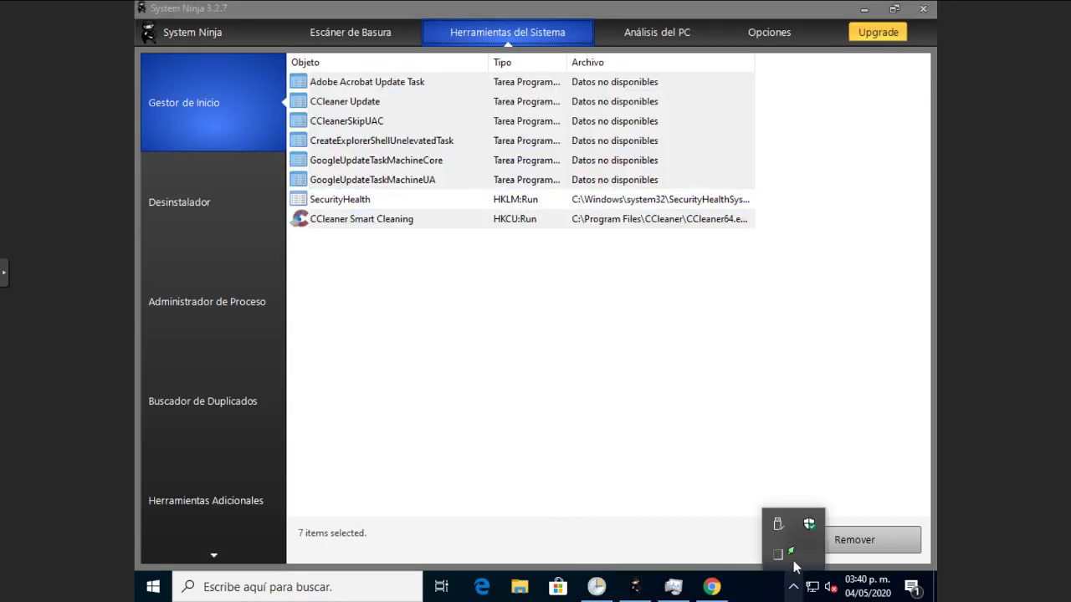
# Step: Reopen CCleaner, look at its Scheduling options and open the Smart Cleaning settings
pyautogui.click(153, 586)
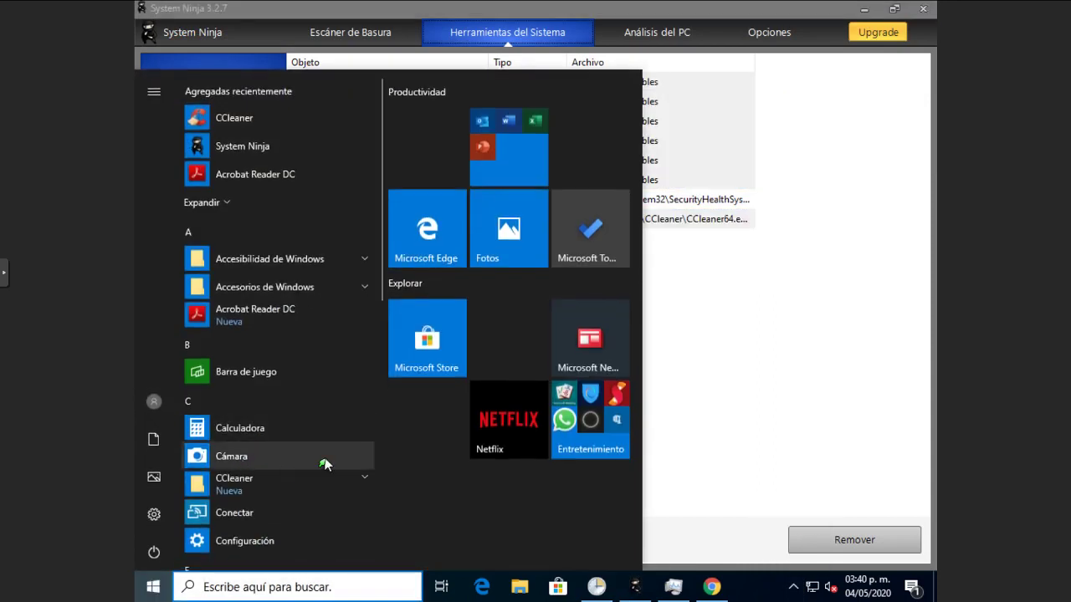
pyautogui.click(247, 119)
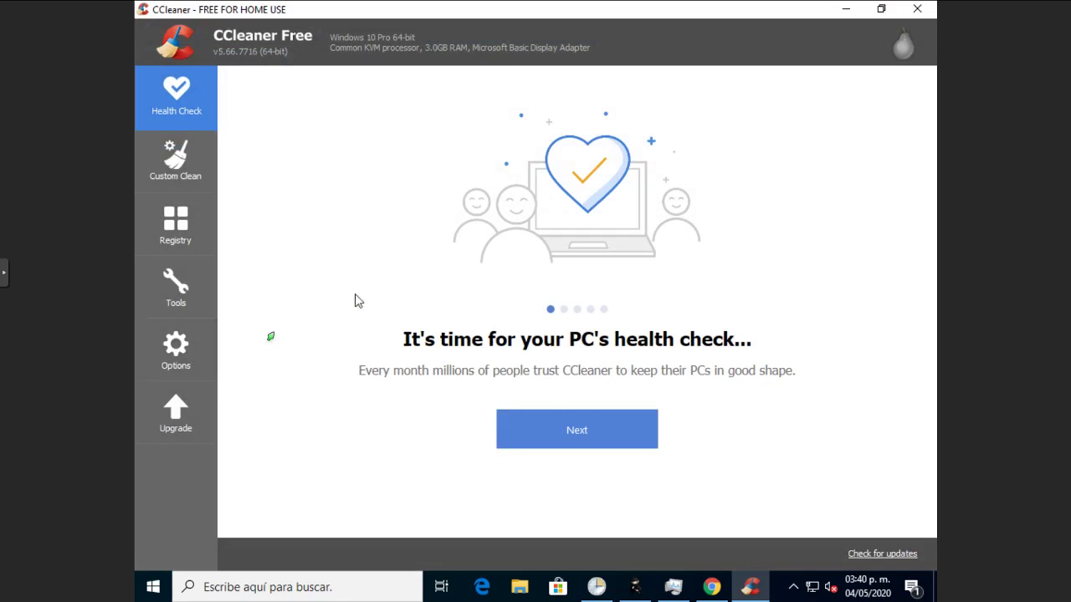
pyautogui.click(177, 351)
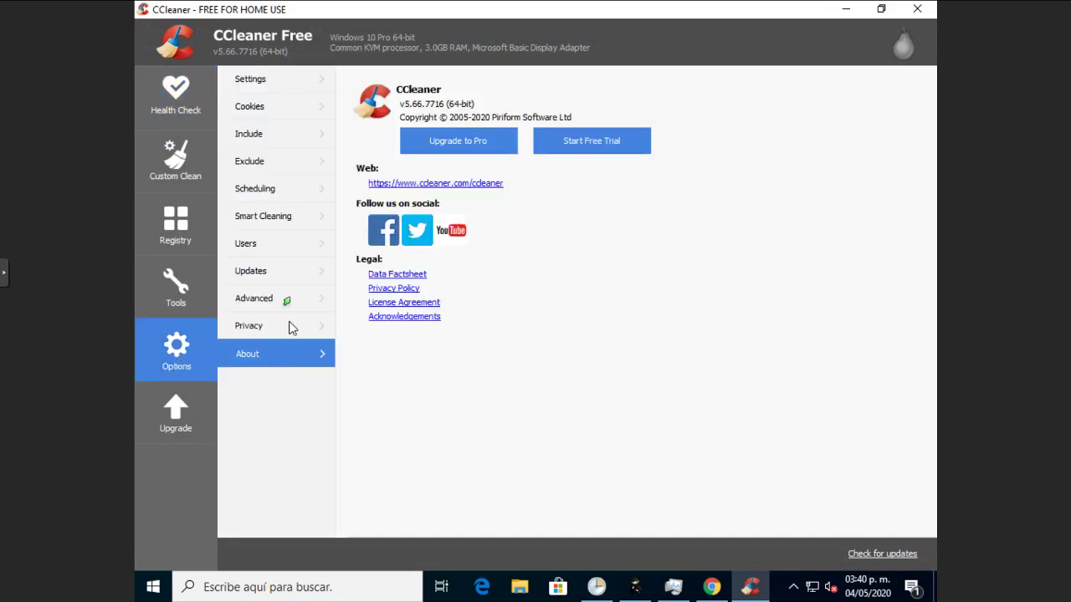
pyautogui.click(283, 193)
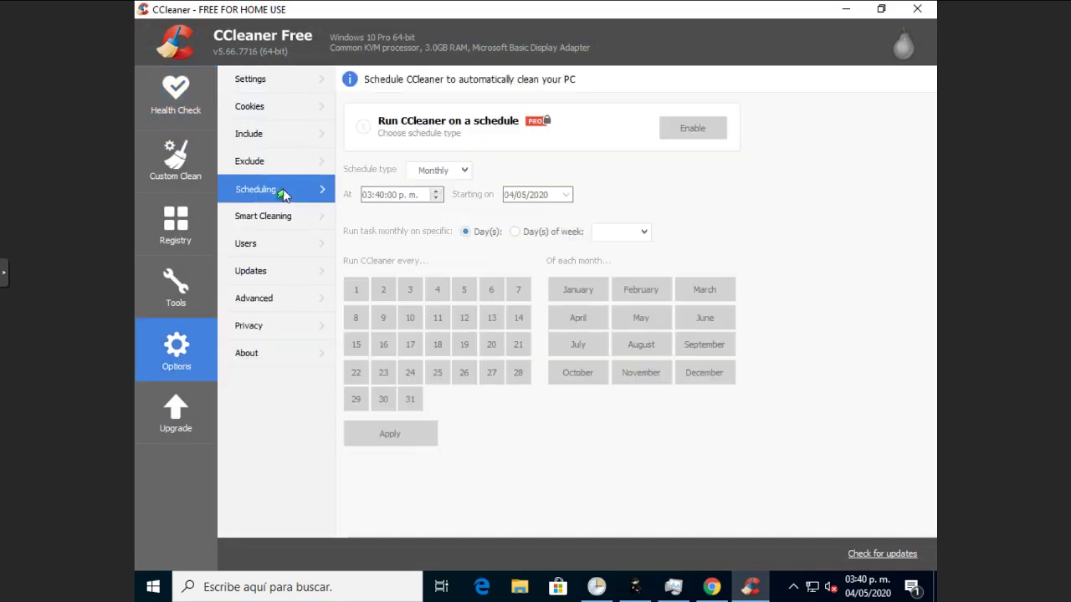
pyautogui.click(283, 219)
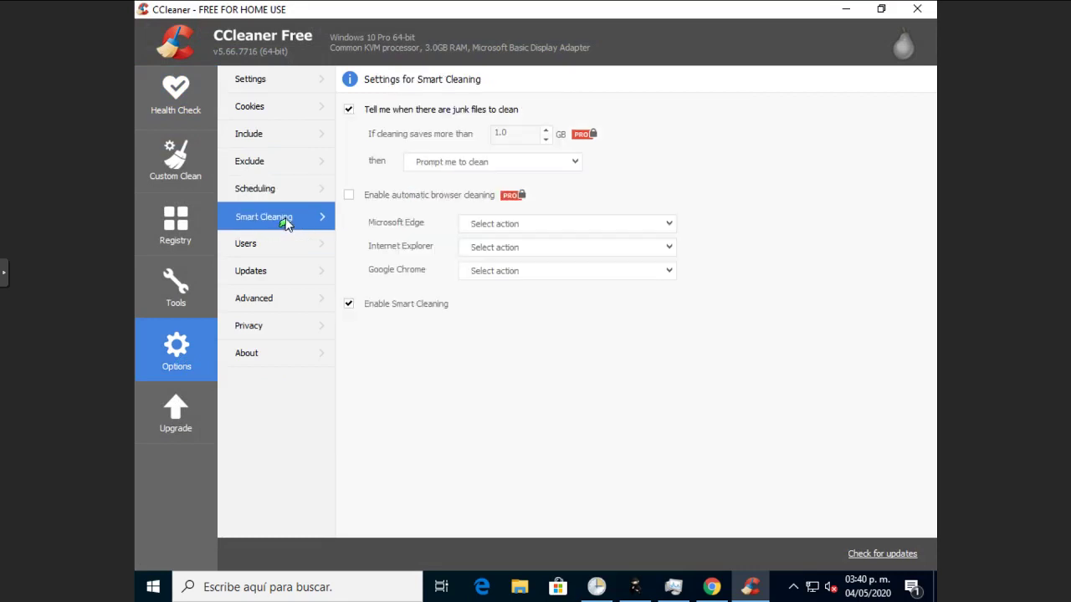
# Step: Turn off the junk-file alerts and disable Smart Cleaning with confirmation, then close CCleaner
pyautogui.click(349, 111)
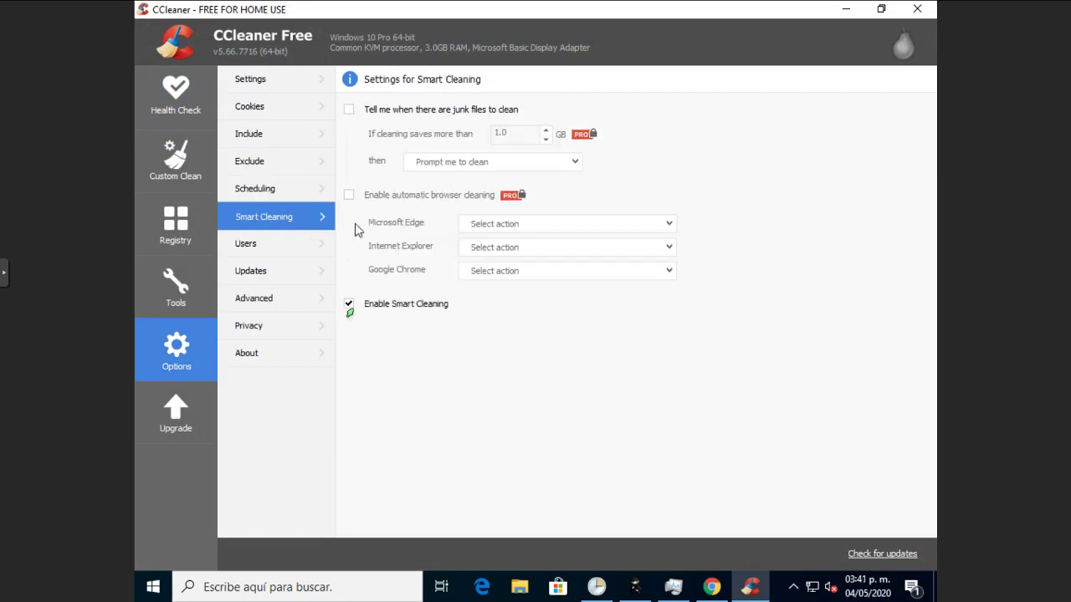
pyautogui.click(349, 306)
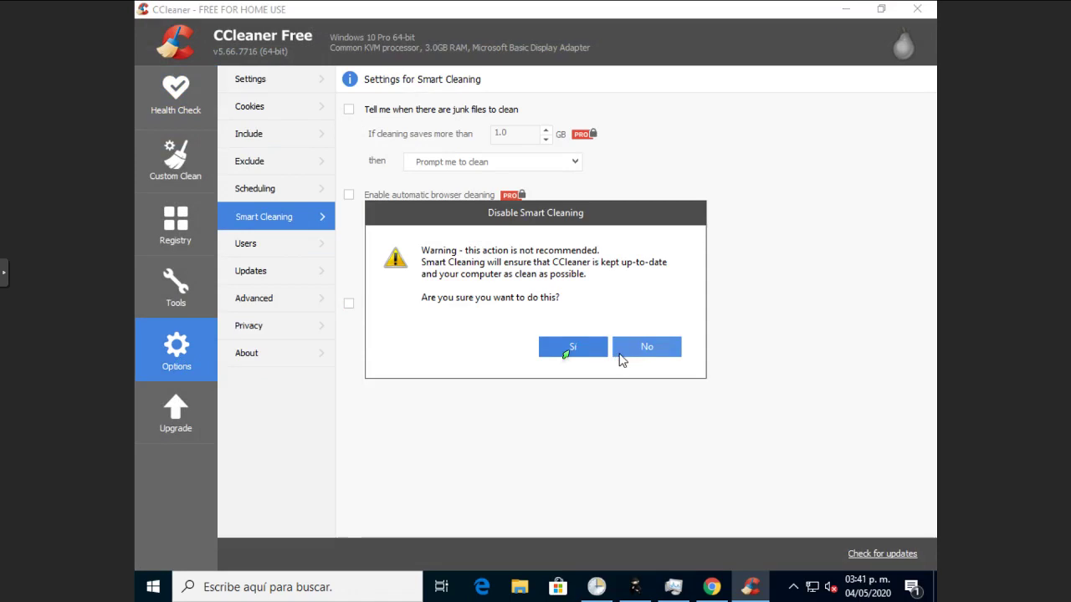
pyautogui.click(558, 352)
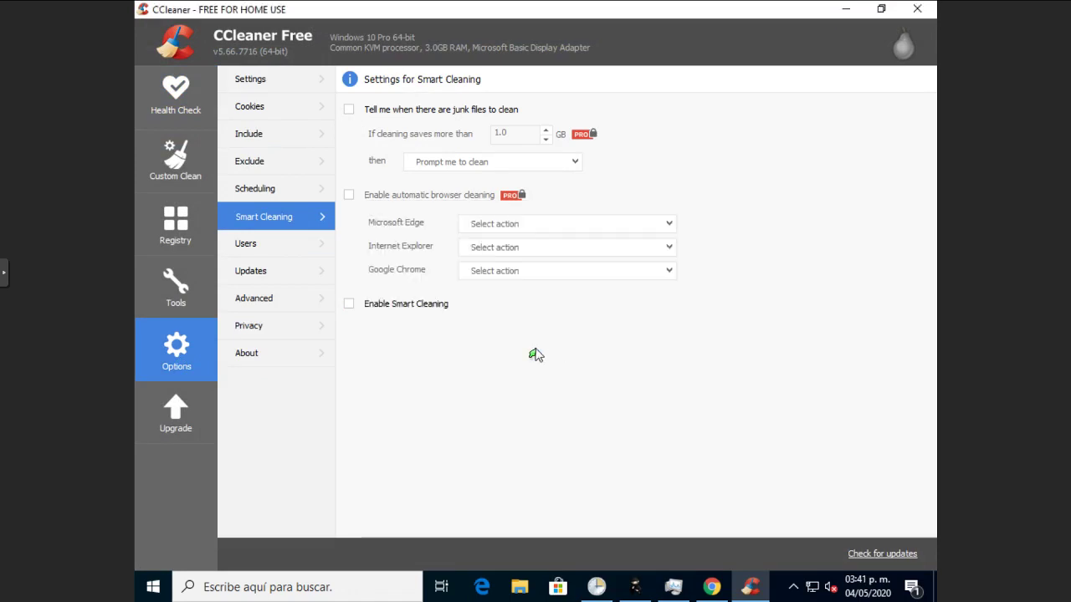
pyautogui.click(917, 10)
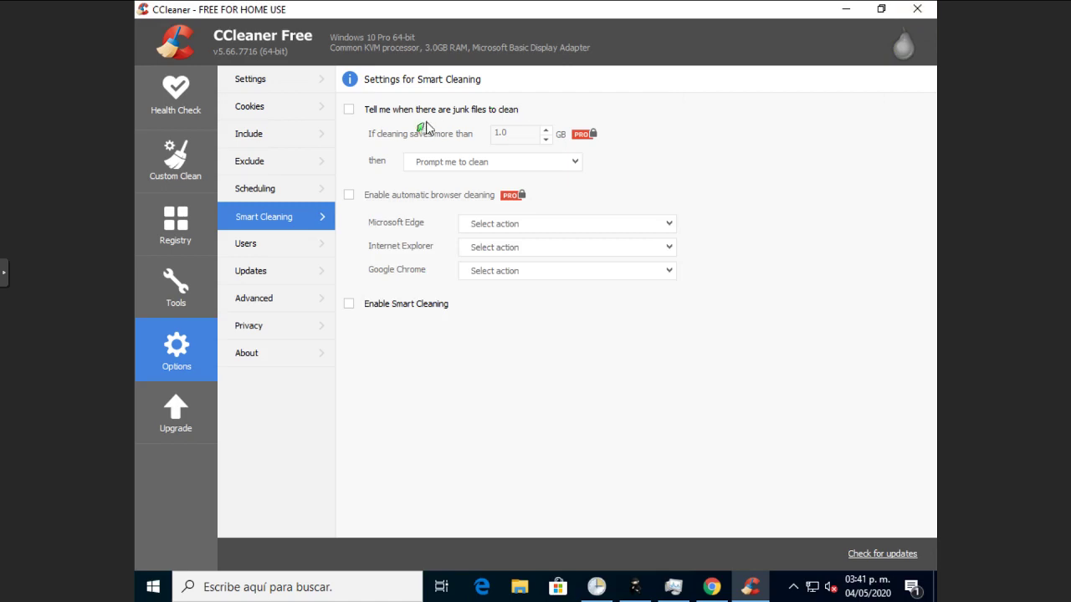
pyautogui.click(917, 9)
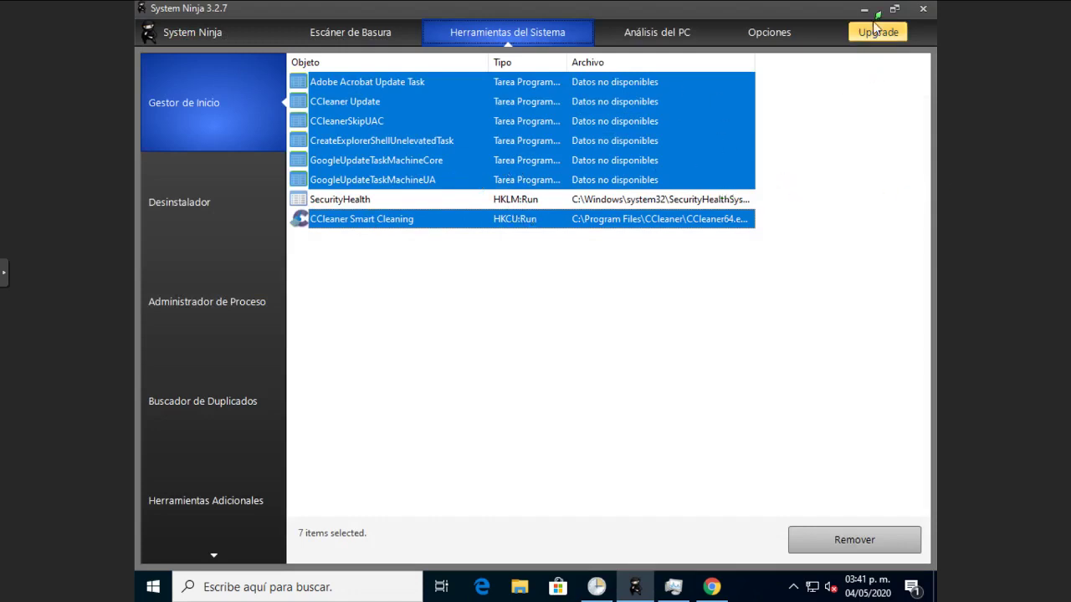
# Step: Open the properties of Disco local (C:) from This PC and launch its drive optimization tool
pyautogui.click(153, 587)
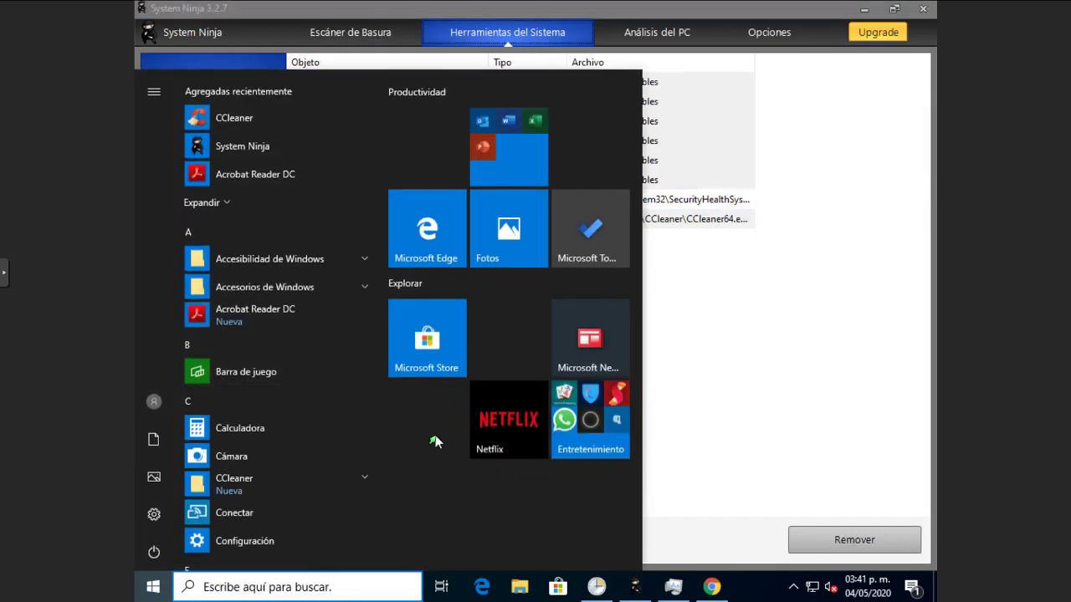
pyautogui.click(519, 587)
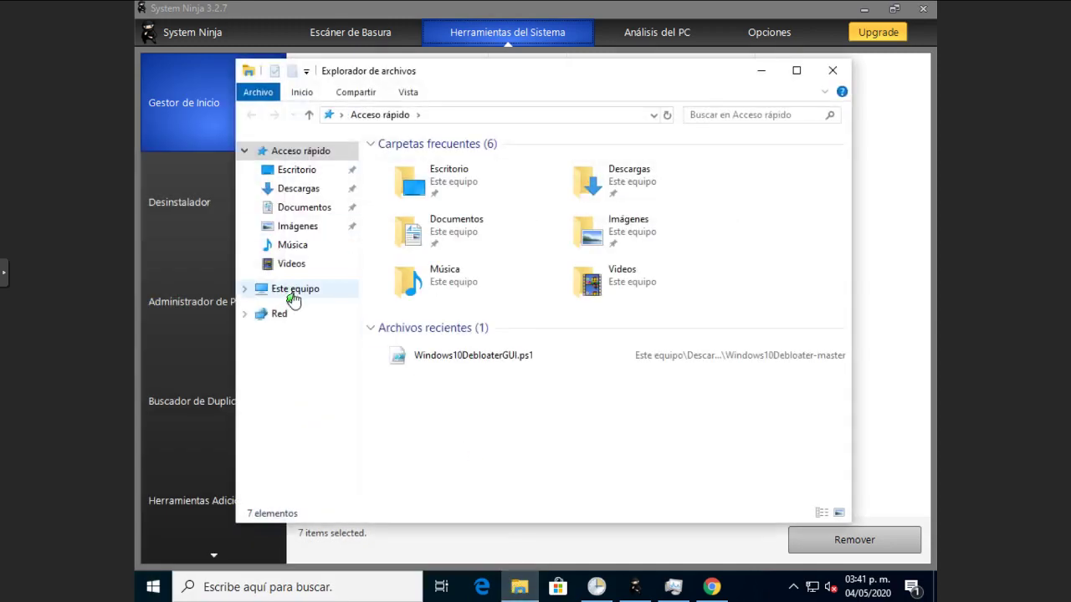
pyautogui.click(295, 289)
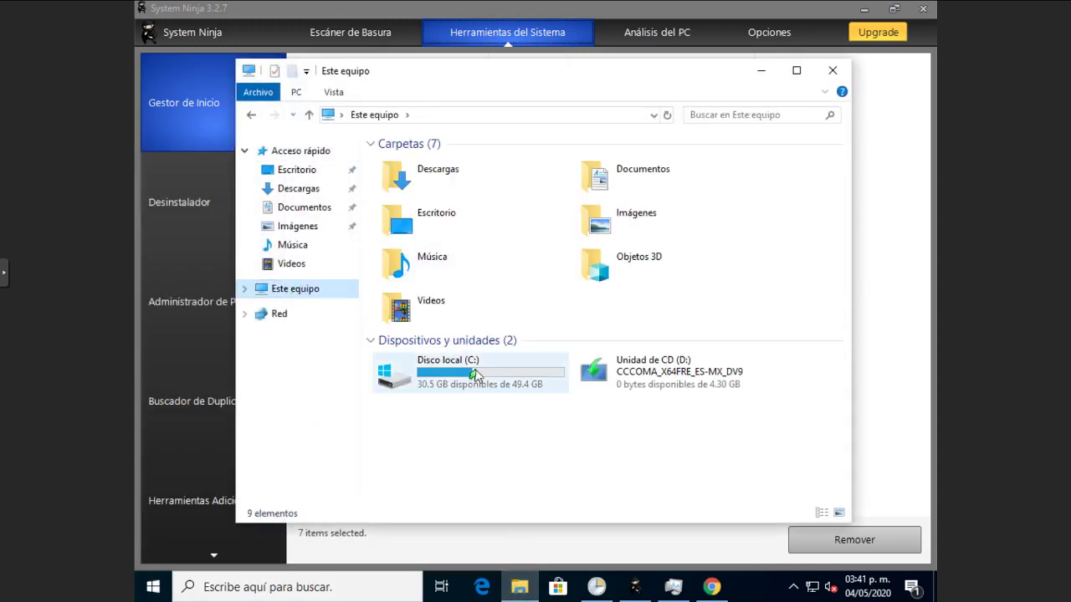
pyautogui.rightClick(473, 374)
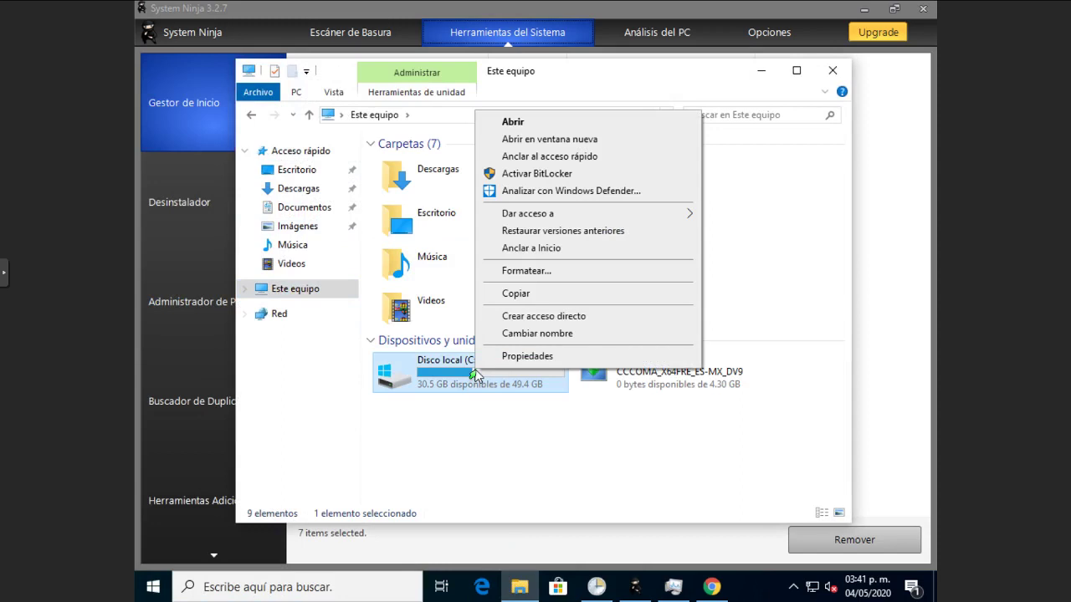
pyautogui.click(509, 358)
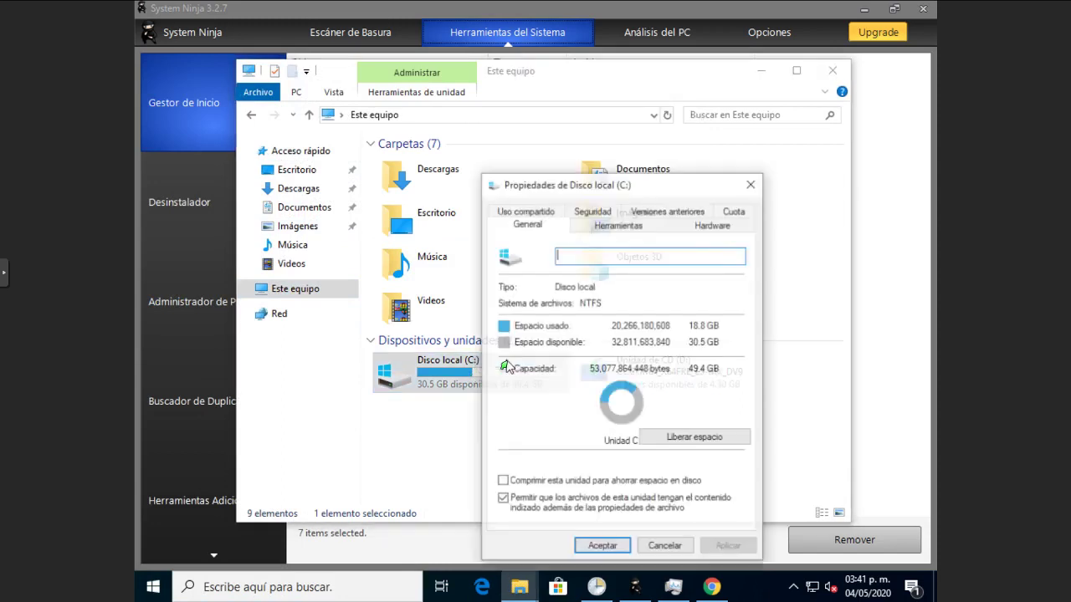
pyautogui.click(650, 232)
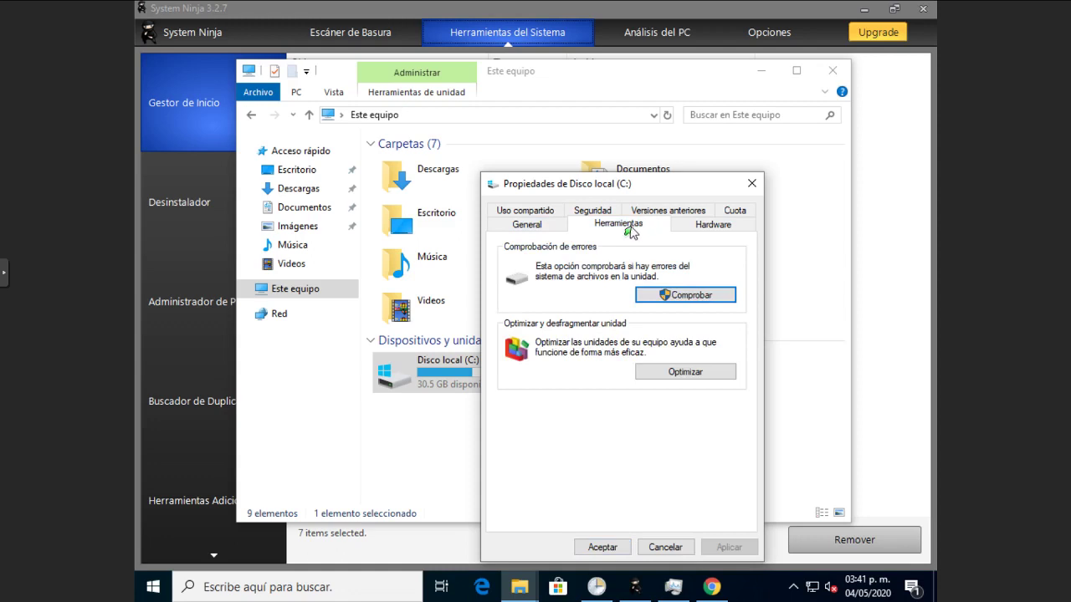
pyautogui.click(671, 375)
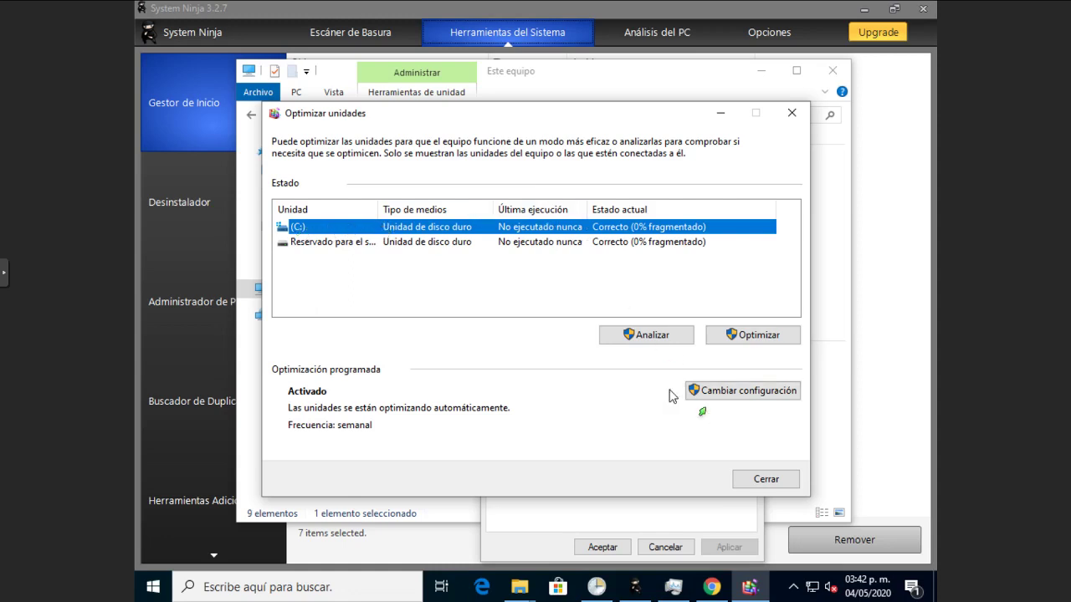
# Step: Turn off scheduled drive optimization, then close the optimization tool, the drive properties and File Explorer
pyautogui.click(741, 393)
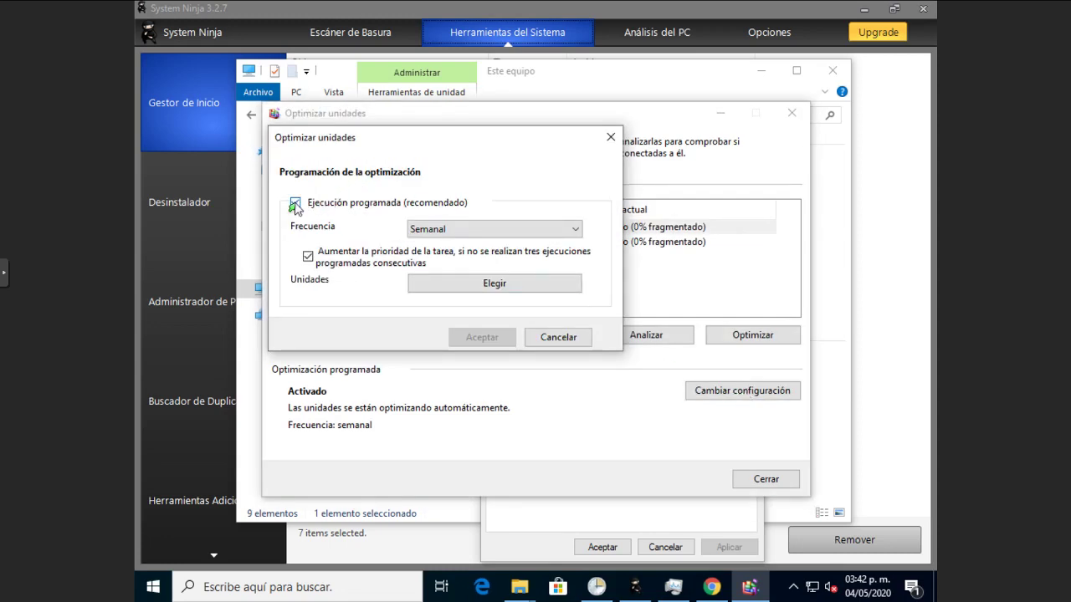
pyautogui.click(295, 204)
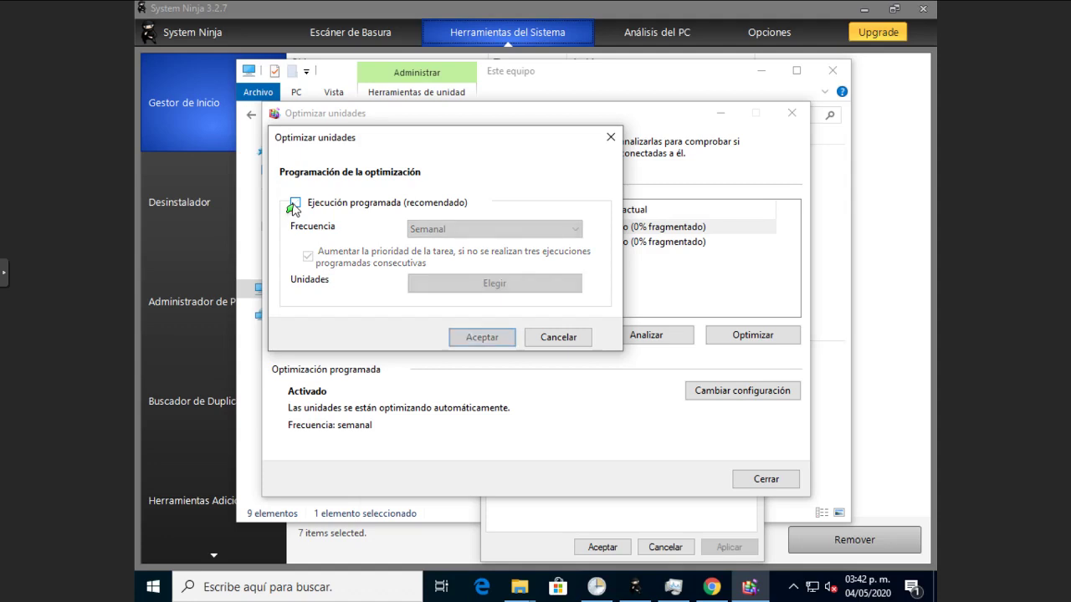
pyautogui.click(482, 337)
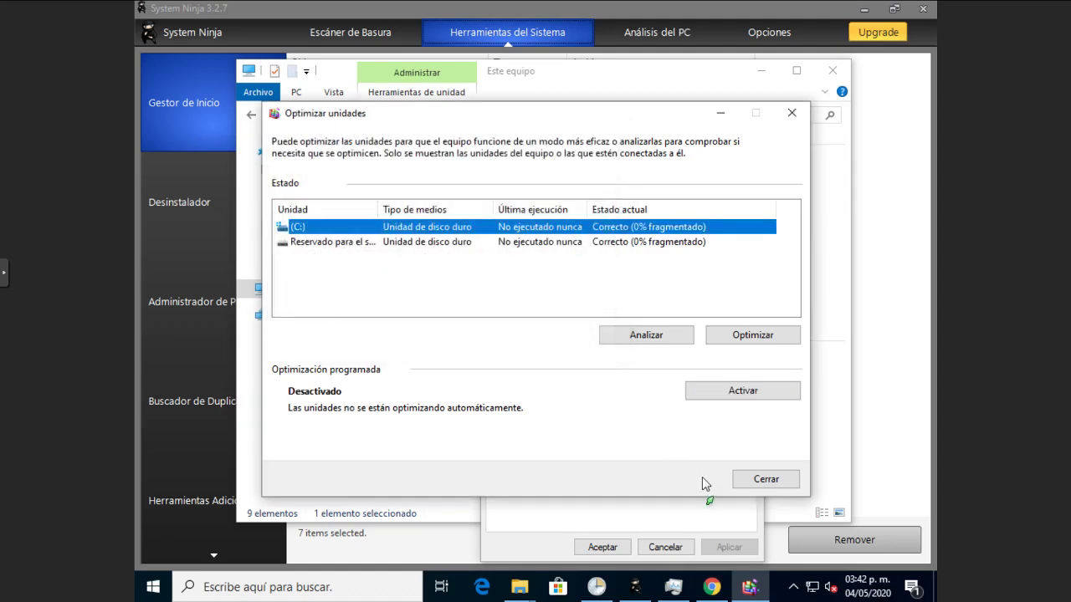
pyautogui.click(747, 480)
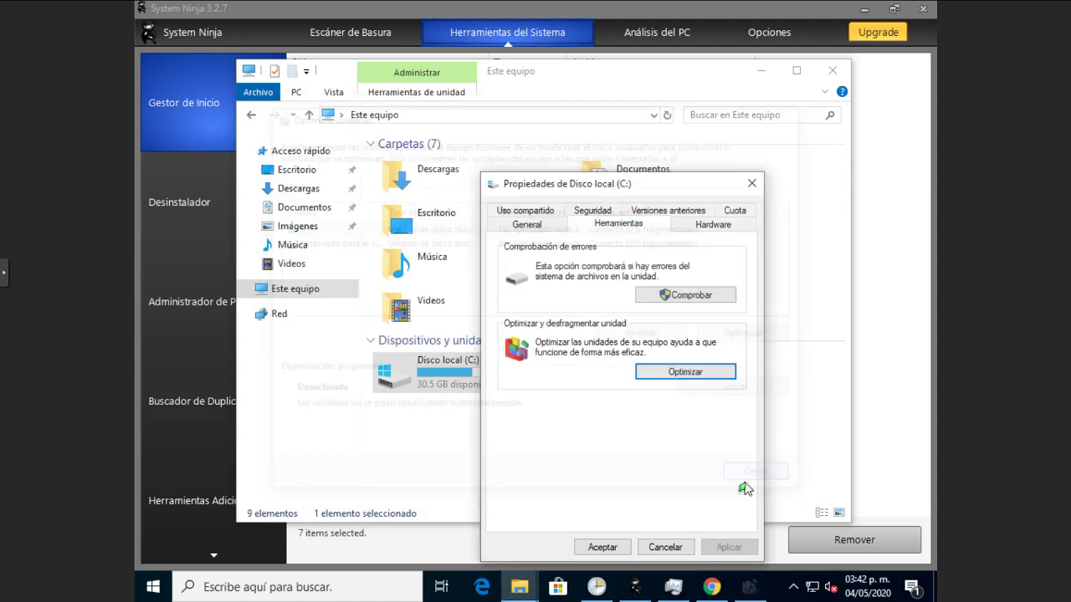
pyautogui.click(606, 547)
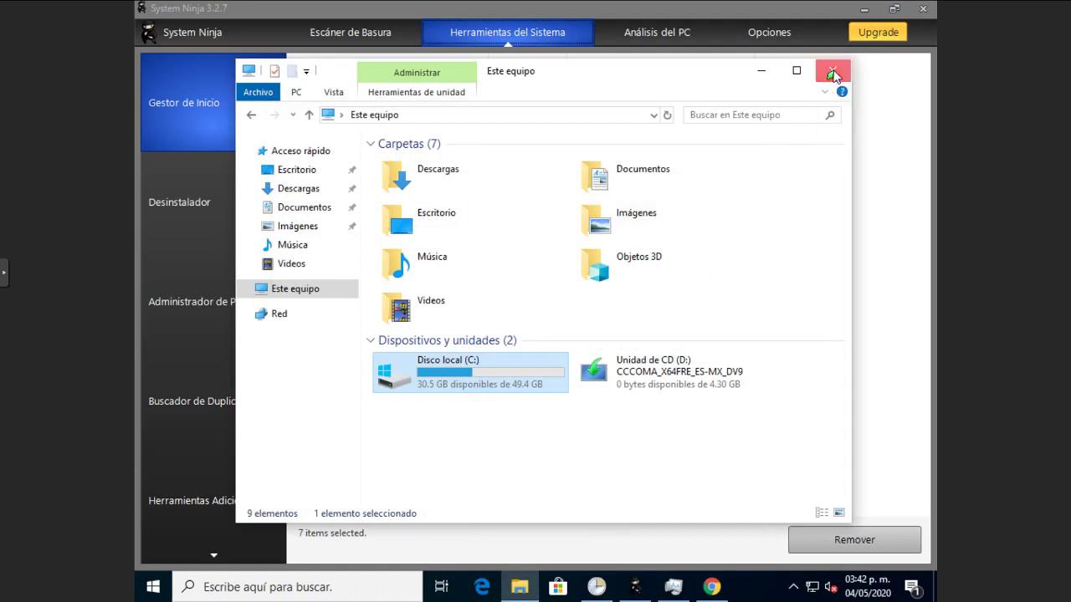
pyautogui.click(834, 74)
# Step: Check the performance data in Task Manager, then remove every selected startup entry except SecurityHealth in System Ninja and close it
pyautogui.click(674, 587)
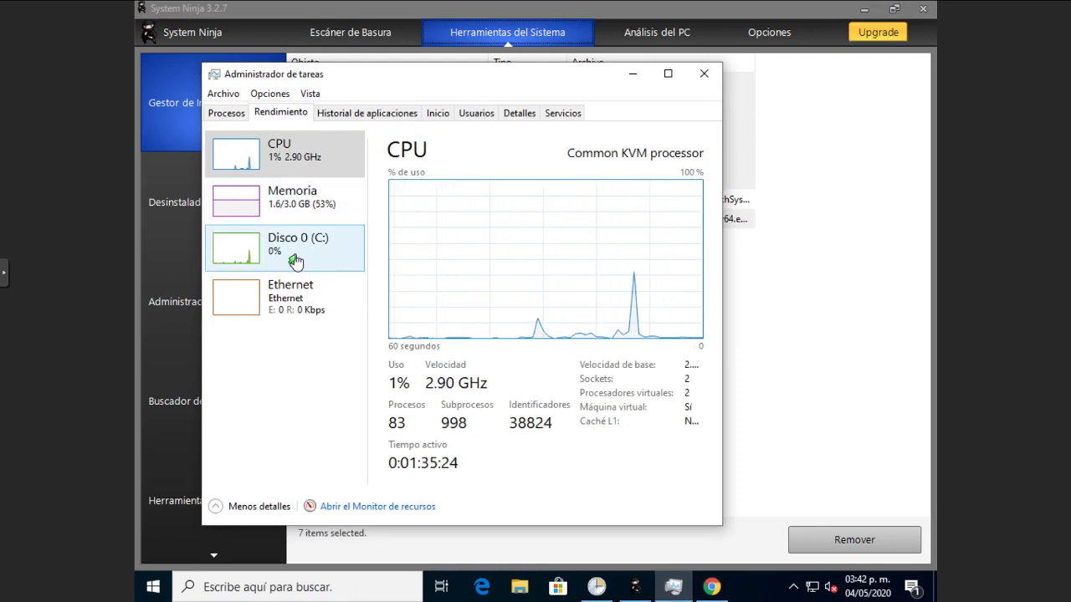
pyautogui.click(633, 76)
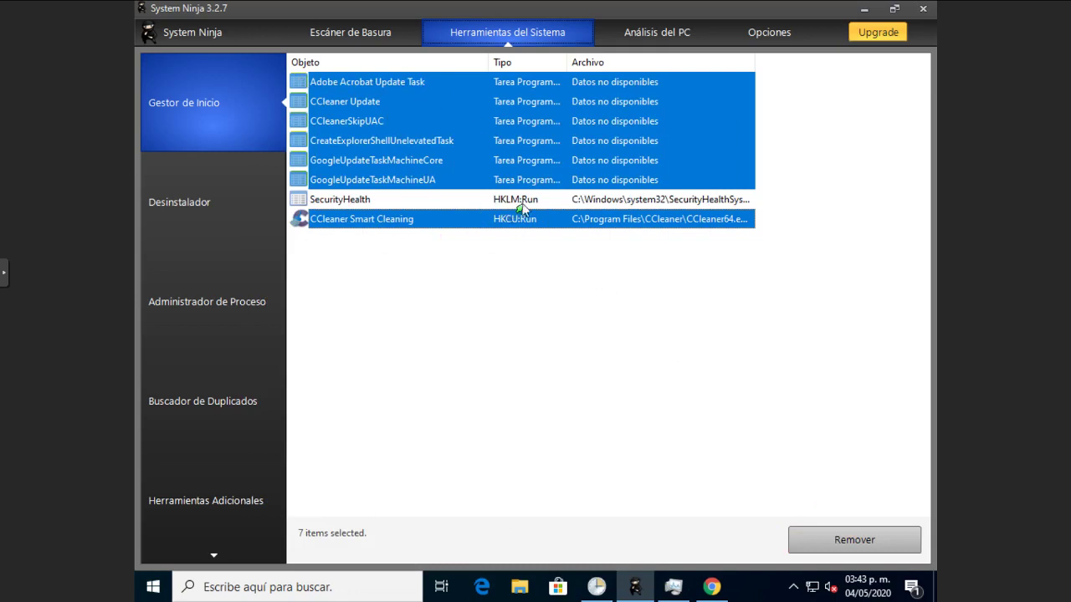
pyautogui.click(875, 540)
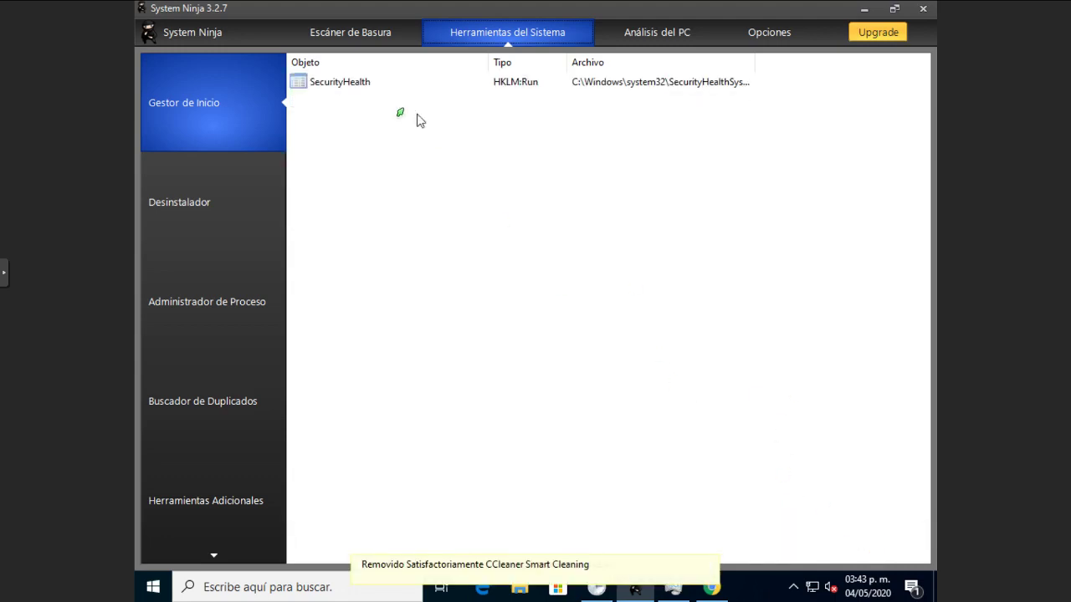
pyautogui.click(376, 87)
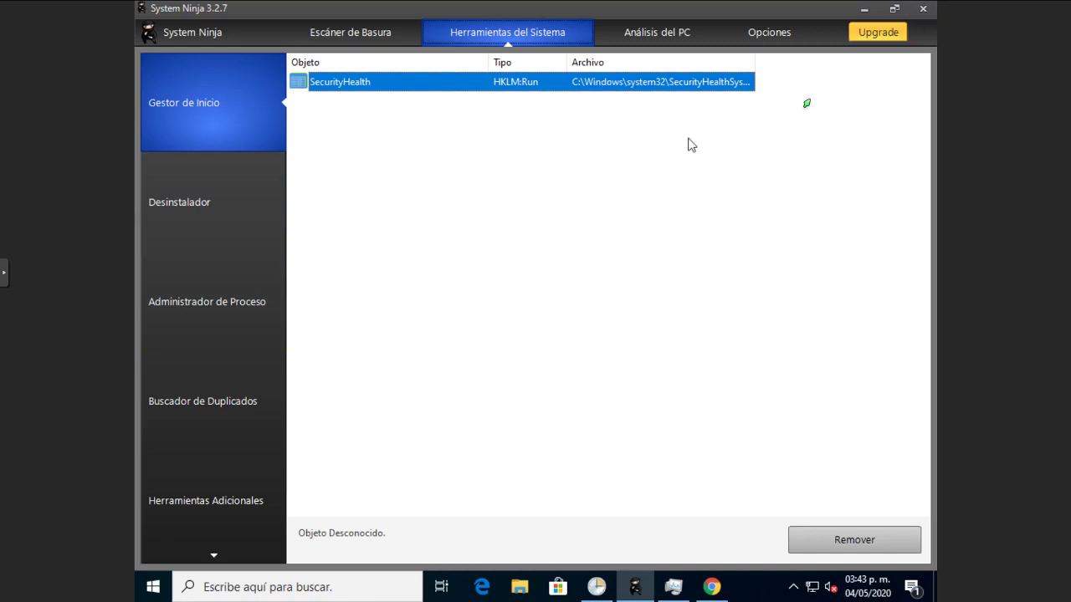
pyautogui.click(923, 8)
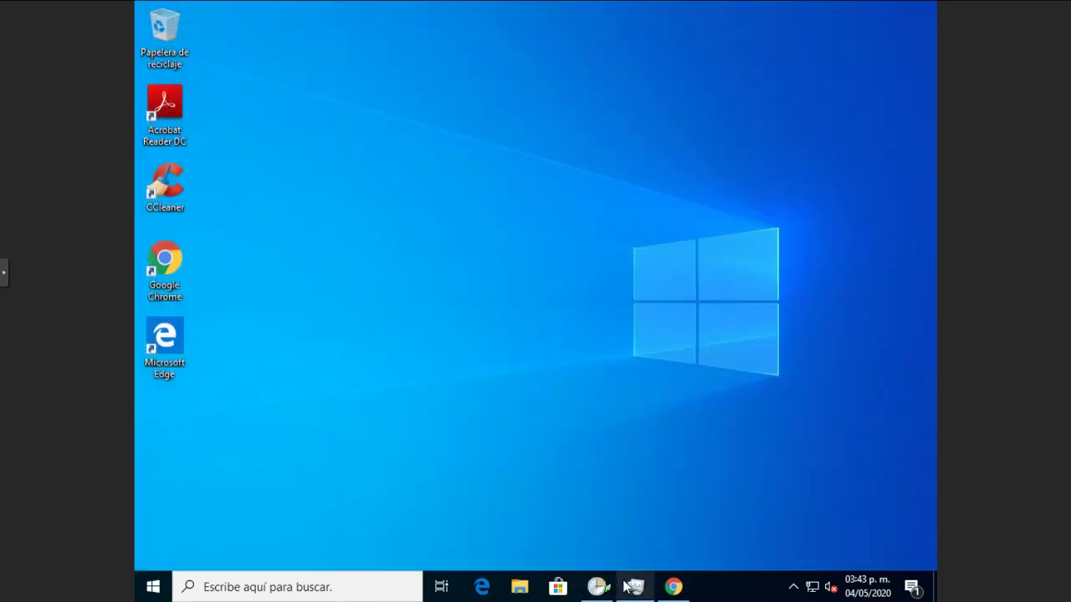
# Step: Review the tasks listed in the Task Scheduler library and its Microsoft folder, including Adobe Acrobat Update Task, and close Task Scheduler
pyautogui.click(596, 586)
pyautogui.click(345, 189)
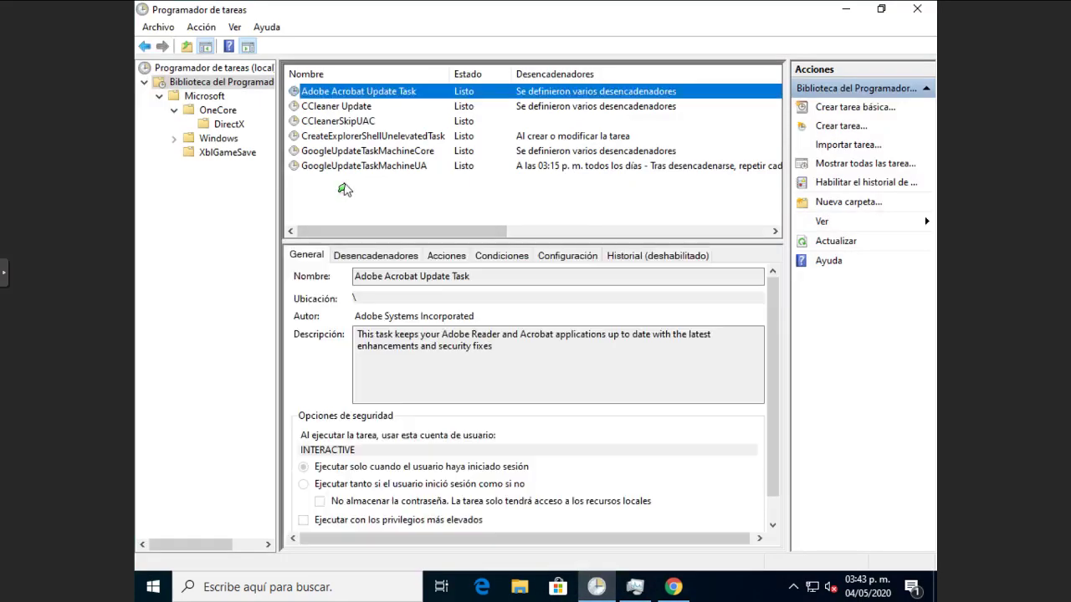
pyautogui.click(344, 189)
pyautogui.click(163, 32)
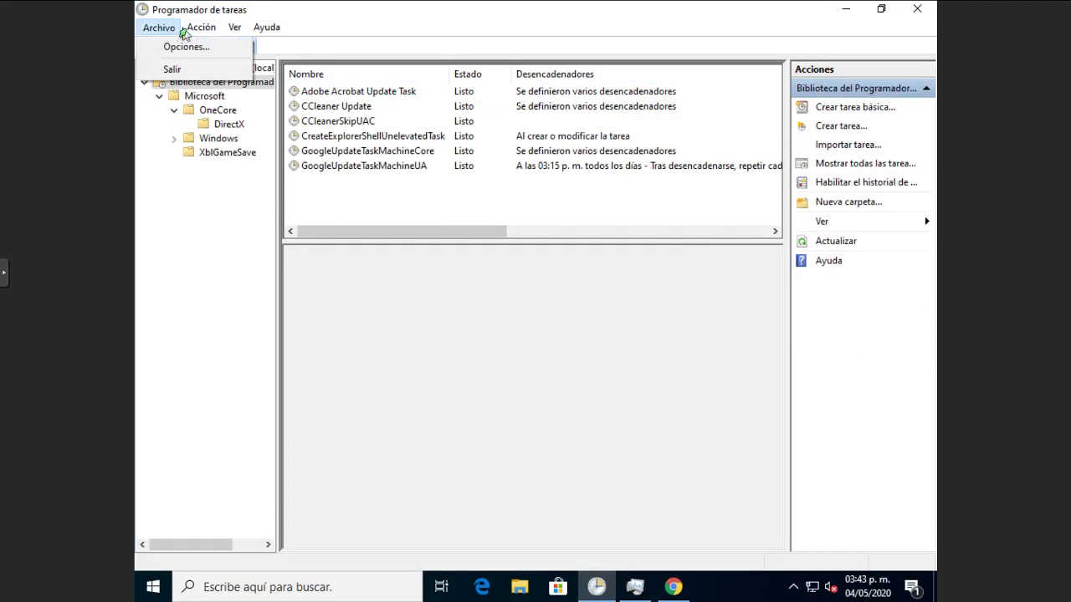
pyautogui.moveTo(201, 27)
pyautogui.click(233, 164)
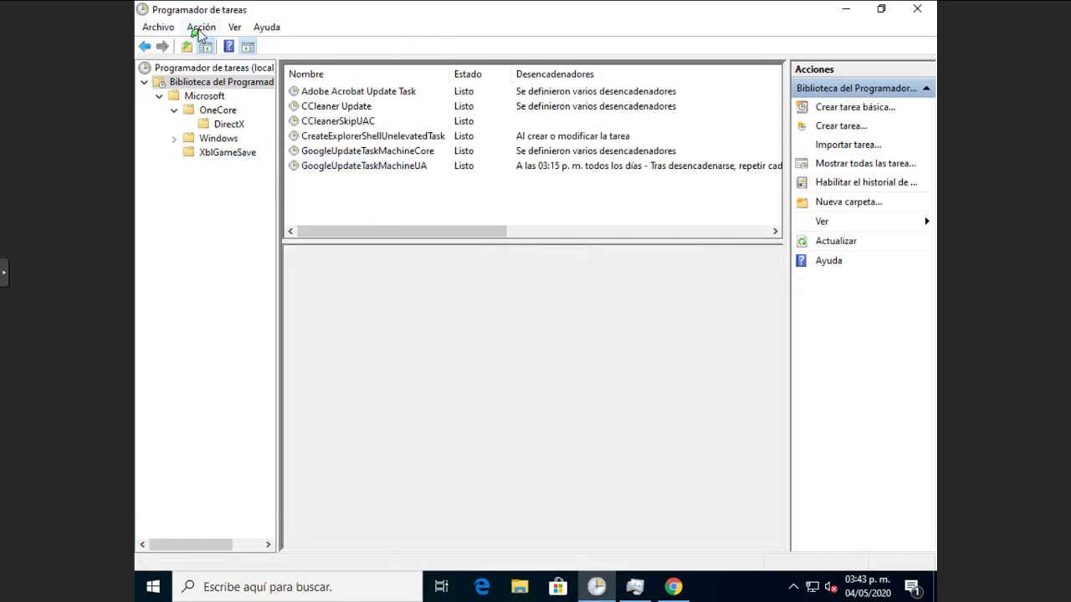
pyautogui.click(192, 97)
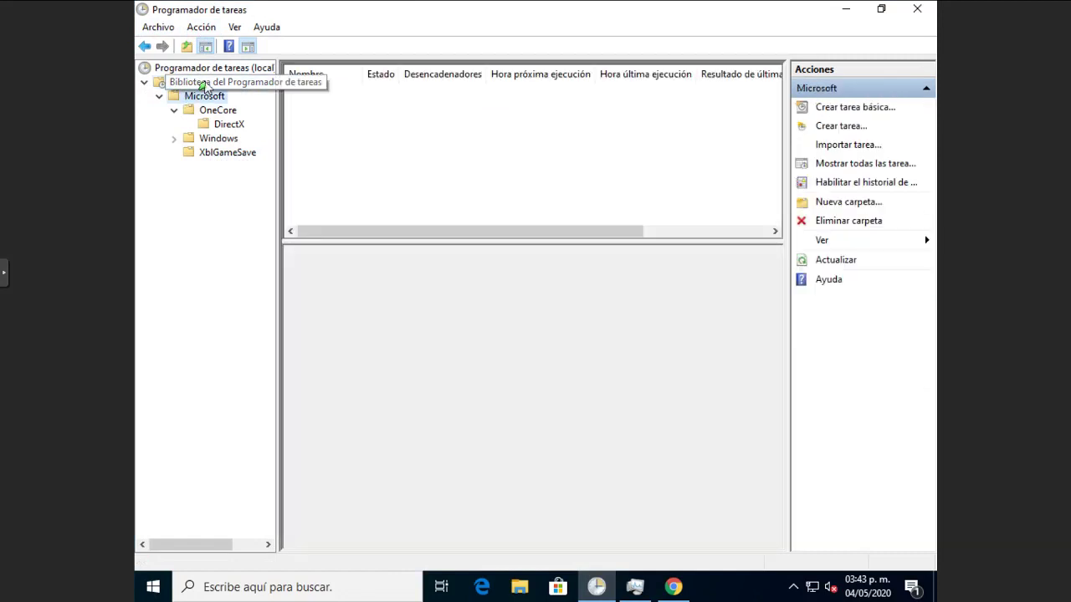
pyautogui.click(205, 82)
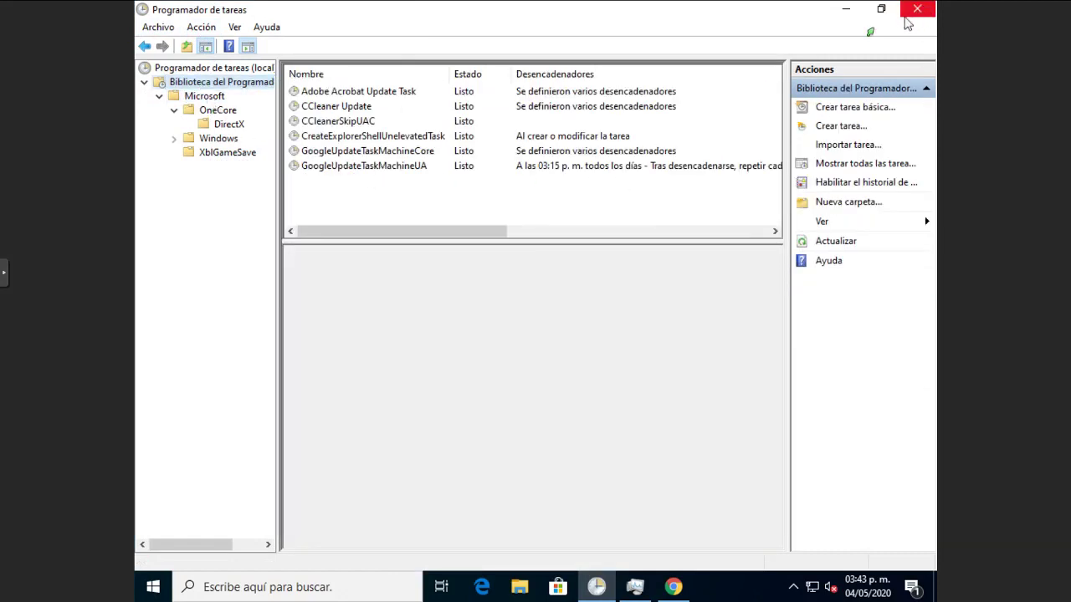
pyautogui.click(378, 99)
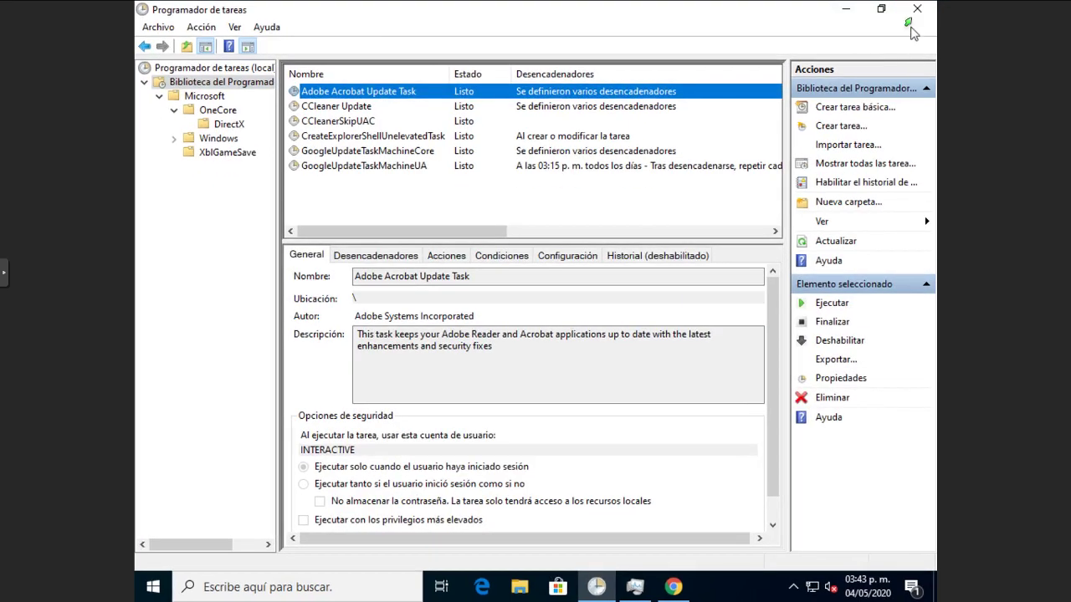
pyautogui.click(918, 10)
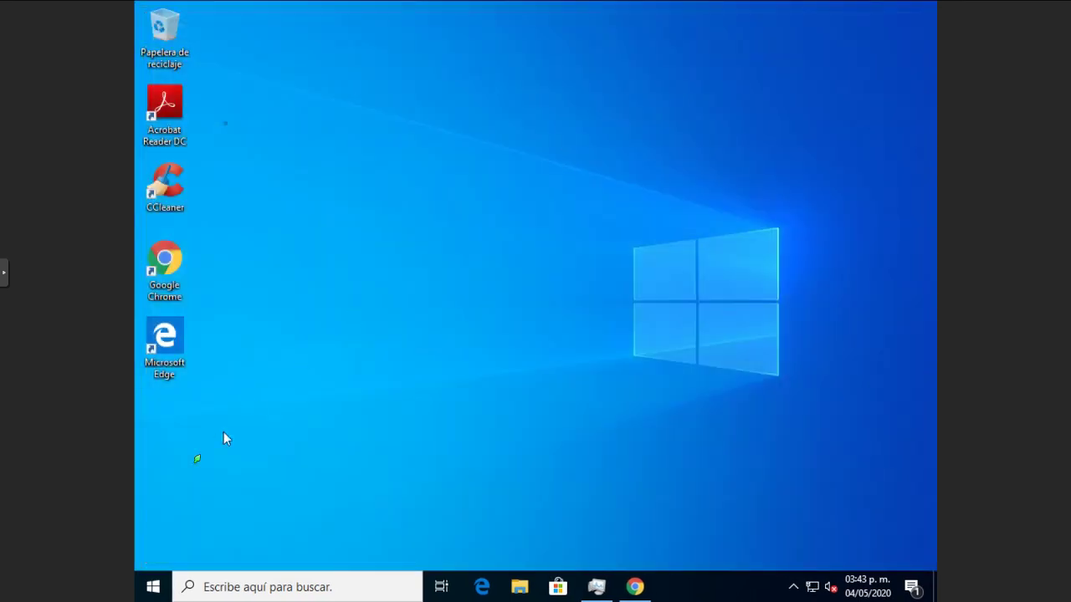
# Step: Restart Windows
pyautogui.click(153, 587)
pyautogui.click(164, 554)
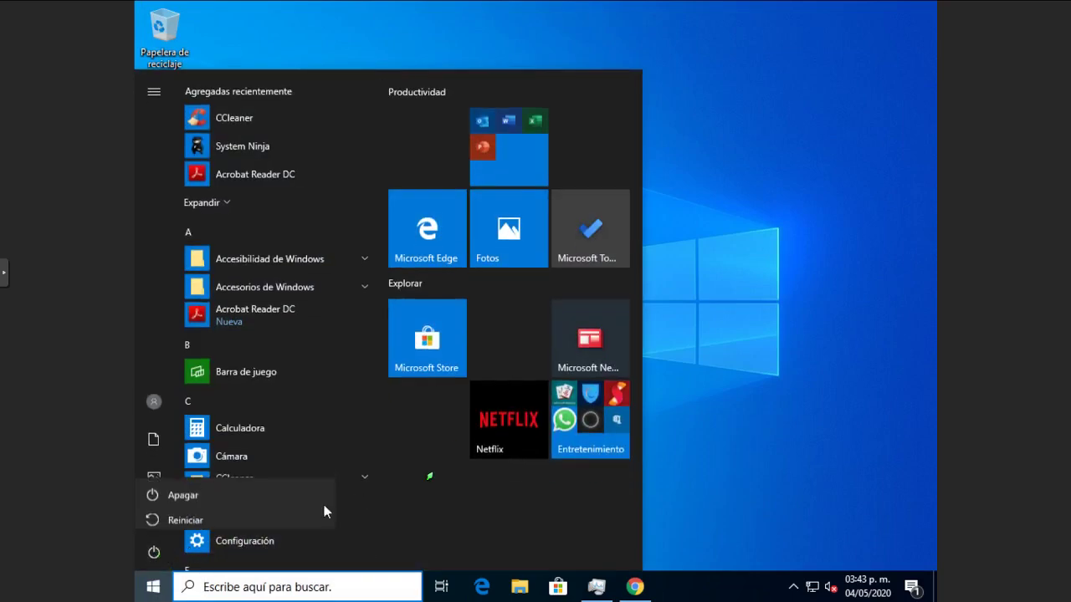
pyautogui.click(231, 514)
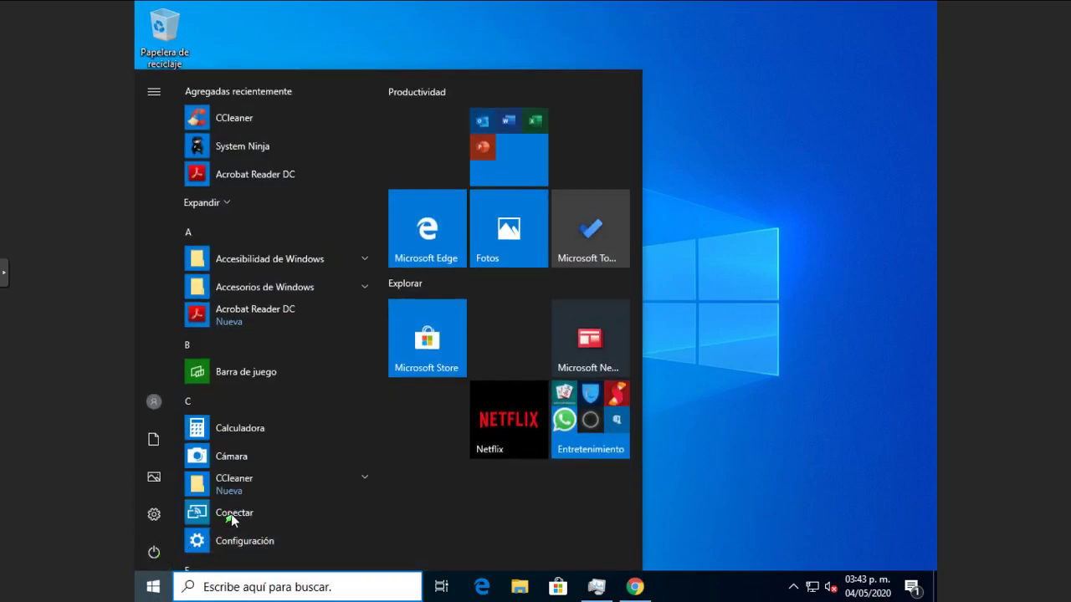
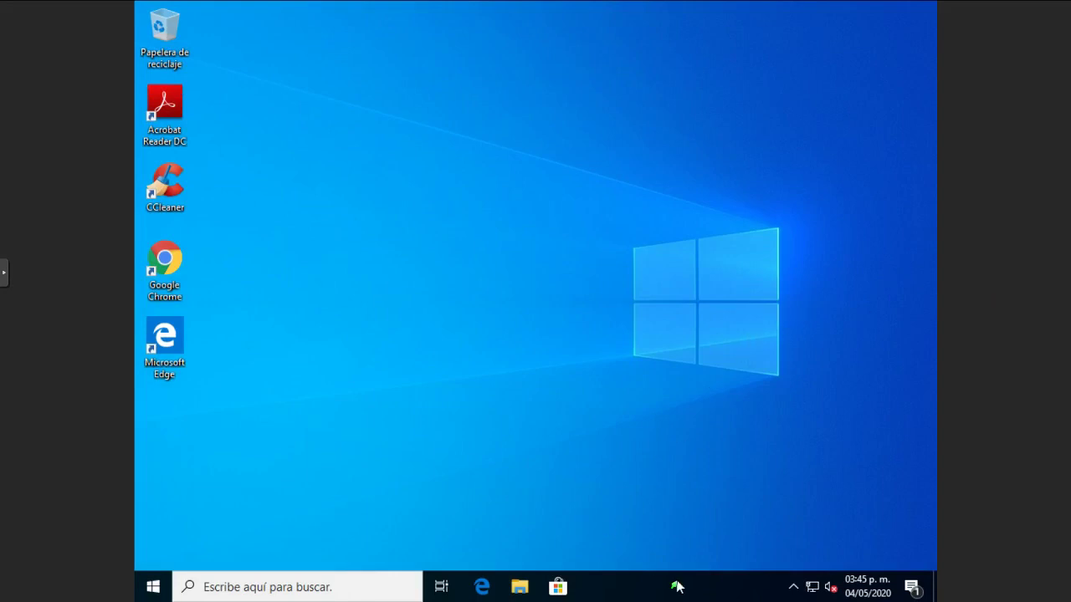
# Step: Open Task Manager, minimize the Chrome window and examine the resource usage and CPU performance
pyautogui.rightClick(677, 587)
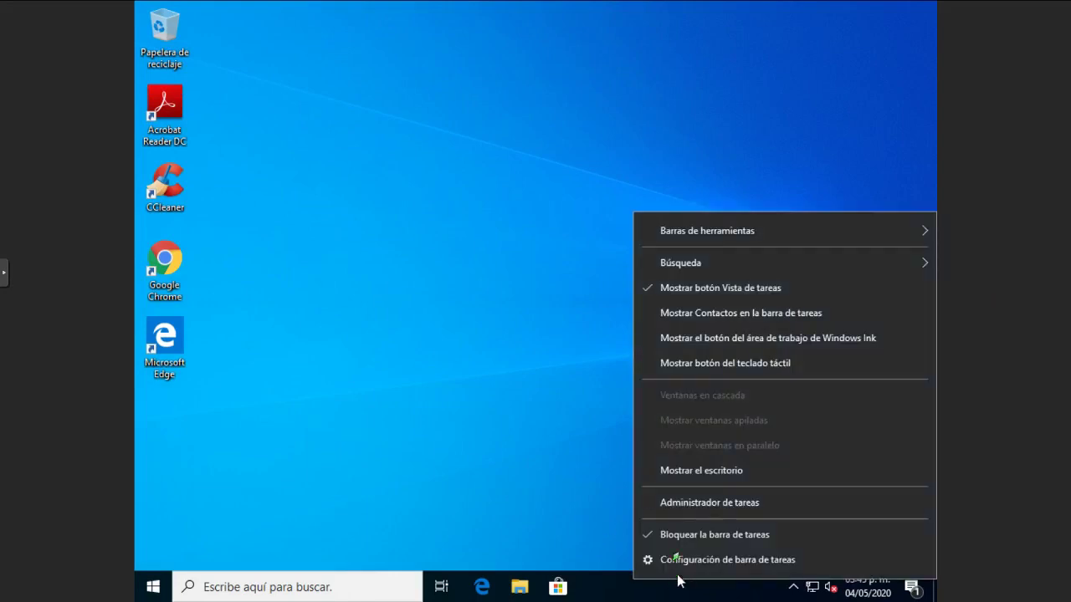
pyautogui.click(678, 504)
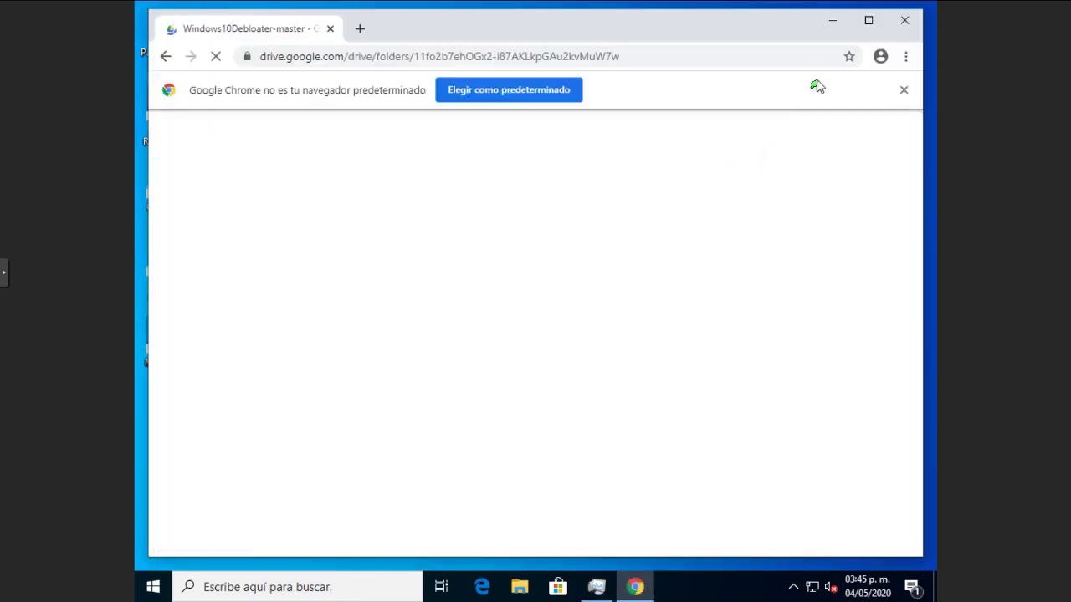
pyautogui.click(837, 23)
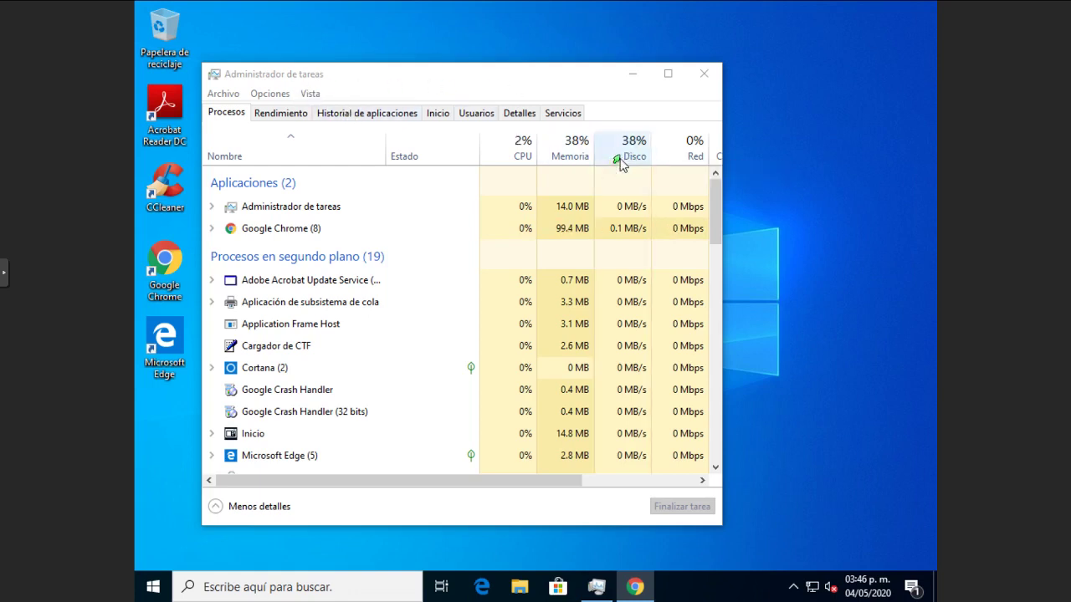
pyautogui.click(304, 114)
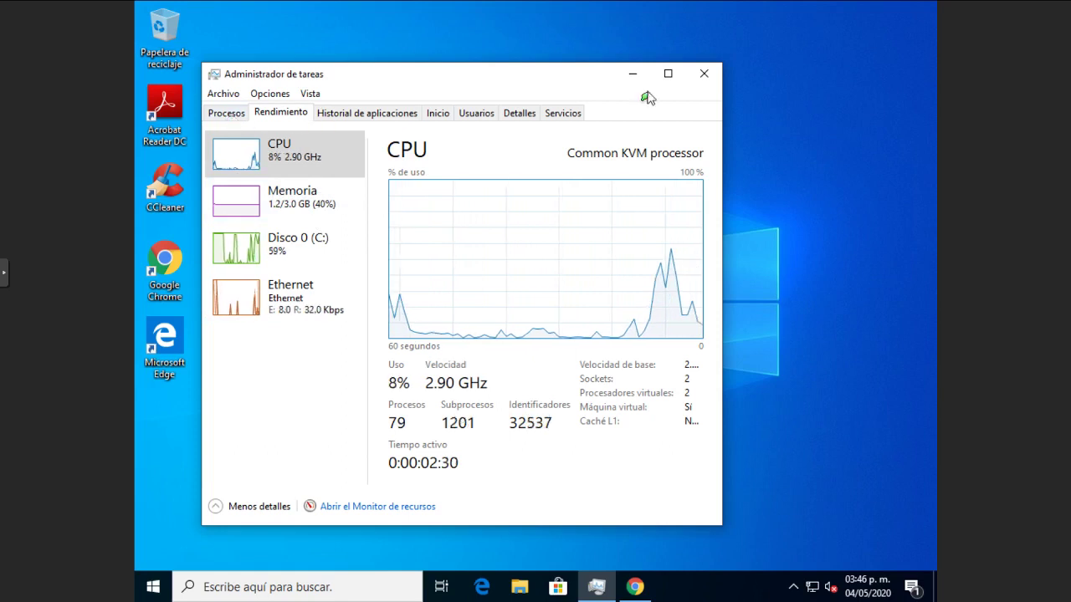
# Step: Examine the background processes in Task Manager, including Adobe Acrobat Update Service and Cortana
pyautogui.click(226, 114)
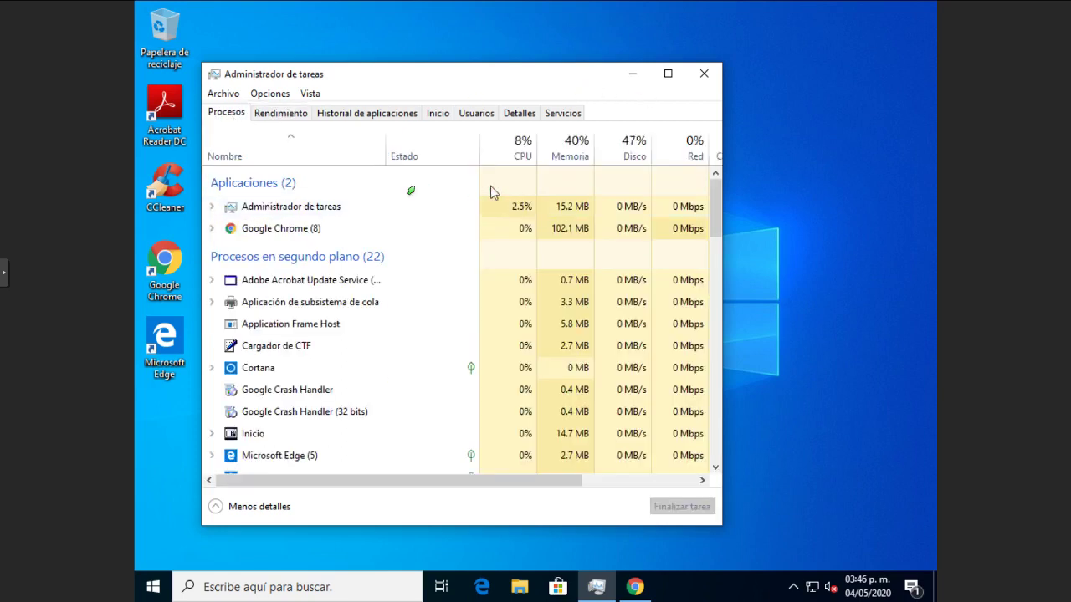
pyautogui.click(299, 283)
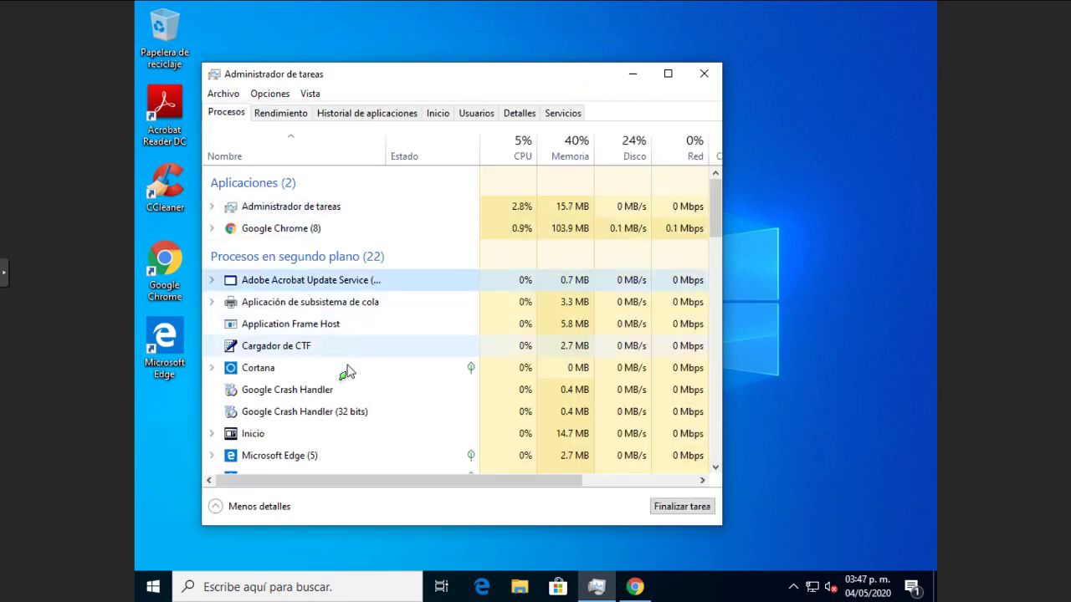
pyautogui.click(261, 374)
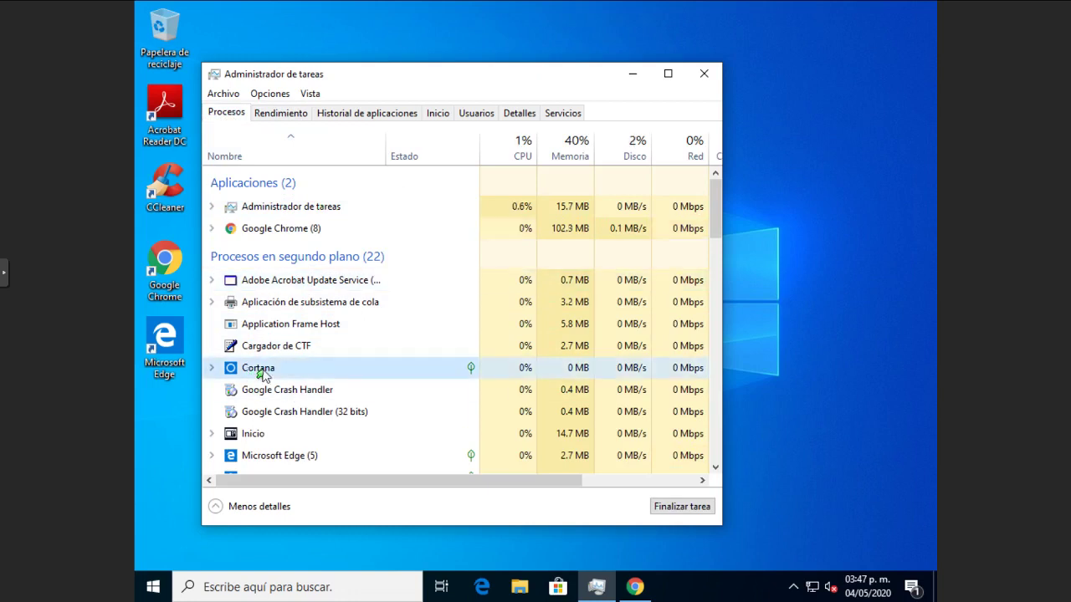
pyautogui.scroll(-1, 363, 377)
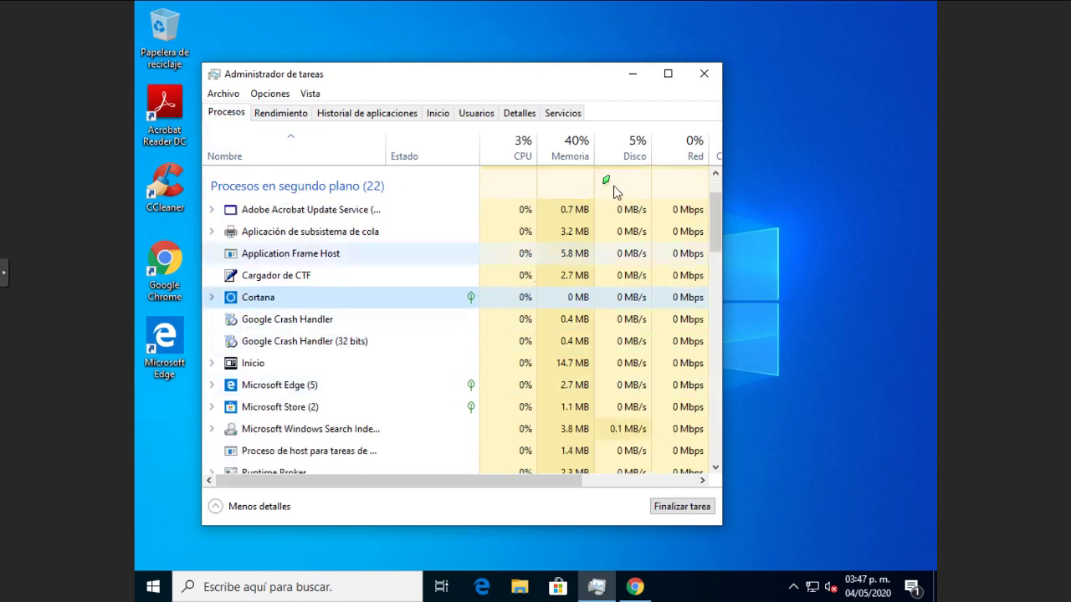
# Step: Open Task Scheduler and display the tasks in the root of the Task Scheduler library
pyautogui.click(143, 594)
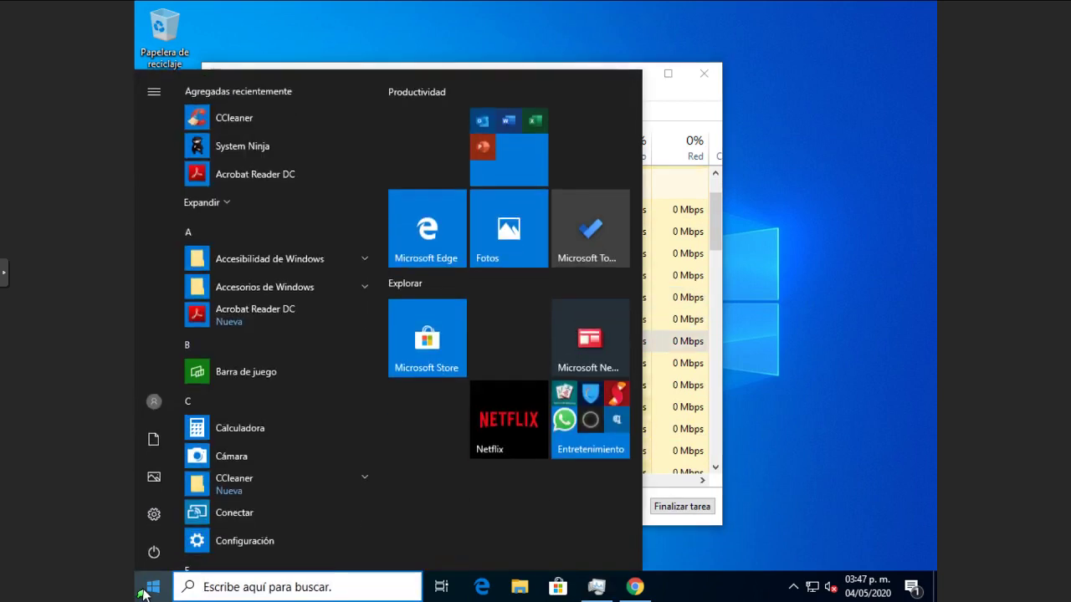
pyautogui.write('progra')
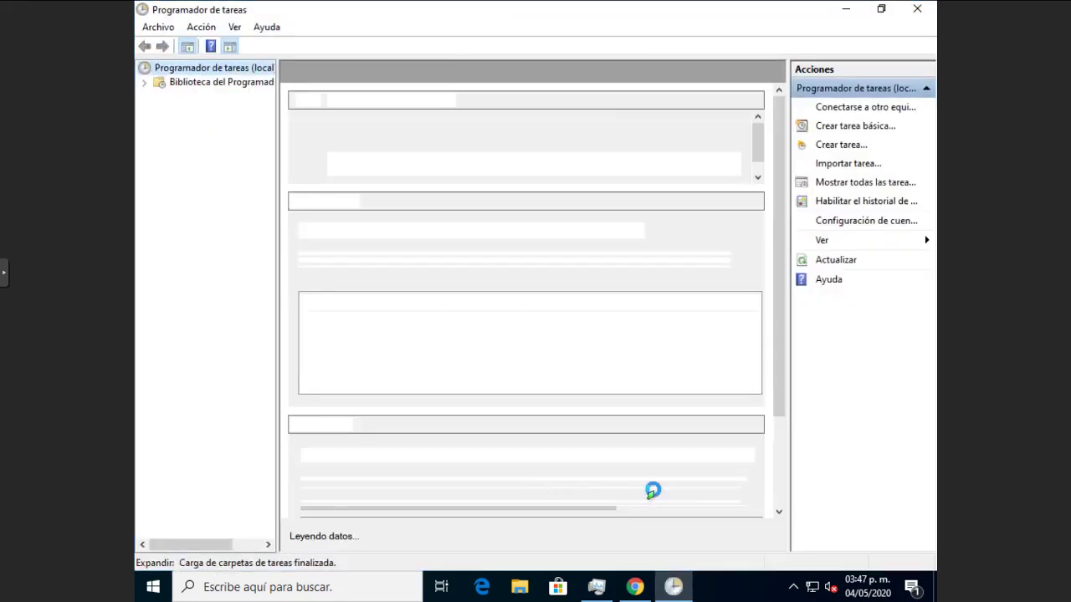
pyautogui.click(144, 82)
pyautogui.click(201, 98)
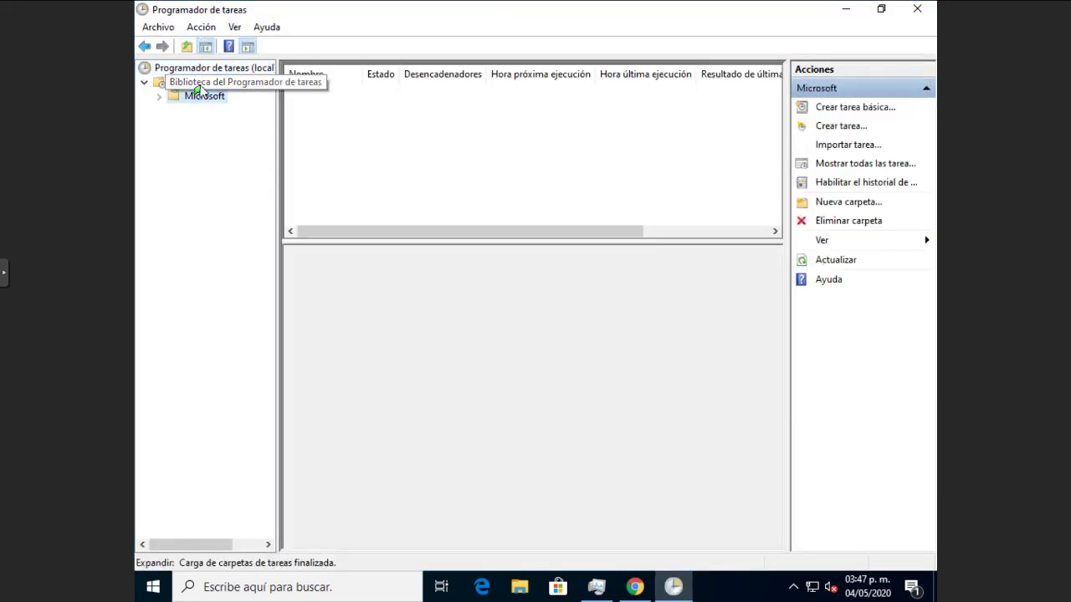
pyautogui.click(201, 84)
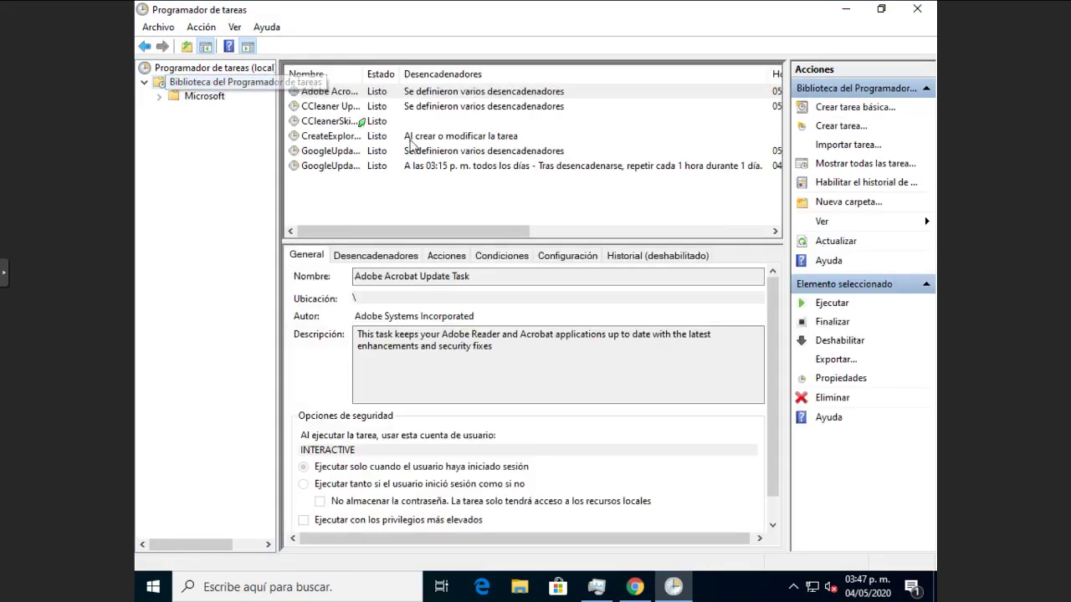
# Step: Disable and delete all tasks in the library root, from Adobe Acrobat Update Task through GoogleUpdateTaskMachineUA
pyautogui.click(339, 92)
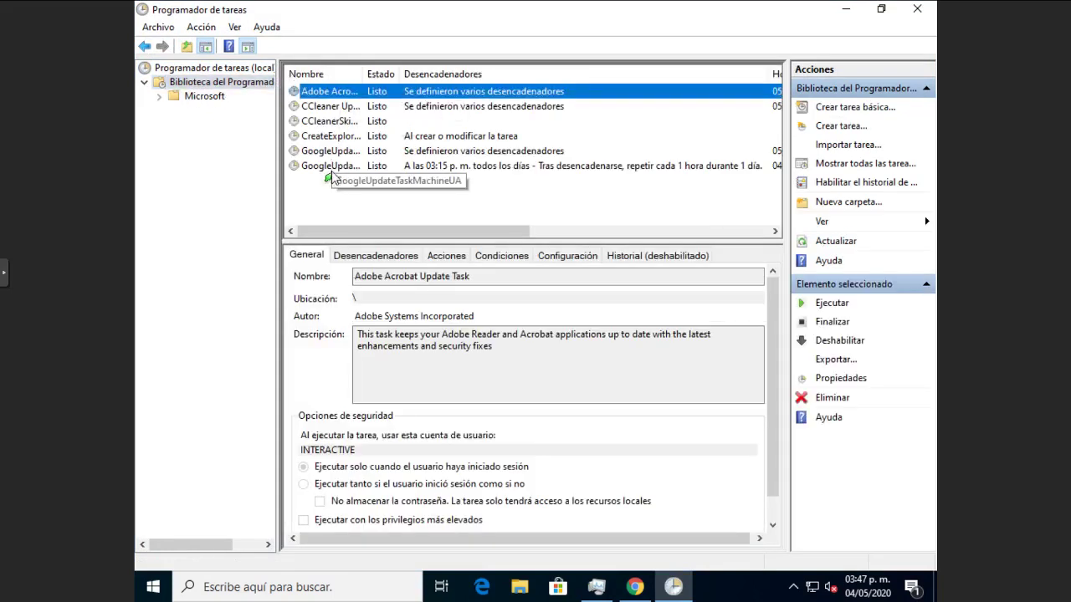
pyautogui.keyDown('shift'); pyautogui.click(329, 167); pyautogui.keyUp('shift')
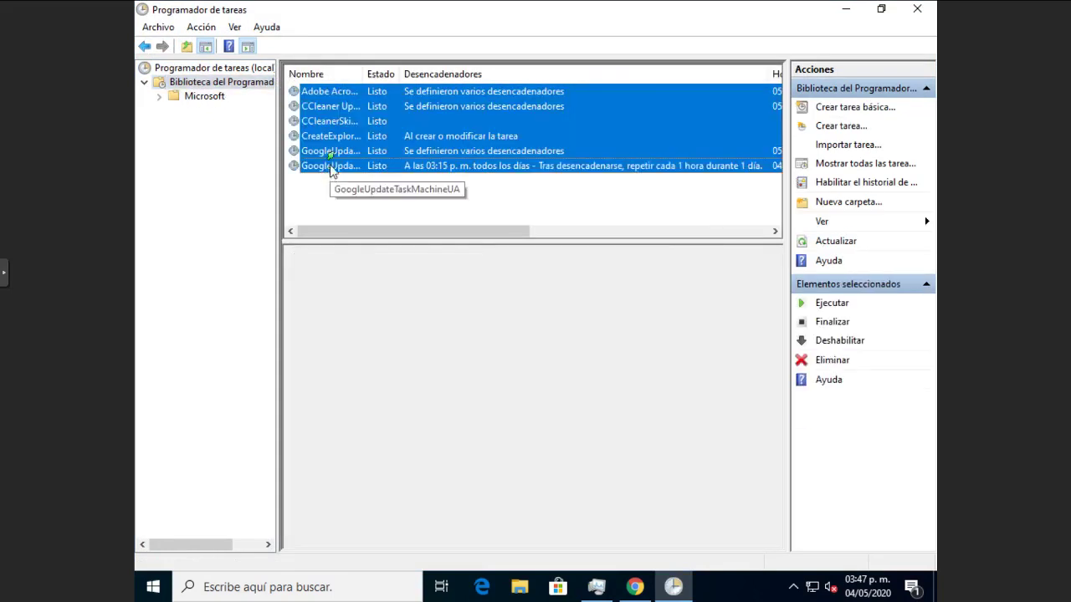
pyautogui.click(837, 342)
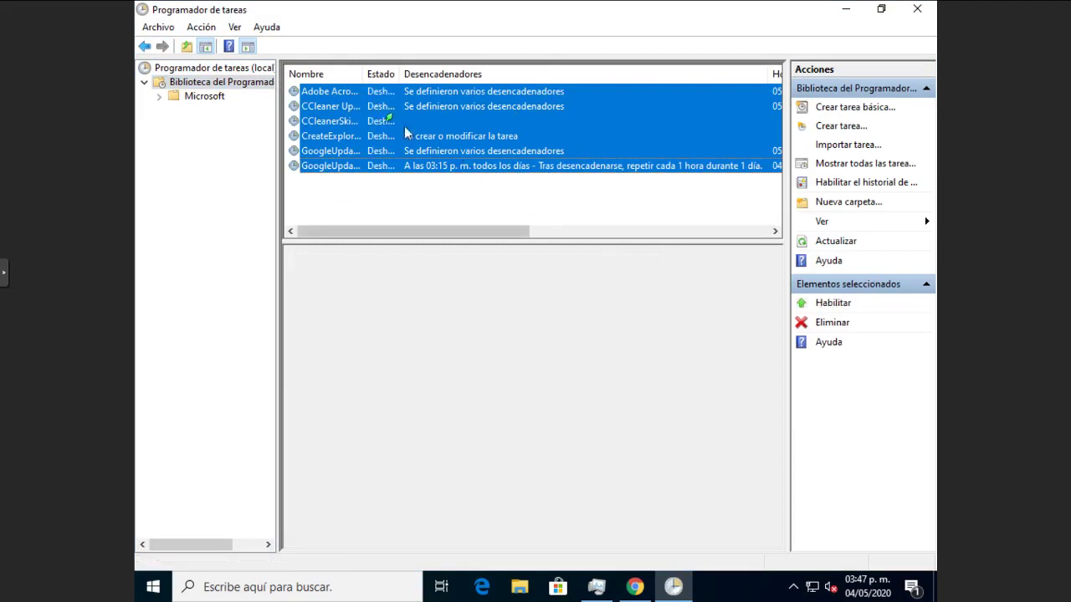
pyautogui.click(837, 324)
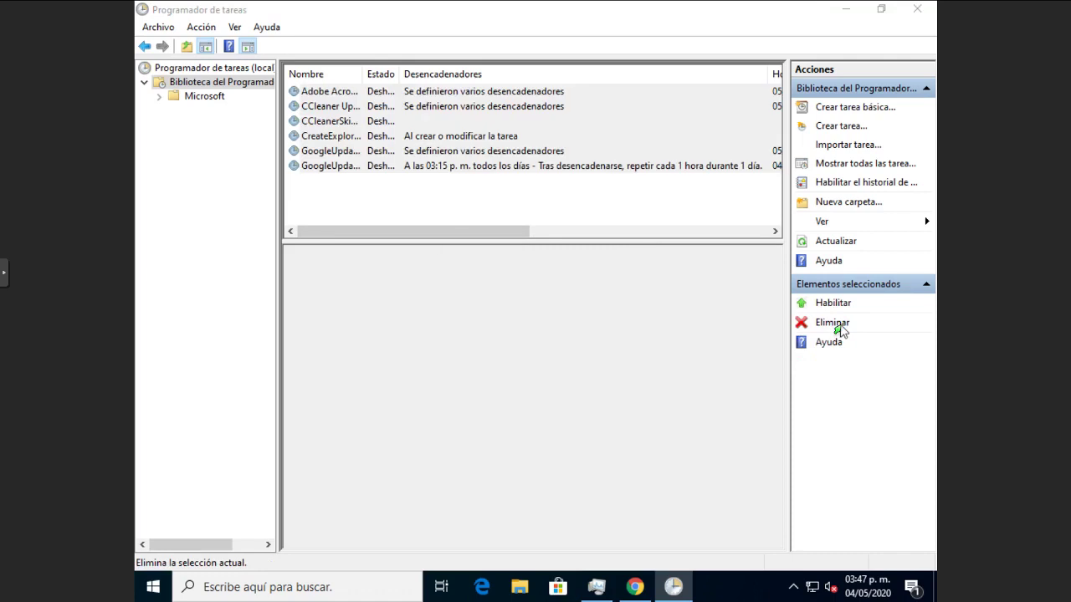
pyautogui.click(521, 351)
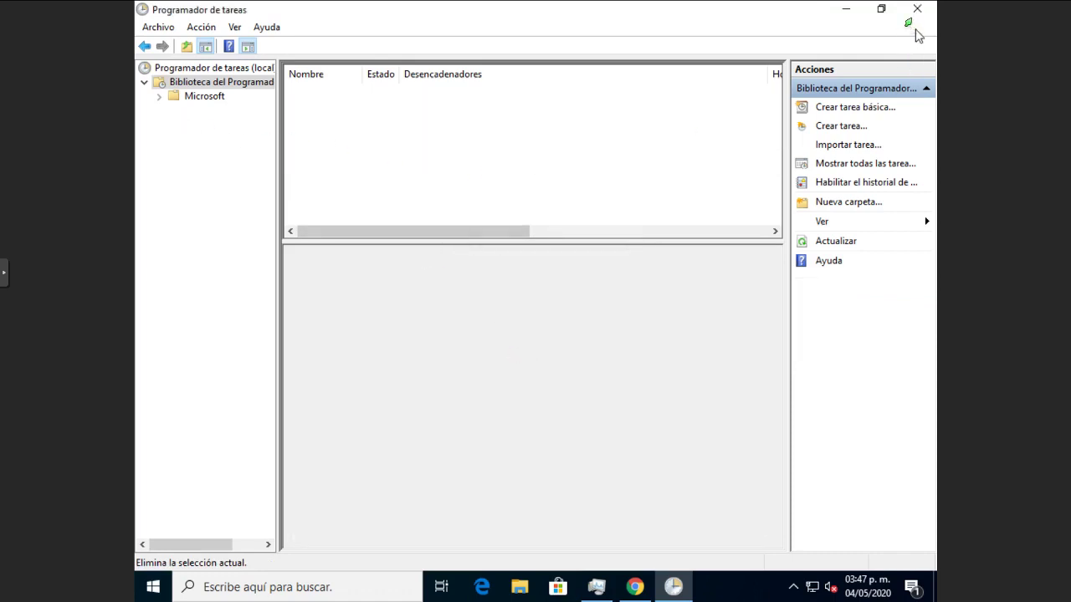
# Step: Delete XblGameSaveTask from the Microsoft library's XblGameSave folder and close Task Scheduler
pyautogui.click(158, 97)
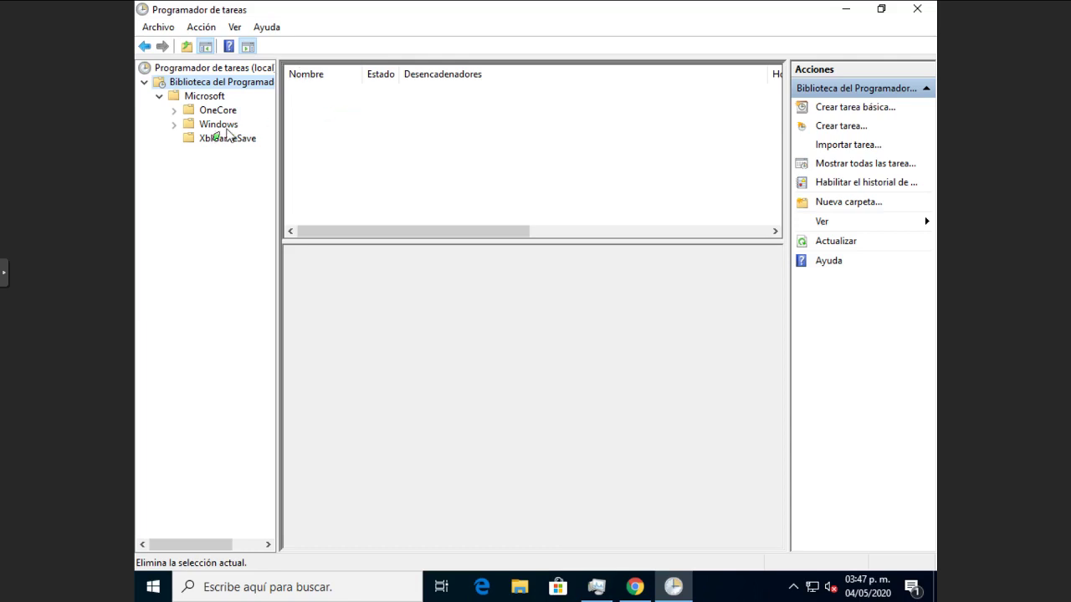
pyautogui.click(173, 124)
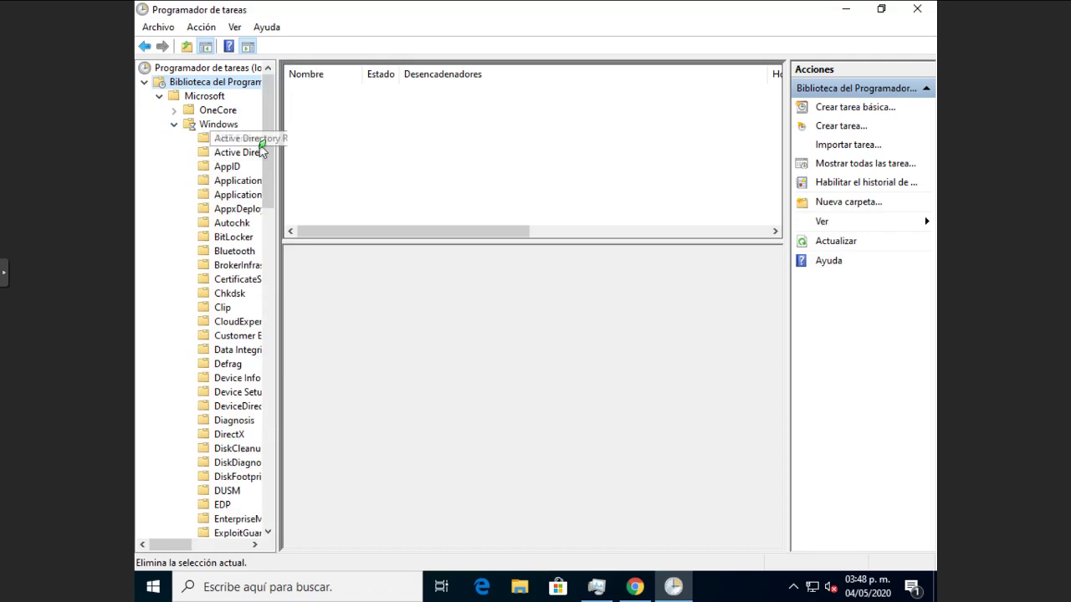
pyautogui.moveTo(269, 191); pyautogui.dragTo(282, 502)
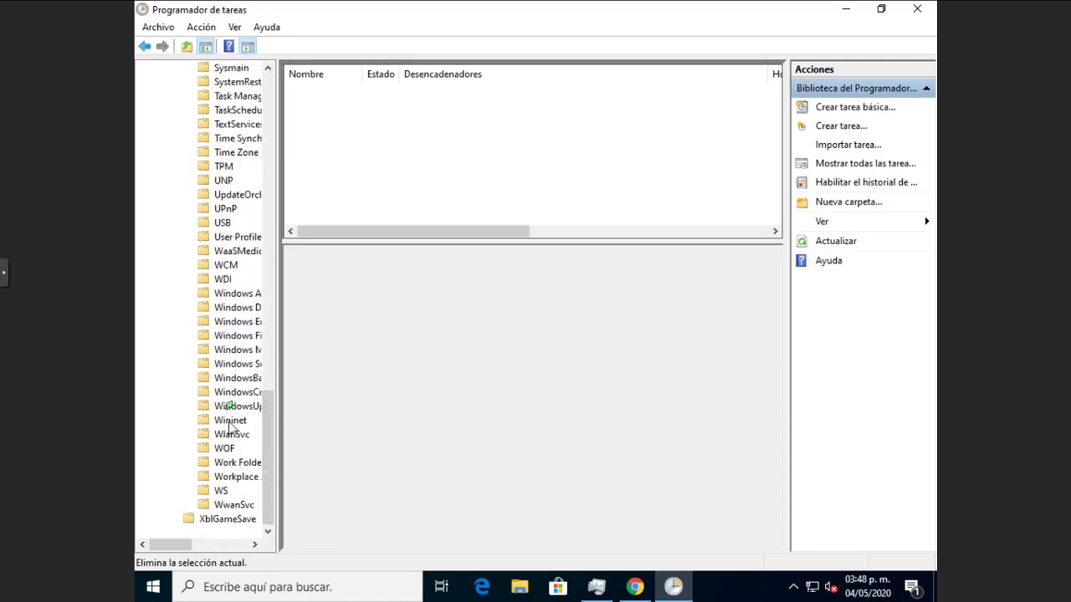
pyautogui.click(226, 520)
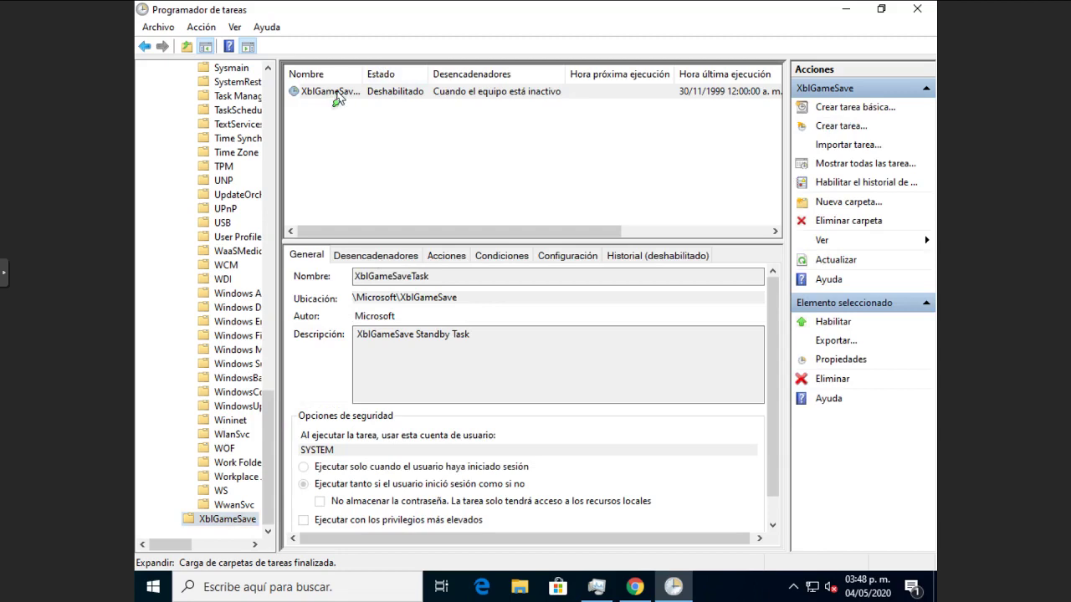
pyautogui.click(337, 94)
pyautogui.click(831, 378)
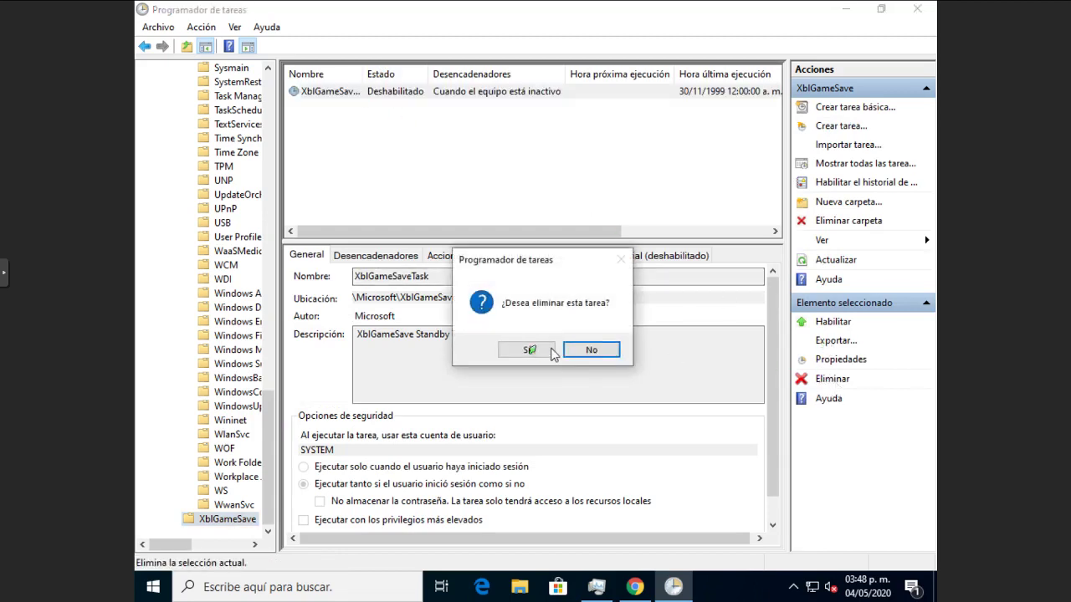
pyautogui.click(525, 351)
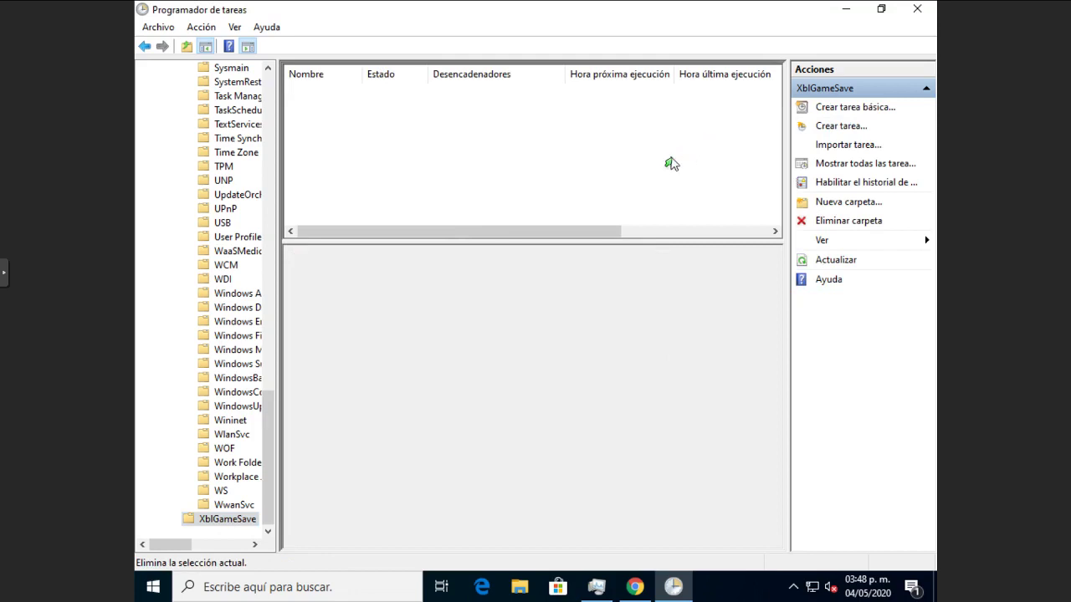
pyautogui.click(912, 10)
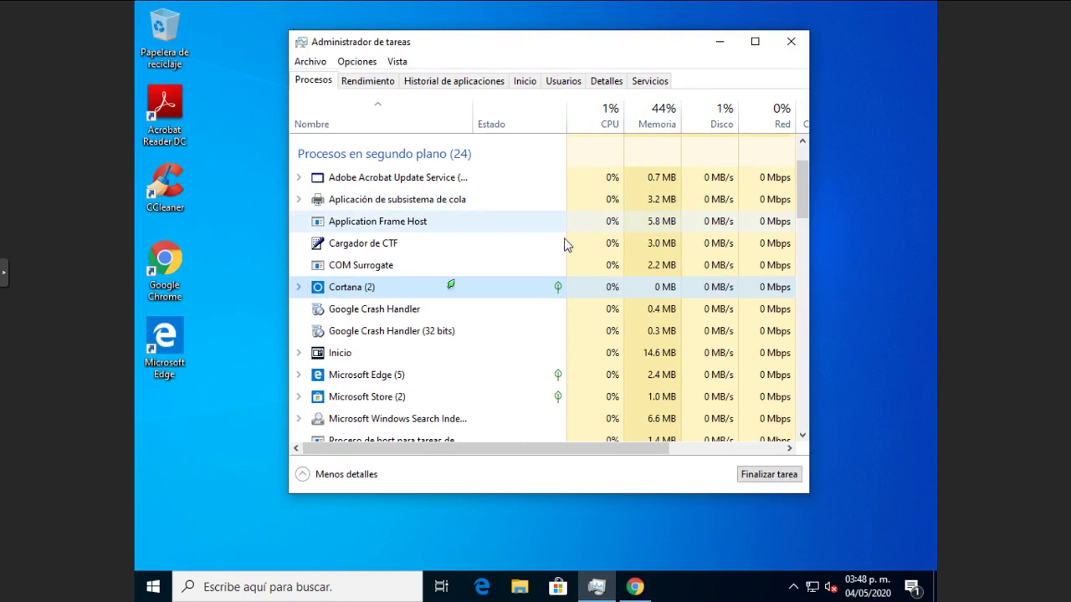
# Step: Switch to Chrome, open a new tab and close the Windows10Debloater-master tab
pyautogui.click(153, 588)
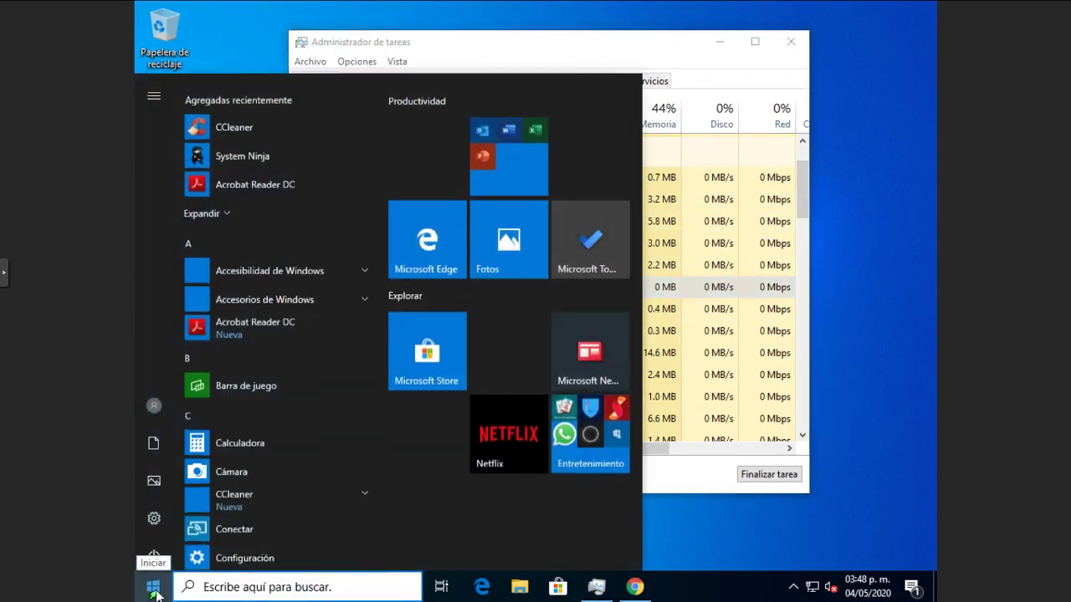
pyautogui.click(635, 586)
pyautogui.click(360, 28)
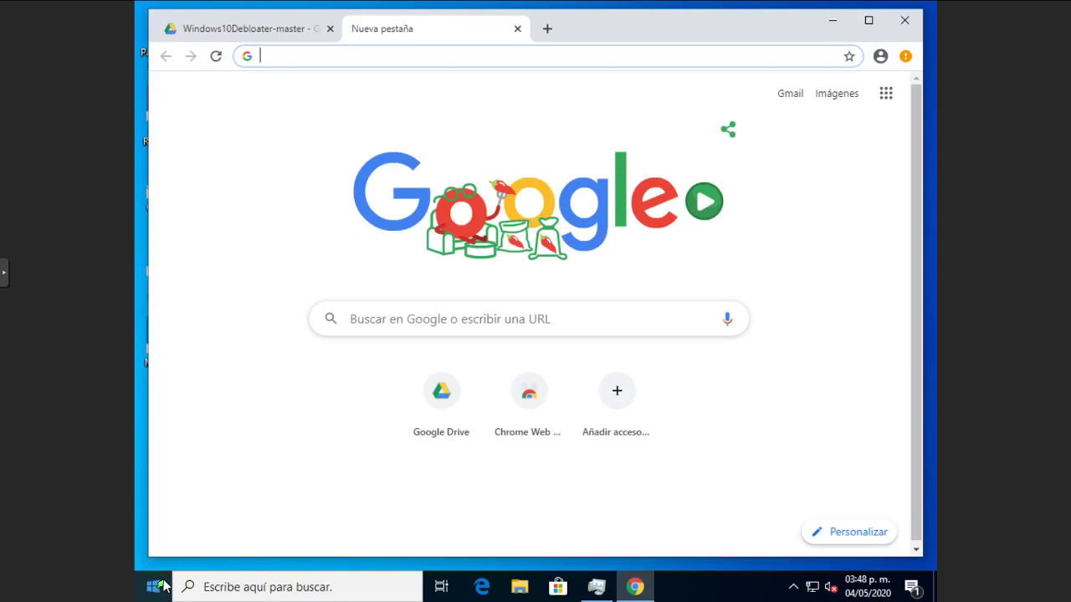
pyautogui.click(154, 586)
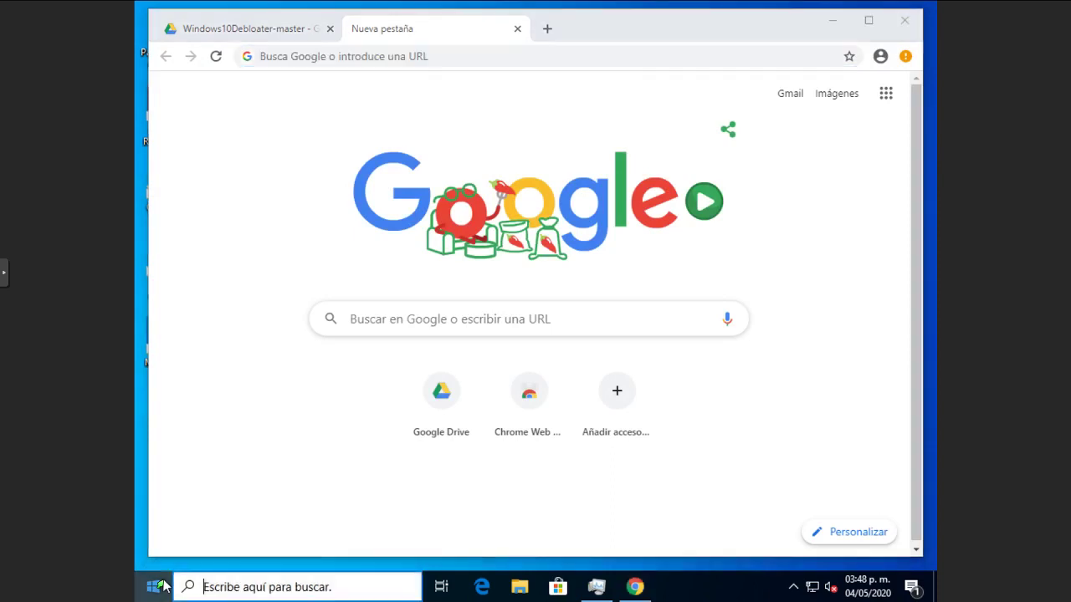
pyautogui.press('Escape')
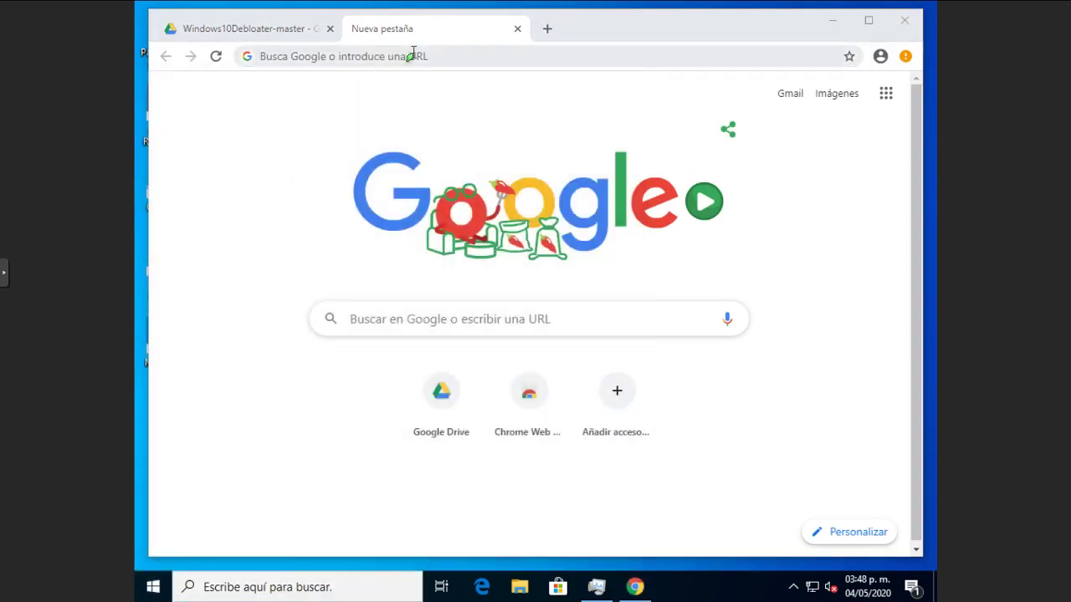
pyautogui.click(330, 29)
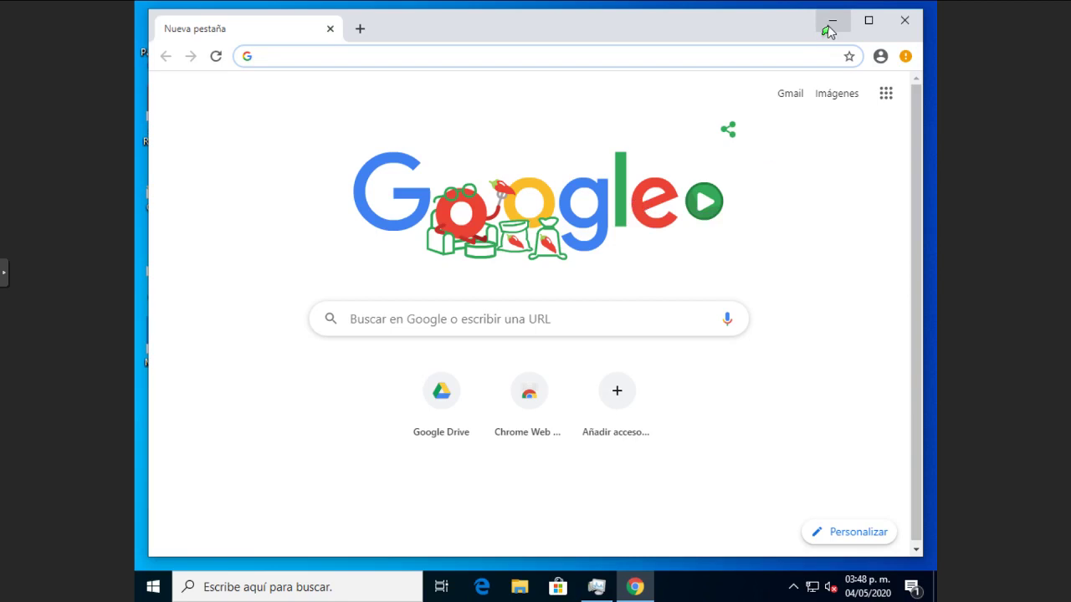
# Step: Search Google for "winaero" and open the winaero.com website
pyautogui.click(434, 321)
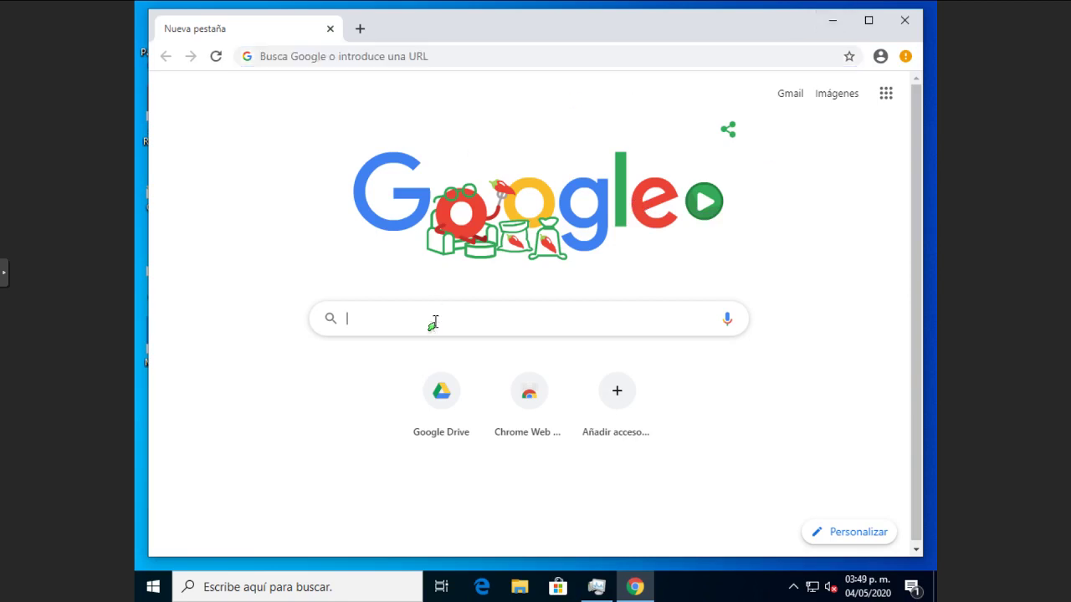
pyautogui.write('win')
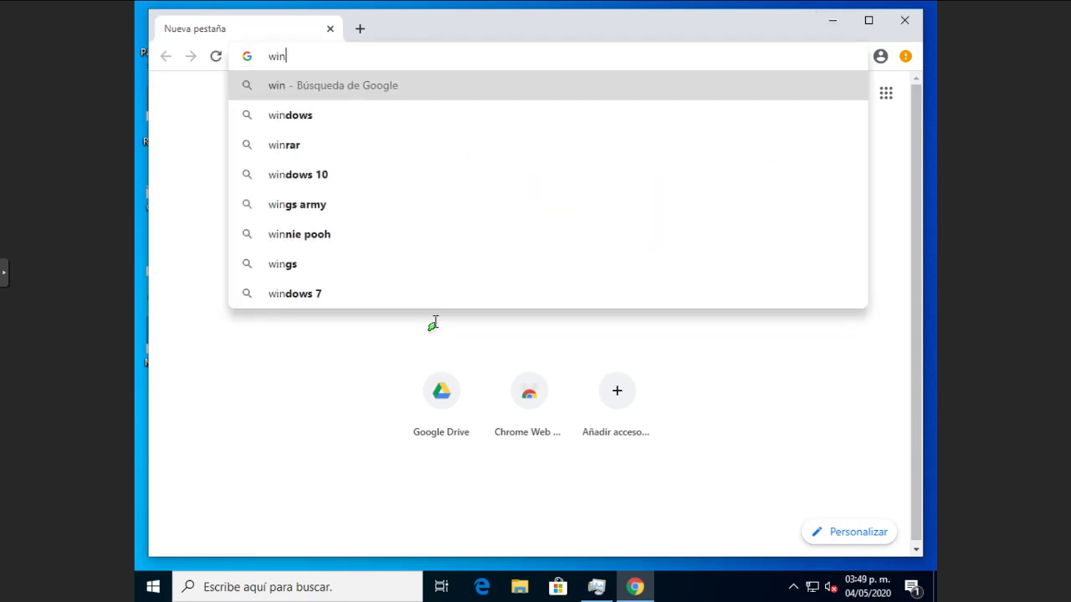
pyautogui.write('aero')
pyautogui.press('Return')
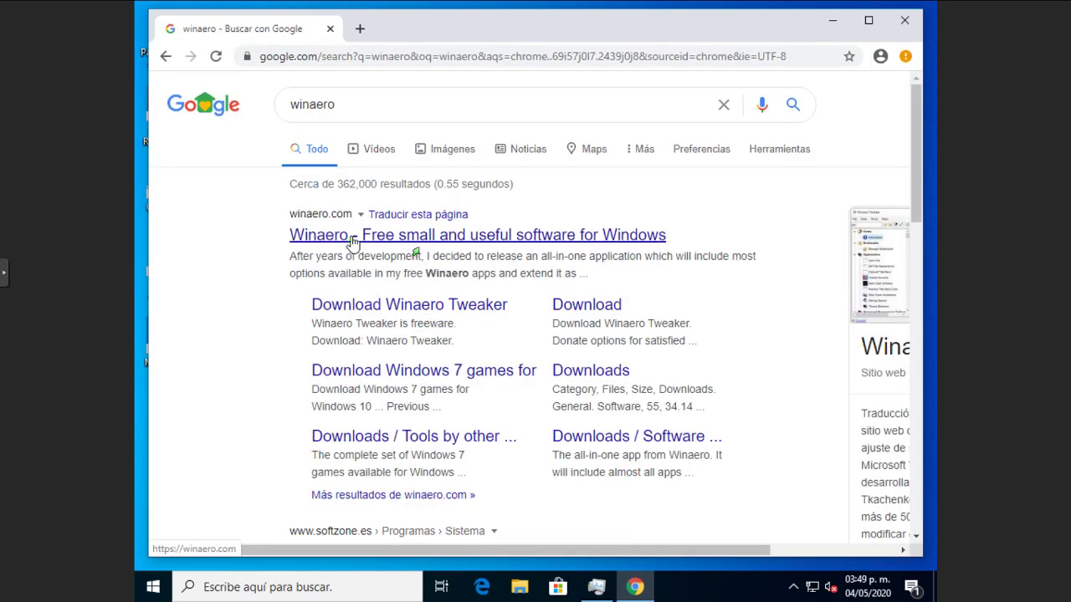
pyautogui.click(347, 239)
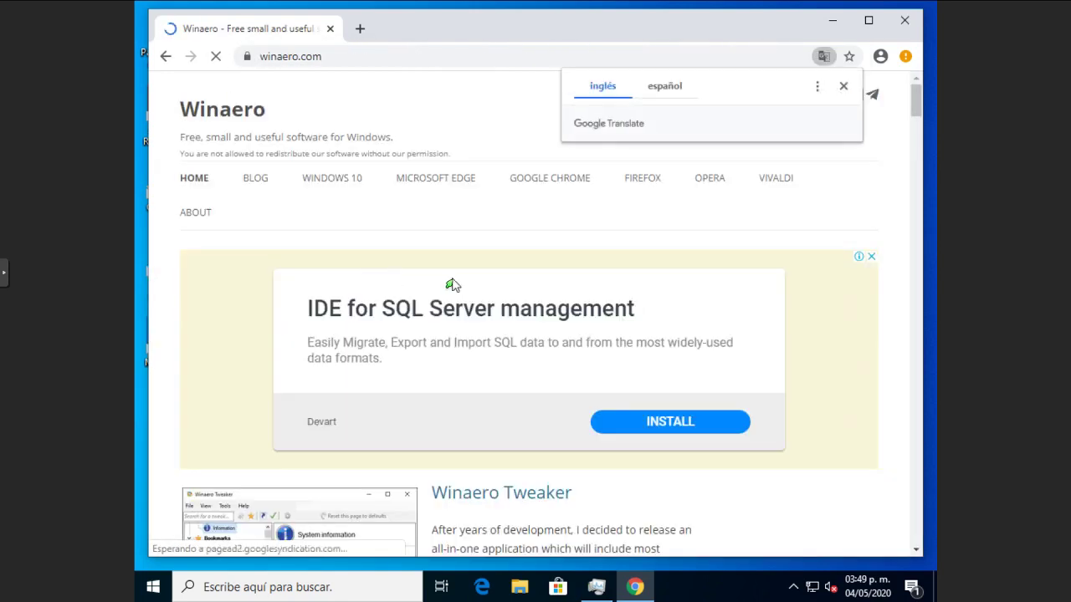
# Step: Look through the Winaero home page, dismiss the translation prompt and open the Winaero Tweaker article
pyautogui.scroll(-5, 447, 272)
pyautogui.scroll(2, 469, 284)
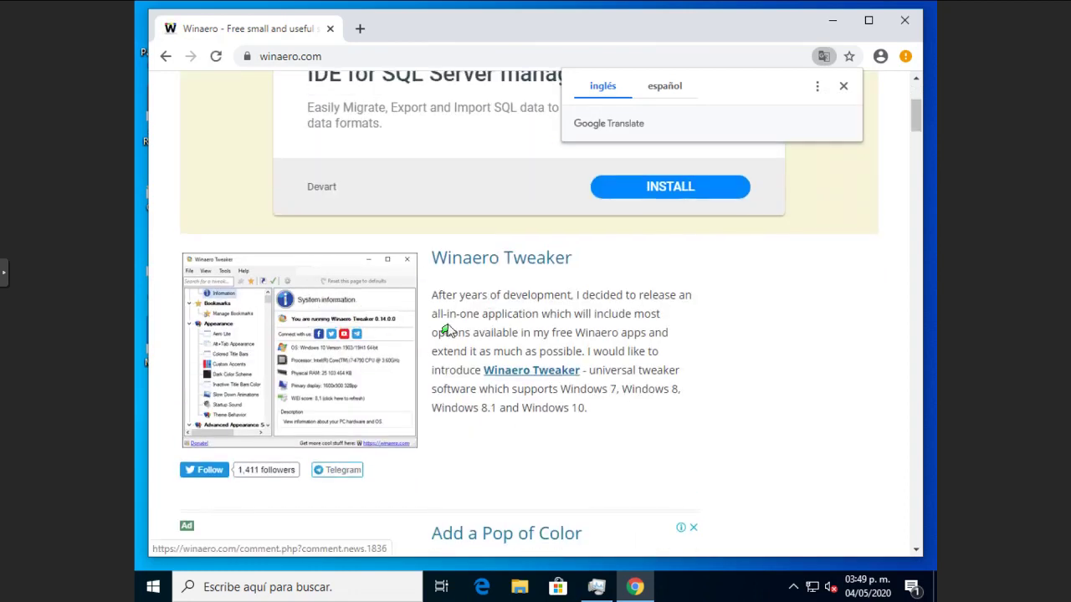
pyautogui.scroll(-10, 446, 329)
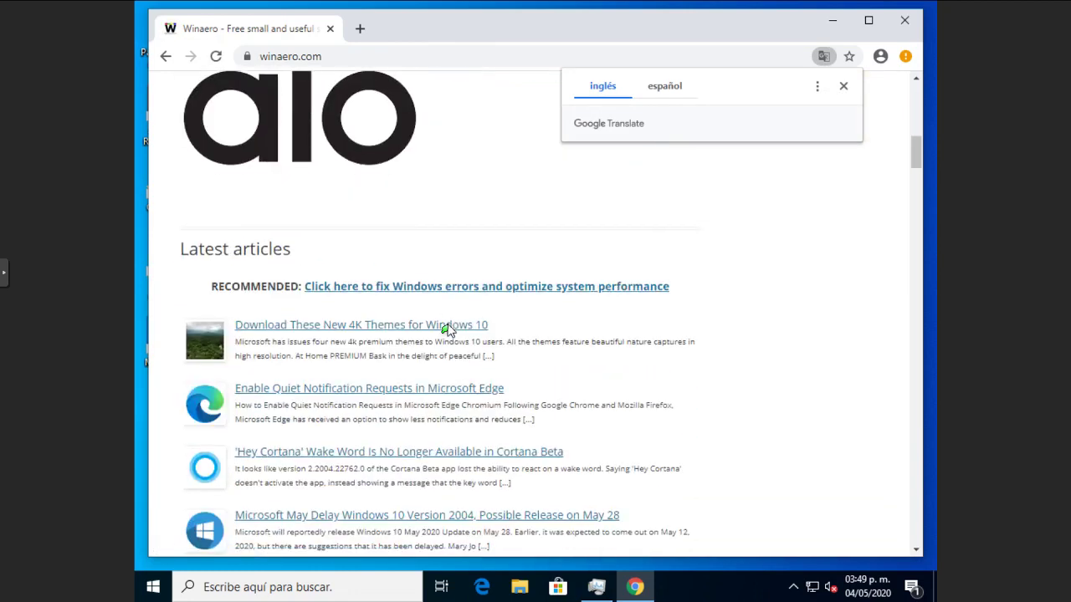
pyautogui.scroll(10, 445, 329)
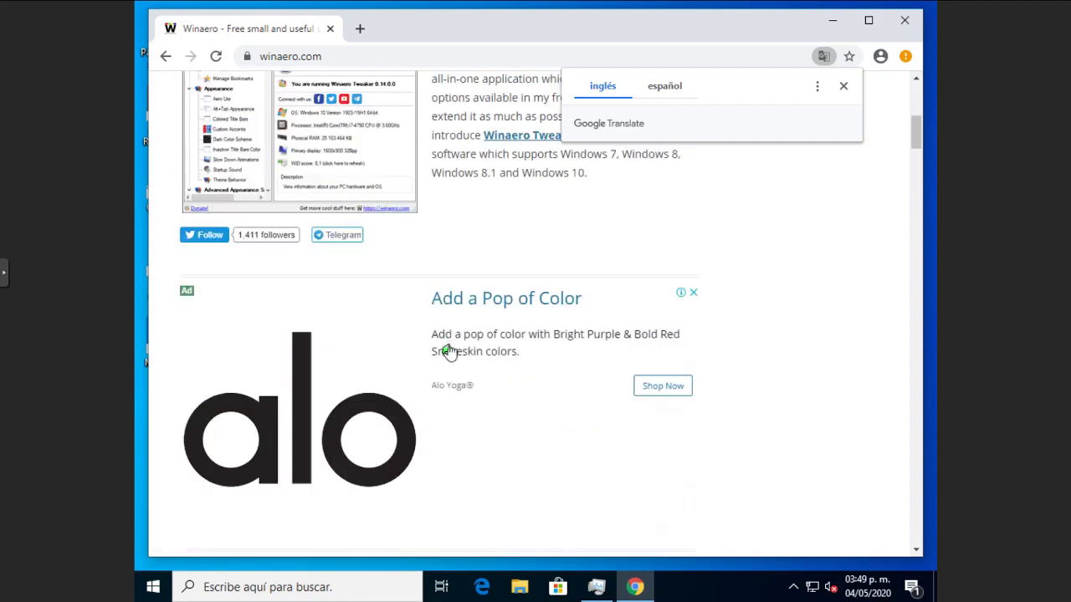
pyautogui.scroll(1, 452, 345)
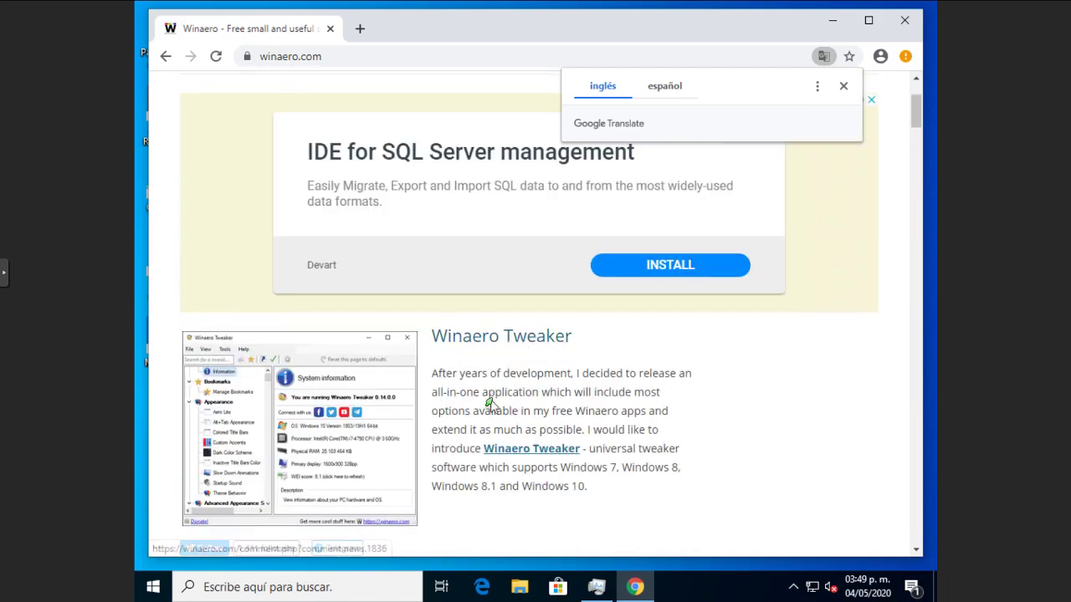
pyautogui.scroll(1, 492, 398)
pyautogui.scroll(1, 492, 399)
pyautogui.scroll(-8, 429, 370)
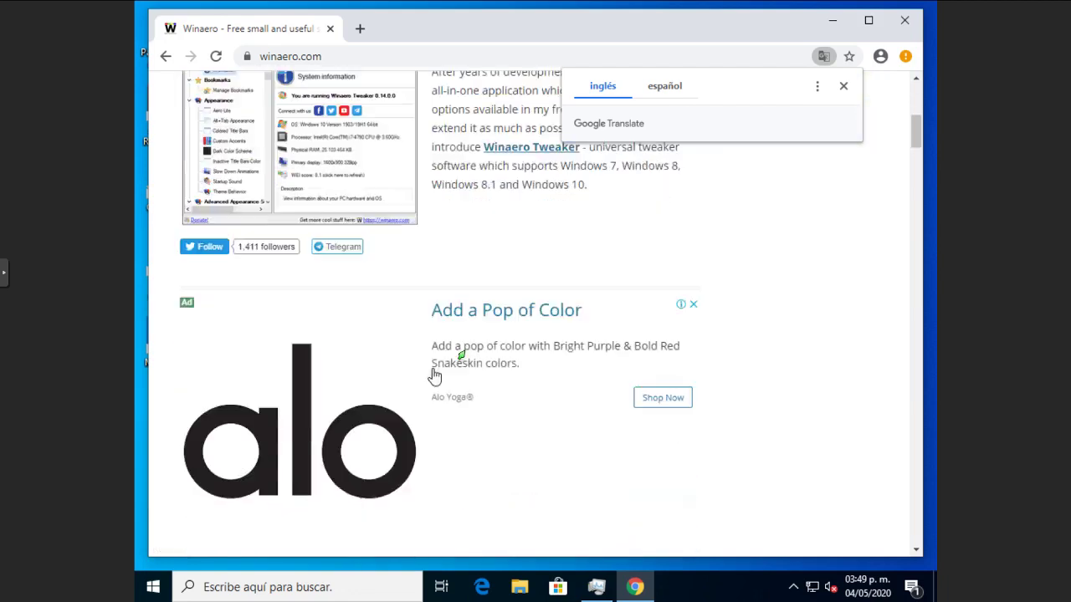
pyautogui.click(843, 86)
pyautogui.scroll(-10, 504, 276)
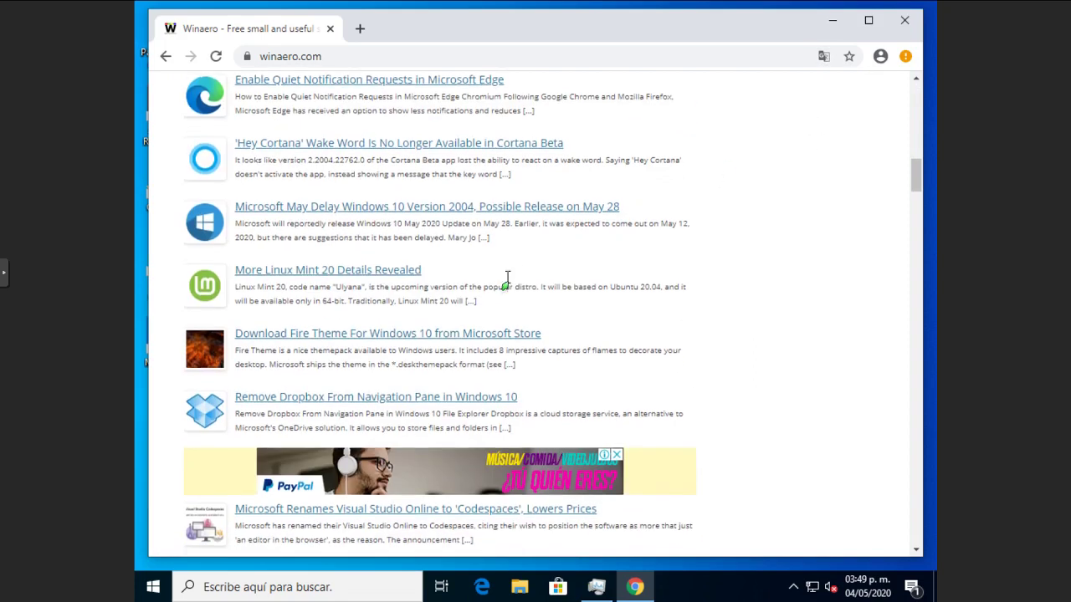
pyautogui.scroll(10, 508, 283)
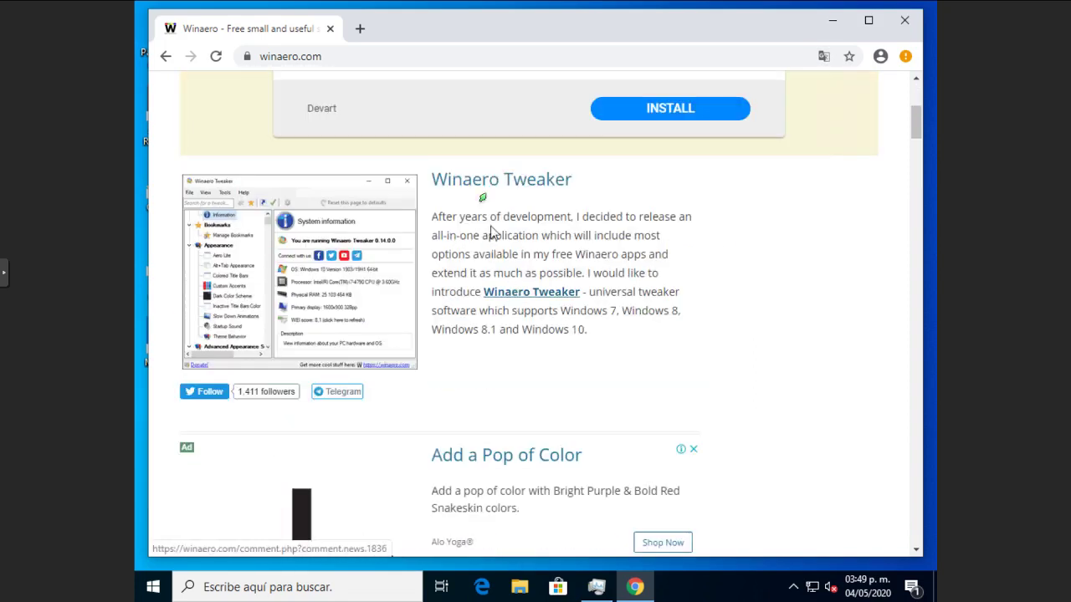
pyautogui.click(483, 185)
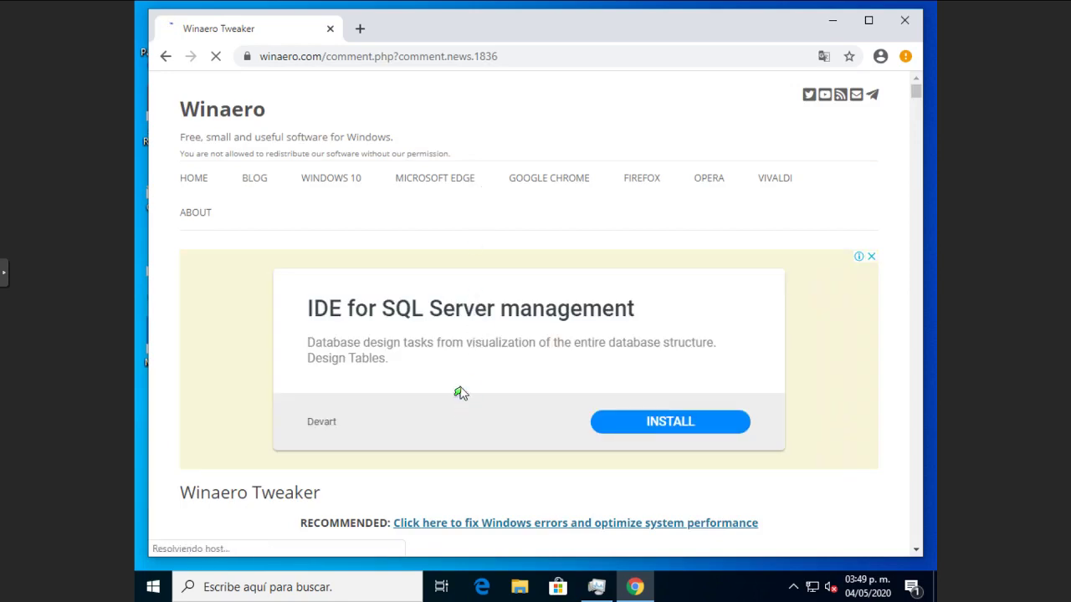
# Step: Open the Winaero Tweaker download page from the useful links in the article
pyautogui.scroll(-5, 461, 392)
pyautogui.scroll(-6, 374, 292)
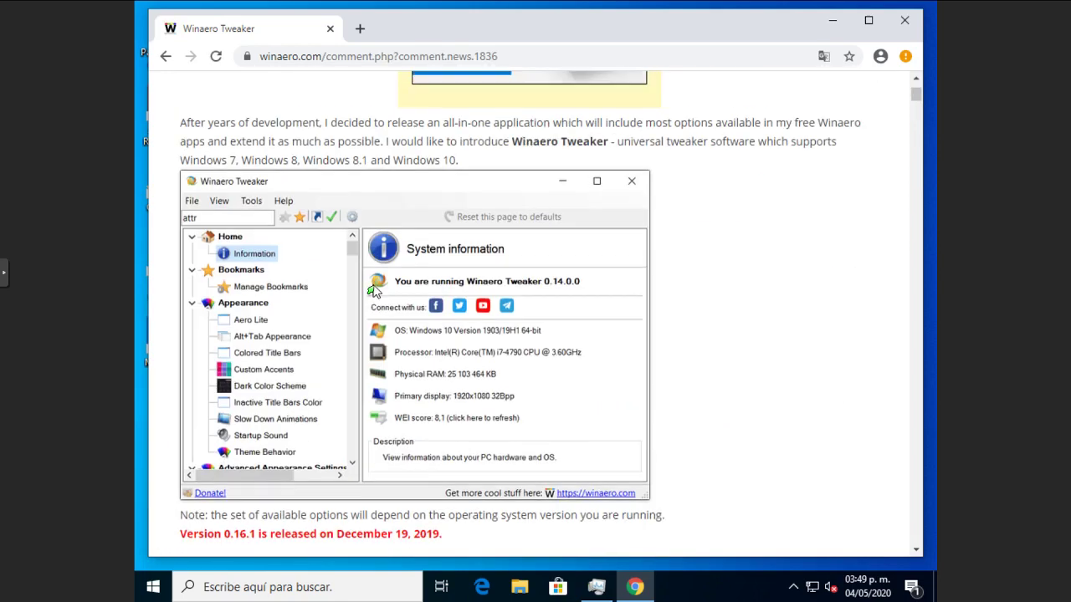
pyautogui.scroll(-1, 374, 292)
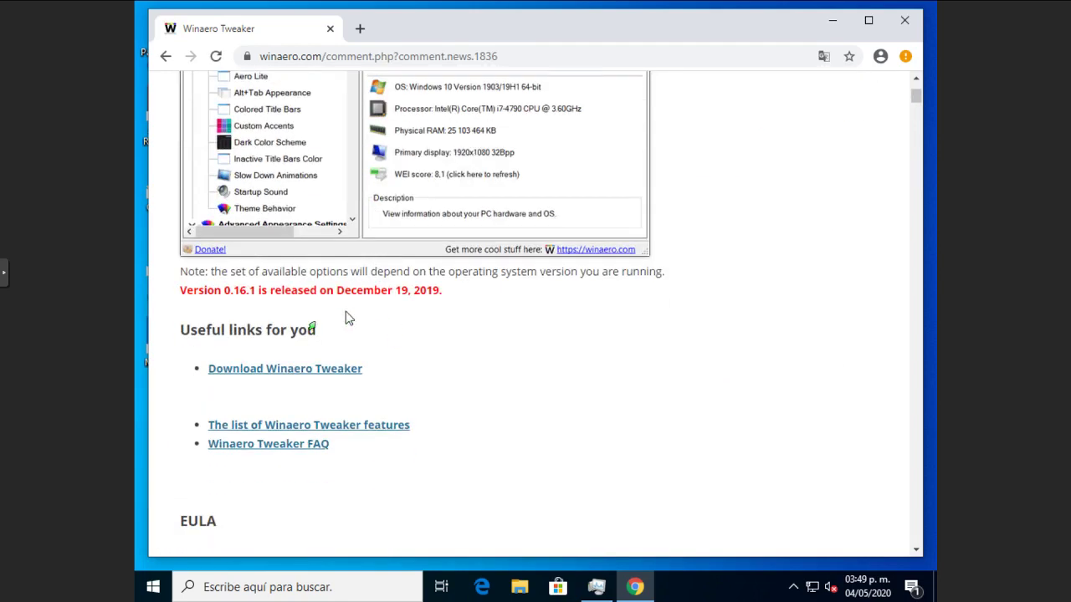
pyautogui.click(245, 372)
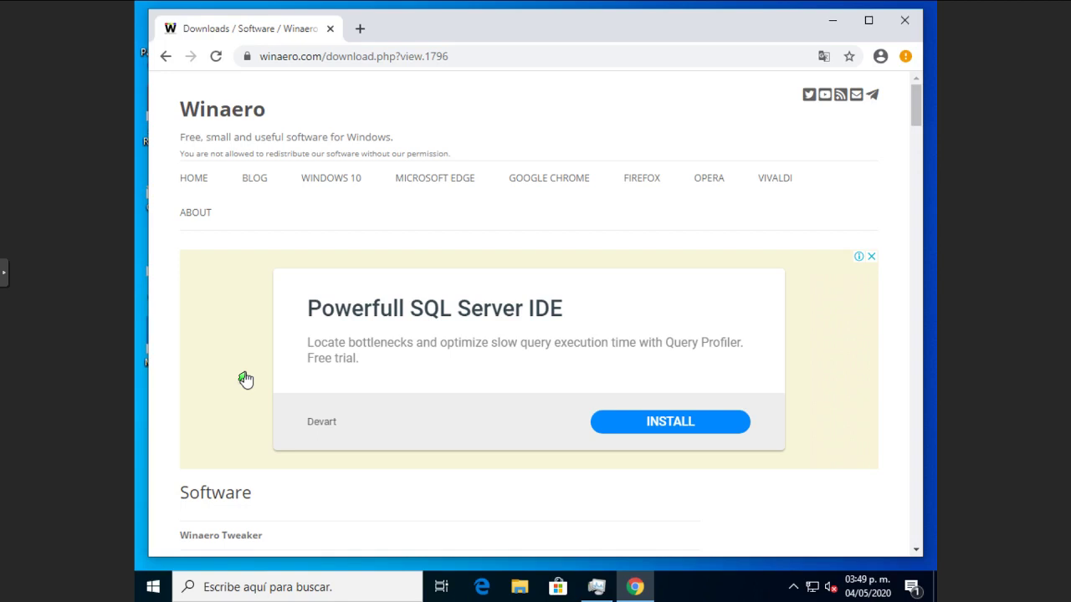
# Step: Download the Winaero Tweaker archive from its software download page
pyautogui.click(155, 588)
pyautogui.click(156, 588)
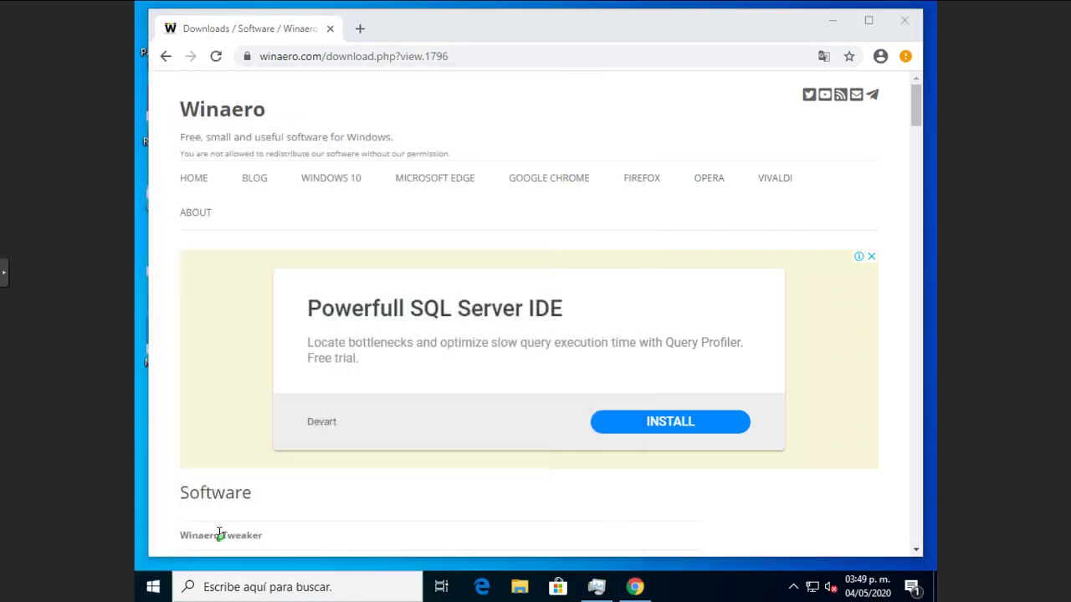
pyautogui.scroll(-2, 399, 268)
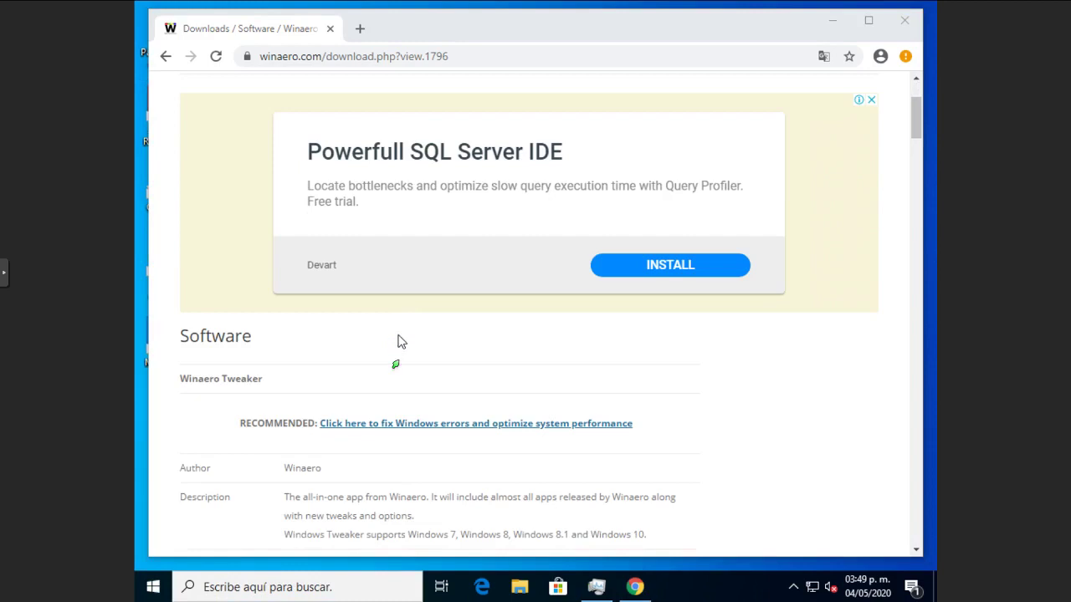
pyautogui.scroll(-4, 402, 423)
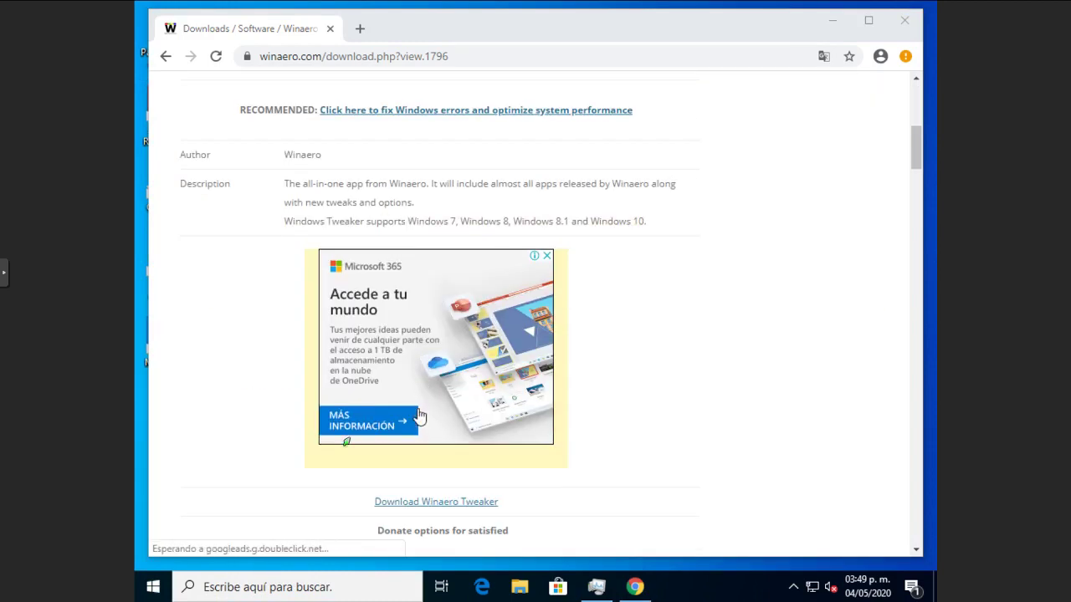
pyautogui.scroll(-1, 365, 441)
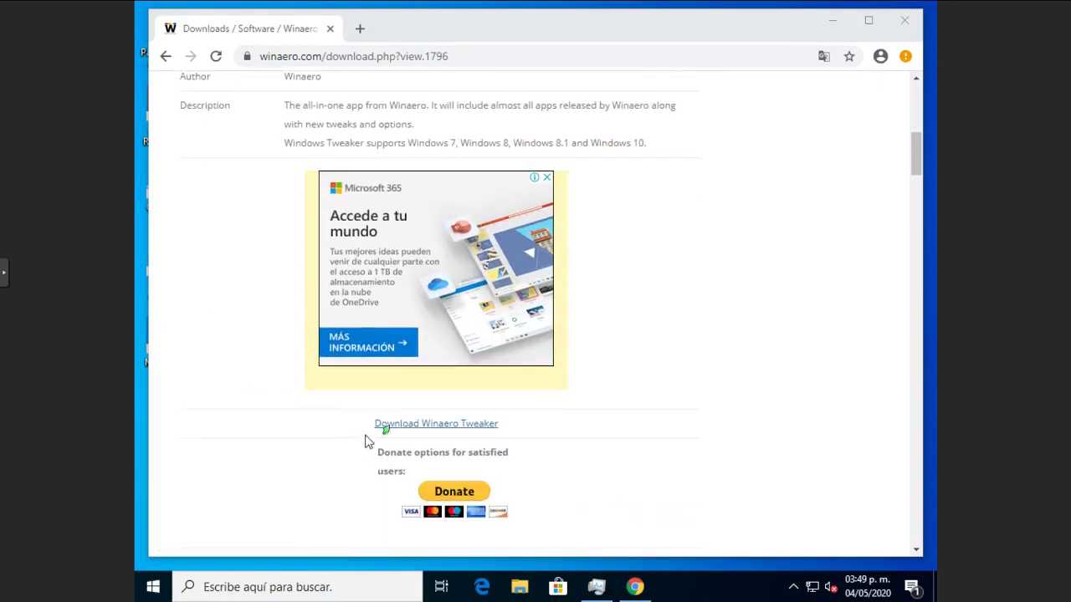
pyautogui.click(427, 425)
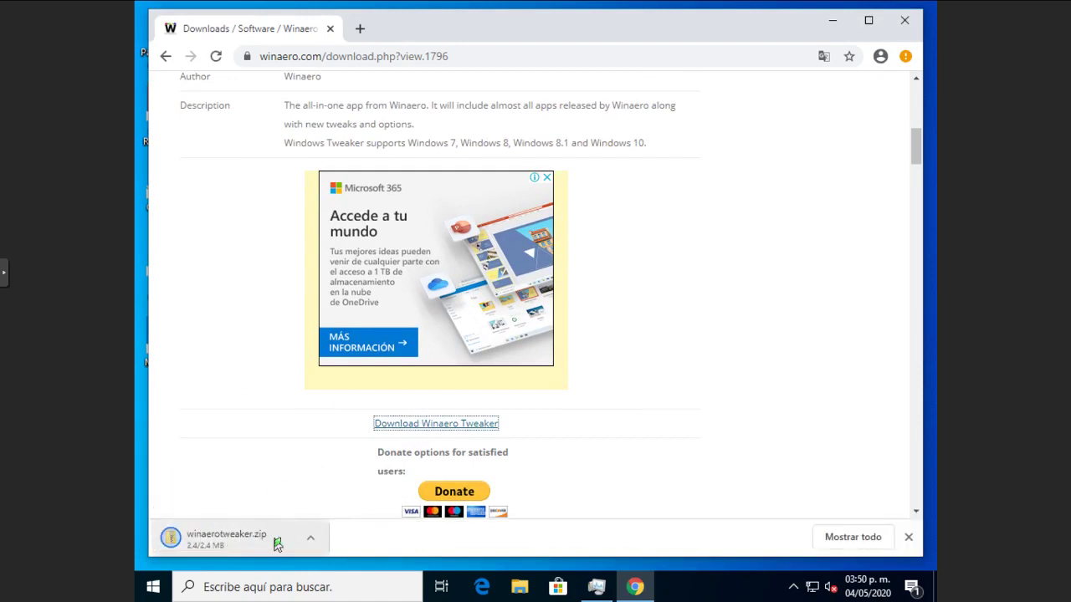
# Step: Show winaerotweaker.zip in its folder and extract it to Downloads\winaerotweaker without displaying the extracted files on completion
pyautogui.click(310, 540)
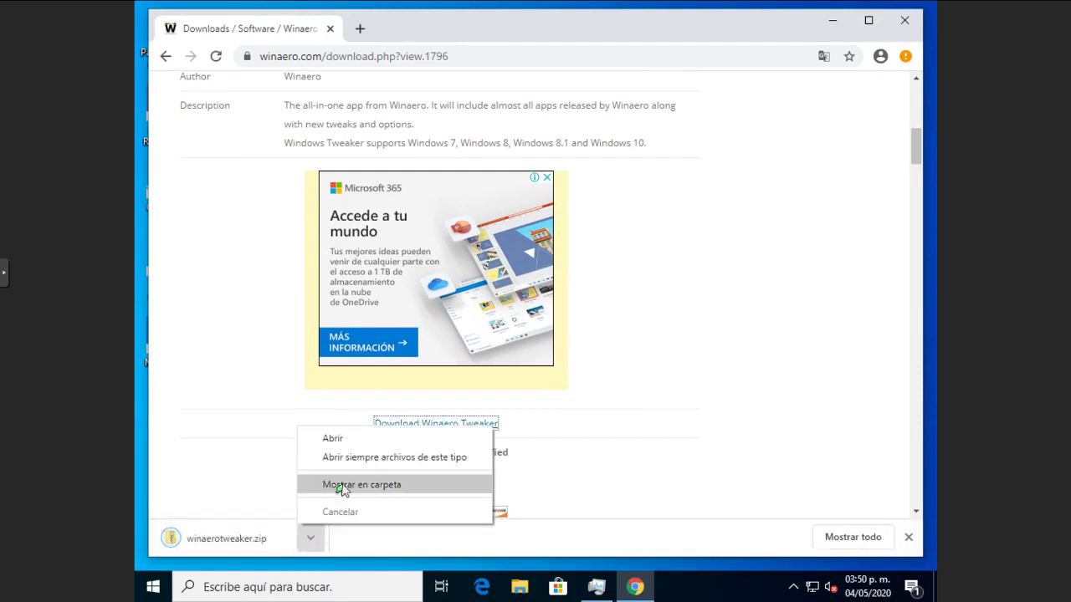
pyautogui.click(343, 481)
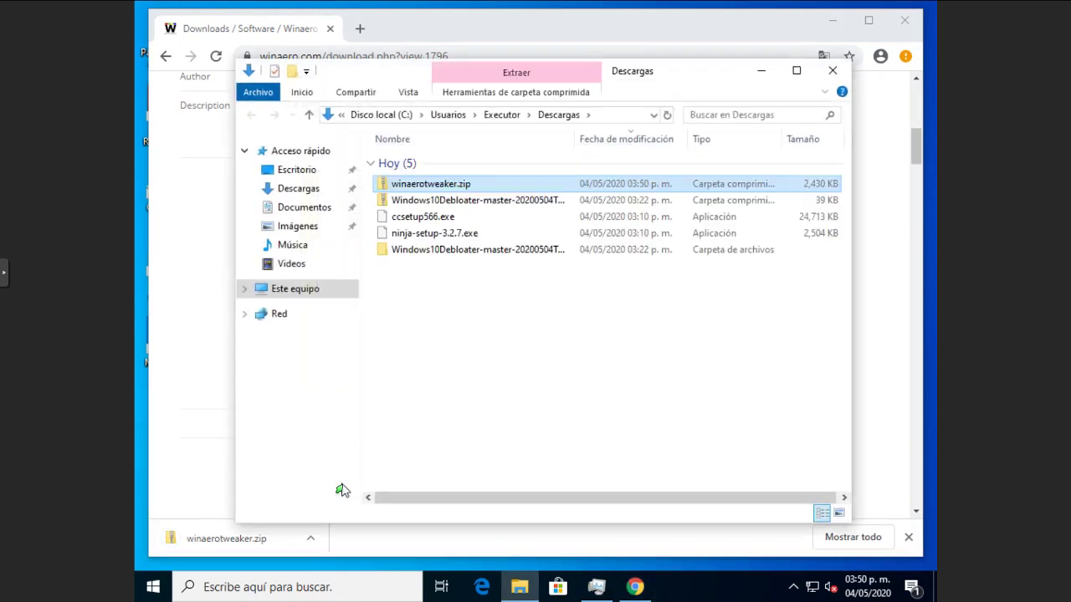
pyautogui.rightClick(439, 188)
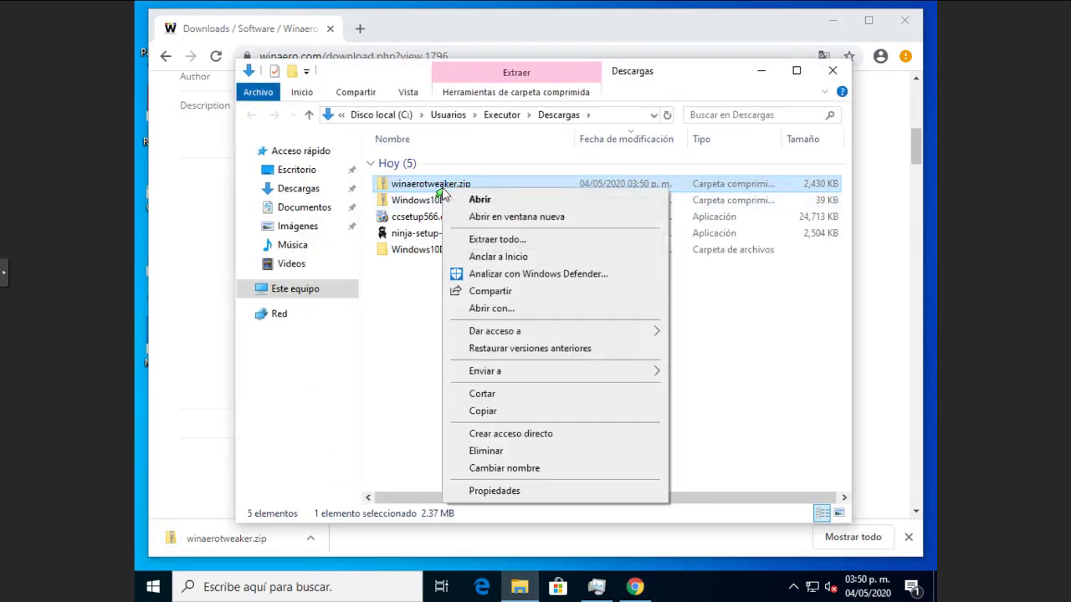
pyautogui.click(506, 240)
pyautogui.click(433, 266)
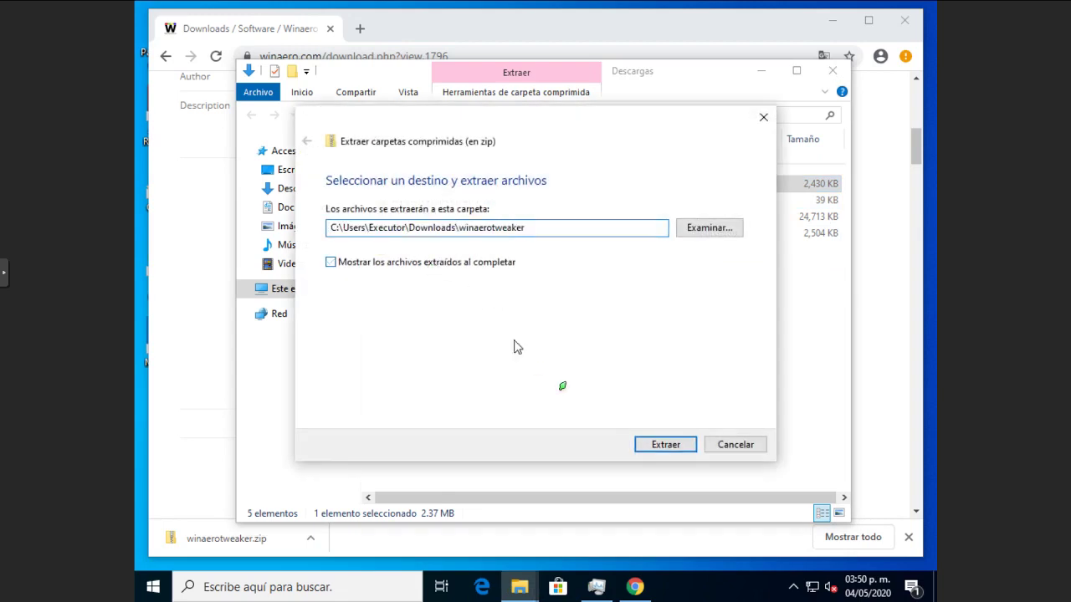
pyautogui.click(655, 445)
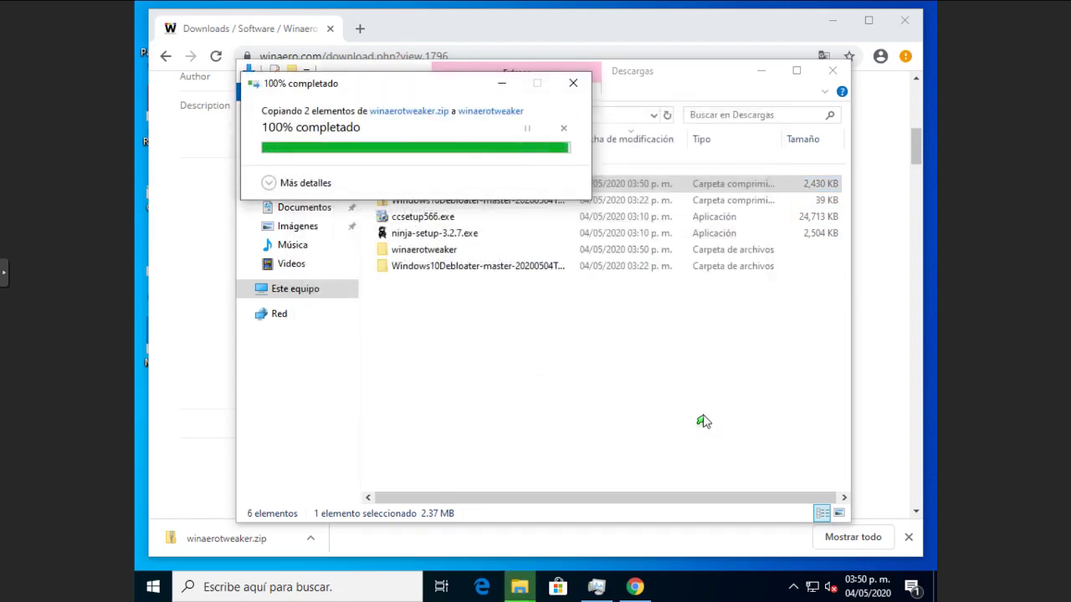
# Step: Run WinaeroTweaker-0.16.1.0-setup.exe from the extracted winaerotweaker folder and allow it to make changes
pyautogui.click(424, 251)
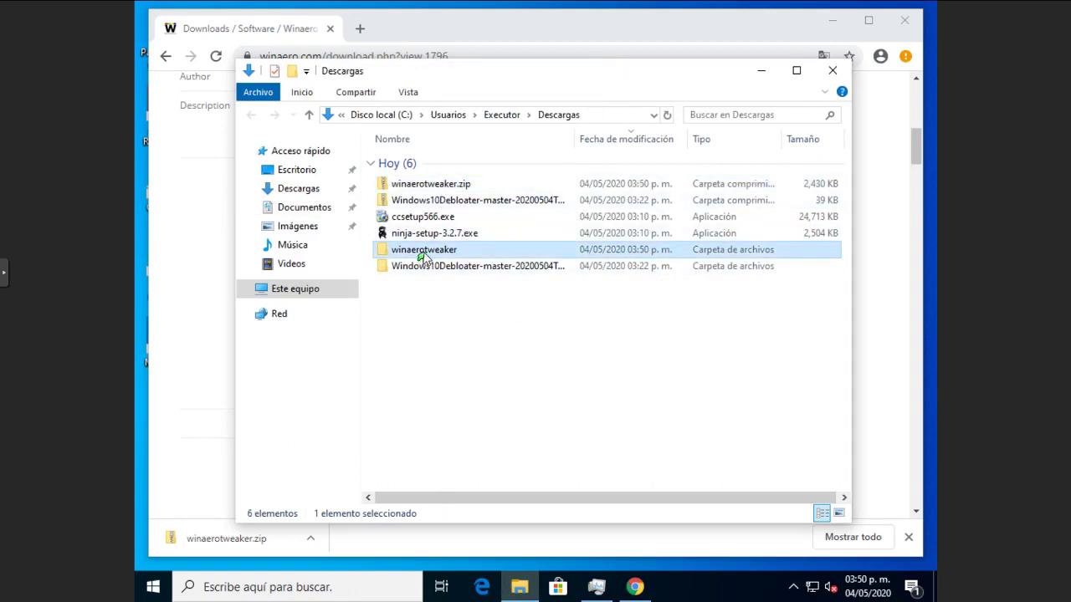
pyautogui.doubleClick(422, 253)
pyautogui.click(431, 186)
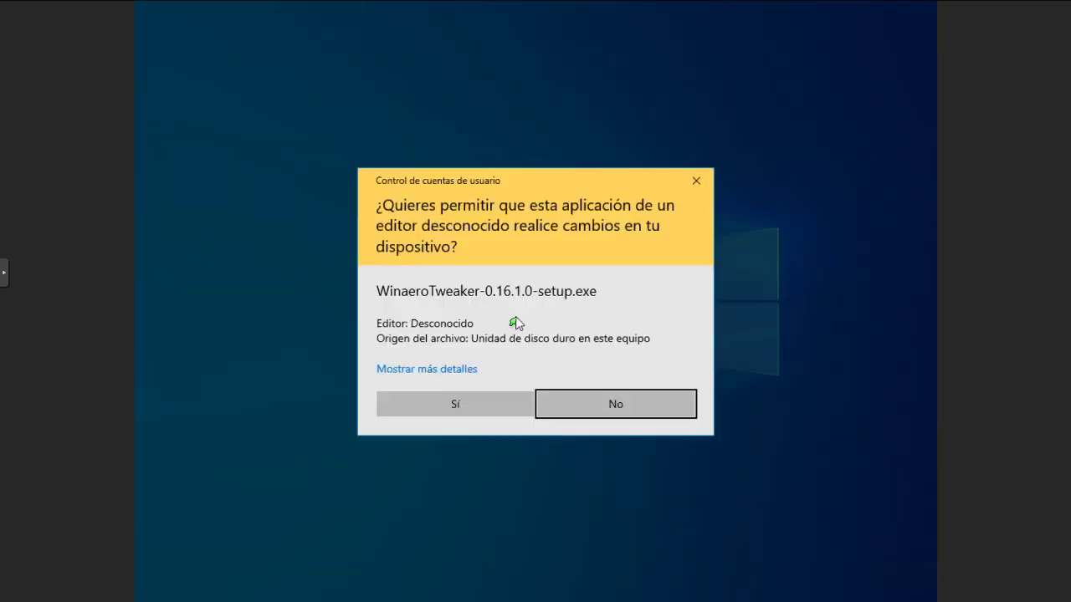
pyautogui.click(482, 400)
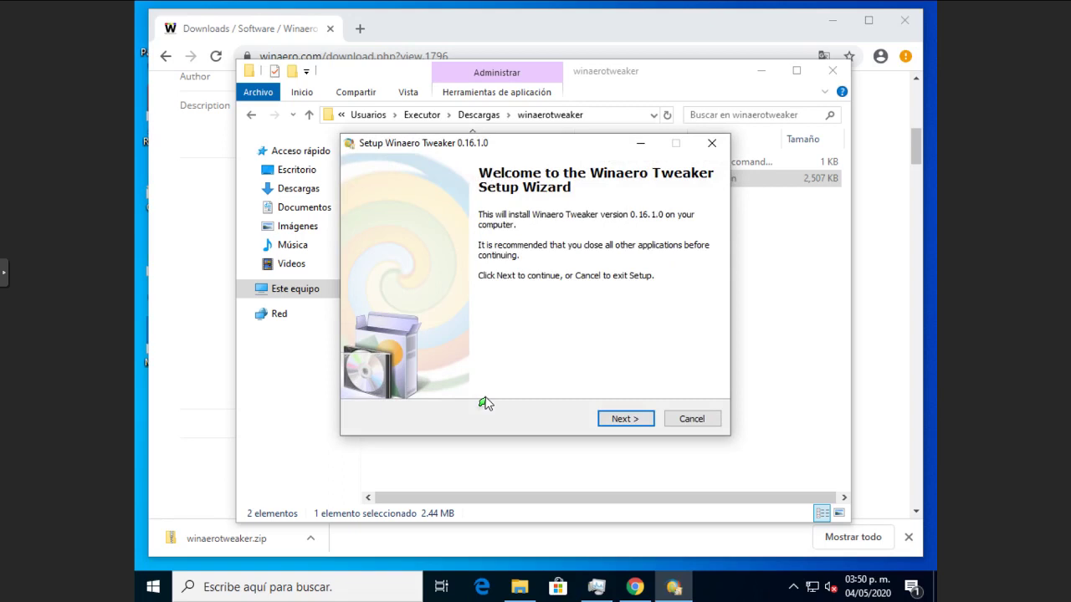
# Step: Complete the Winaero Tweaker setup in portable mode, accepting the license agreement and extracting to C:\WinaeroTweaker
pyautogui.click(619, 420)
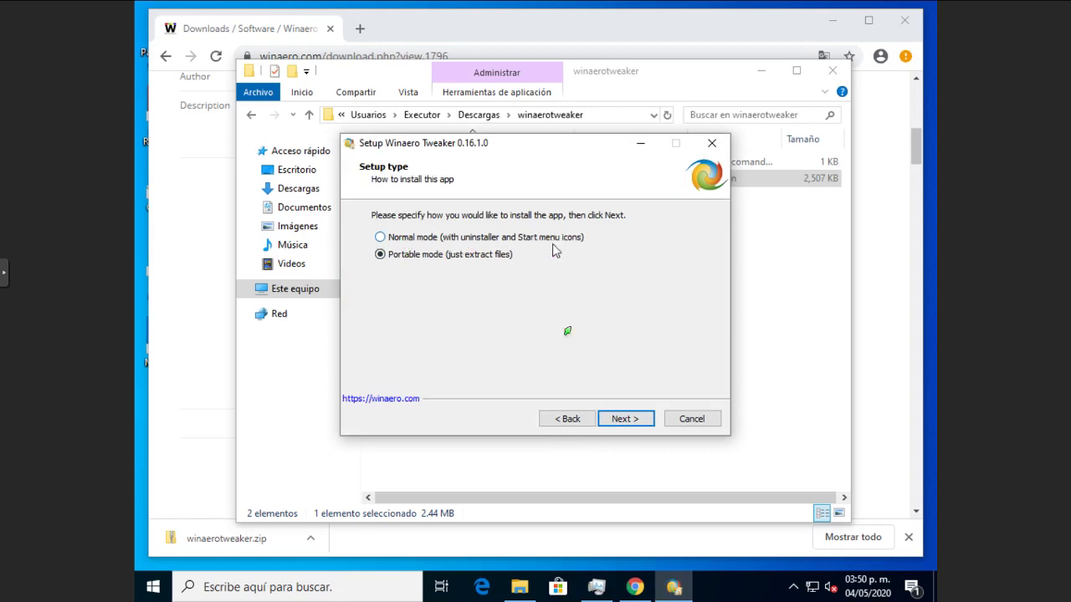
pyautogui.click(626, 419)
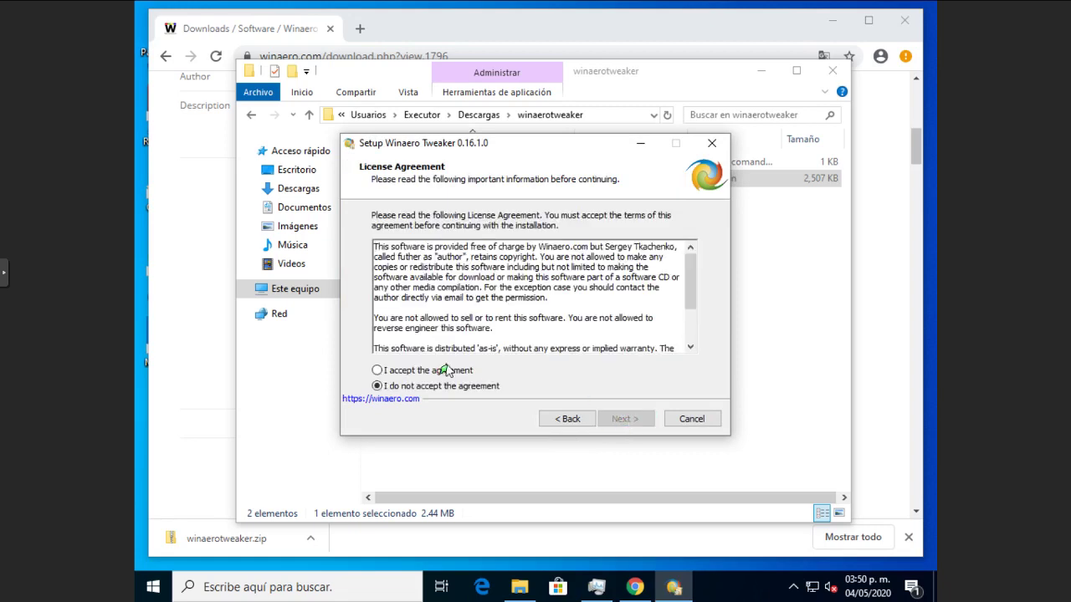
pyautogui.click(447, 372)
pyautogui.click(626, 419)
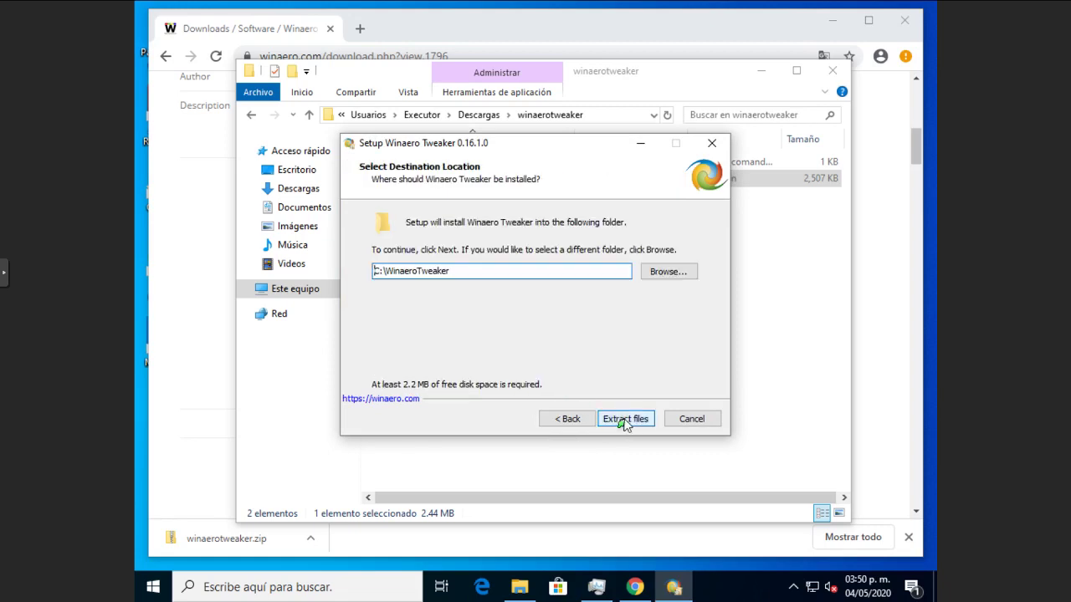
pyautogui.click(625, 419)
pyautogui.click(626, 419)
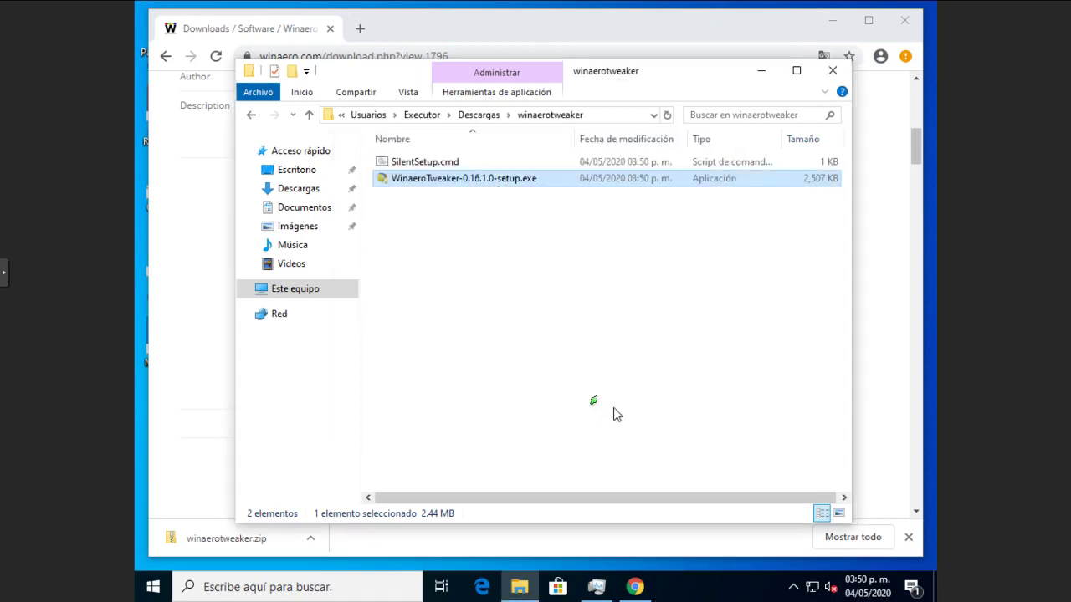
# Step: Go to the C: drive and open the WinaeroTweaker folder
pyautogui.click(608, 117)
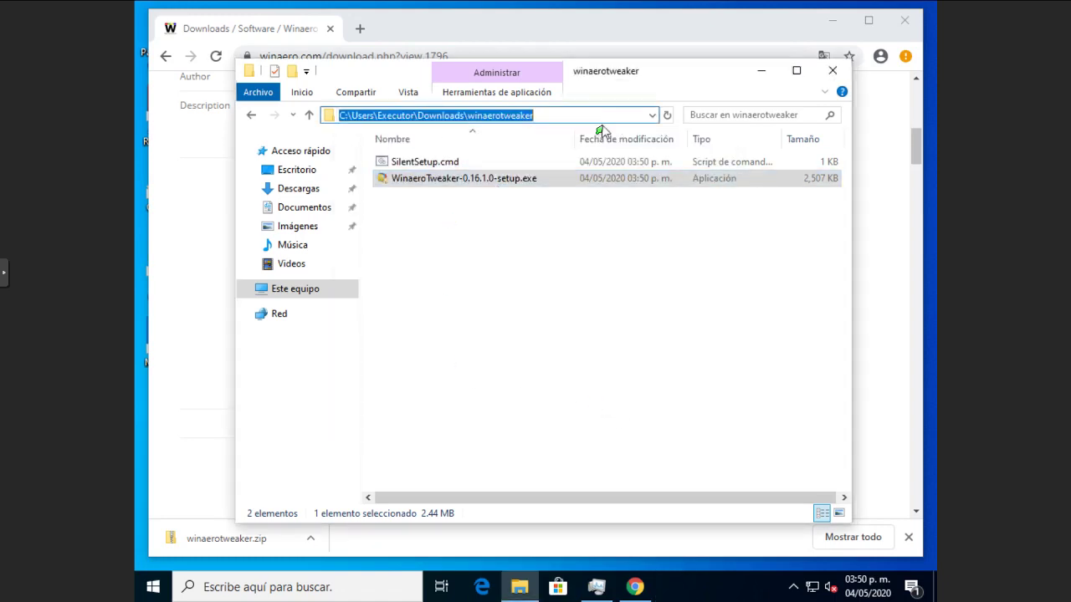
pyautogui.write('c')
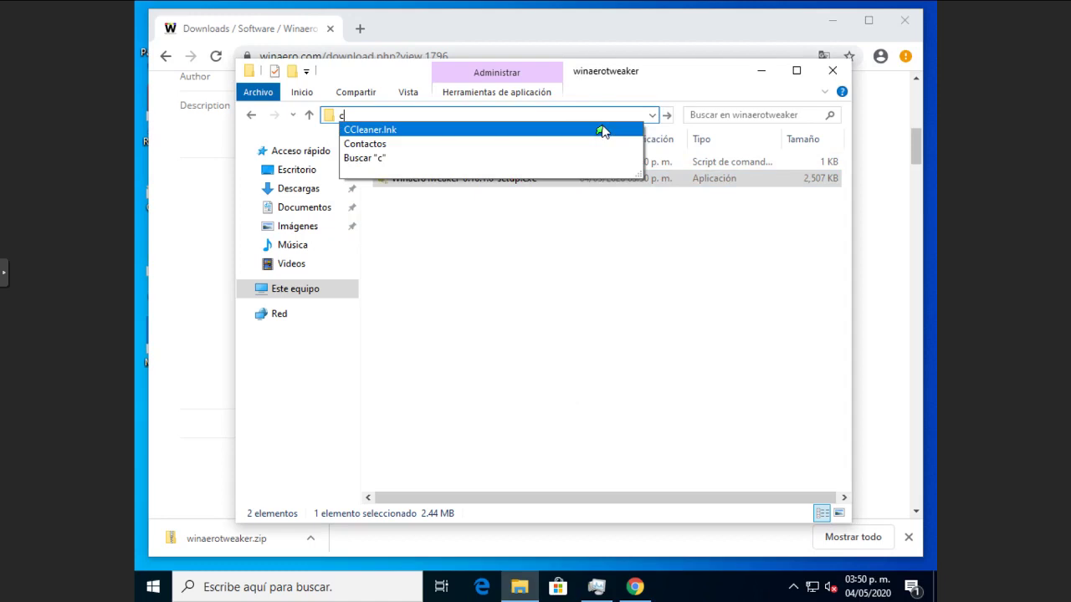
pyautogui.write(':')
pyautogui.press('Return')
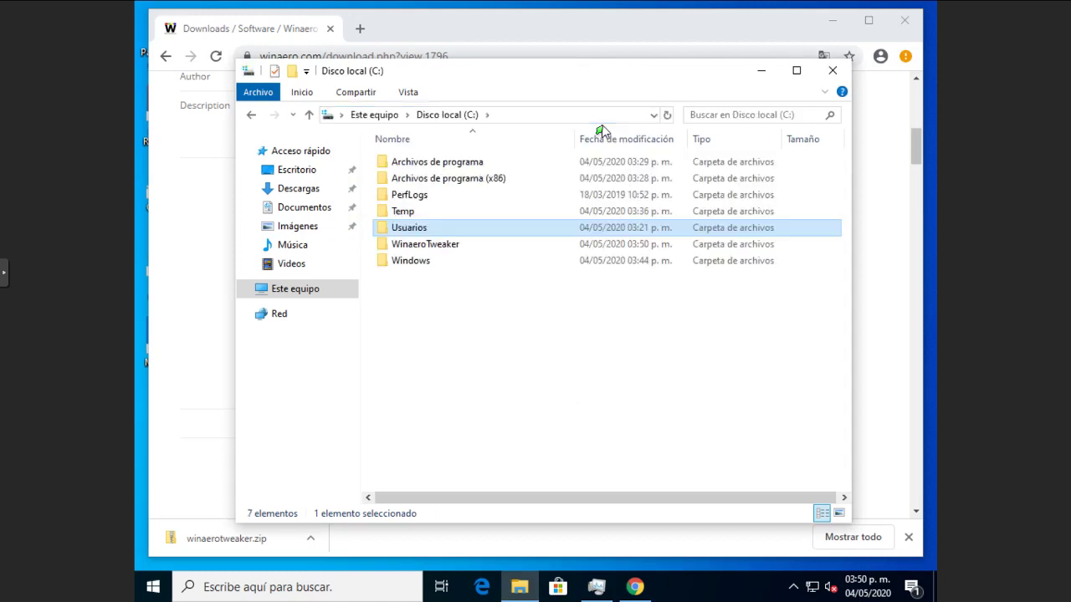
pyautogui.click(452, 243)
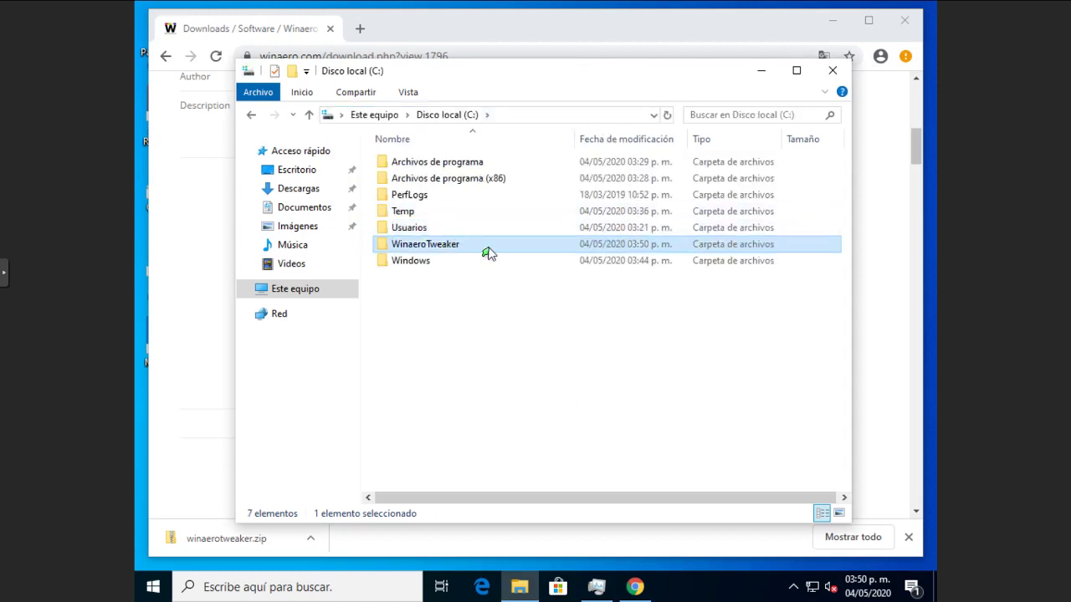
pyautogui.doubleClick(486, 250)
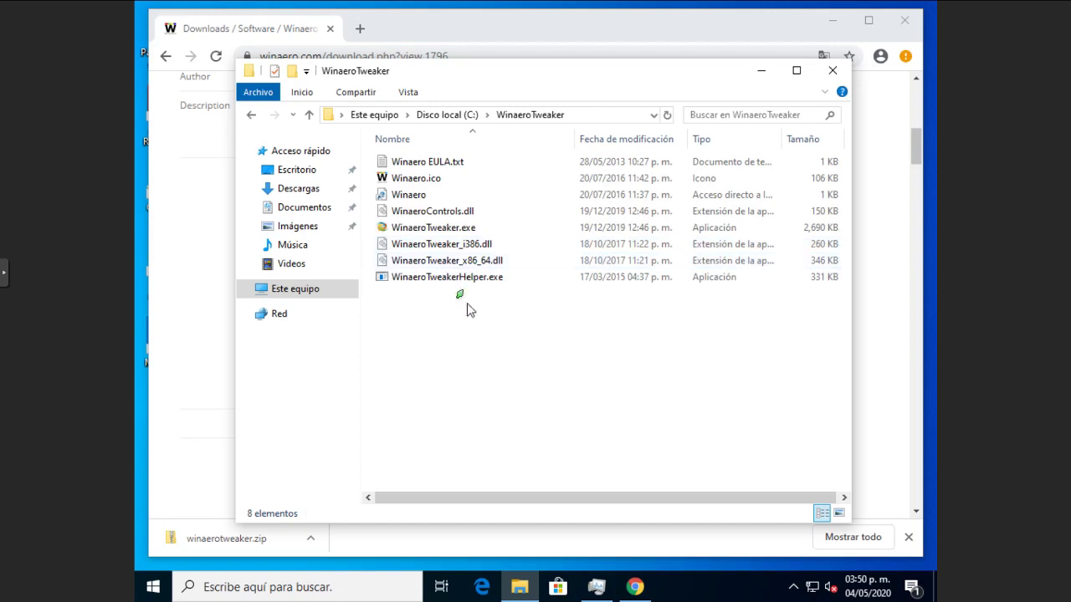
# Step: Launch WinaeroTweaker.exe with the other windows minimized, accepting its license agreement and allowing it to make changes
pyautogui.click(443, 229)
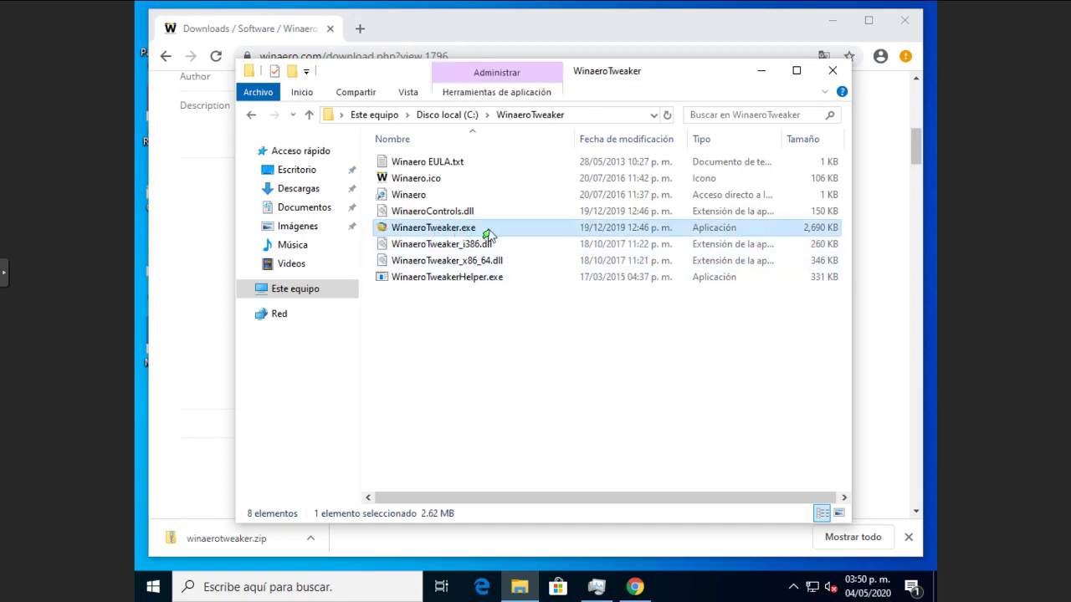
pyautogui.doubleClick(488, 234)
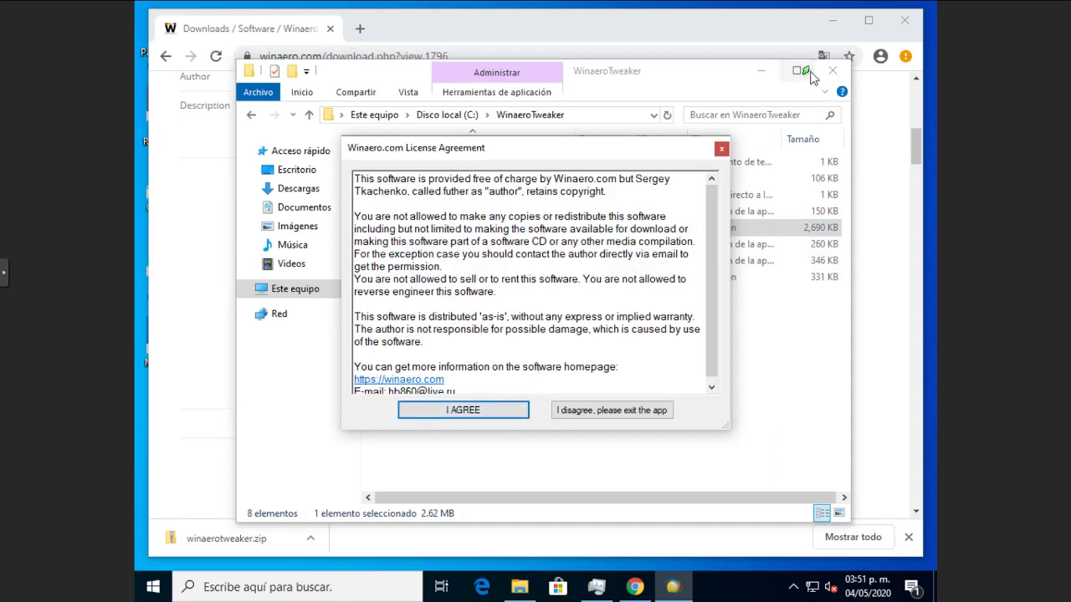
pyautogui.click(835, 20)
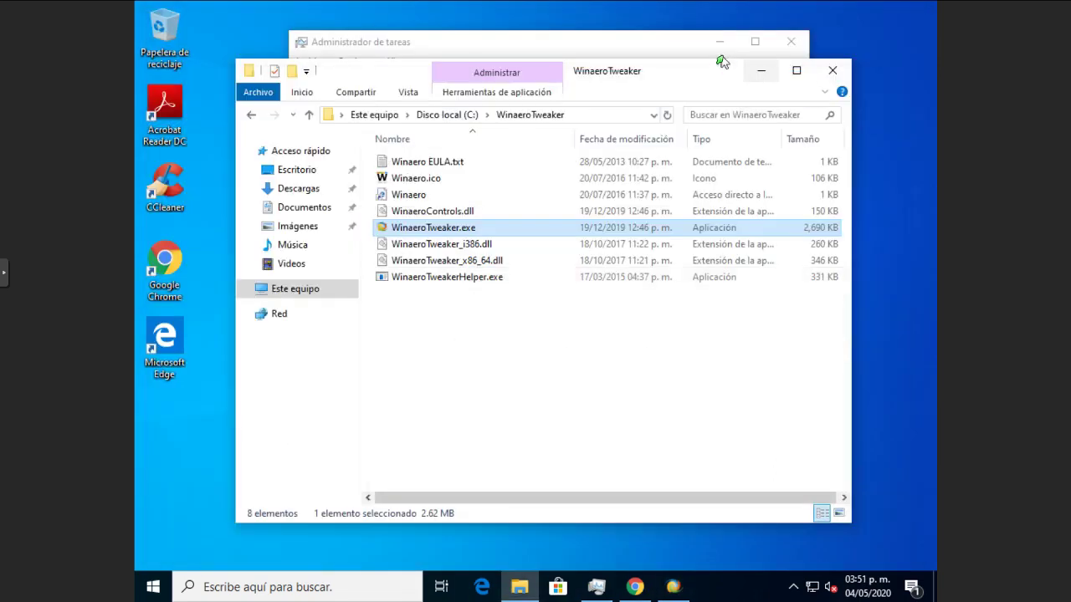
pyautogui.click(757, 71)
pyautogui.click(713, 44)
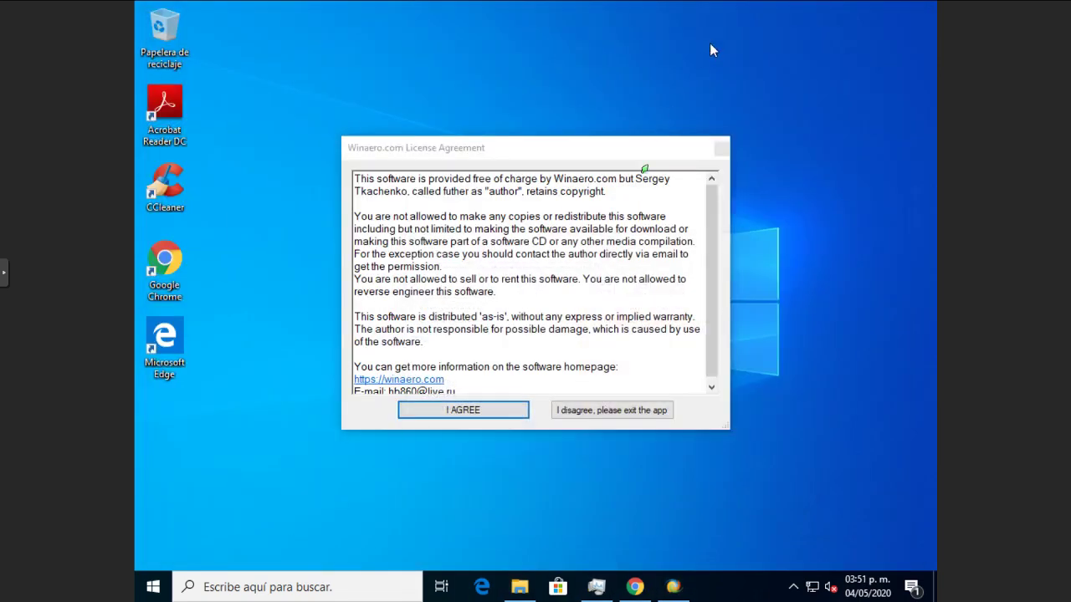
pyautogui.click(479, 411)
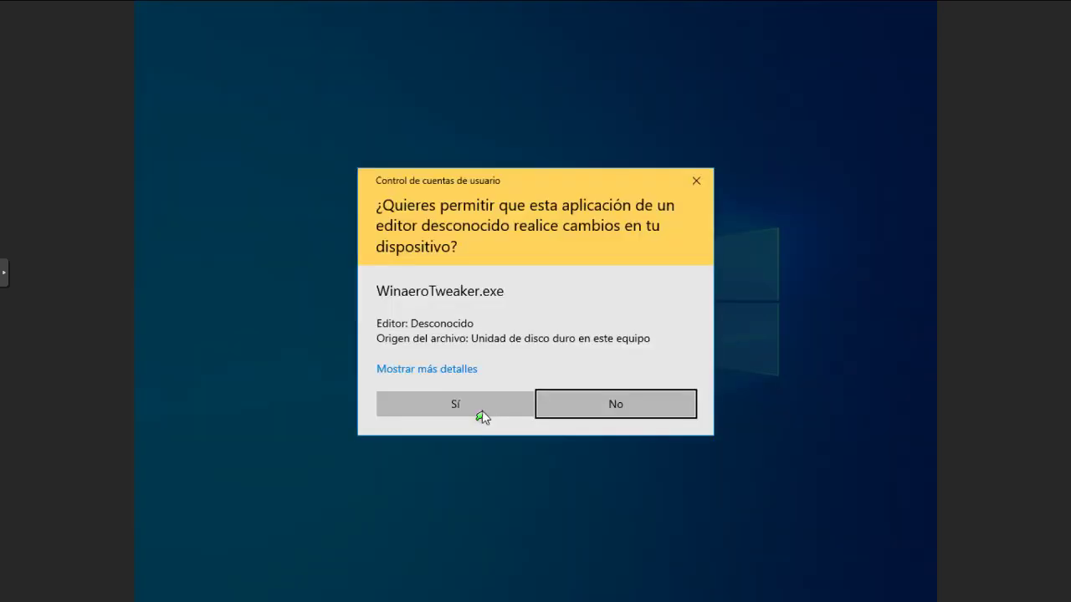
pyautogui.click(476, 407)
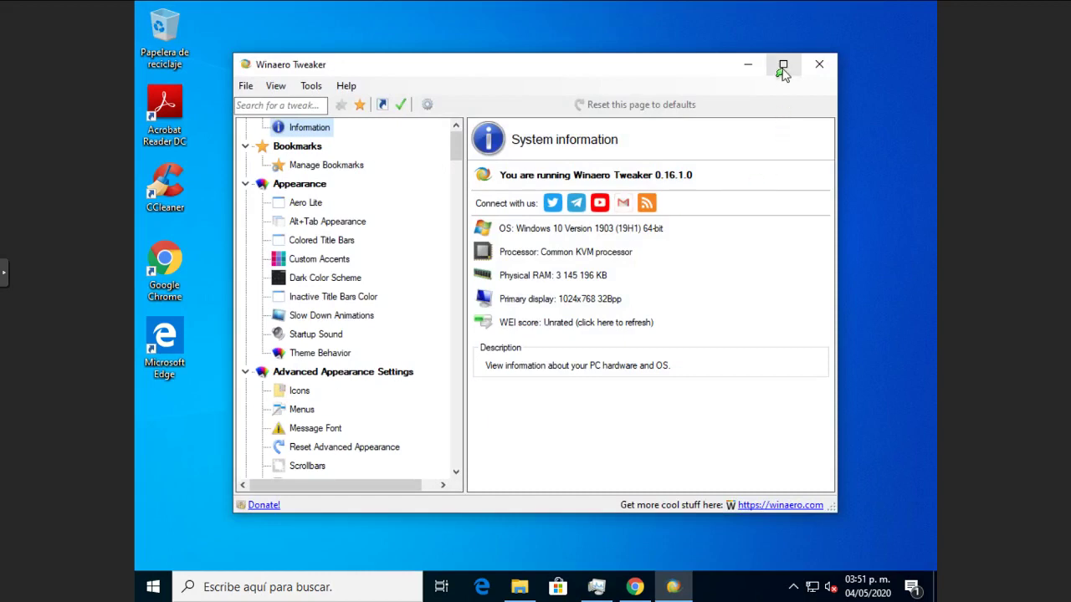
# Step: Maximize Winaero Tweaker and enable the Aero Lite theme in the Appearance settings
pyautogui.click(783, 65)
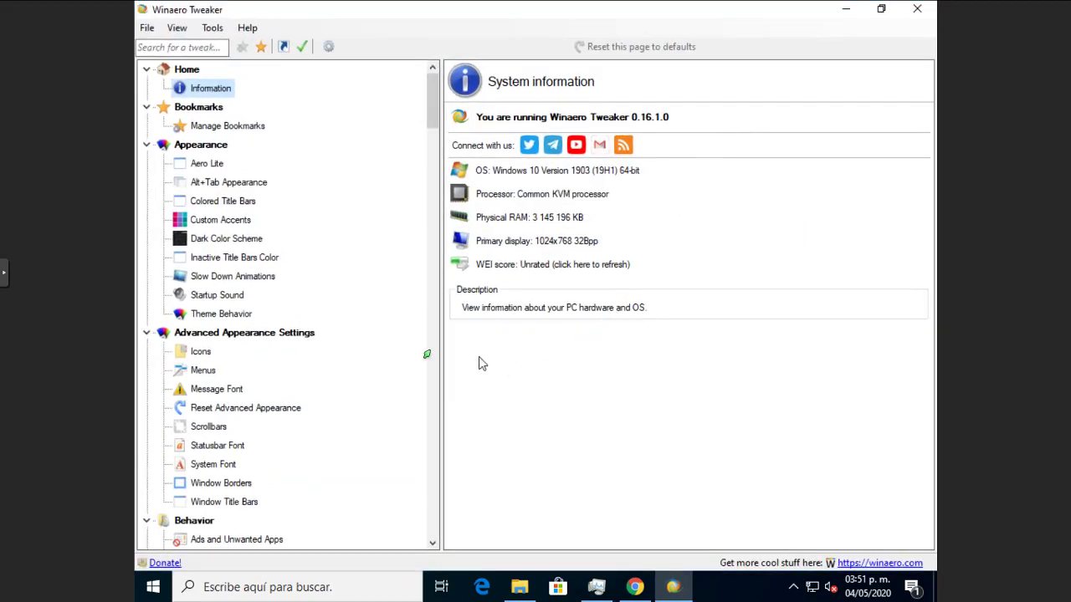
pyautogui.click(214, 167)
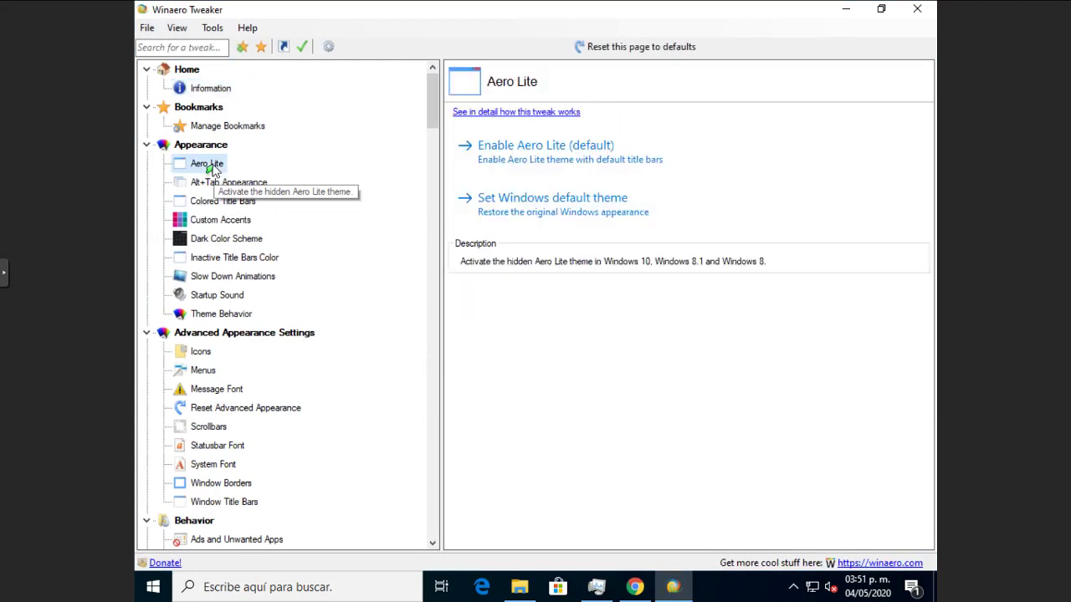
pyautogui.click(520, 217)
pyautogui.click(516, 163)
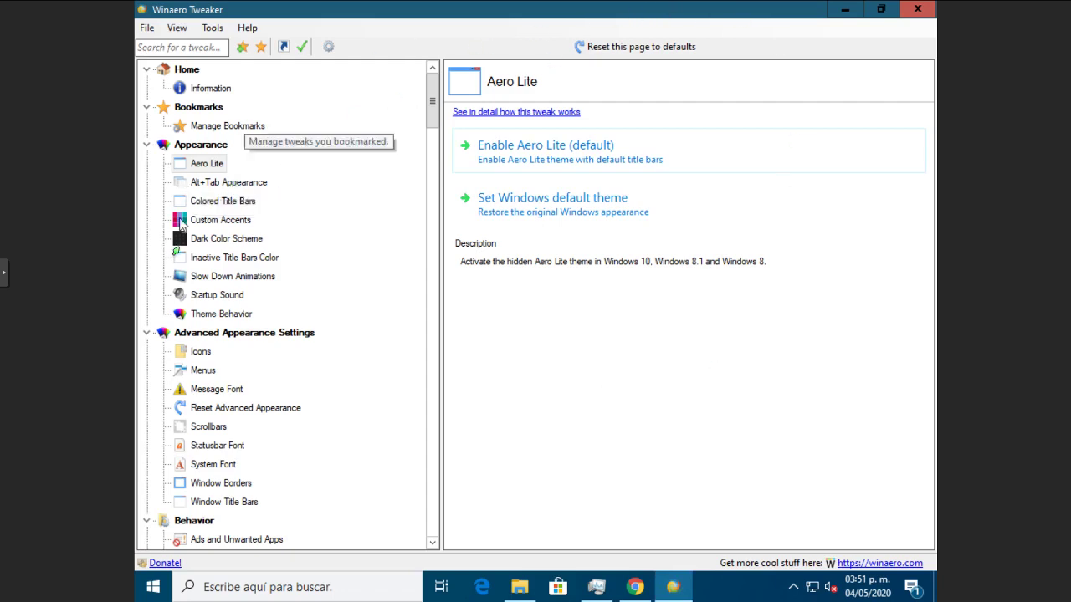
pyautogui.click(238, 184)
pyautogui.click(192, 163)
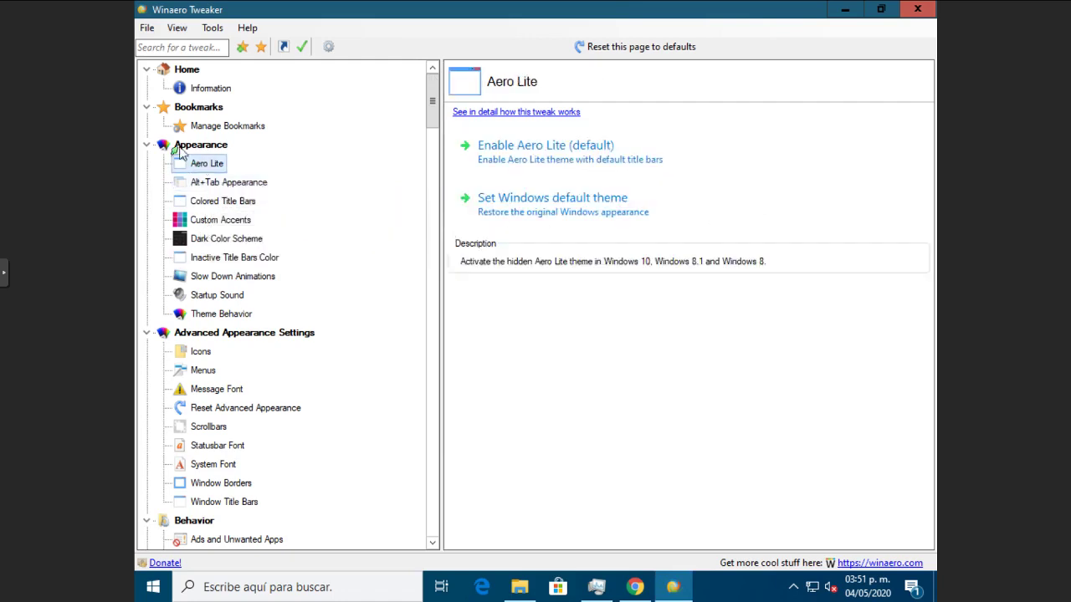
# Step: Disable ads in Windows 10 under Ads and Unwanted Apps, covering every listed ad, tip and suggestion option
pyautogui.click(146, 107)
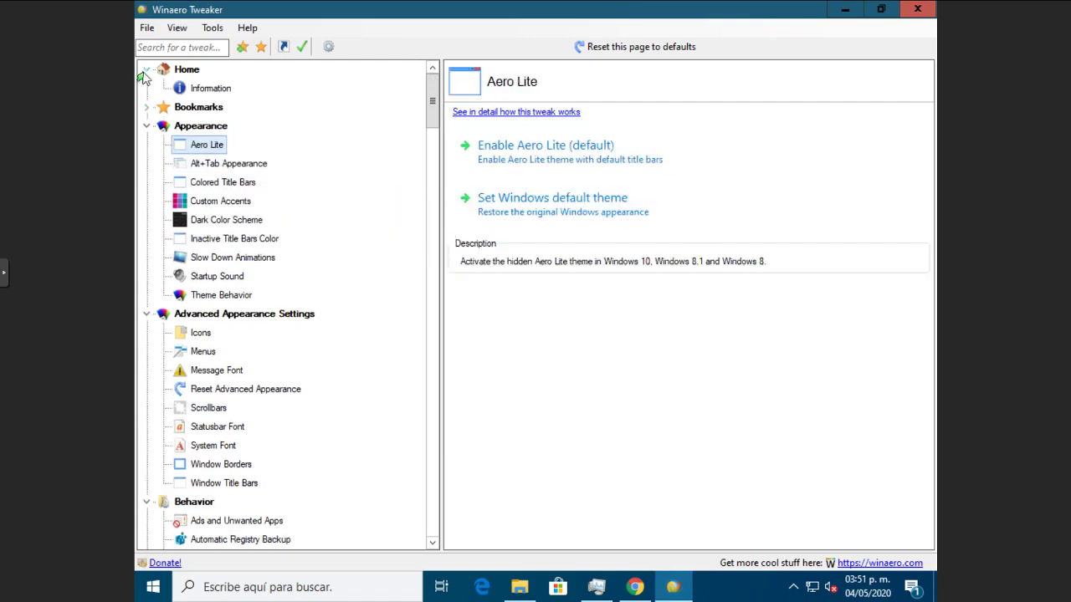
pyautogui.click(147, 70)
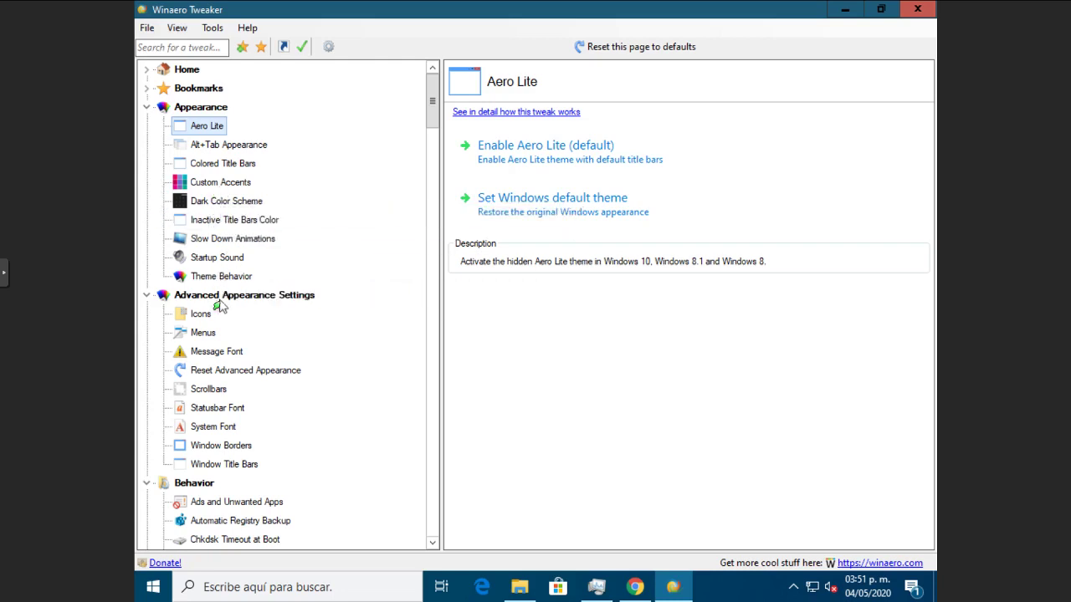
pyautogui.scroll(-3, 303, 278)
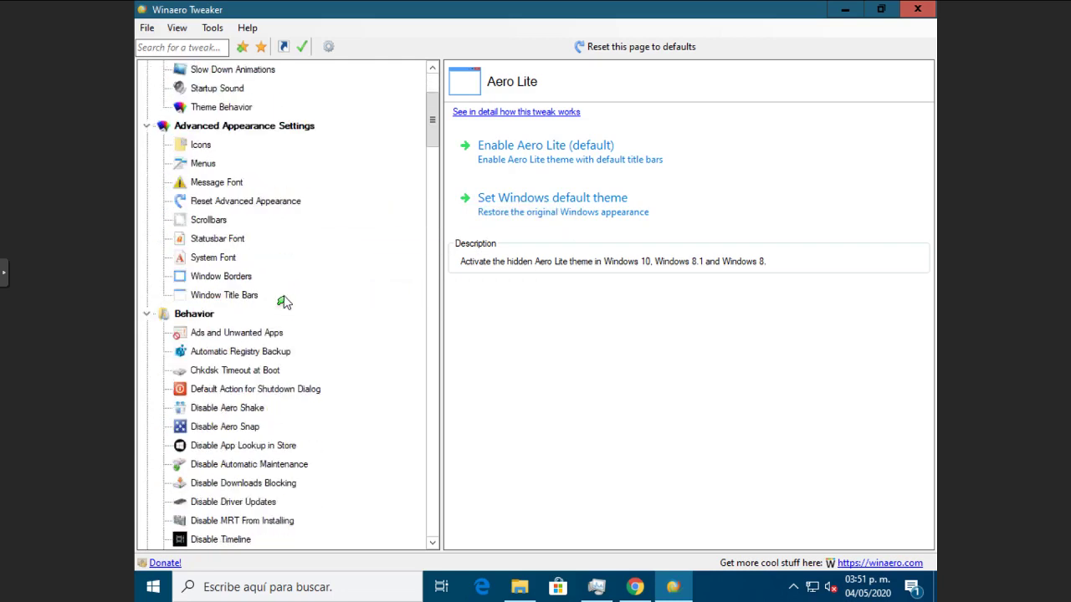
pyautogui.click(255, 335)
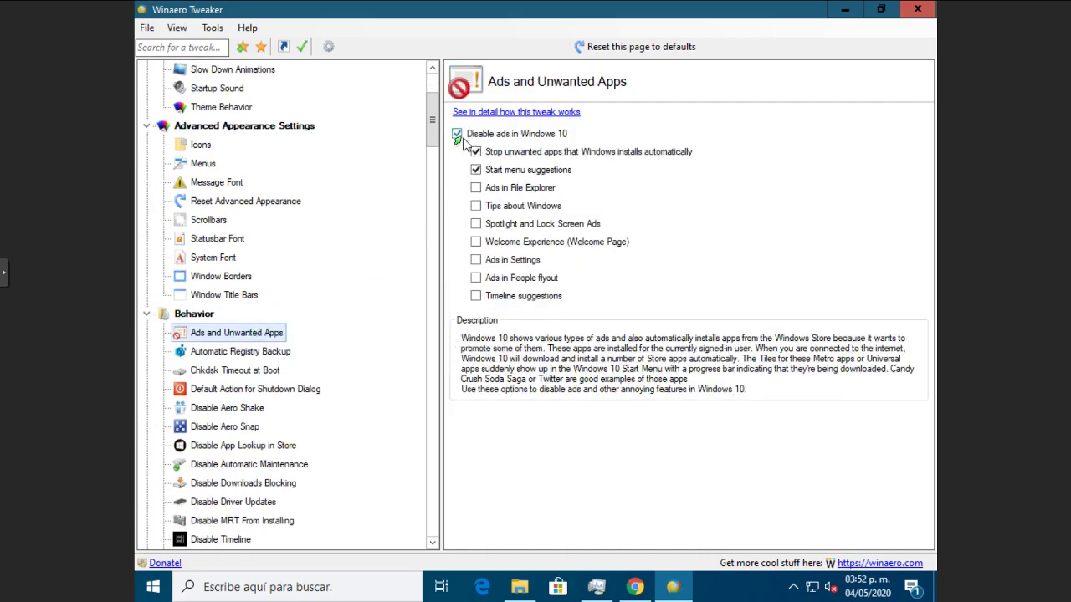
pyautogui.click(458, 135)
pyautogui.click(458, 136)
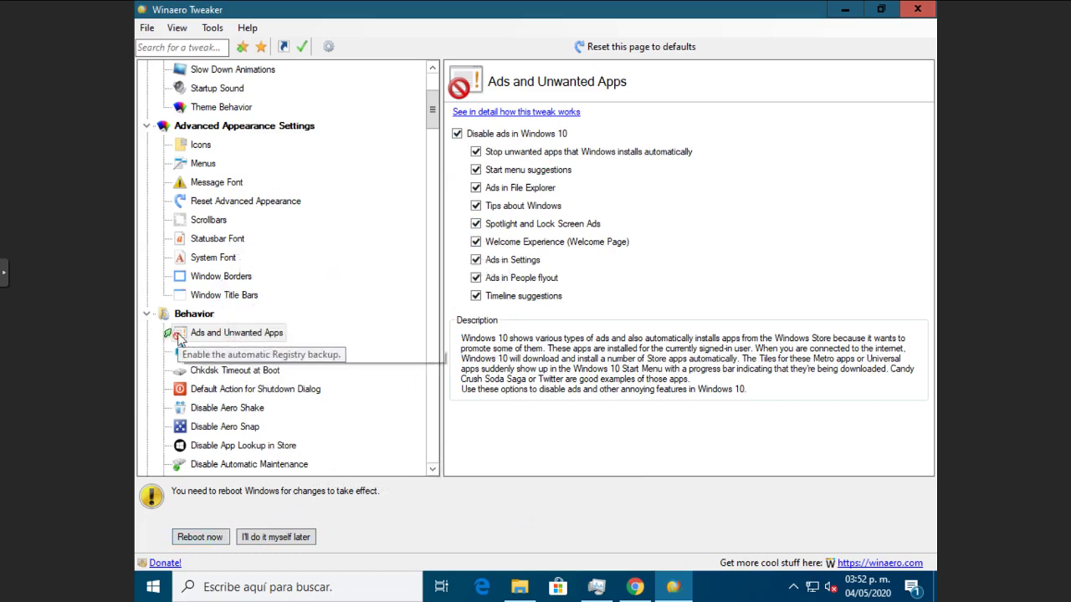
# Step: Collapse the Appearance and Advanced Appearance Settings categories and disable Timeline in the Behavior settings
pyautogui.click(148, 130)
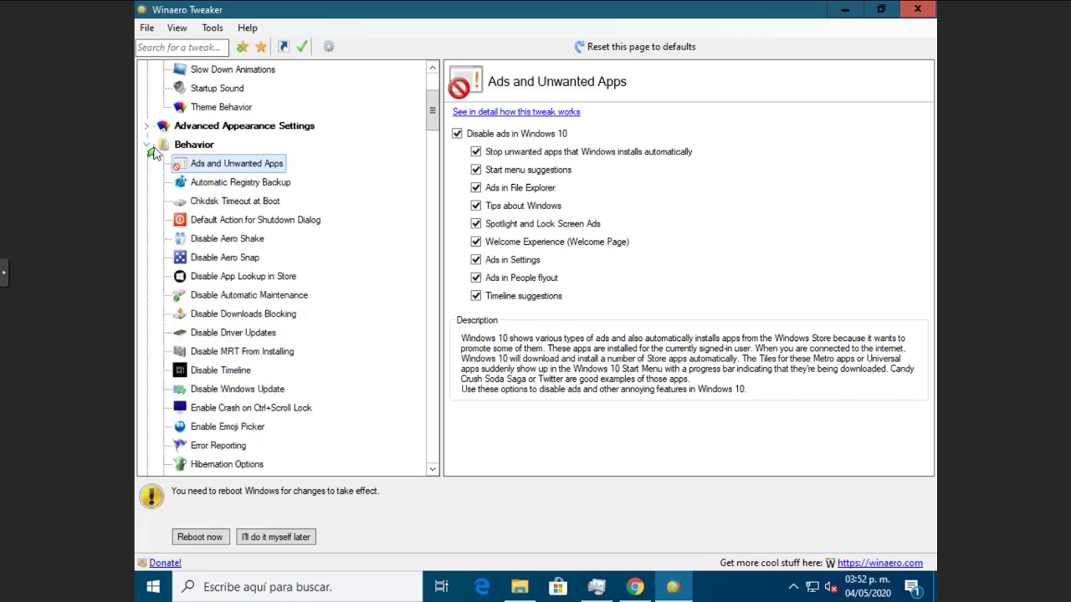
pyautogui.scroll(3, 153, 153)
pyautogui.click(146, 108)
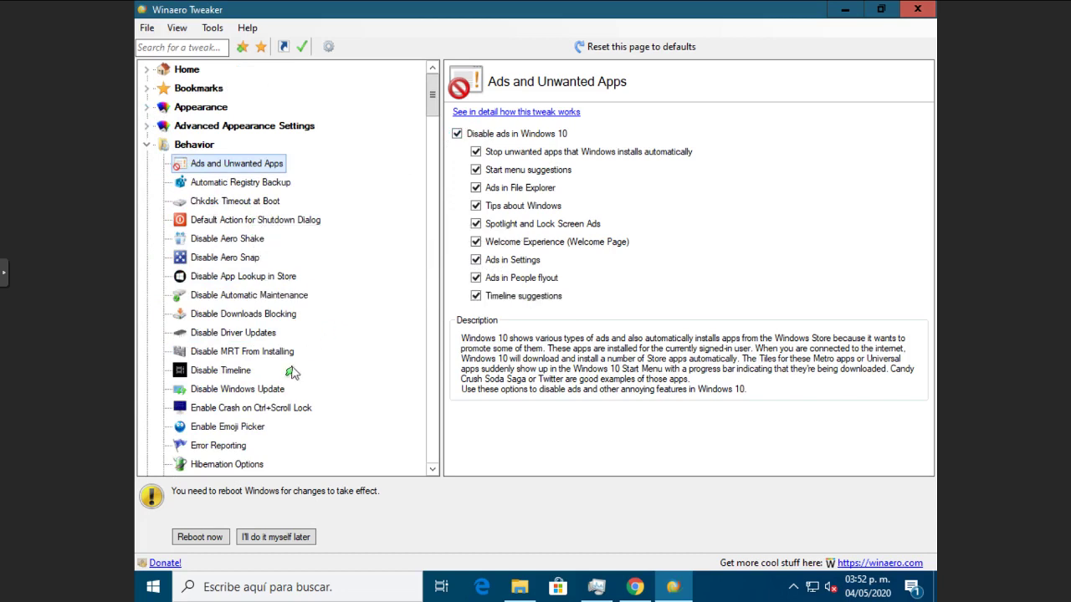
pyautogui.click(236, 373)
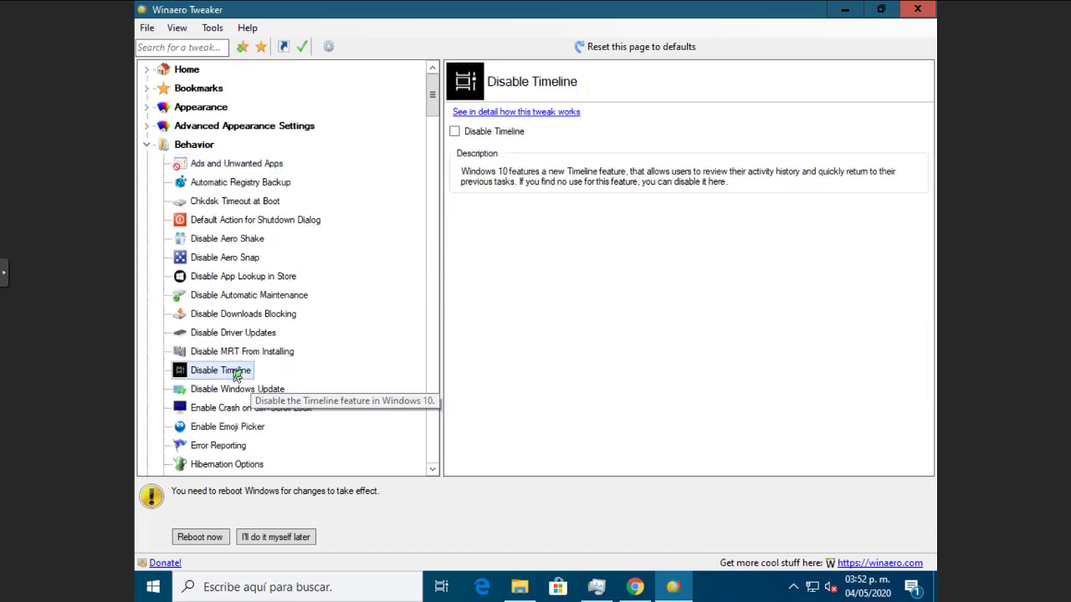
pyautogui.click(451, 134)
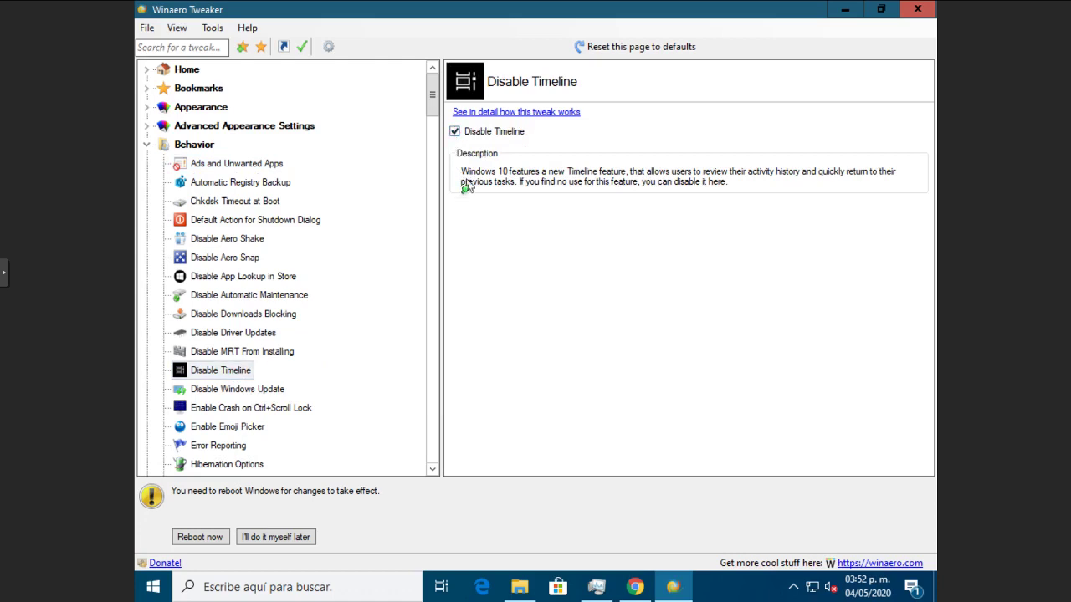
# Step: Look through the activity timeline in Task View and return to Winaero Tweaker
pyautogui.click(440, 588)
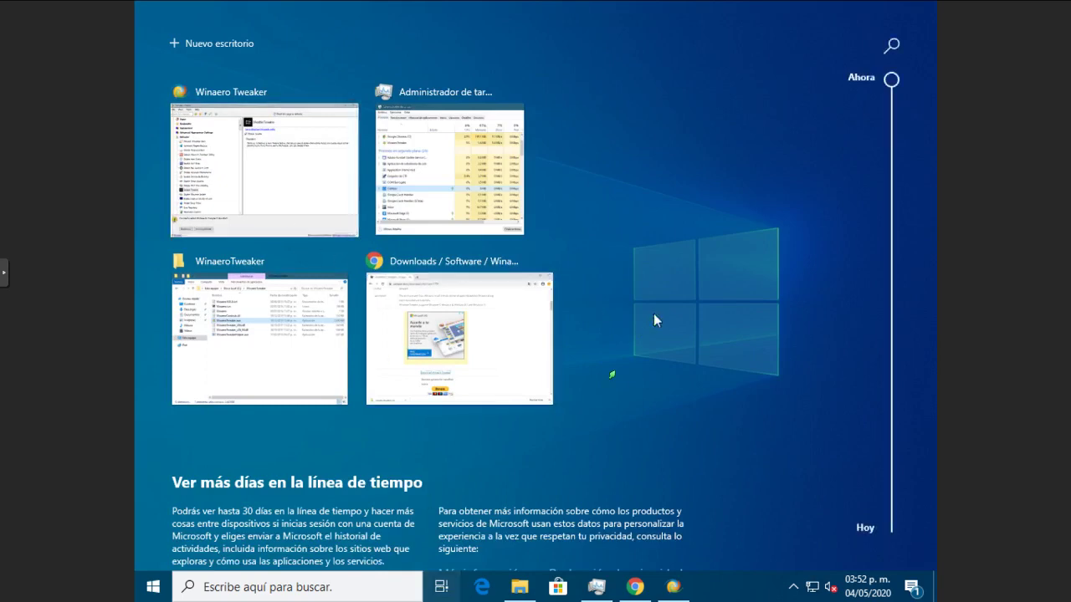
pyautogui.scroll(-4, 654, 313)
pyautogui.scroll(-5, 499, 347)
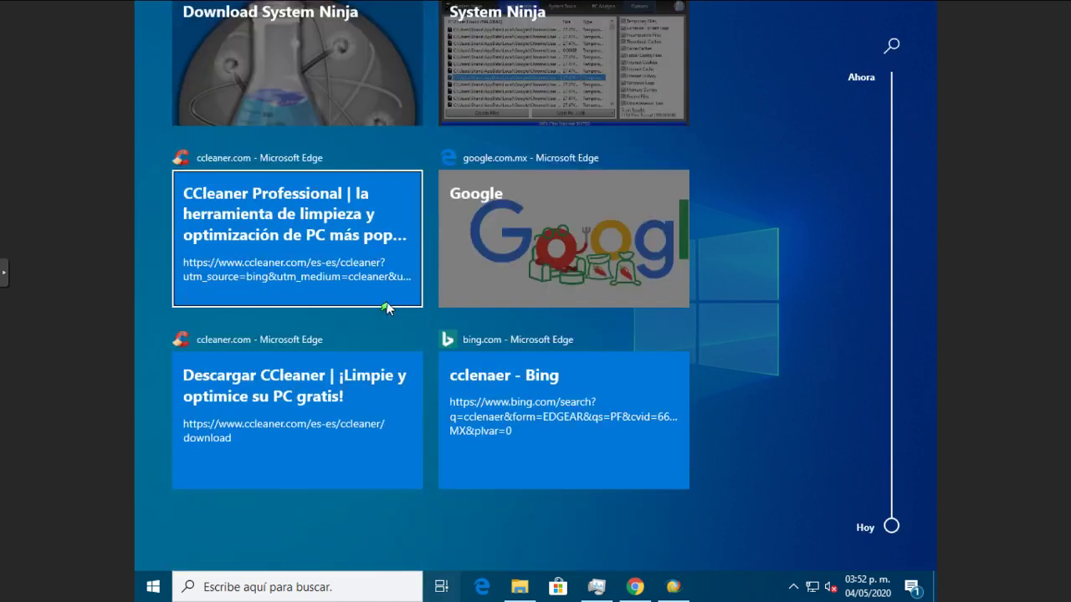
pyautogui.scroll(9, 382, 264)
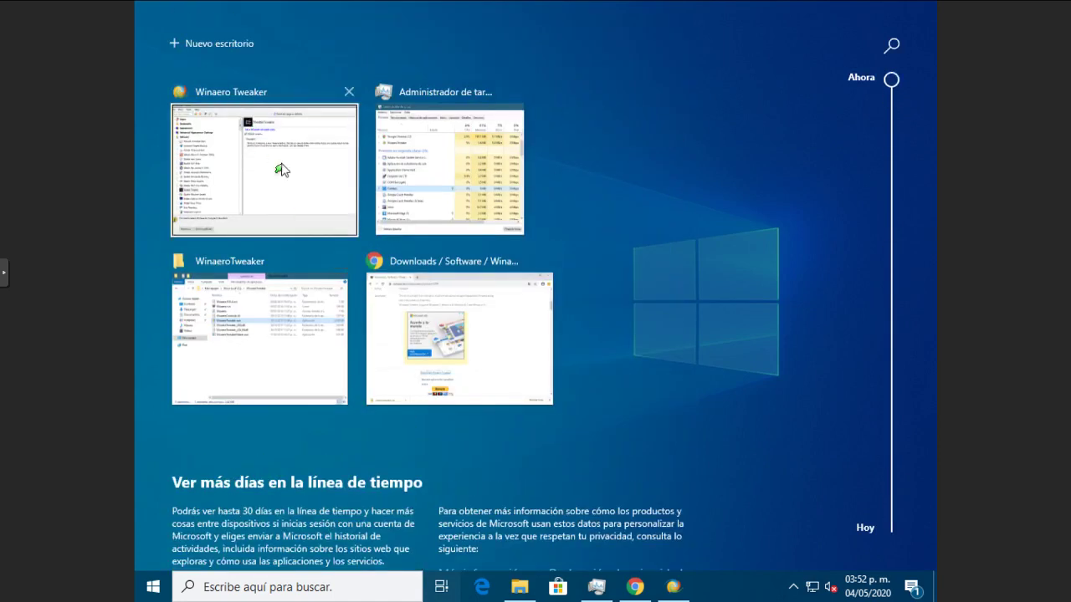
pyautogui.click(282, 170)
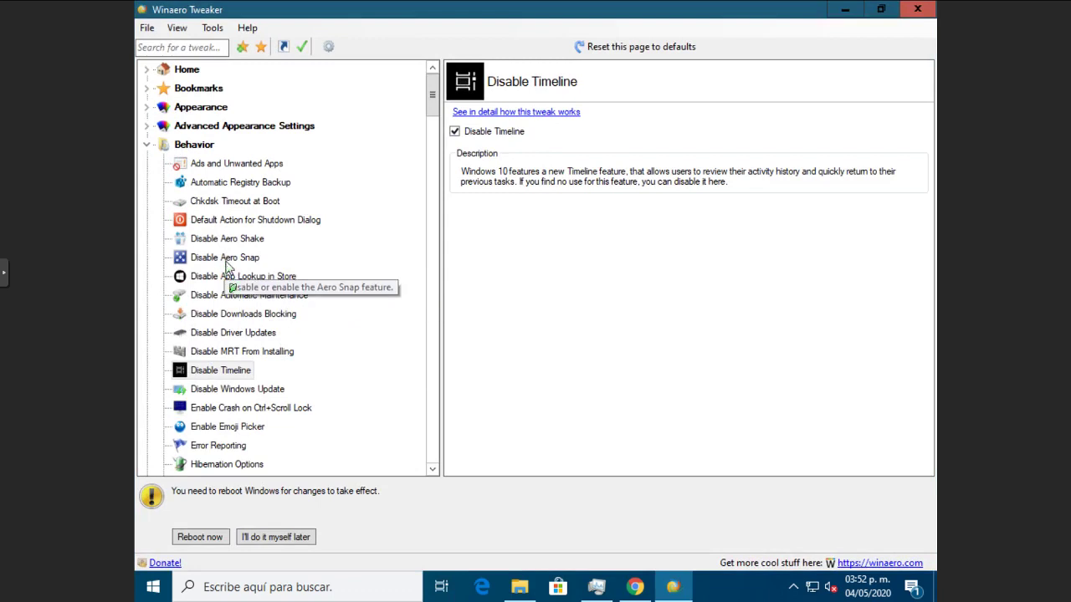
# Step: Disable Windows updates and notifications, and collapse the Behavior and Boot and Logon categories
pyautogui.click(264, 390)
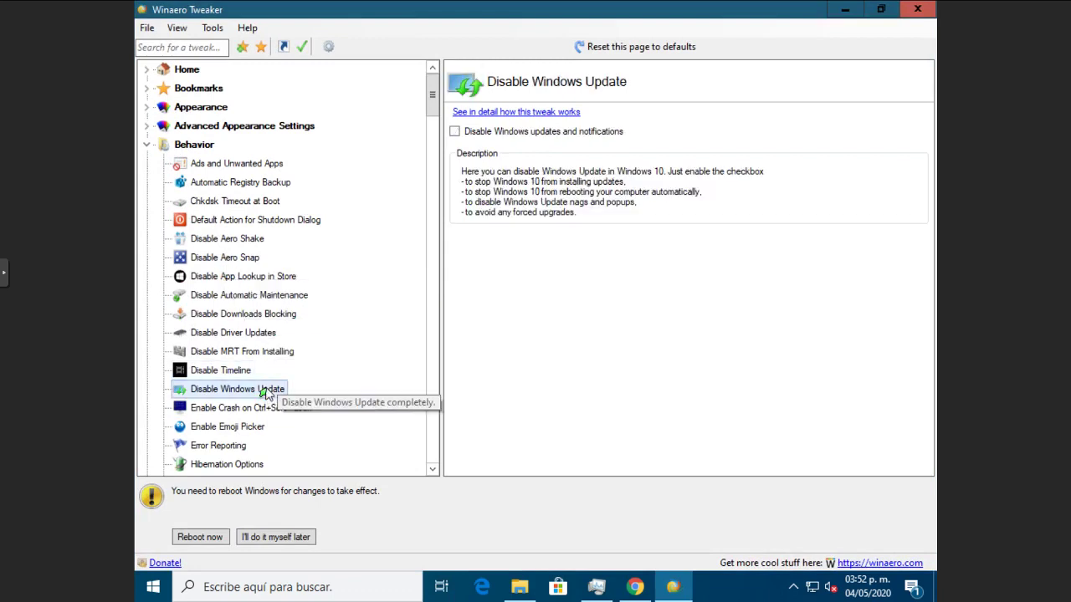
pyautogui.click(455, 133)
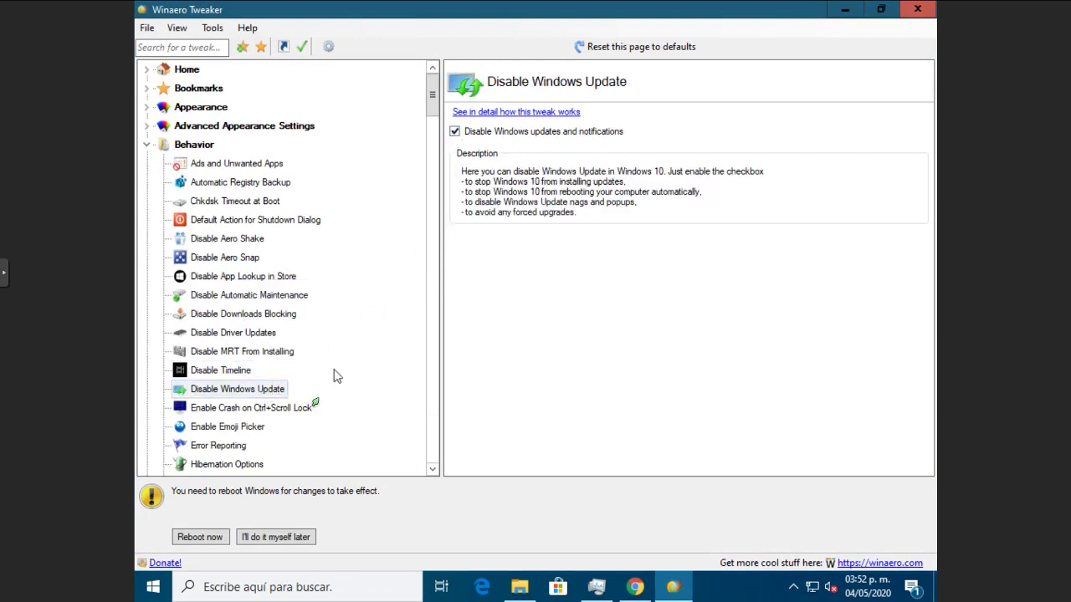
pyautogui.scroll(-3, 290, 407)
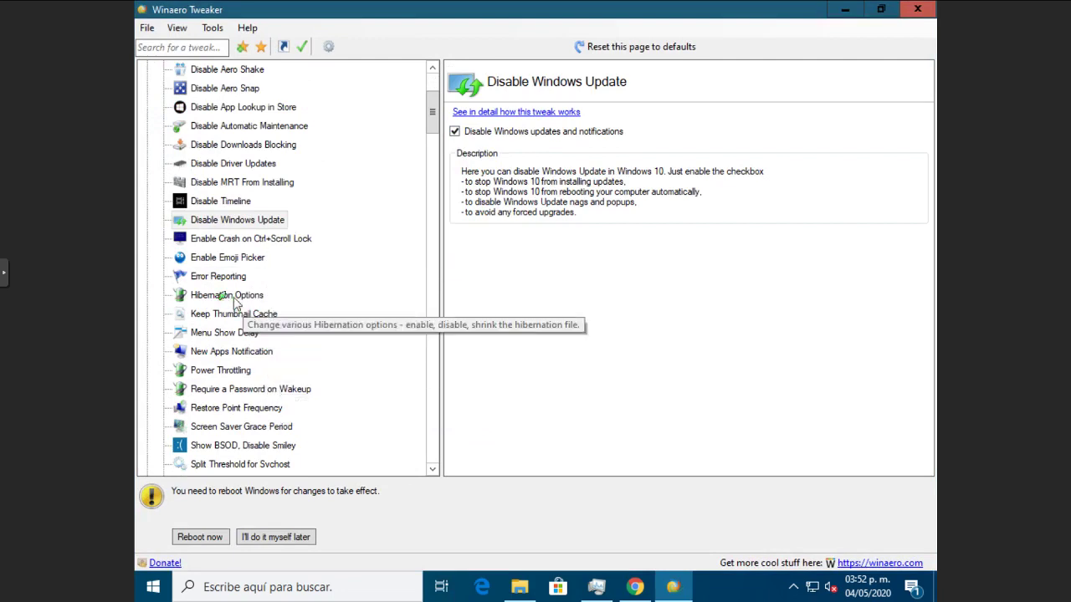
pyautogui.scroll(3, 218, 268)
pyautogui.doubleClick(194, 144)
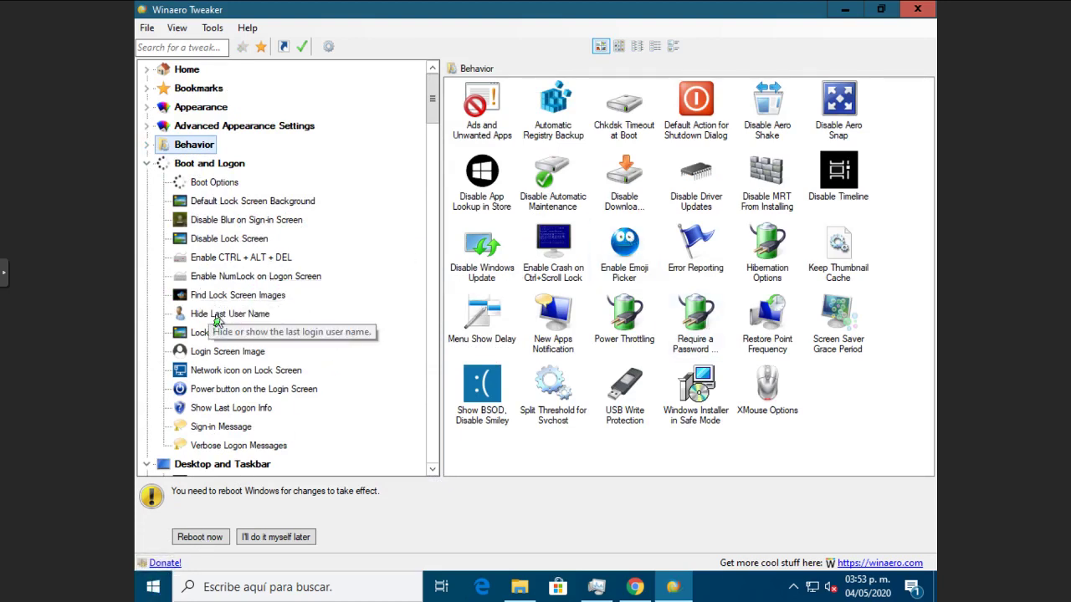
pyautogui.click(146, 164)
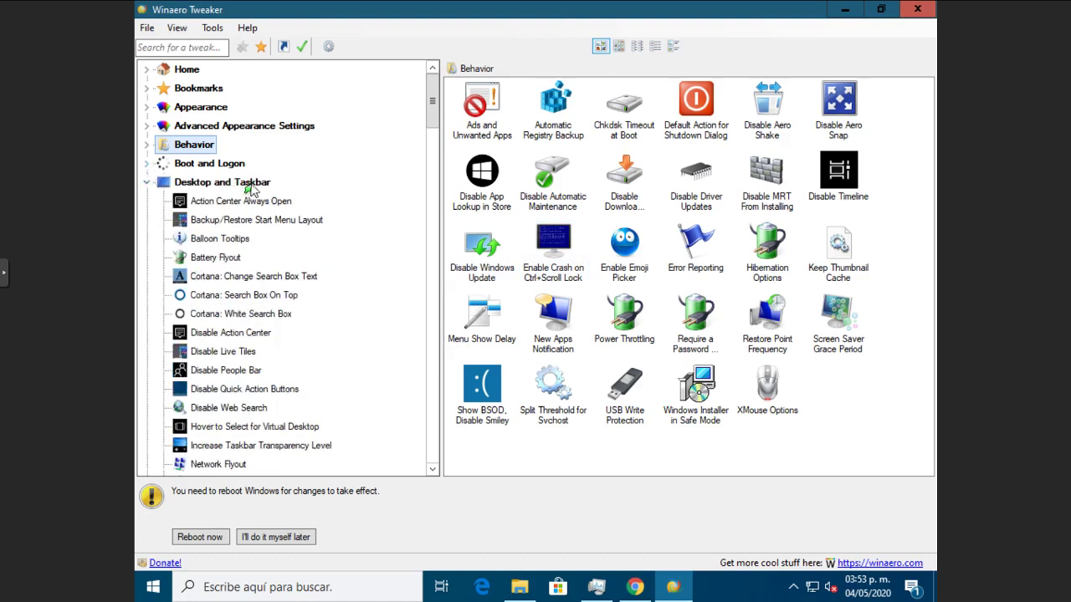
# Step: Examine the Action Center Always Open, Start menu layout backup and Cortana search box tweaks under Desktop and Taskbar
pyautogui.click(234, 204)
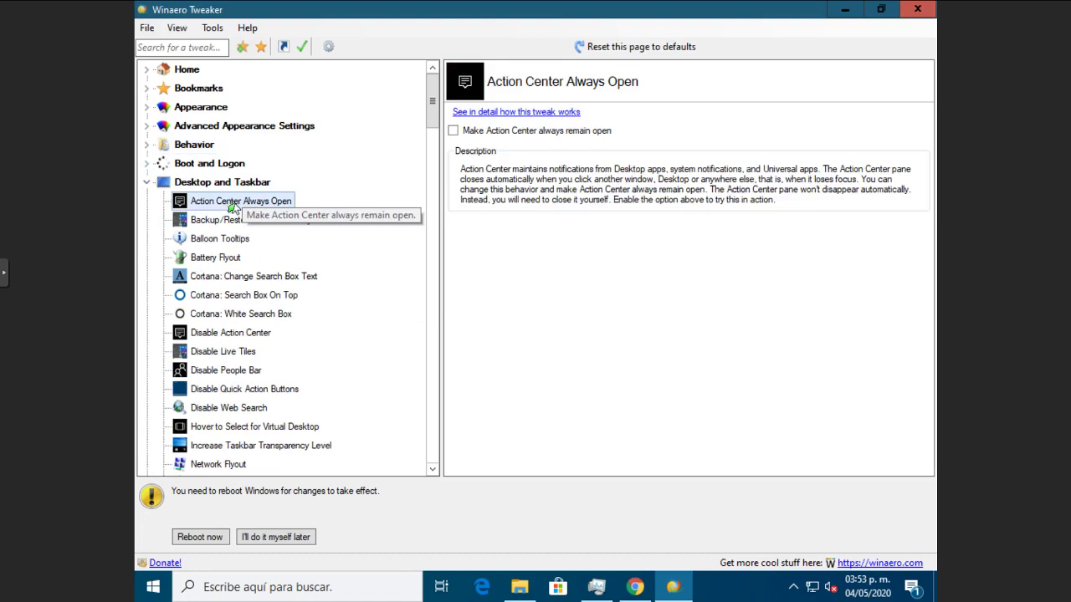
pyautogui.click(912, 589)
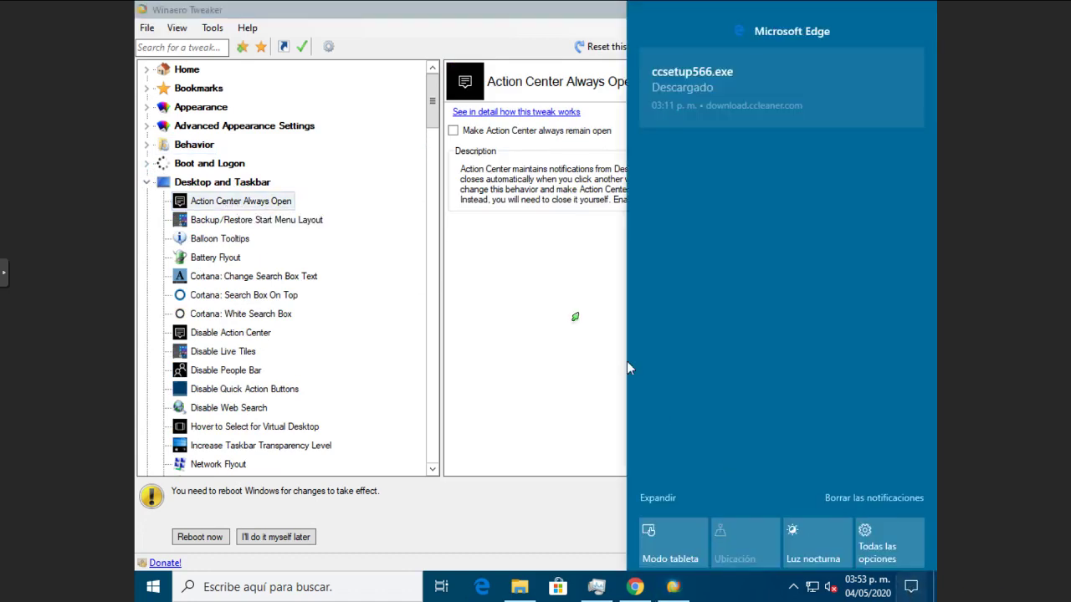
pyautogui.click(544, 289)
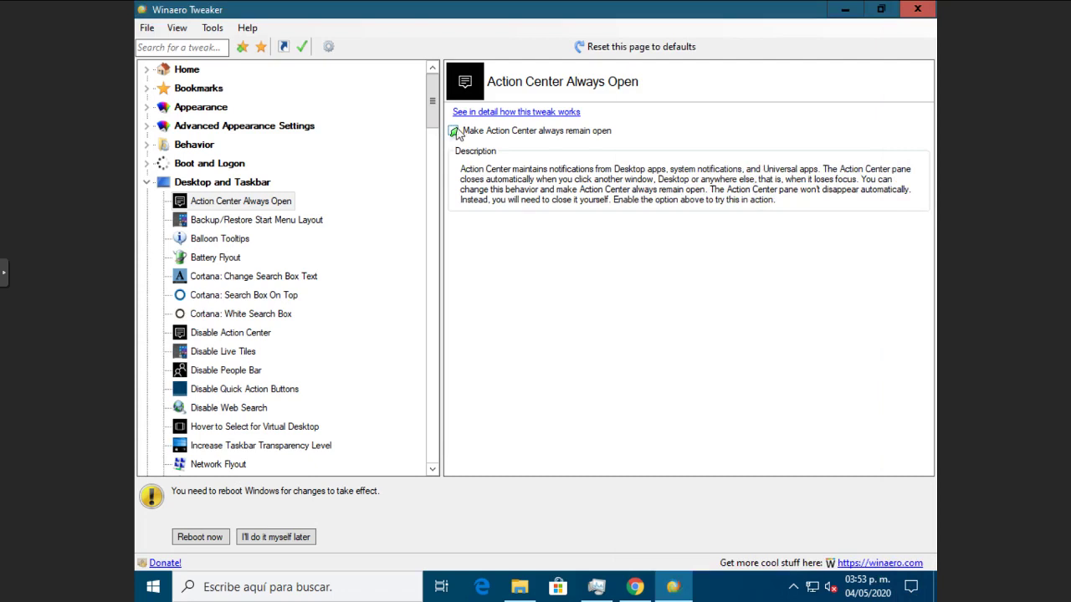
pyautogui.click(240, 221)
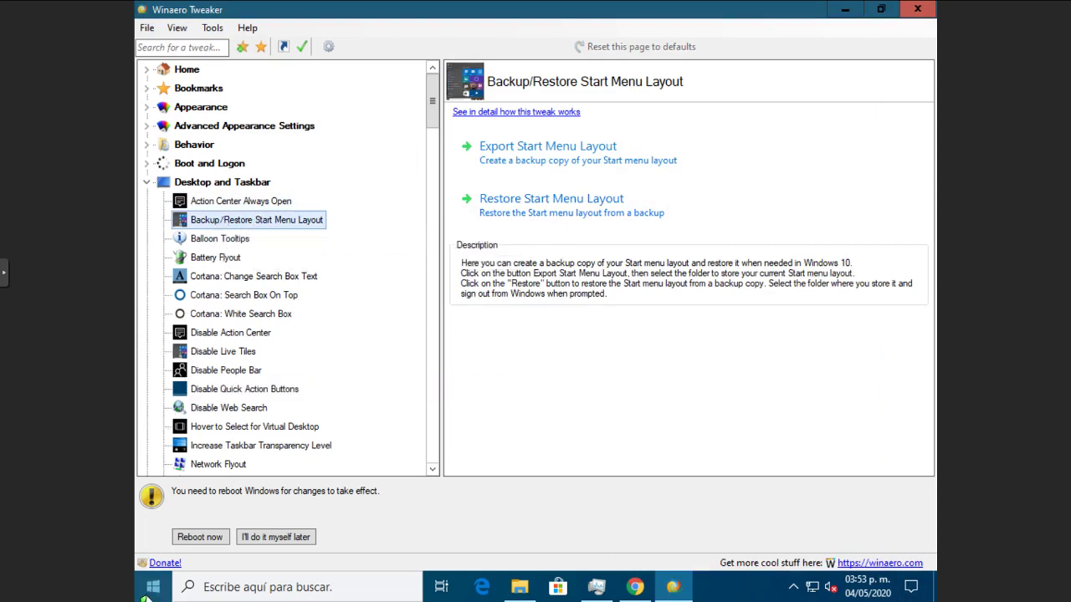
pyautogui.click(153, 587)
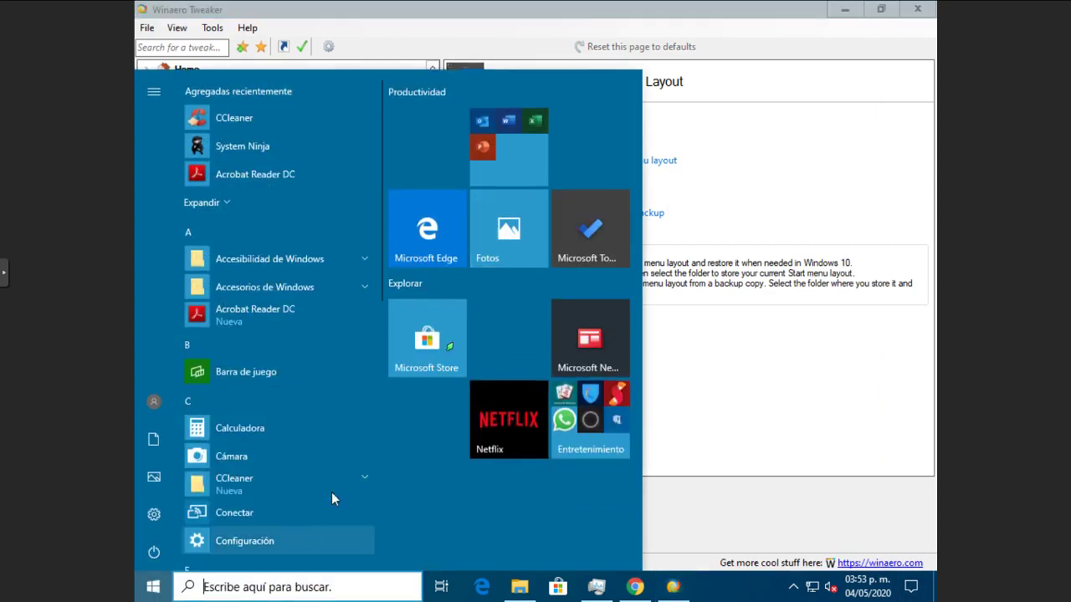
pyautogui.click(150, 590)
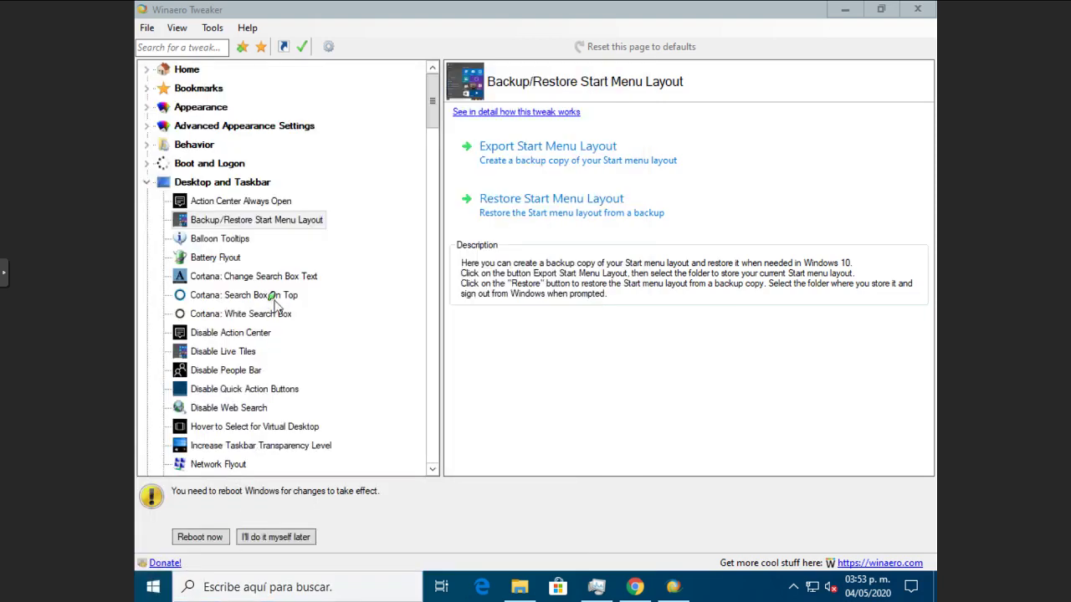
pyautogui.click(228, 279)
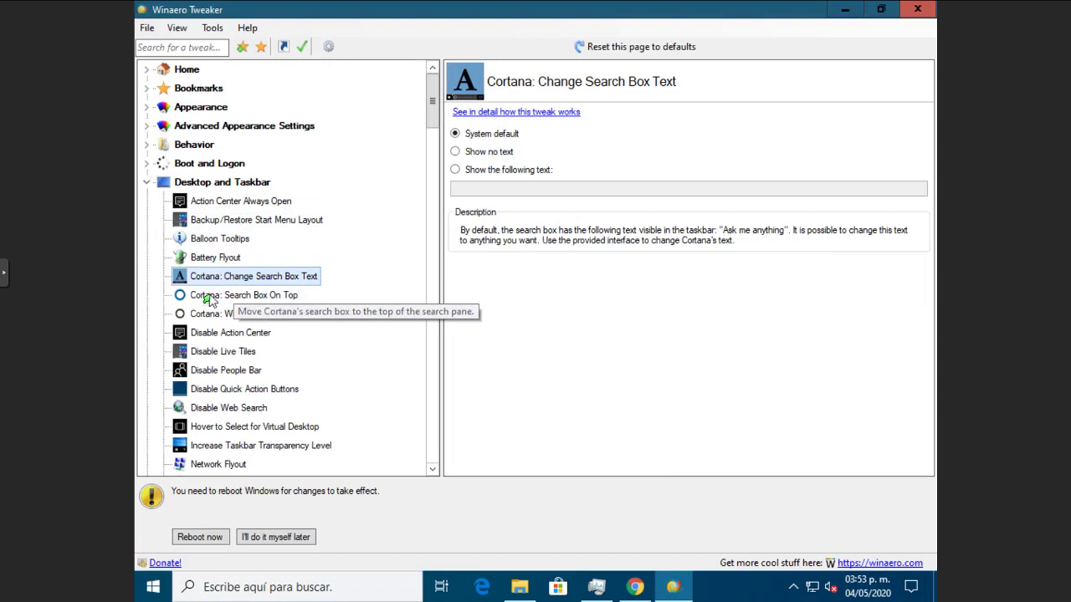
pyautogui.click(211, 297)
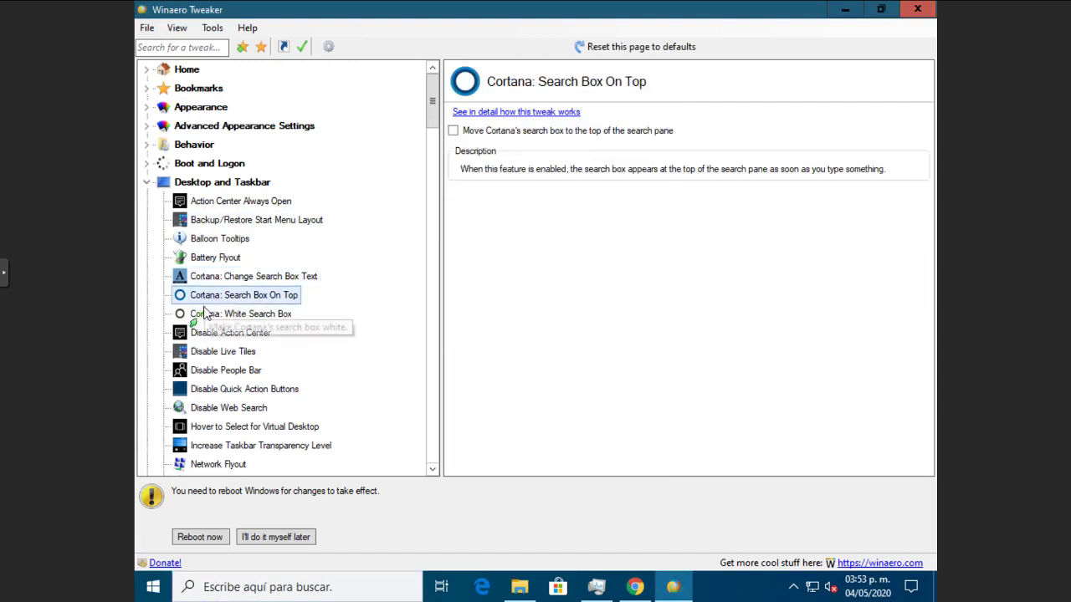
pyautogui.click(208, 317)
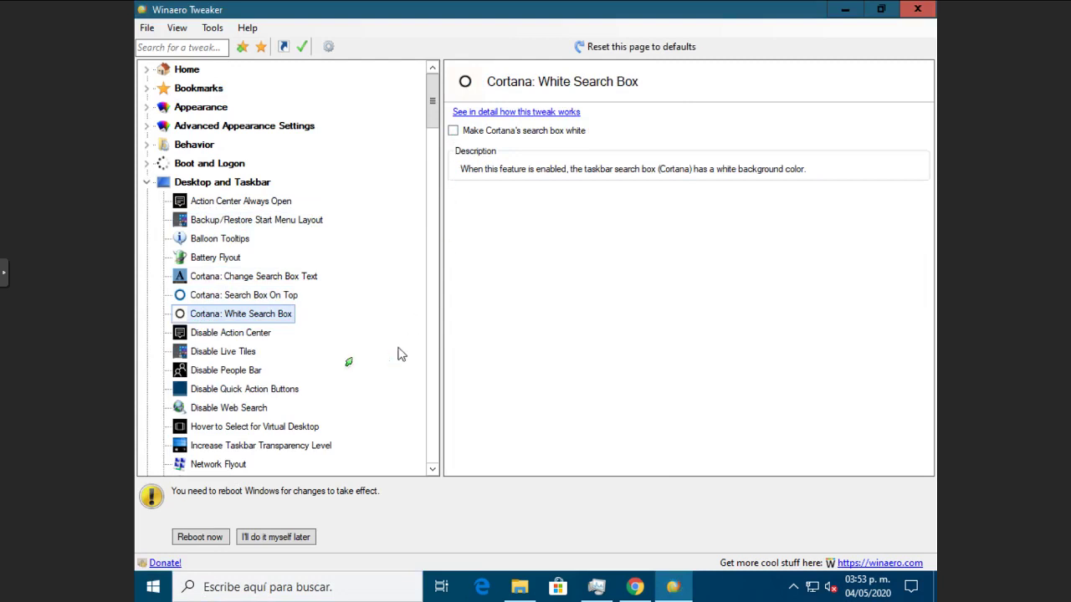
# Step: Disable the Action Center and Live Tiles under Desktop and Taskbar, and check the tiles in the Start menu
pyautogui.click(215, 334)
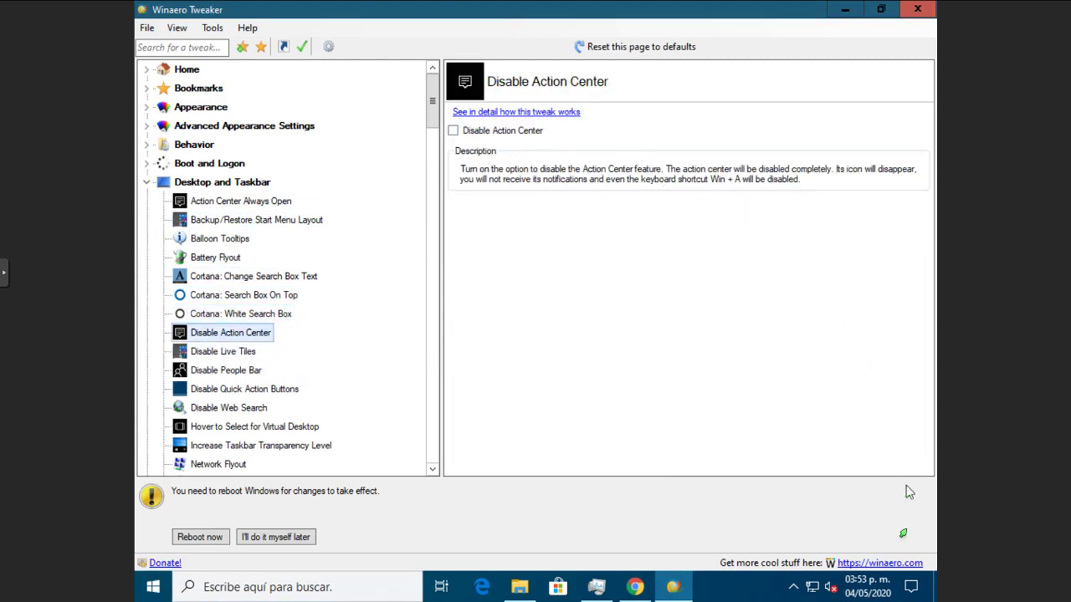
pyautogui.click(452, 133)
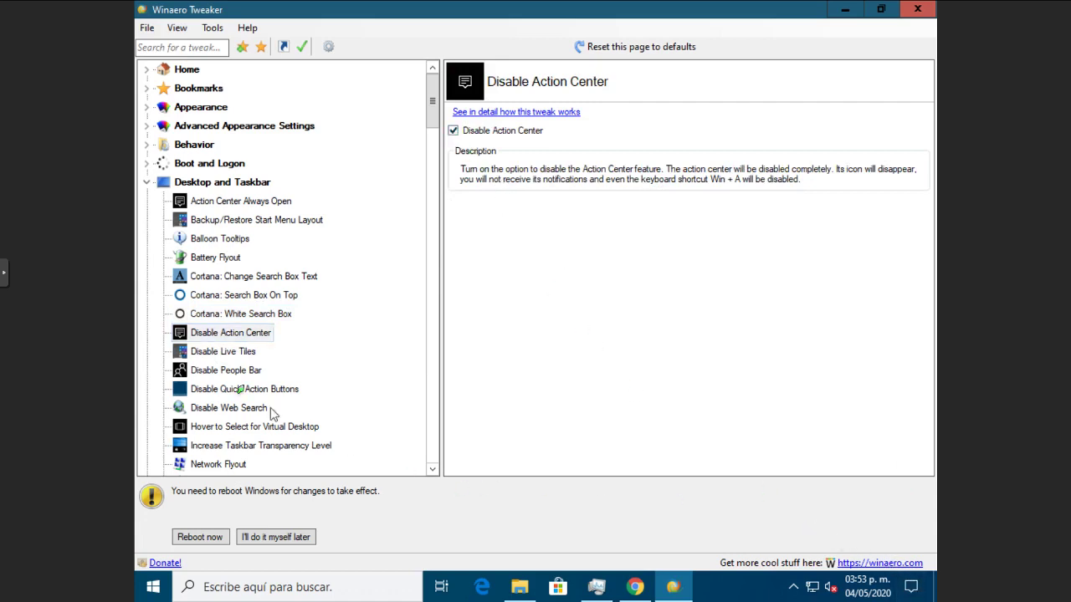
pyautogui.click(213, 353)
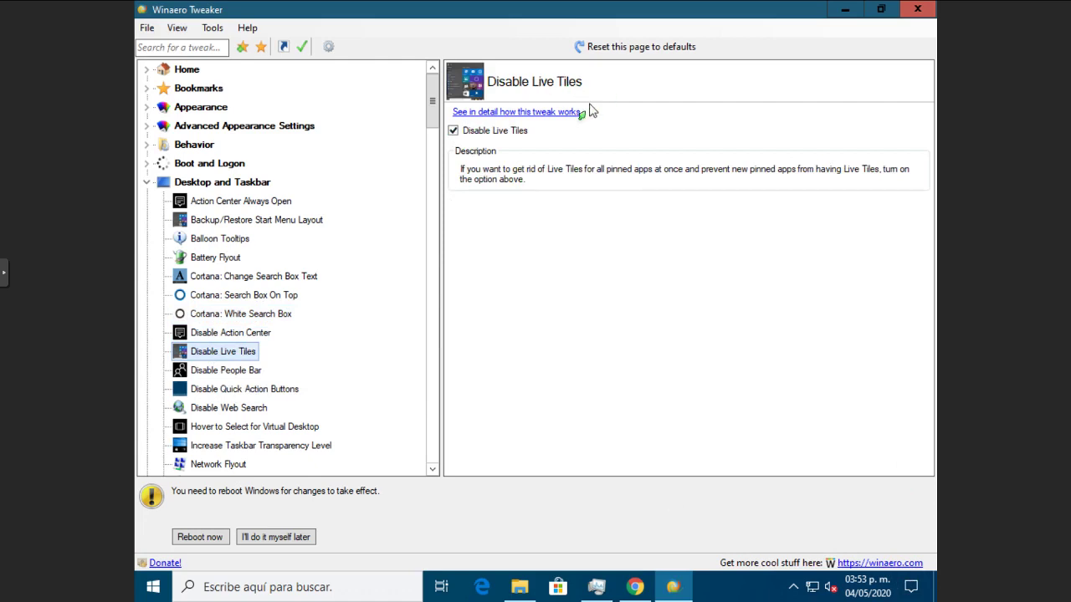
pyautogui.click(154, 588)
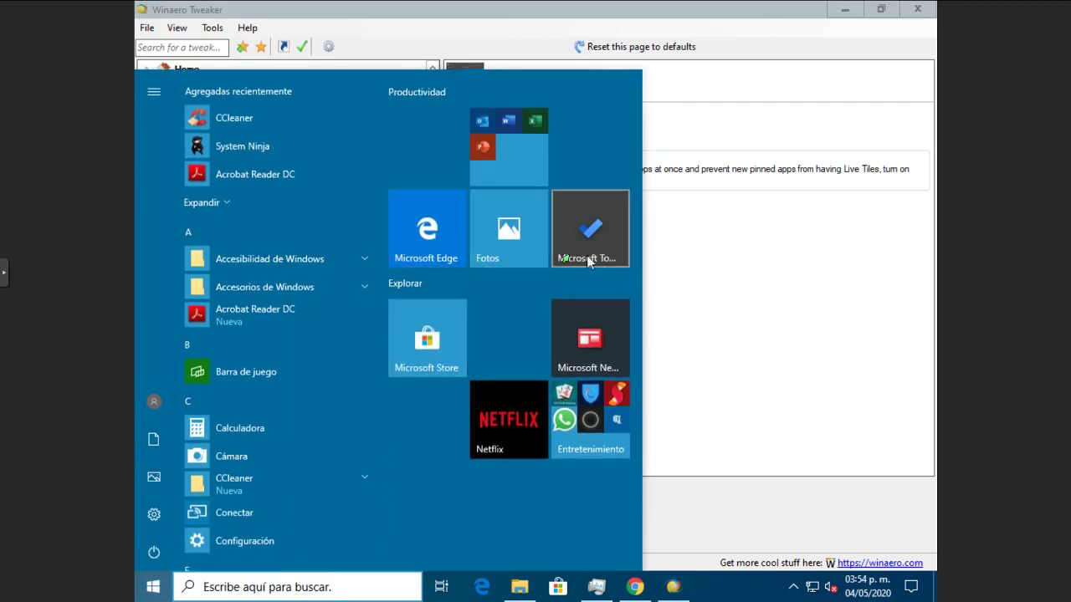
pyautogui.click(717, 307)
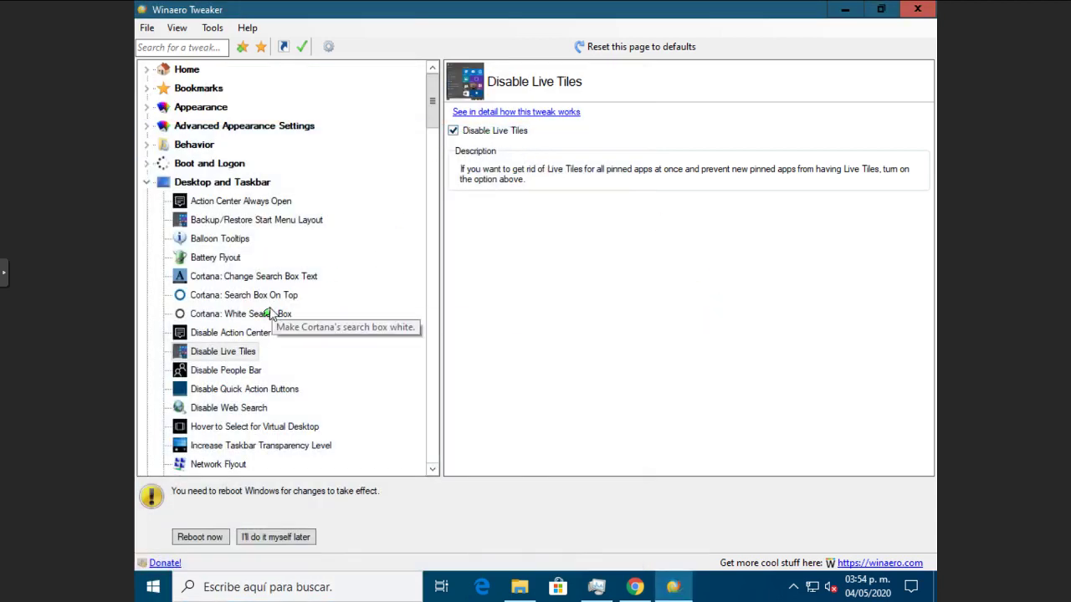
# Step: Disable the People Bar and its taskbar context menu item, and show the hidden notification area icons
pyautogui.click(241, 370)
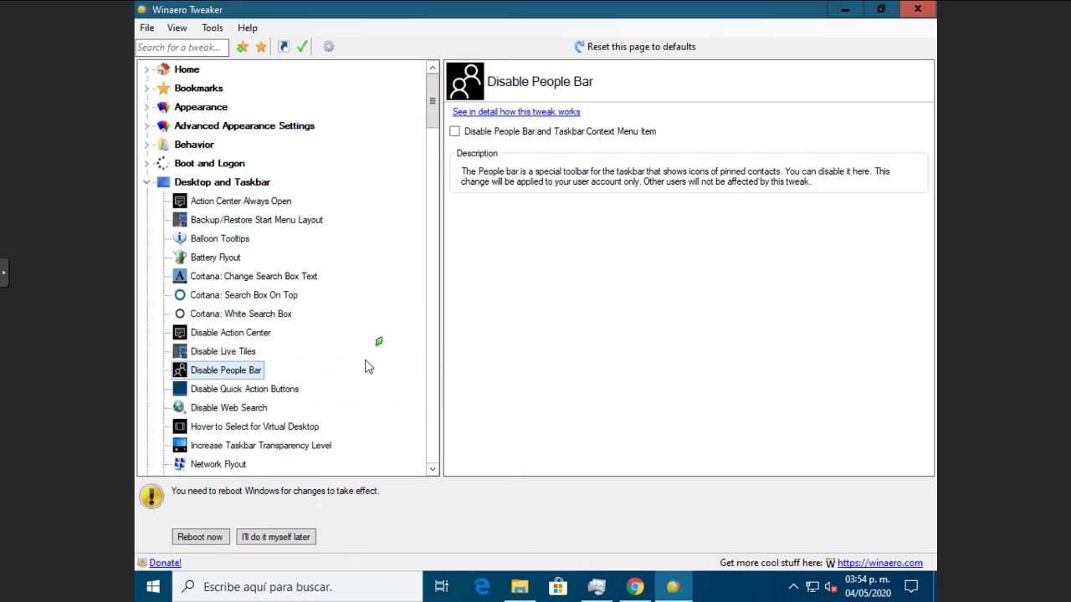
pyautogui.click(454, 133)
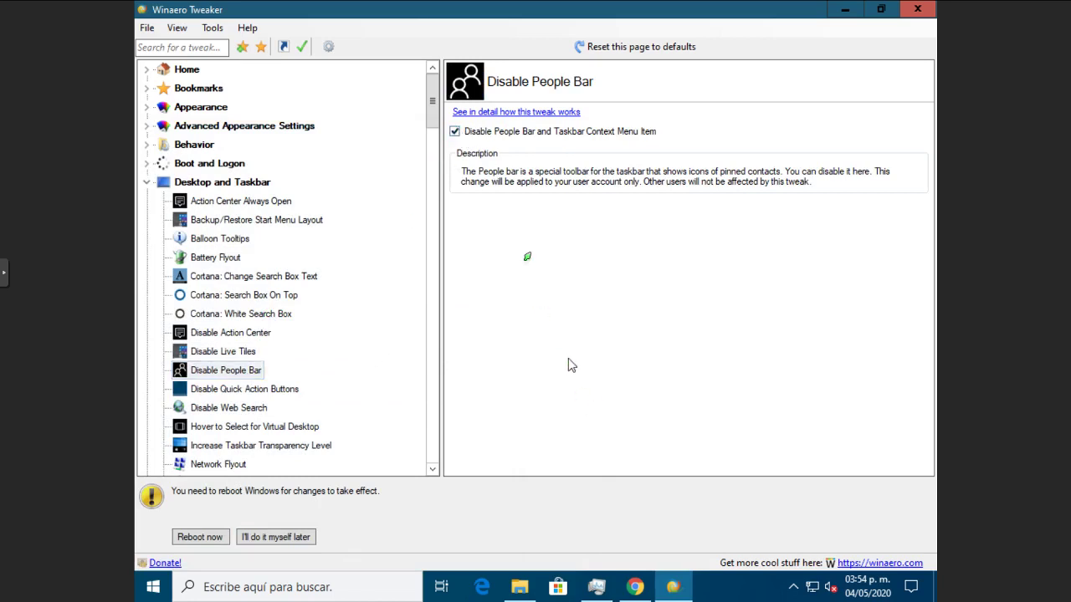
pyautogui.click(792, 588)
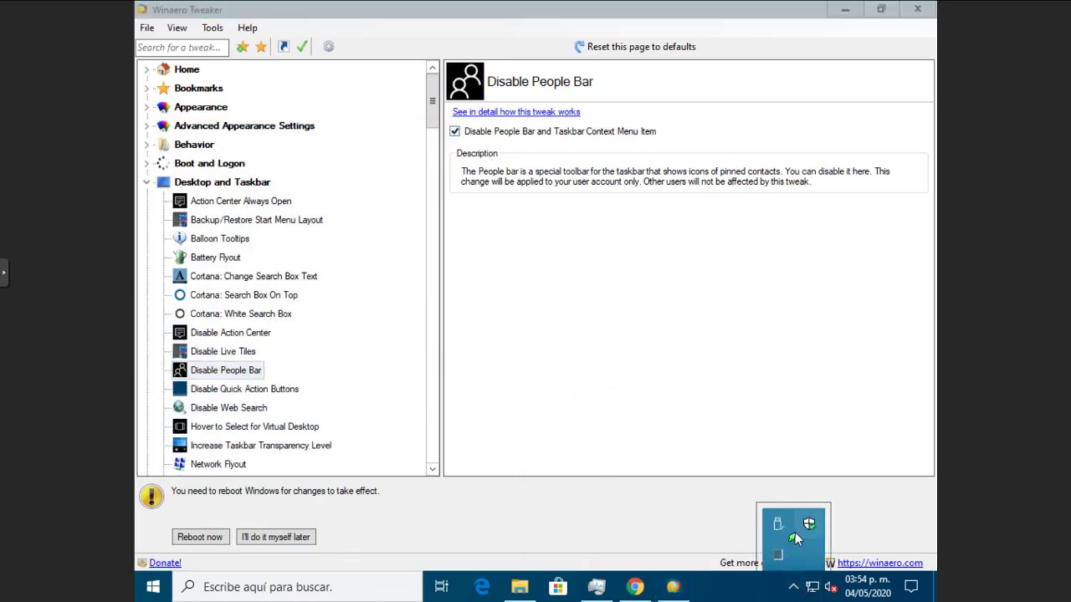
# Step: Close the hidden notification area icons and view the Disable Quick Action Buttons tweak under Desktop and Taskbar
pyautogui.click(792, 594)
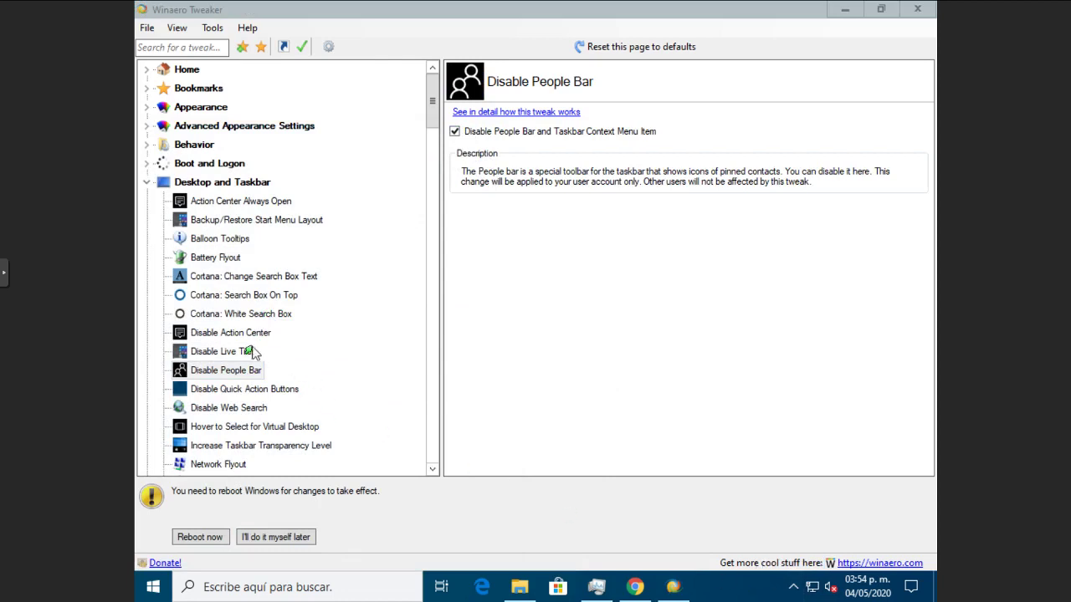
pyautogui.scroll(-2, 256, 352)
pyautogui.click(265, 279)
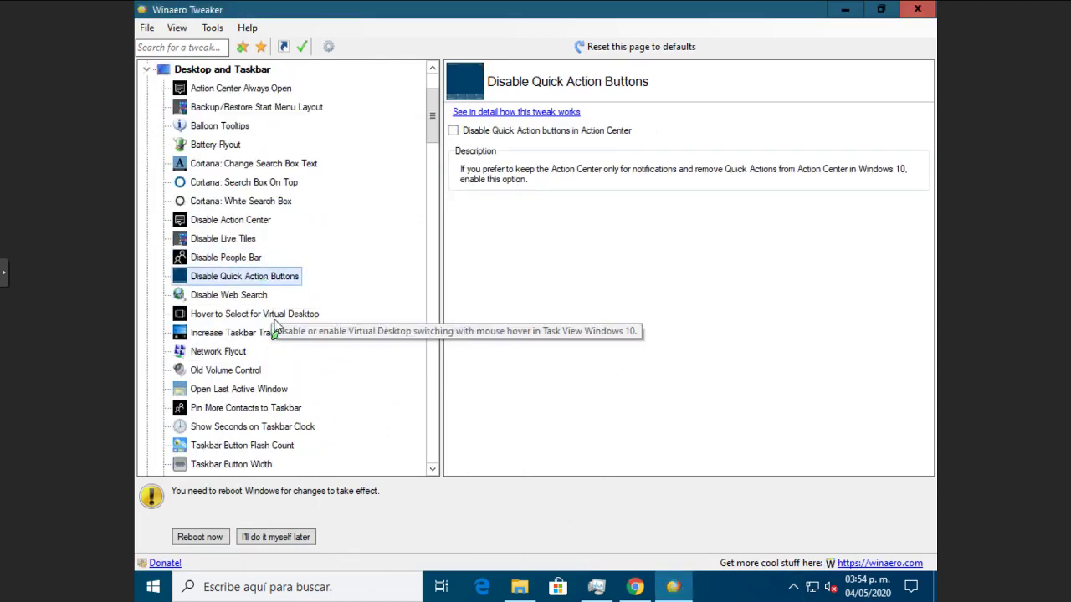
# Step: Disable hover to select for Virtual Desktop under Desktop and Taskbar, and check the Task View
pyautogui.scroll(-1, 282, 328)
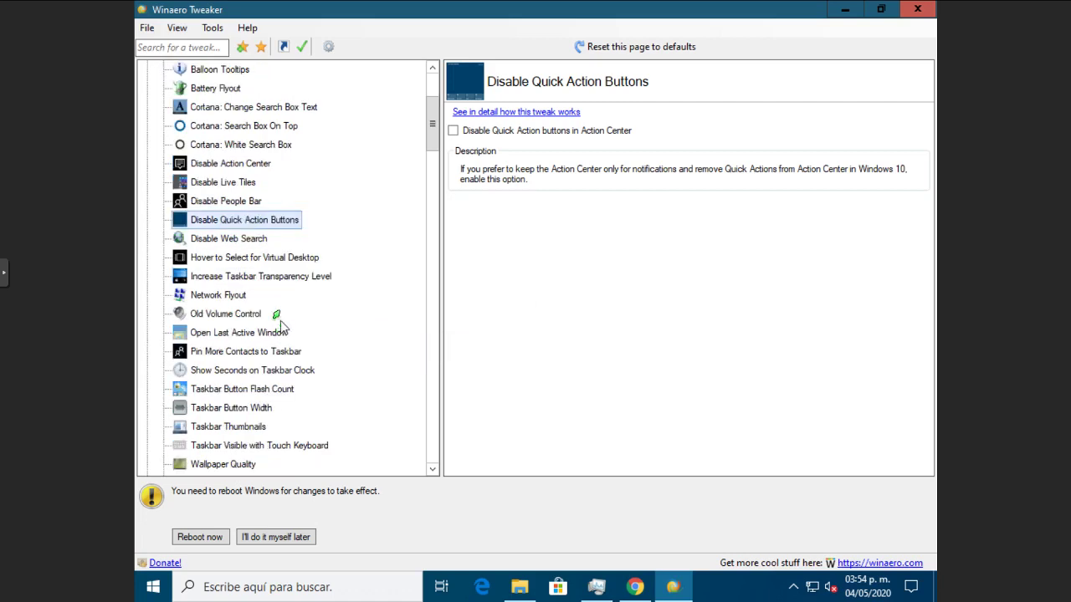
pyautogui.click(277, 258)
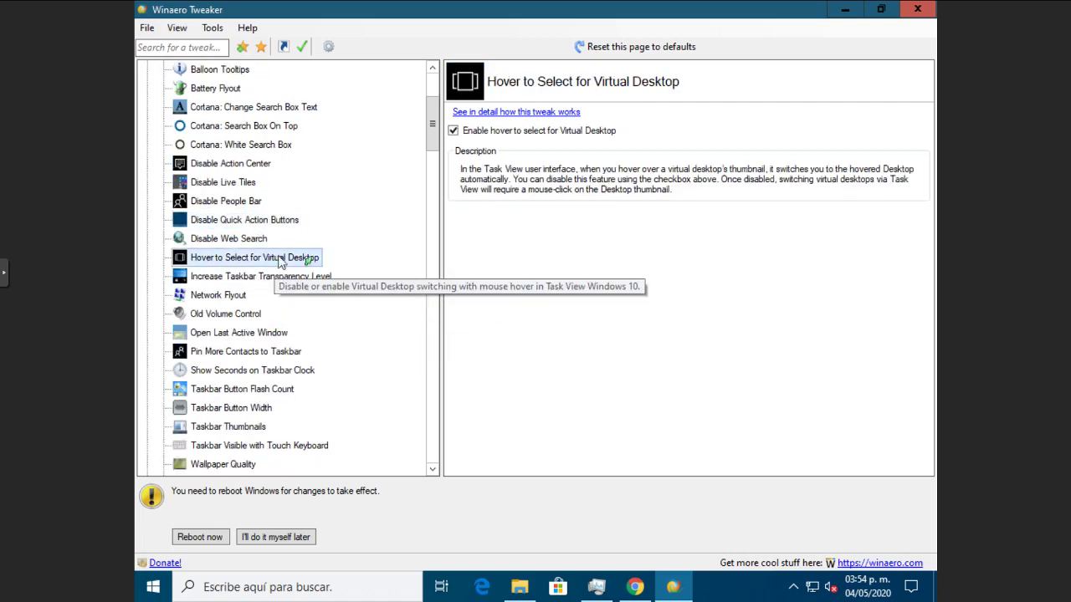
pyautogui.click(453, 131)
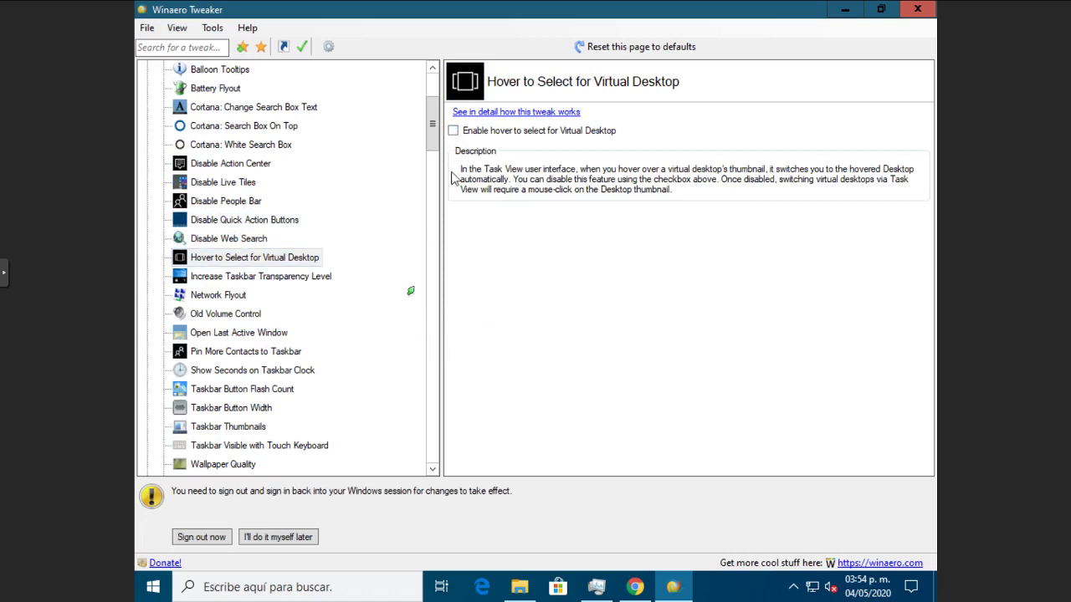
pyautogui.scroll(-4, 288, 387)
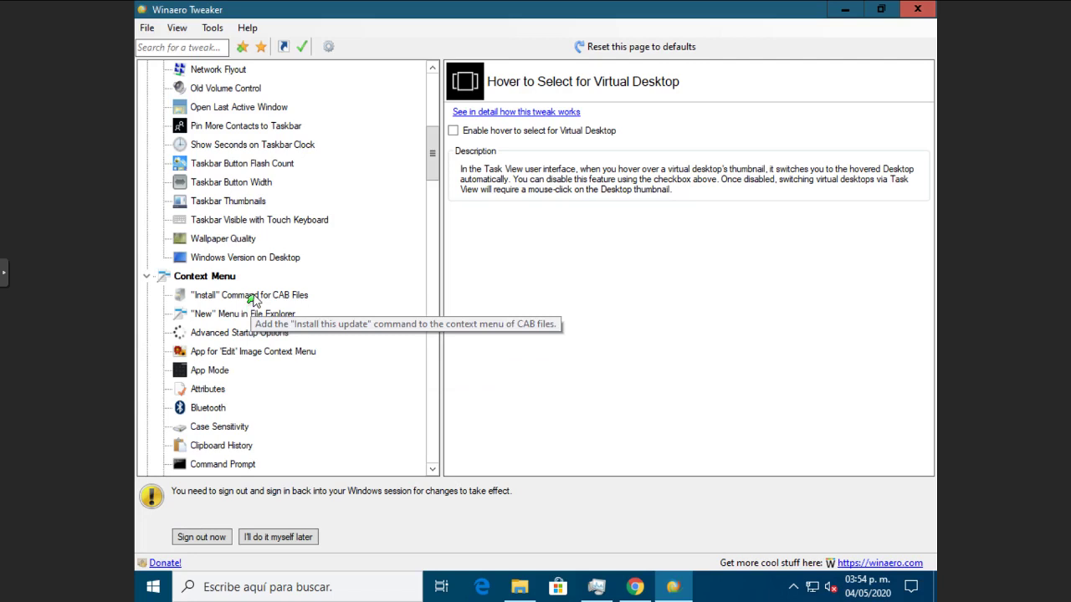
pyautogui.click(442, 588)
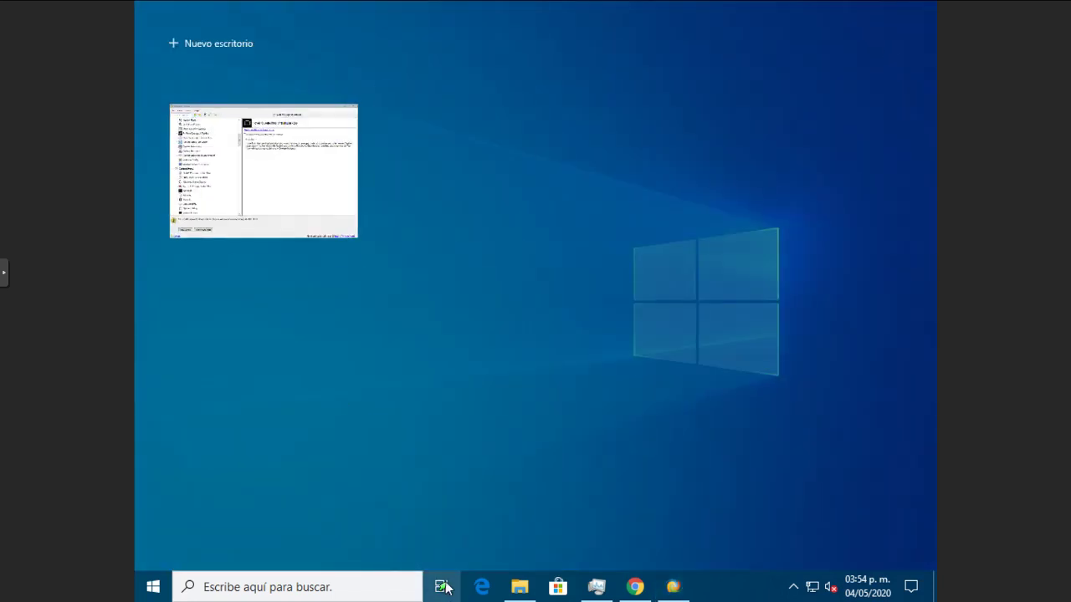
pyautogui.click(442, 587)
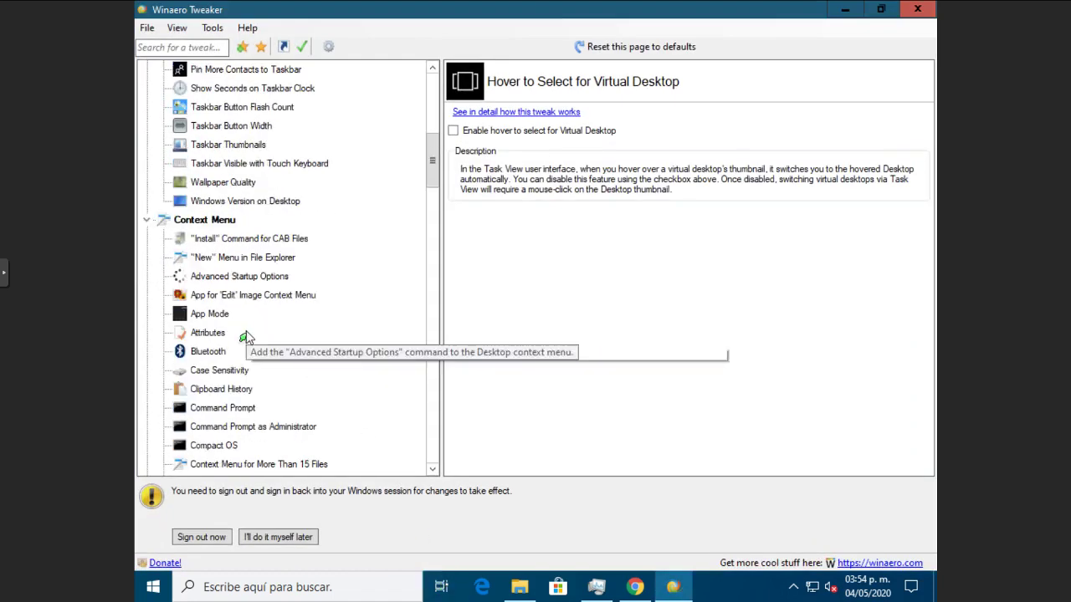
# Step: Collapse the Desktop and Taskbar category in the tweak tree
pyautogui.scroll(-3, 245, 339)
pyautogui.scroll(9, 241, 335)
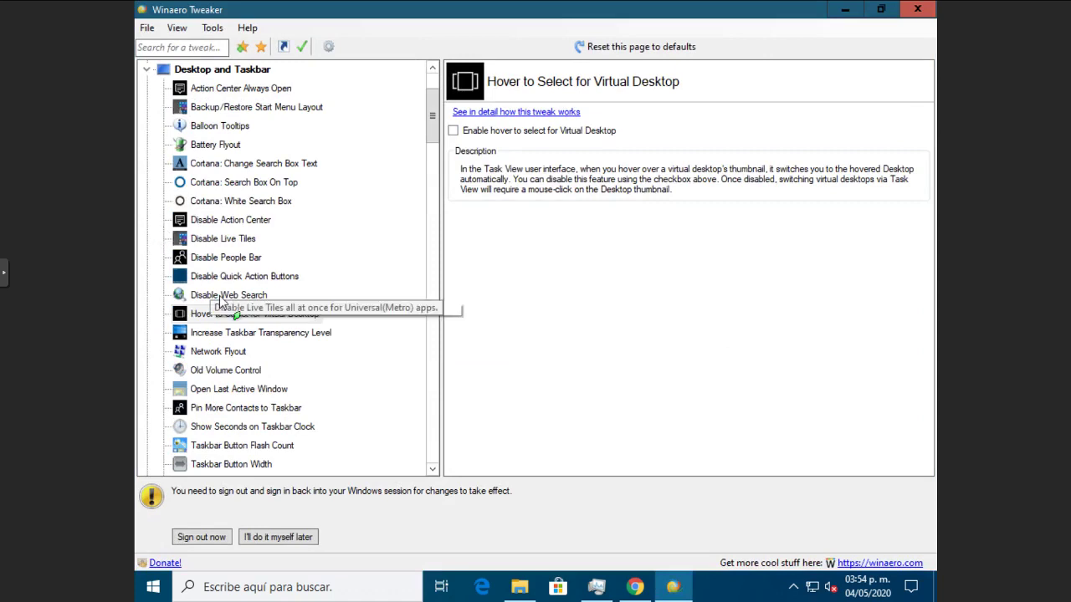
pyautogui.scroll(-2, 220, 303)
pyautogui.scroll(4, 205, 335)
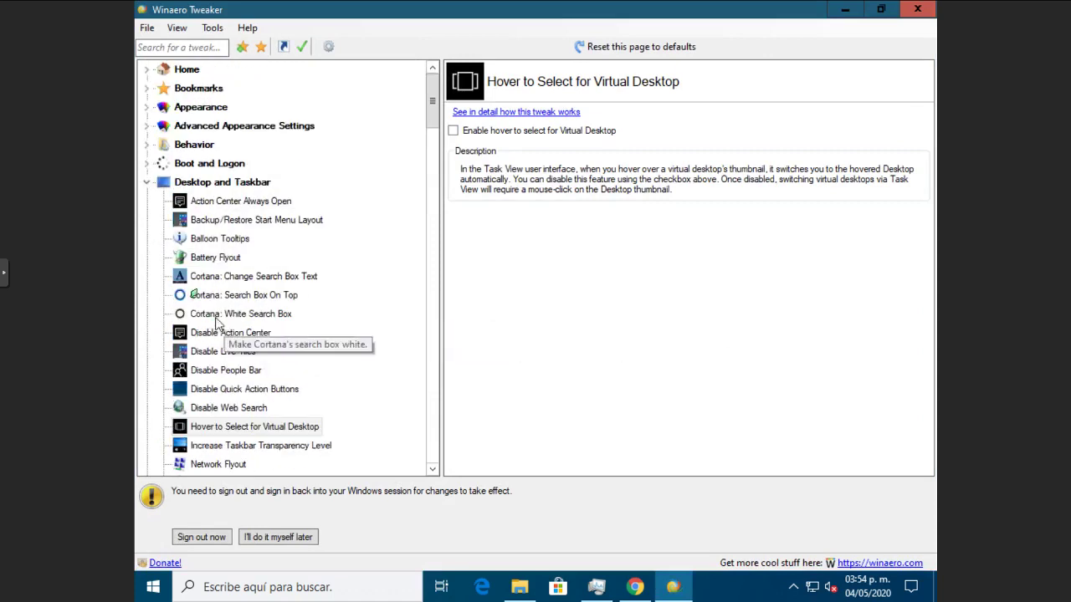
pyautogui.click(145, 190)
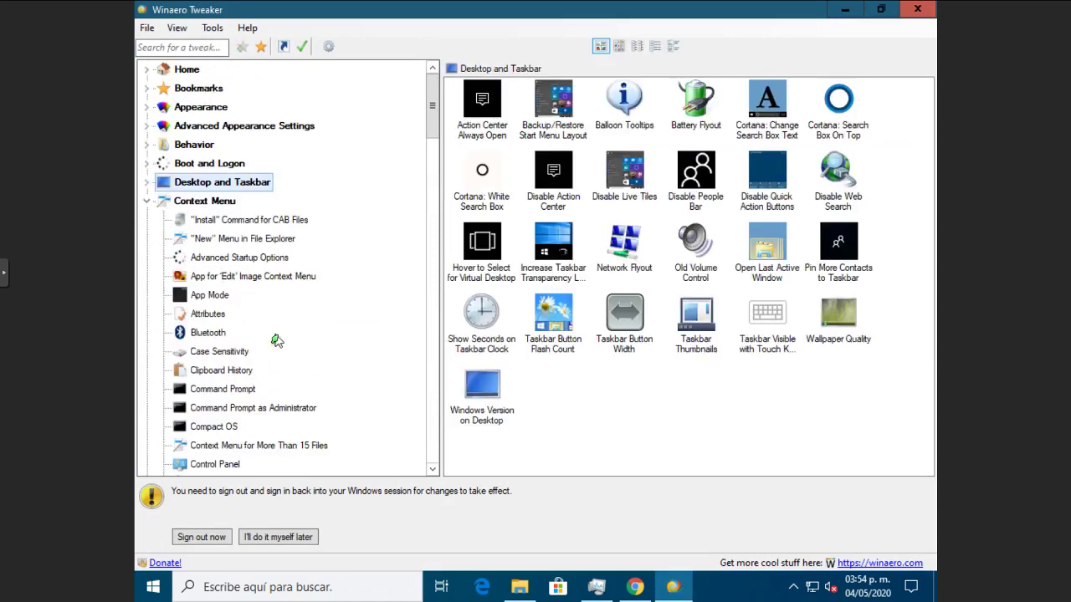
# Step: Look through the Context Menu, Settings and Control Panel, File Explorer, Network, User Accounts and Windows Defender tweaks down to Windows Apps
pyautogui.scroll(-2, 370, 351)
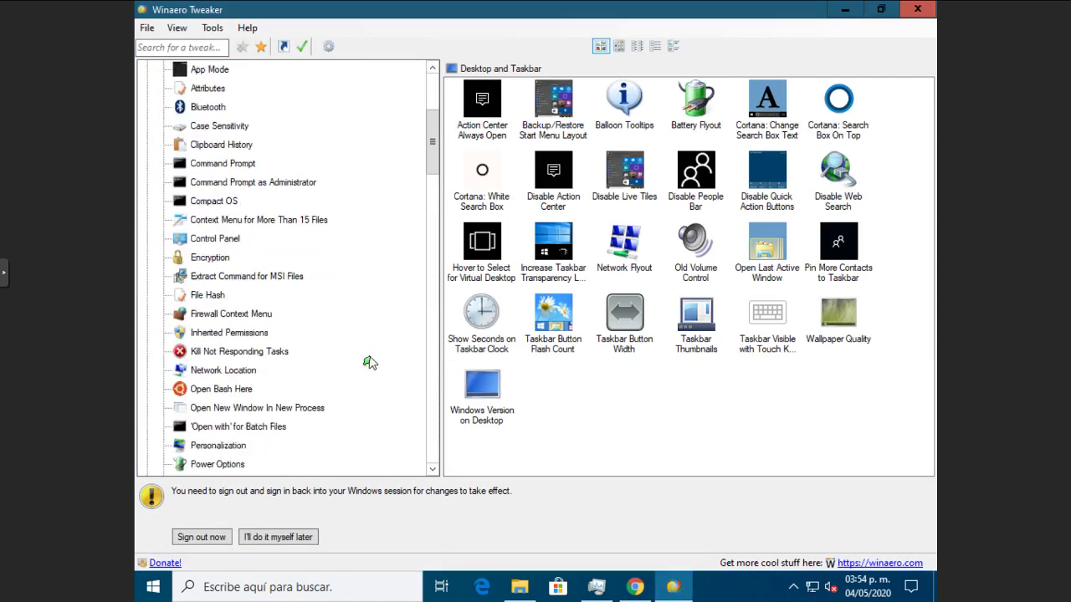
pyautogui.scroll(-3, 335, 344)
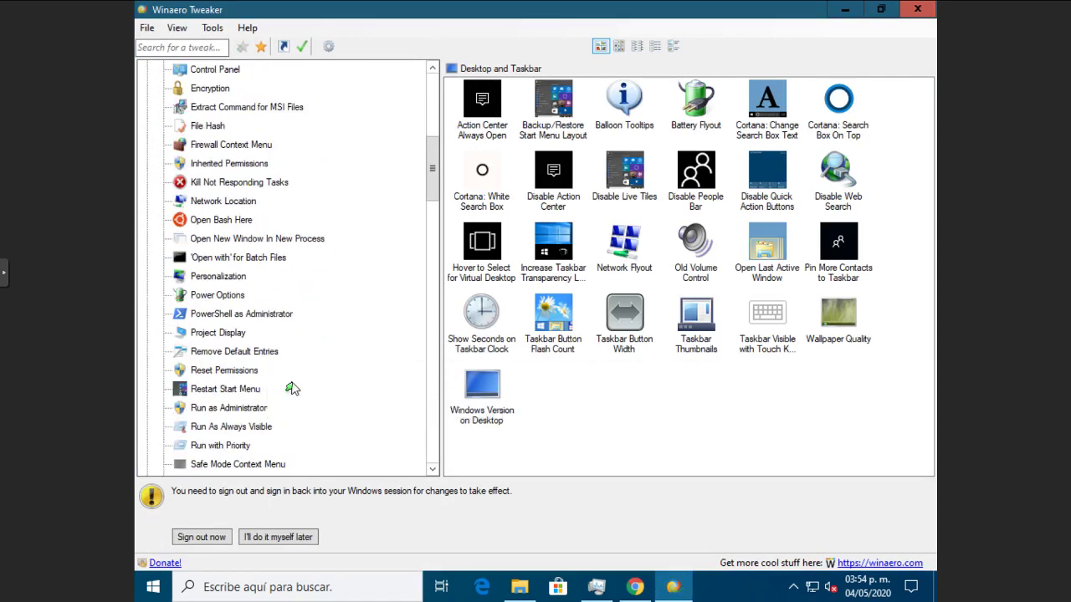
pyautogui.scroll(-3, 291, 389)
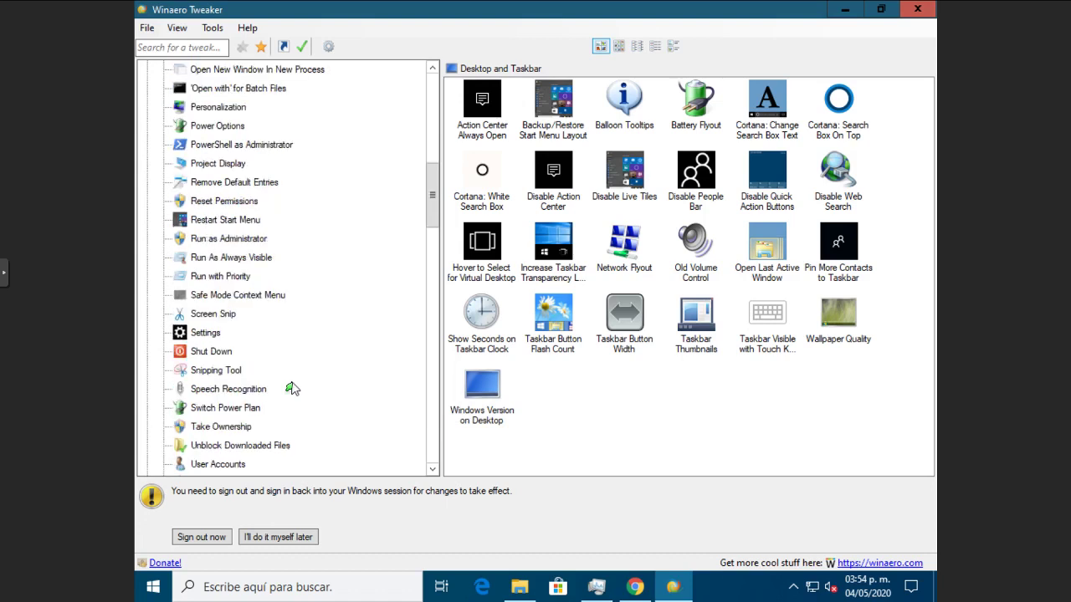
pyautogui.scroll(-2, 291, 389)
pyautogui.scroll(-3, 291, 389)
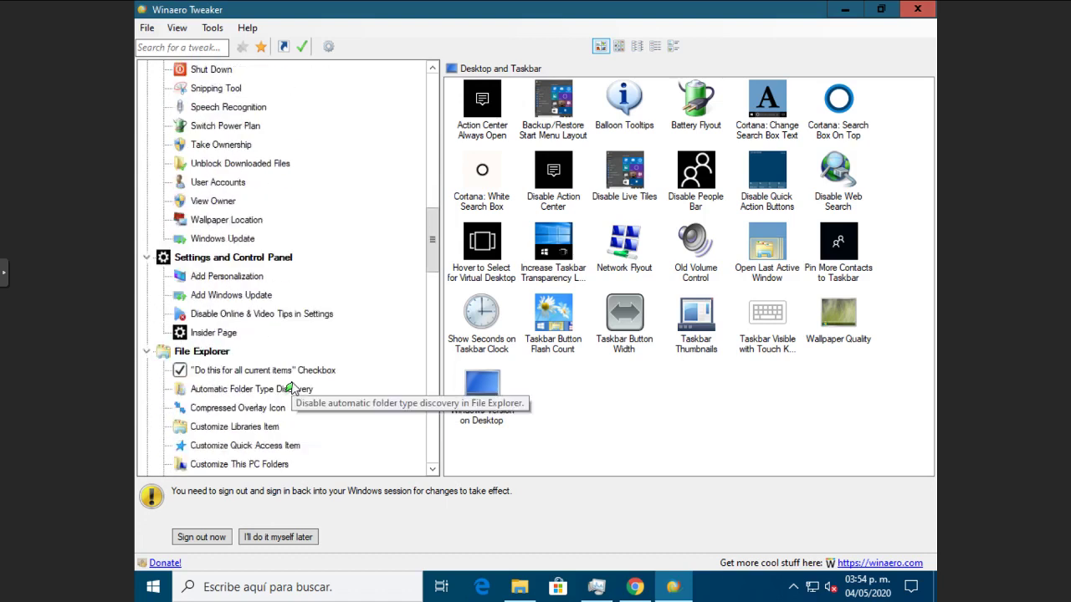
pyautogui.scroll(-3, 345, 347)
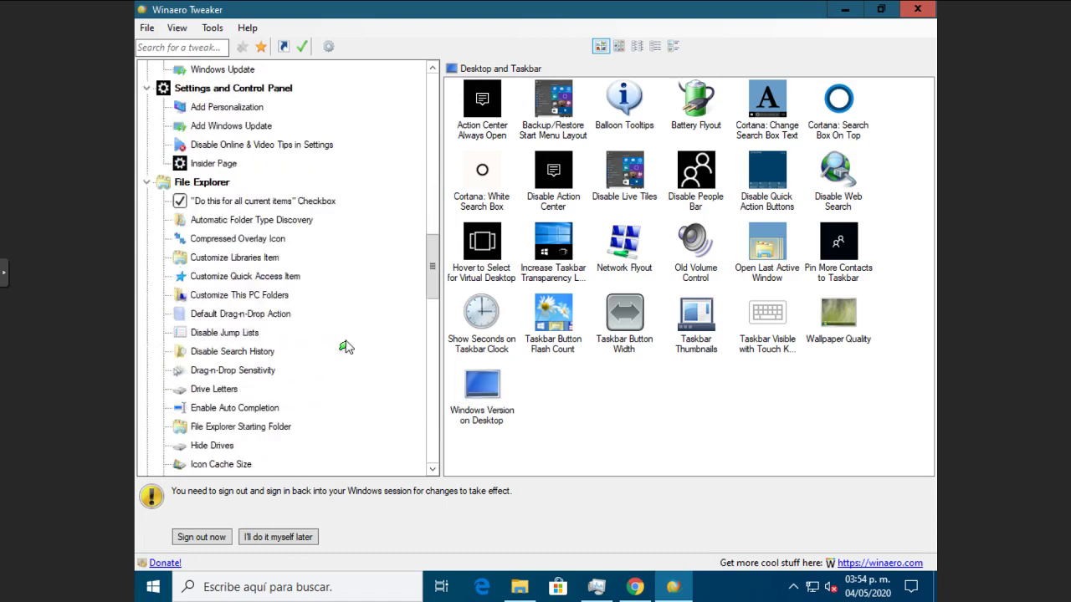
pyautogui.scroll(-3, 340, 335)
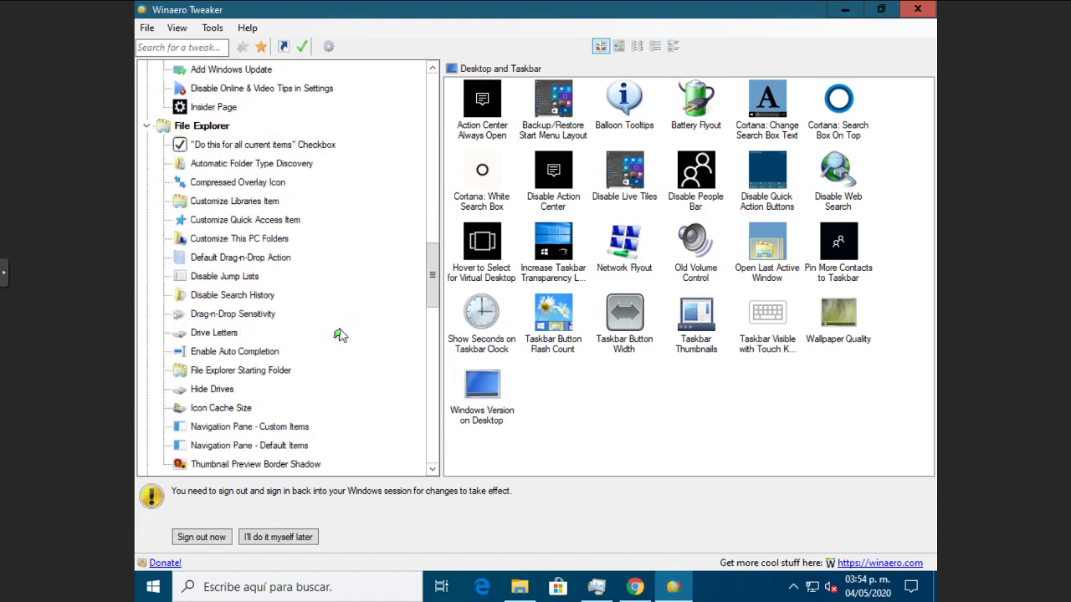
pyautogui.scroll(-2, 338, 334)
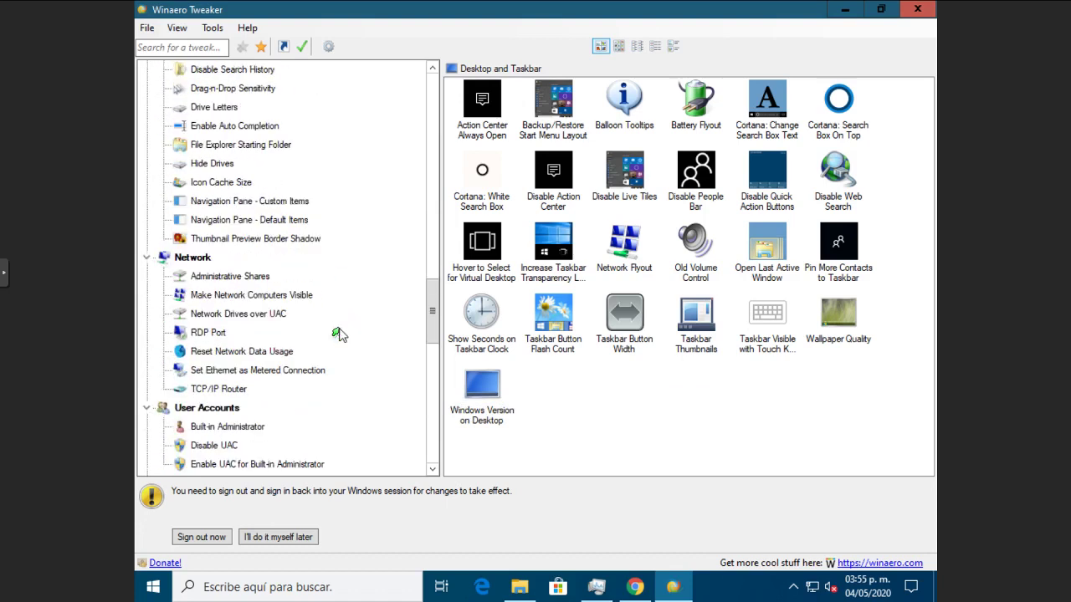
pyautogui.scroll(-2, 347, 366)
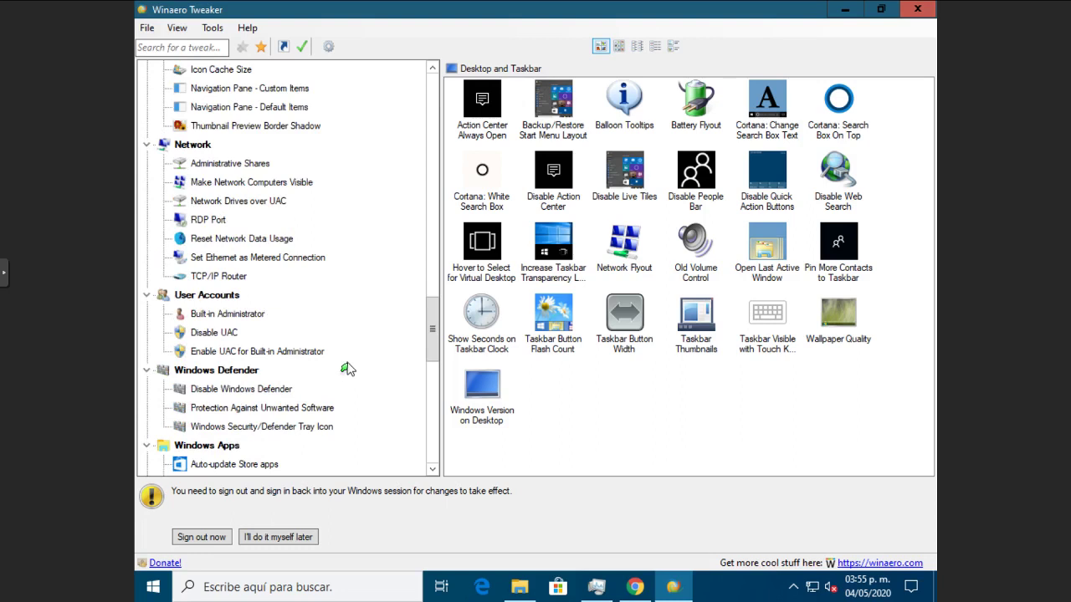
pyautogui.scroll(-3, 347, 364)
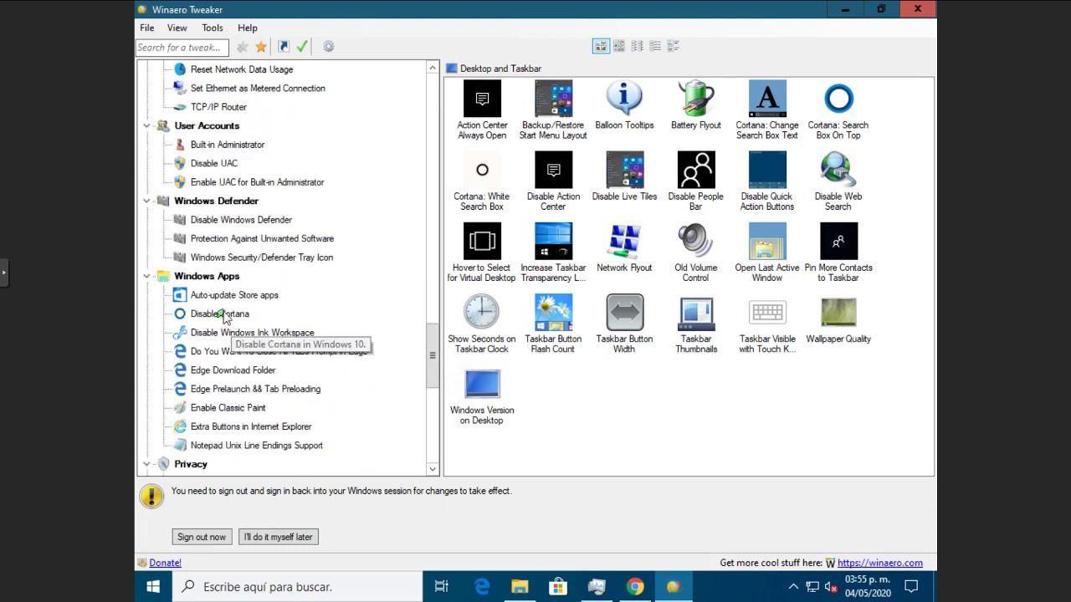
# Step: Check the Auto-update Store apps tweak, and disable Cortana and the Windows Ink workspace under Windows Apps
pyautogui.click(235, 295)
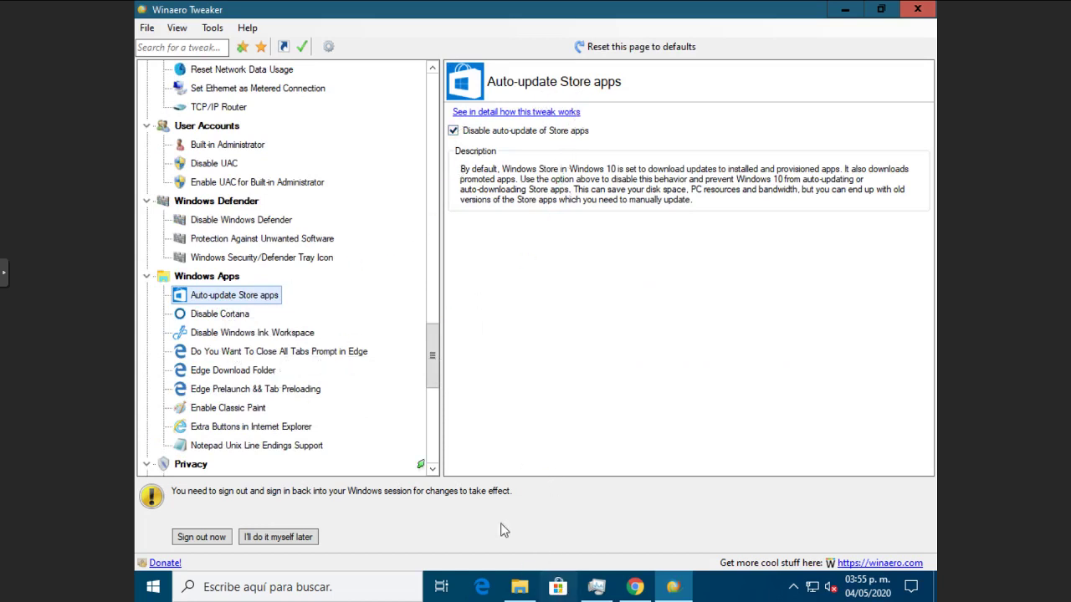
pyautogui.click(238, 315)
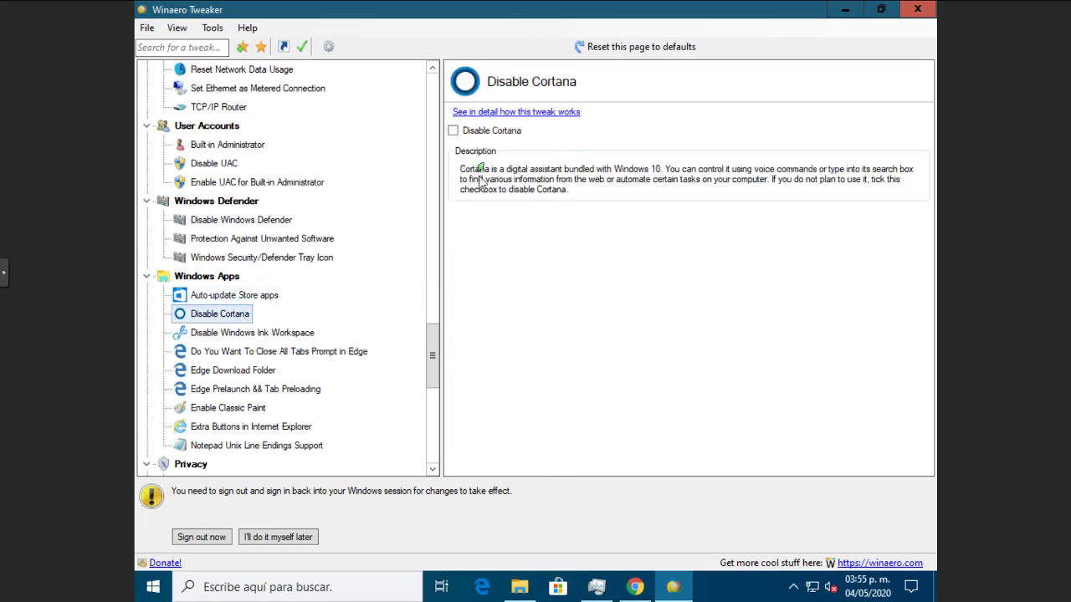
pyautogui.click(452, 131)
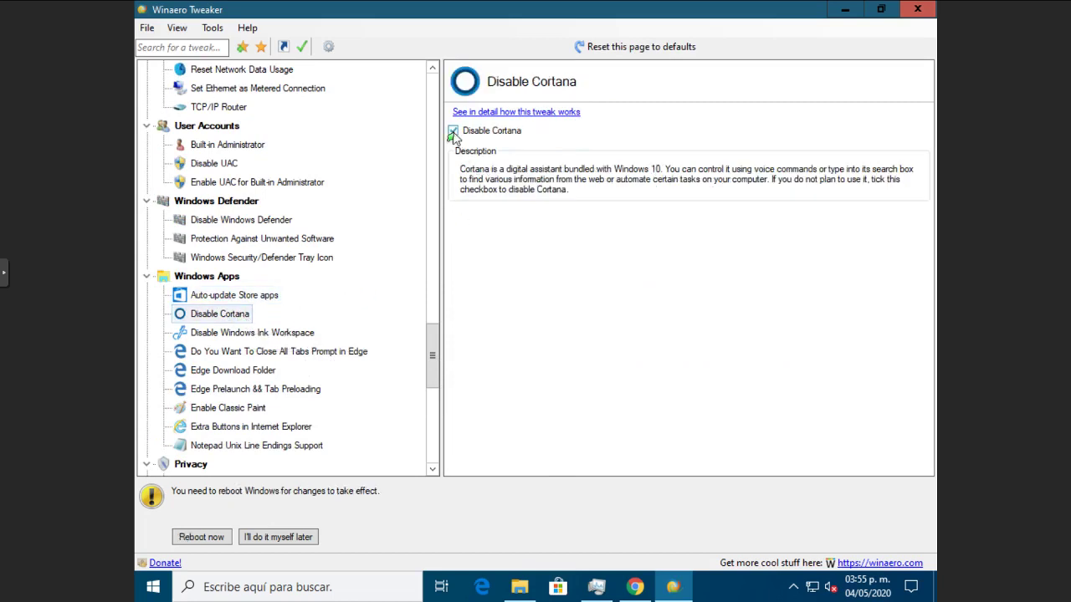
pyautogui.click(284, 337)
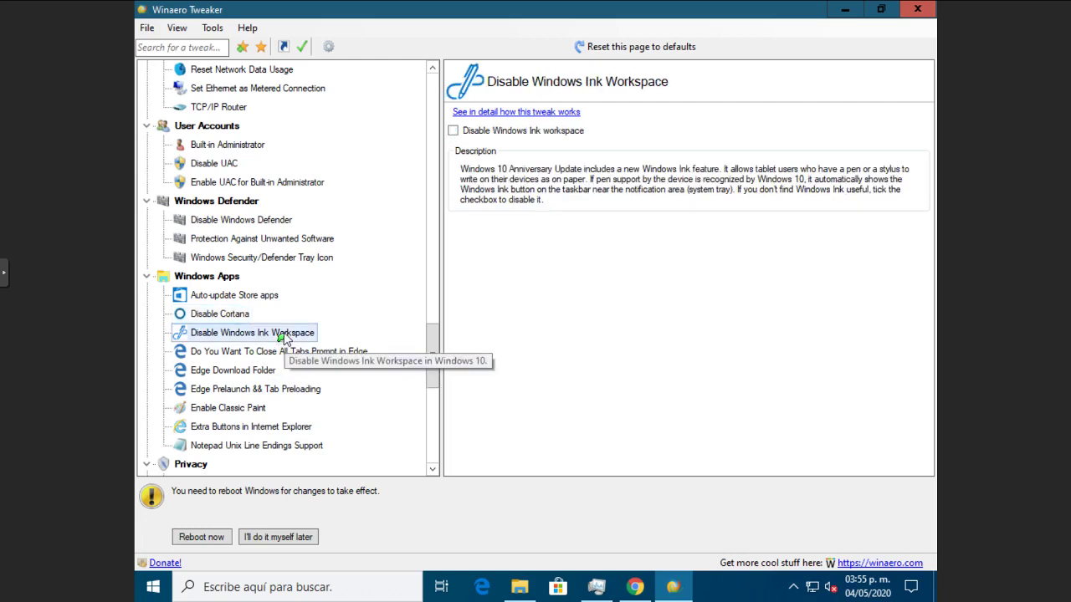
pyautogui.click(452, 131)
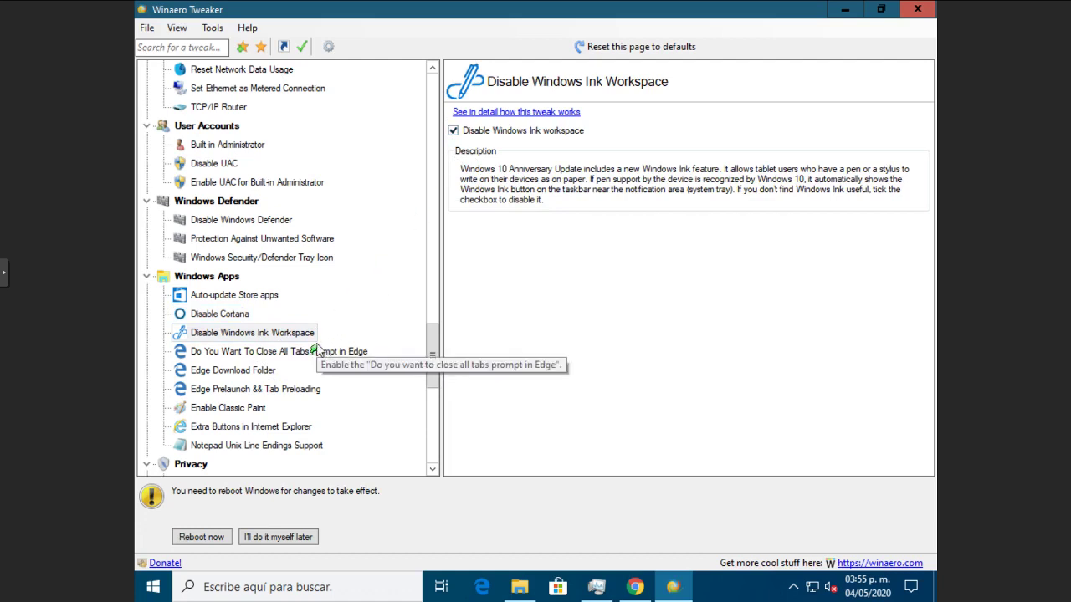
# Step: Activate Windows Photo Viewer under Get Classic Apps
pyautogui.scroll(-4, 318, 350)
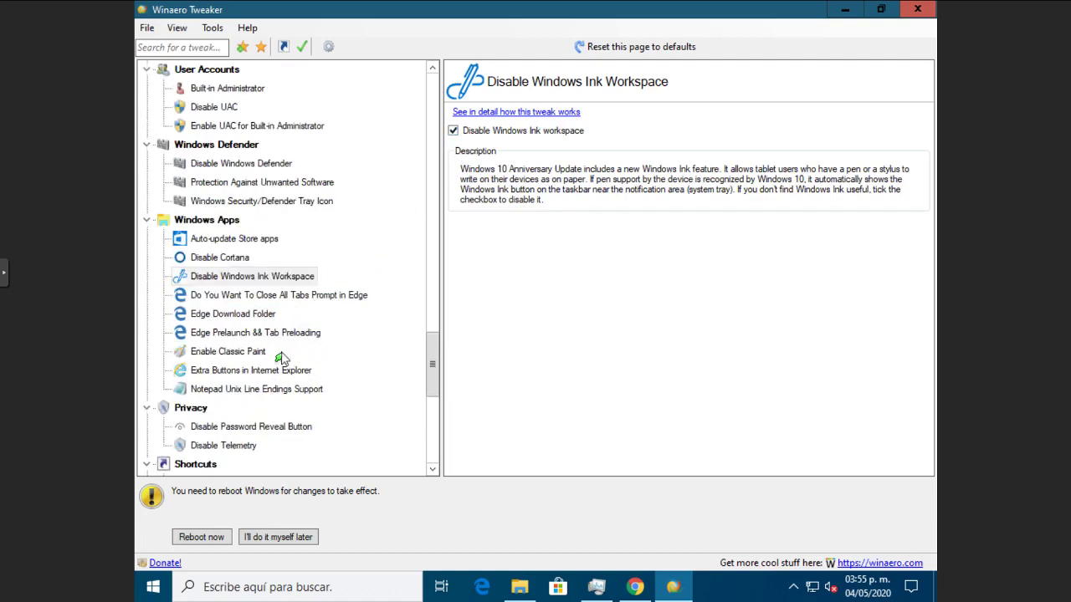
pyautogui.scroll(-4, 326, 348)
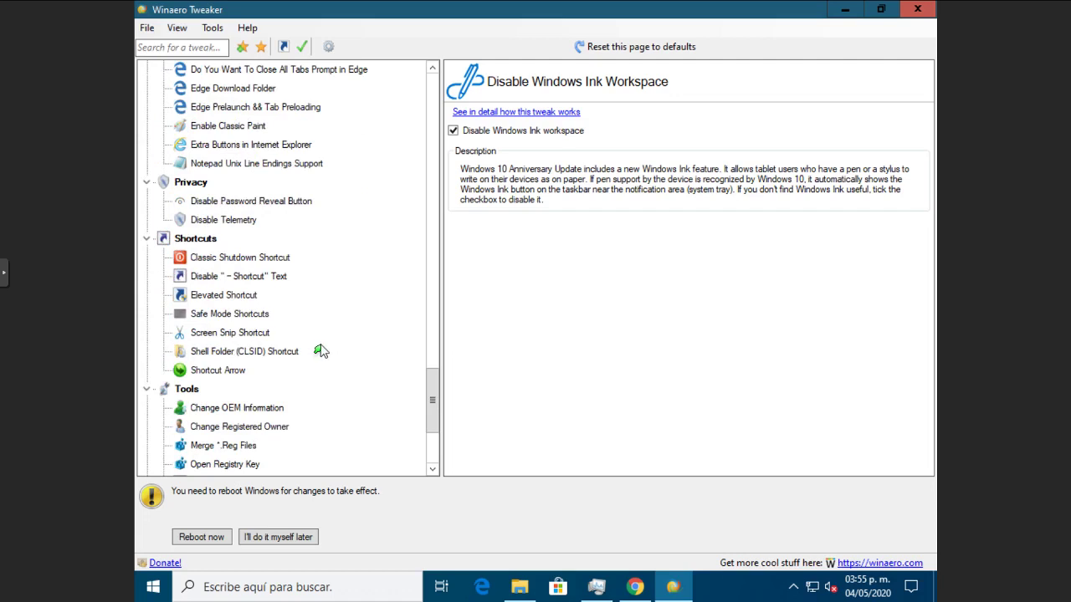
pyautogui.scroll(-1, 310, 343)
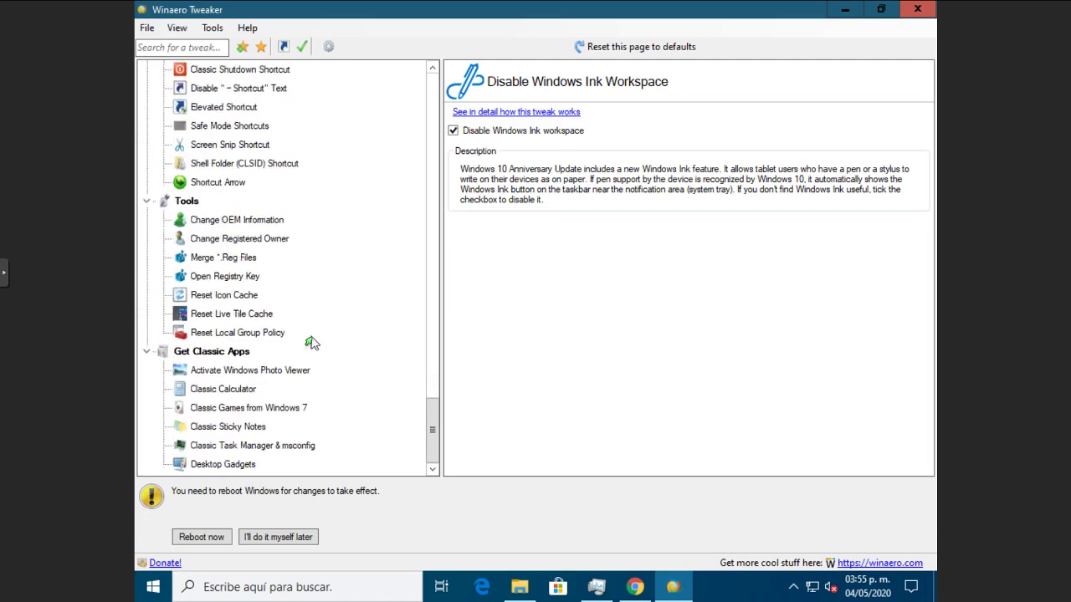
pyautogui.click(223, 374)
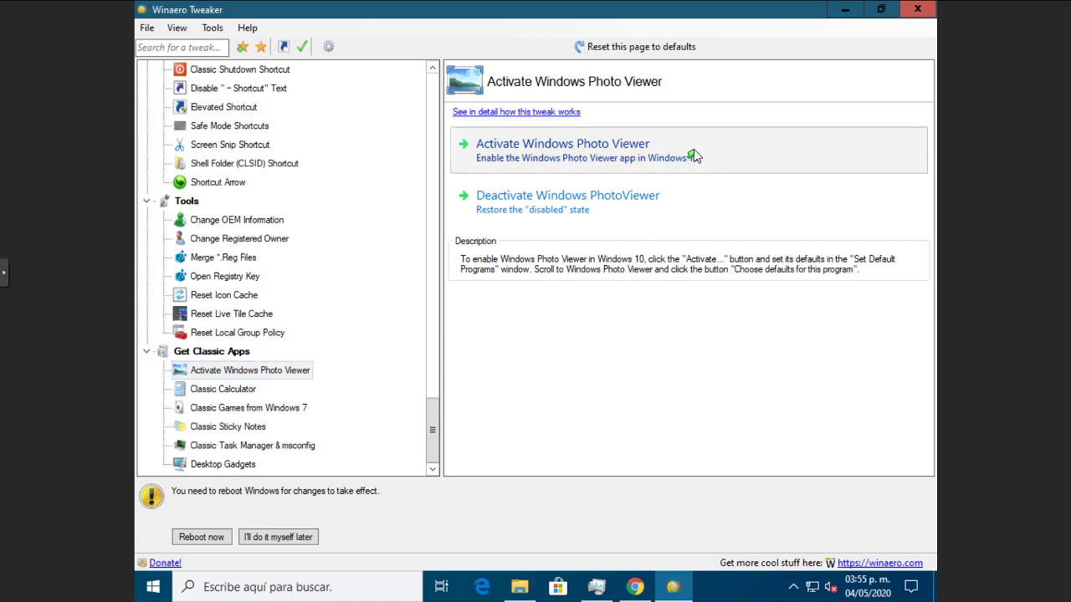
pyautogui.click(693, 152)
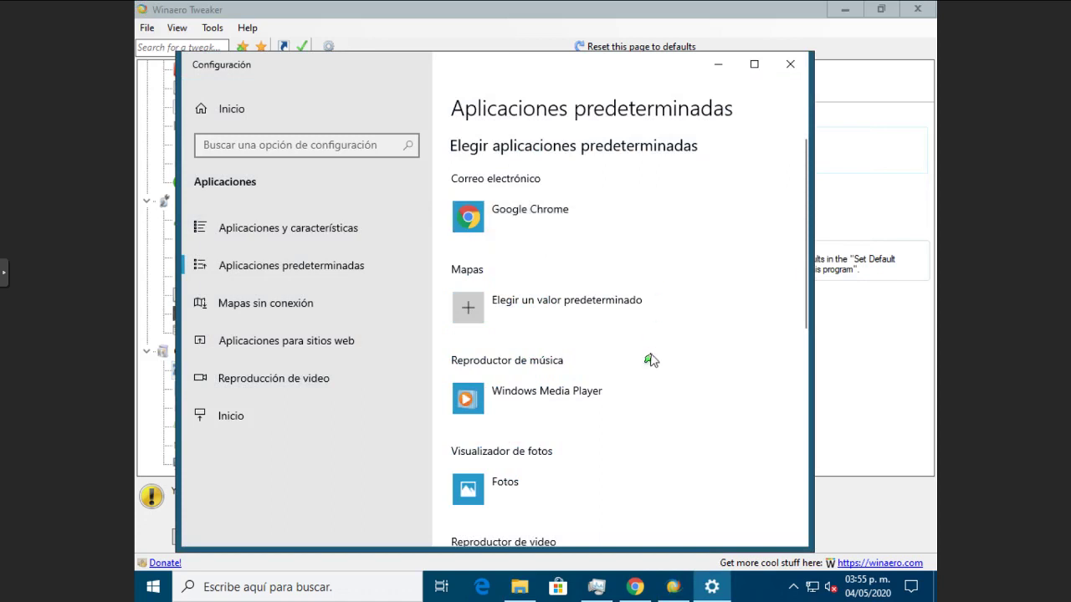
# Step: Examine the applications offered for the default photo viewer in the Windows settings, and close the settings window
pyautogui.scroll(-3, 535, 480)
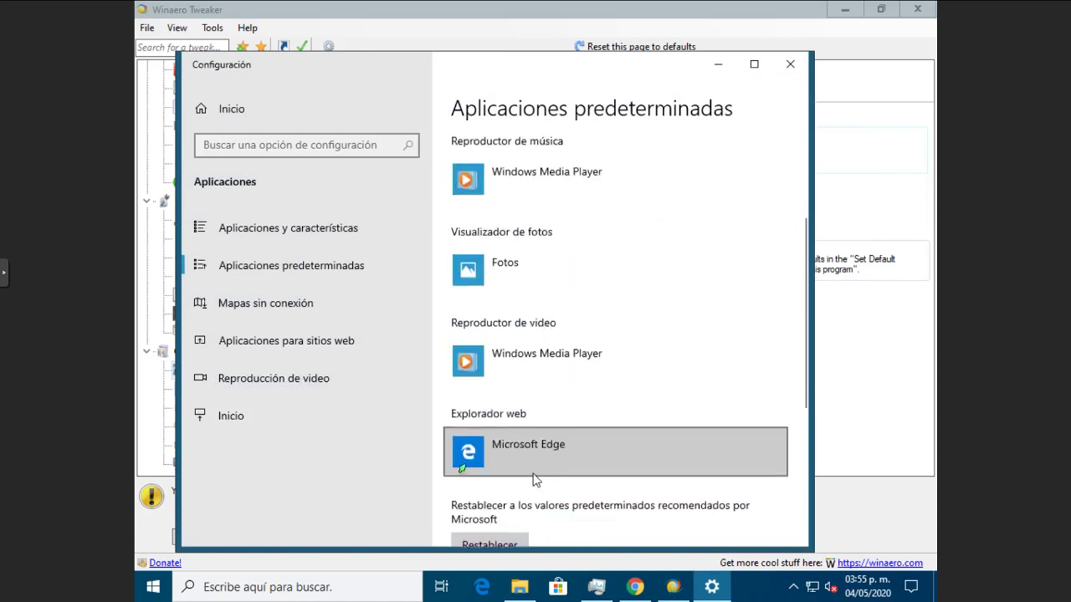
pyautogui.click(535, 276)
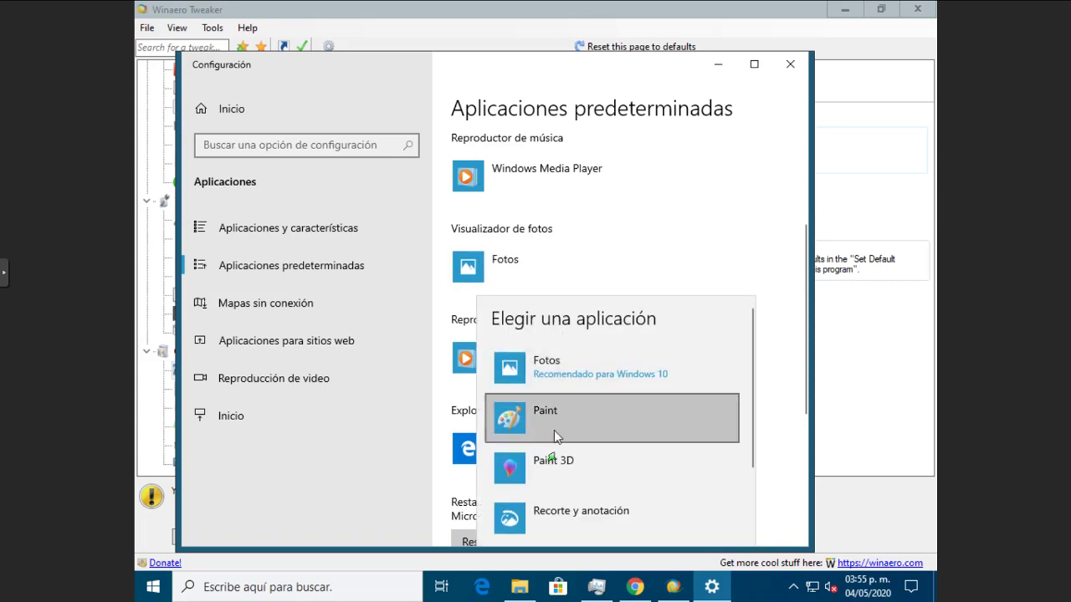
pyautogui.click(616, 221)
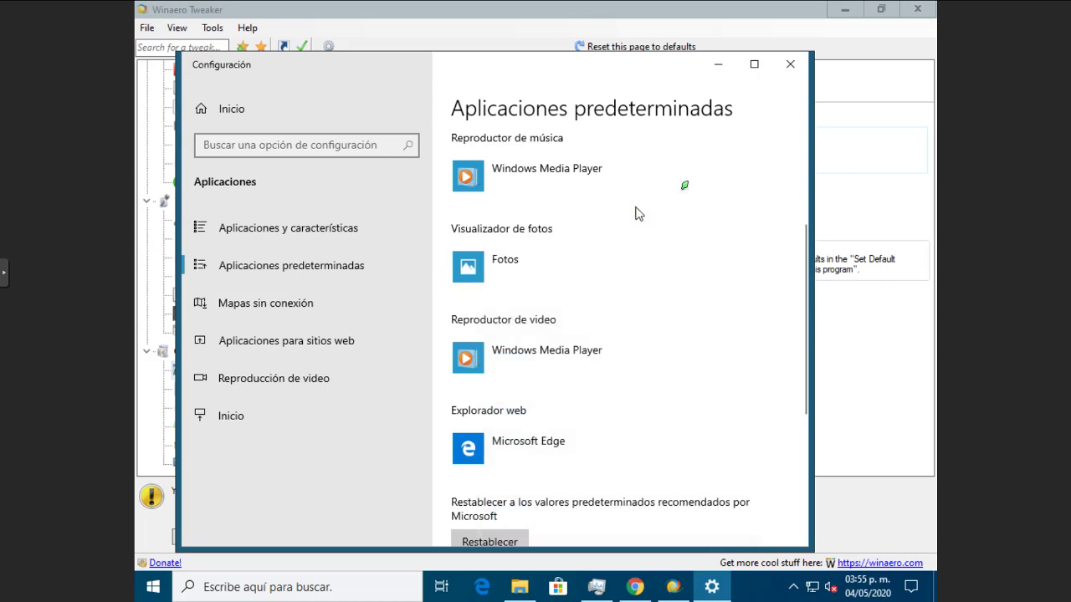
pyautogui.click(789, 67)
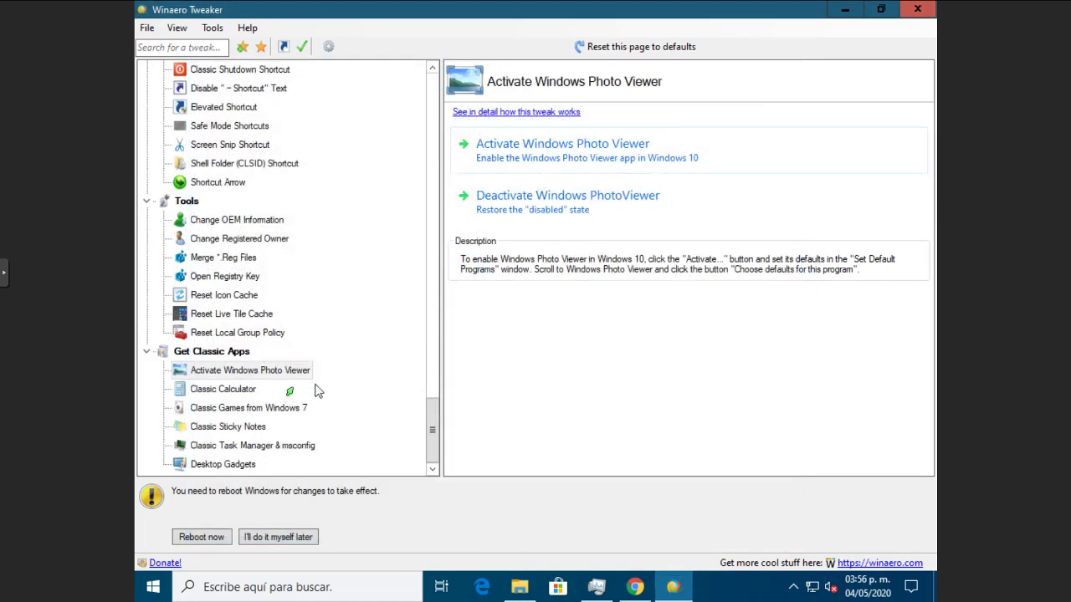
# Step: Check the Classic Calculator, Classic Task Manager & msconfig and Classic Sticky Notes options, dismissing the app choice for the calculator's download link
pyautogui.click(249, 393)
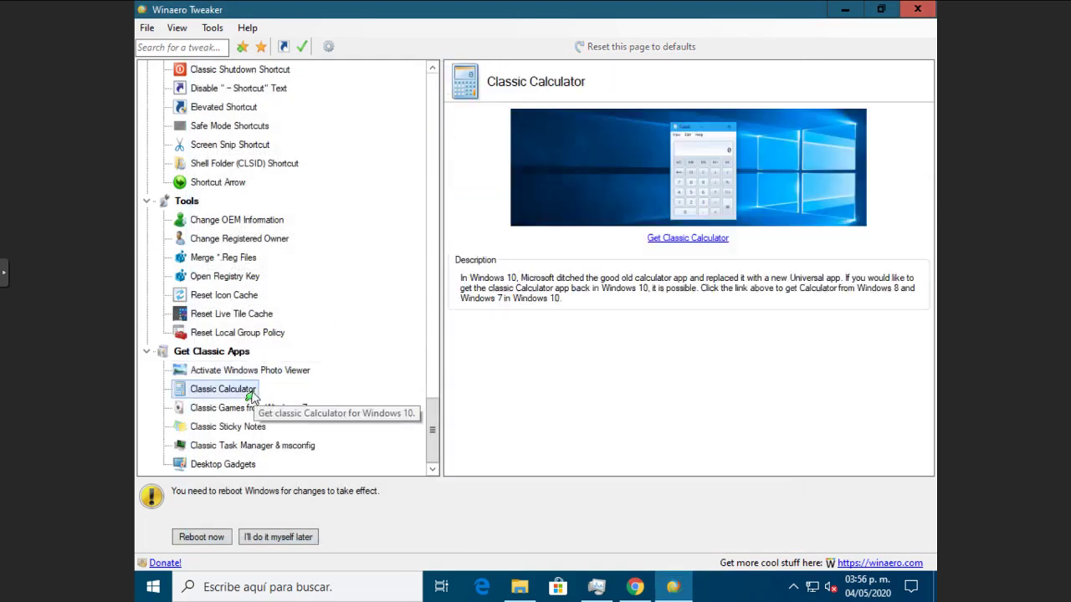
pyautogui.click(694, 239)
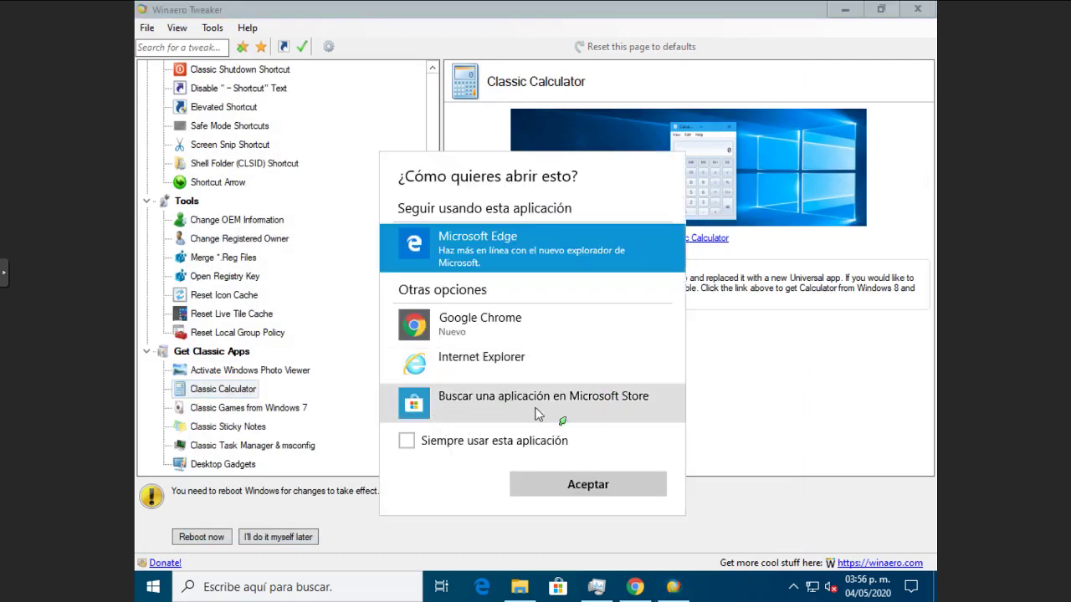
pyautogui.click(725, 391)
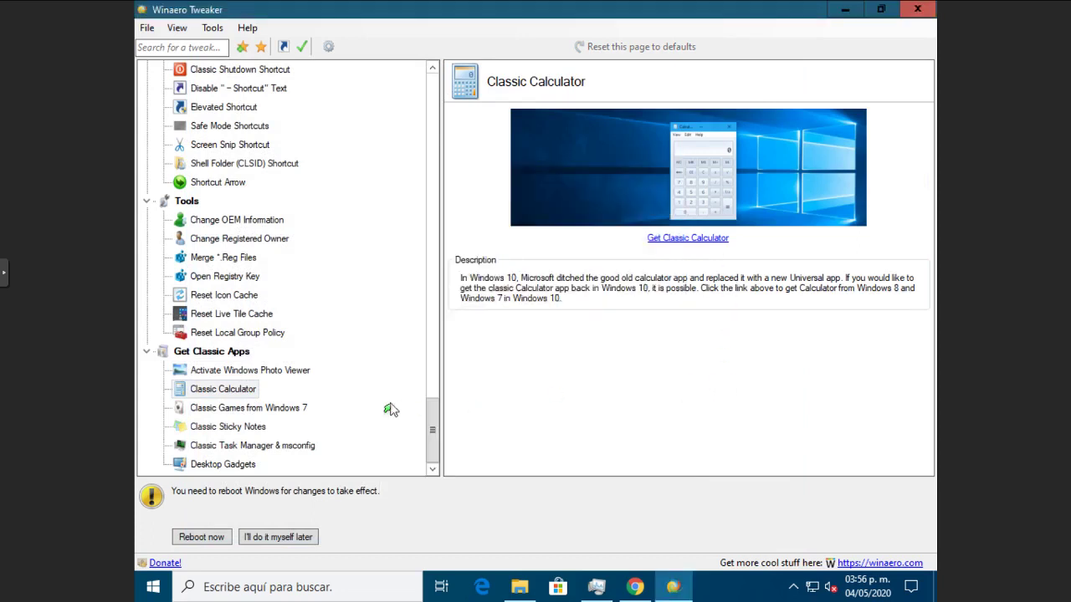
pyautogui.click(246, 444)
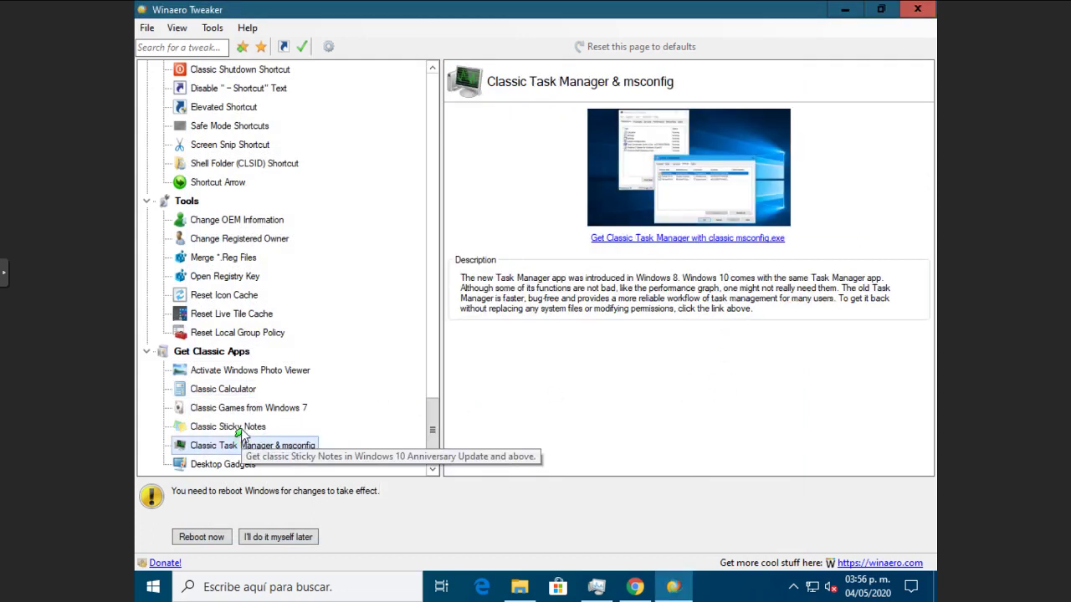
pyautogui.click(245, 429)
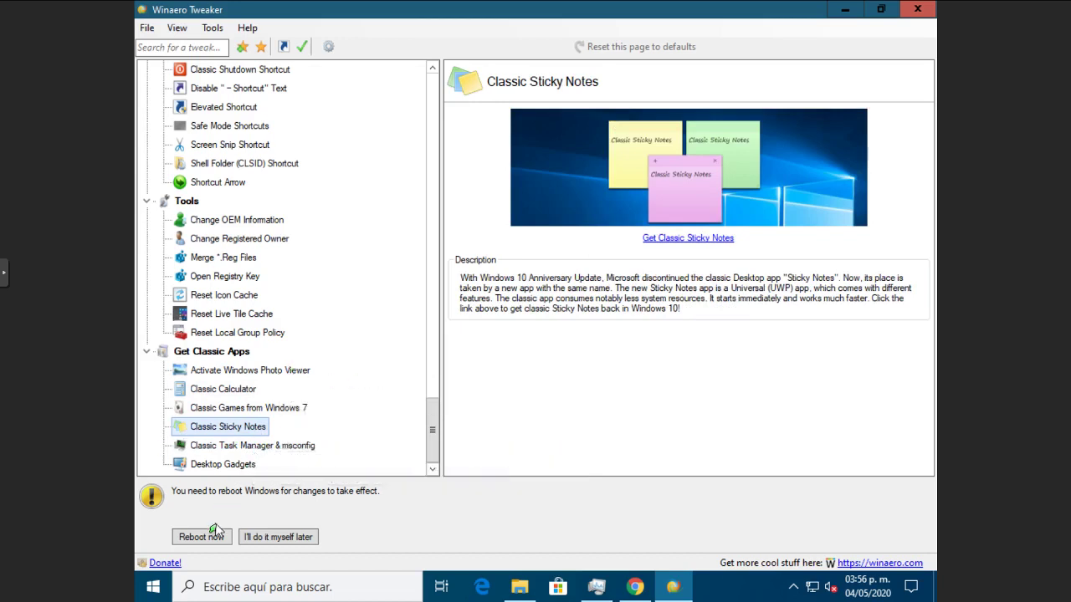
# Step: Close the Chrome and File Explorer windows, and reboot Windows from Winaero Tweaker to apply the tweaks
pyautogui.click(636, 588)
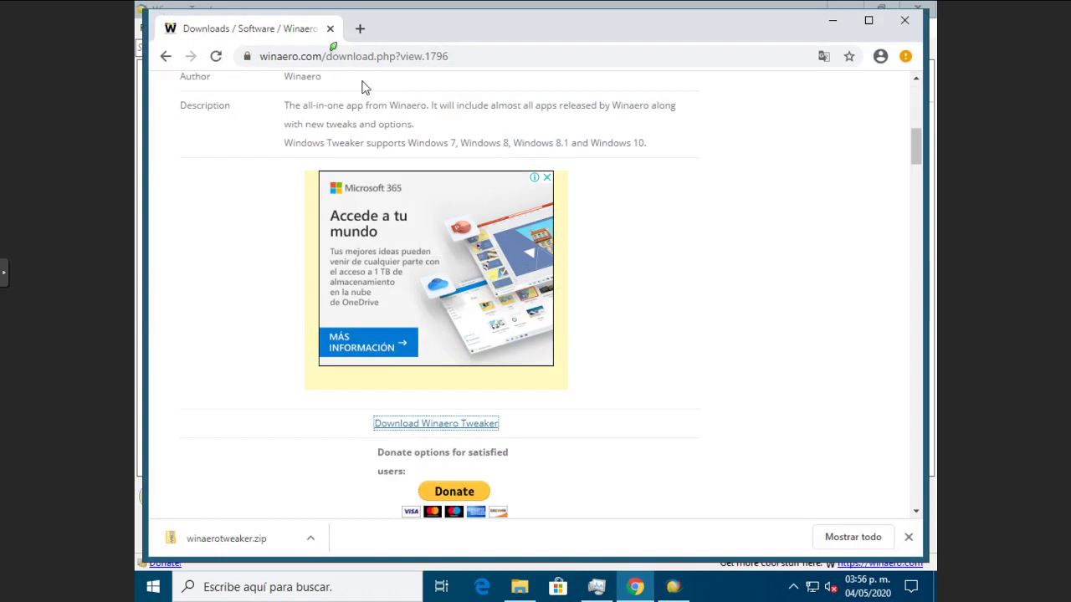
pyautogui.click(333, 32)
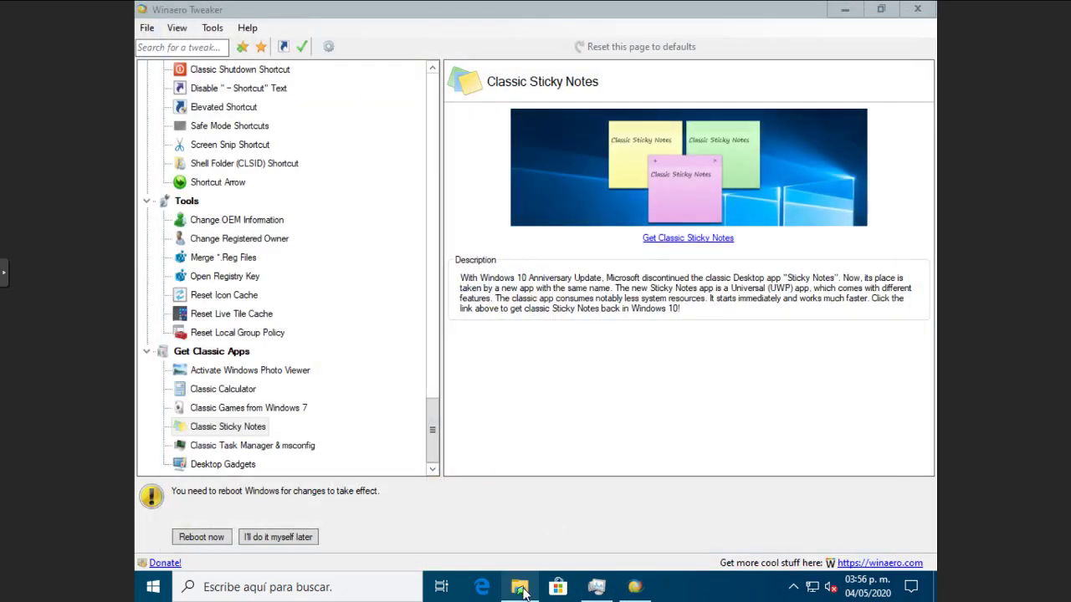
pyautogui.click(519, 587)
pyautogui.click(834, 74)
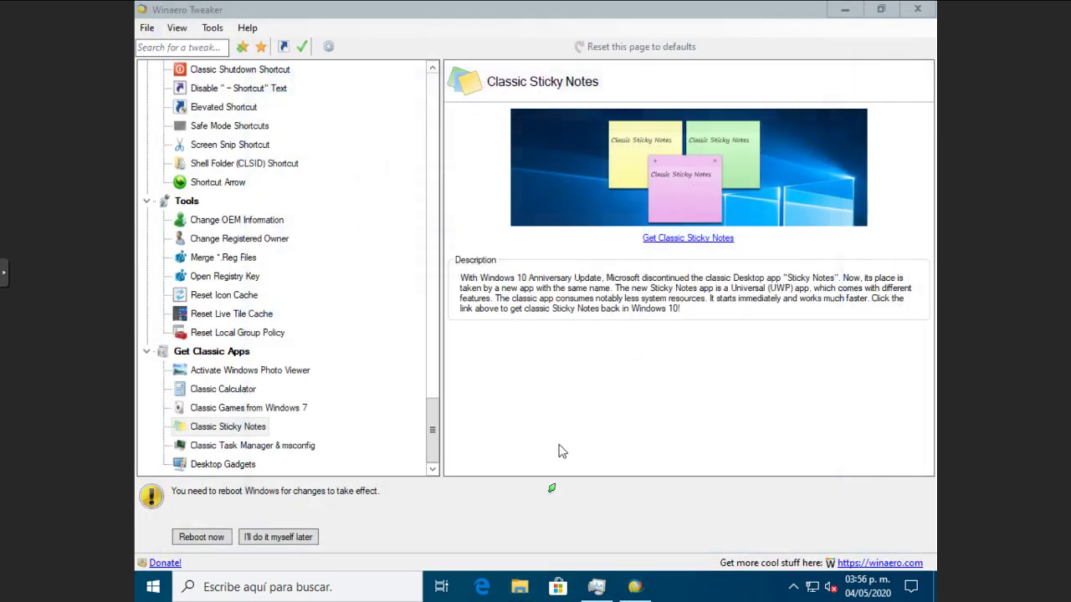
pyautogui.click(185, 540)
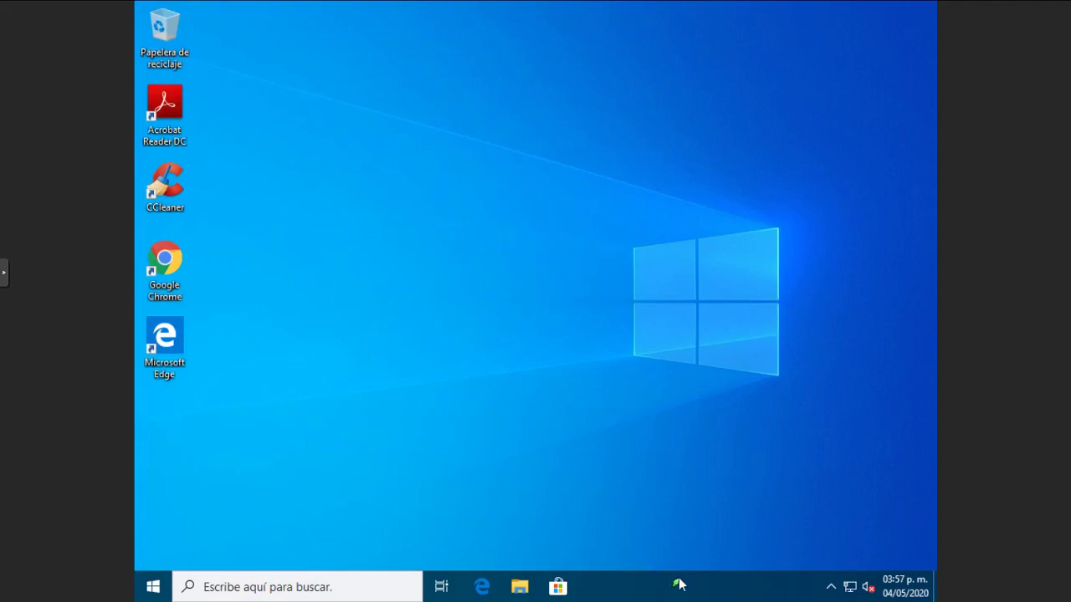
# Step: Open Task Manager full screen, and examine the background processes and the CPU performance after the reboot
pyautogui.rightClick(678, 585)
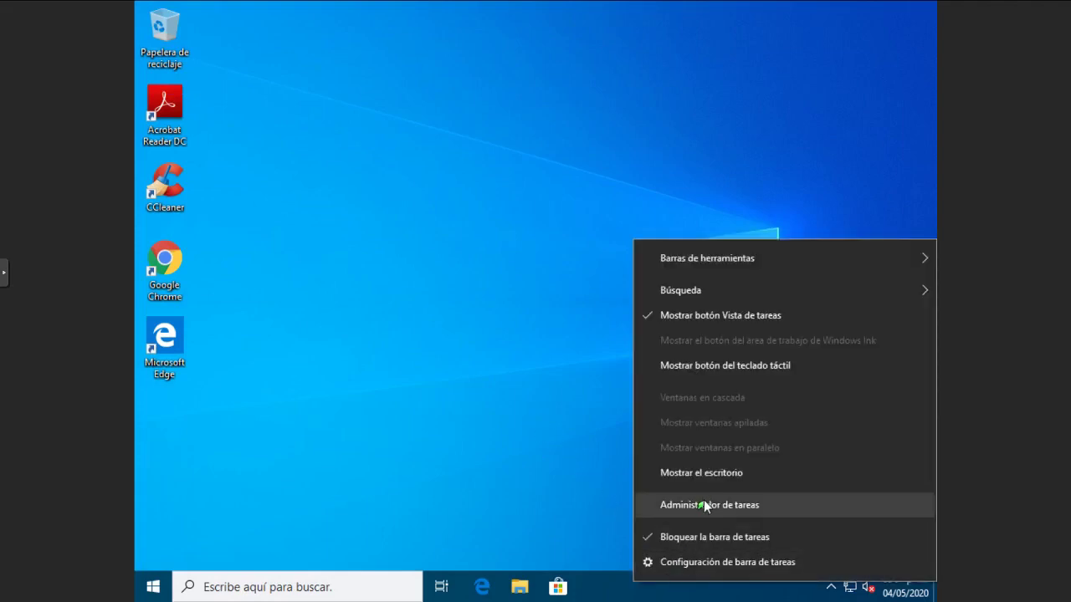
pyautogui.click(704, 505)
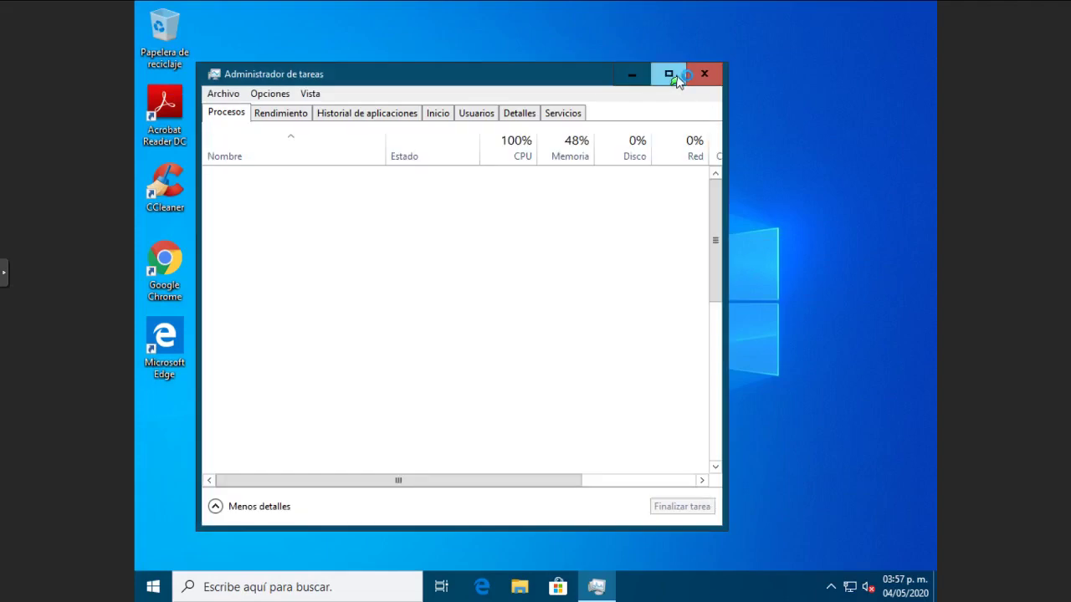
pyautogui.click(669, 75)
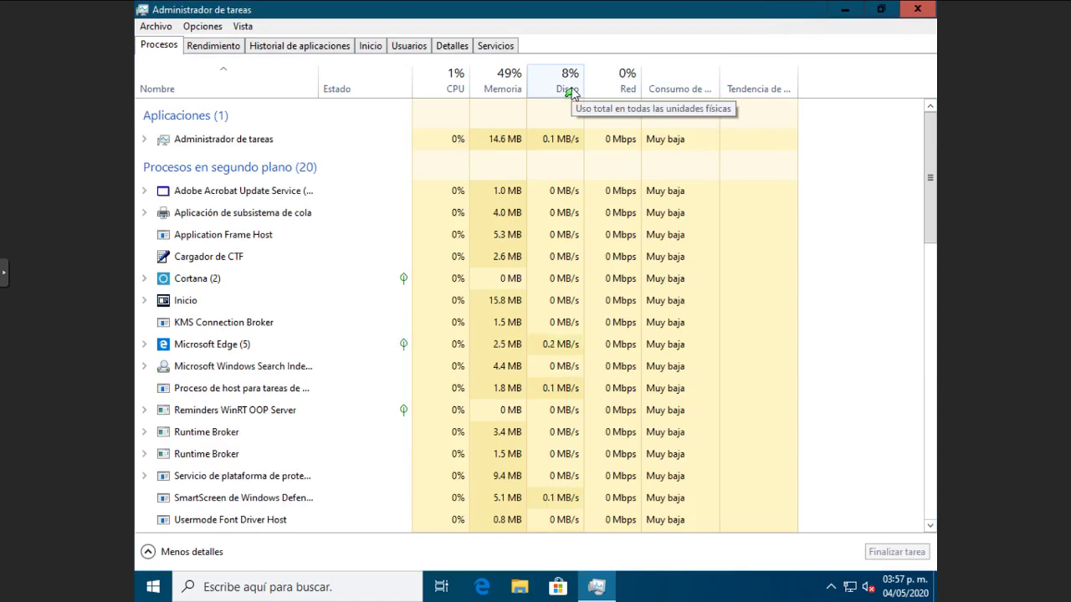
pyautogui.click(287, 194)
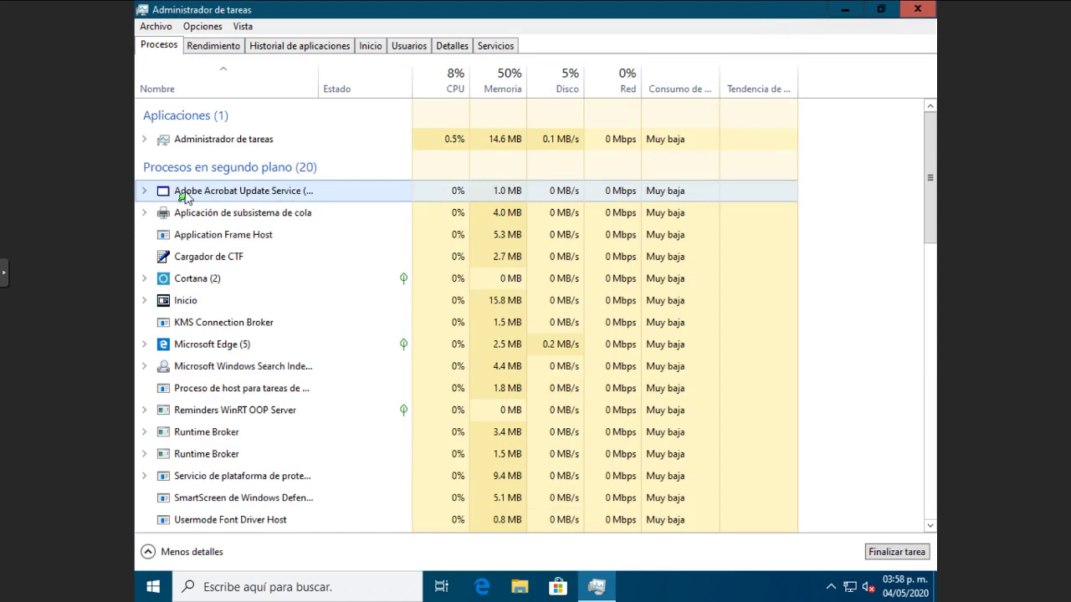
pyautogui.click(212, 48)
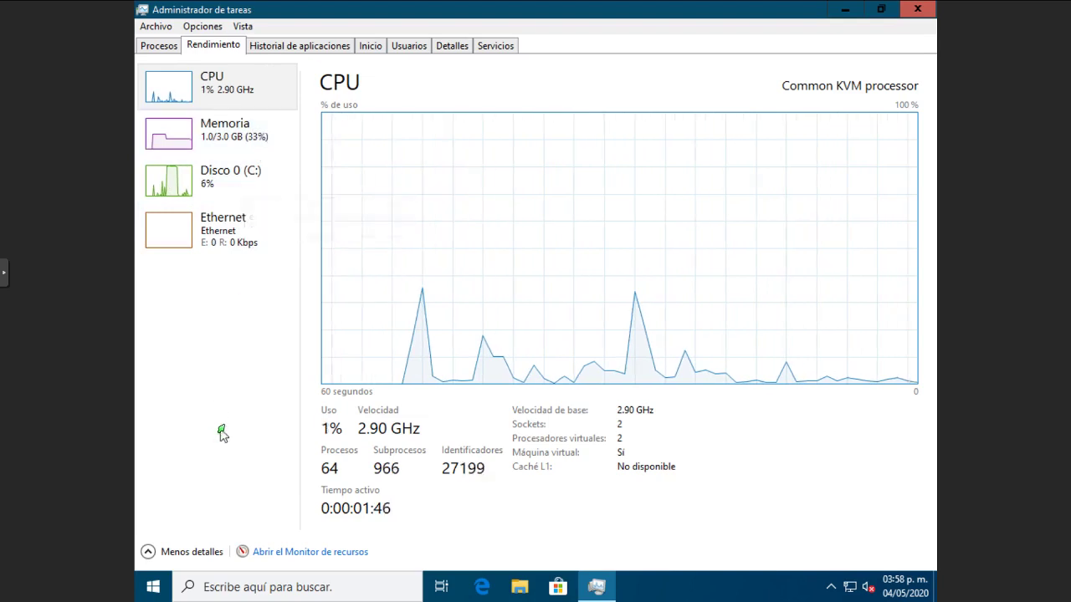
# Step: Launch System Ninja, allow it to make changes to the device, and maximize its window
pyautogui.click(152, 591)
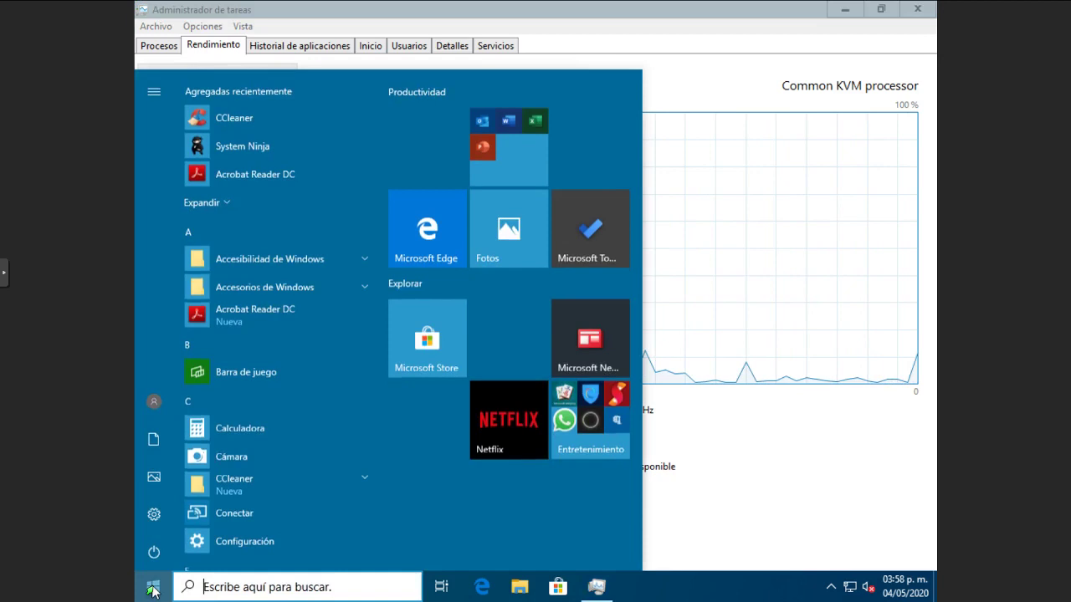
pyautogui.click(268, 148)
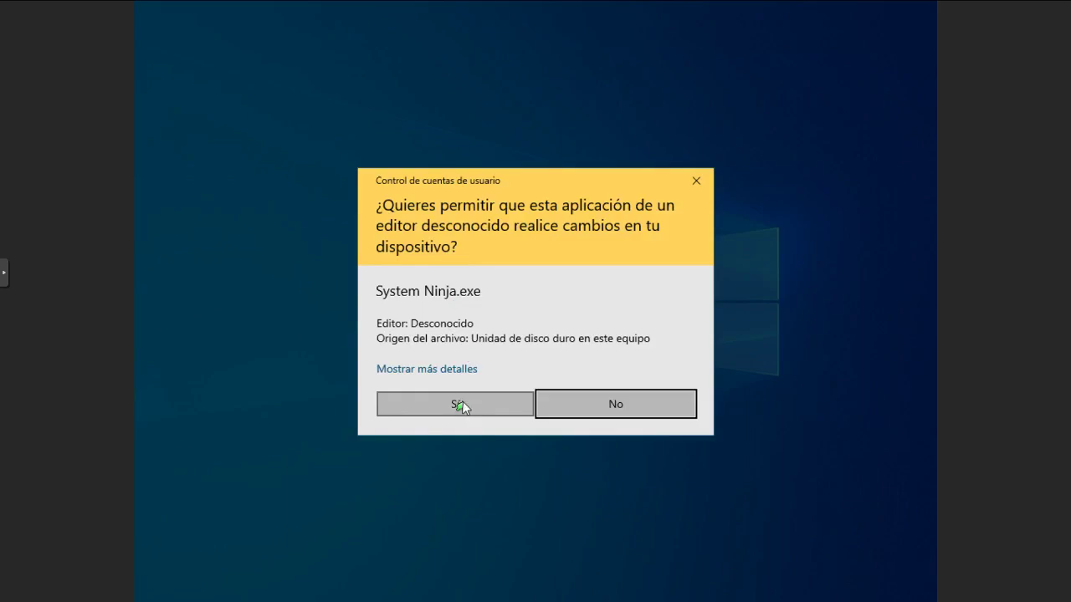
pyautogui.click(460, 404)
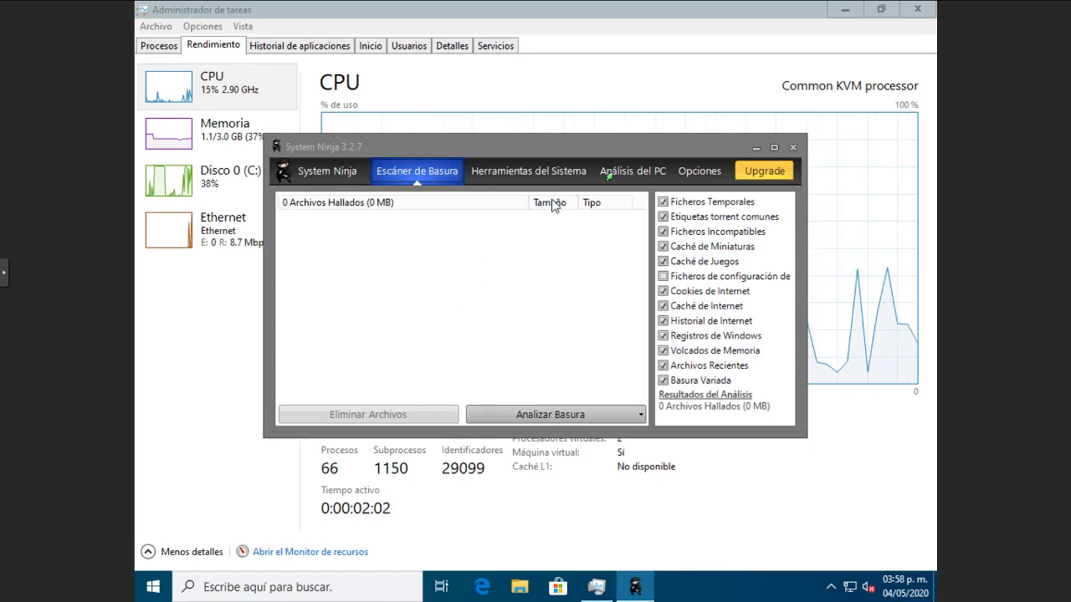
pyautogui.click(774, 147)
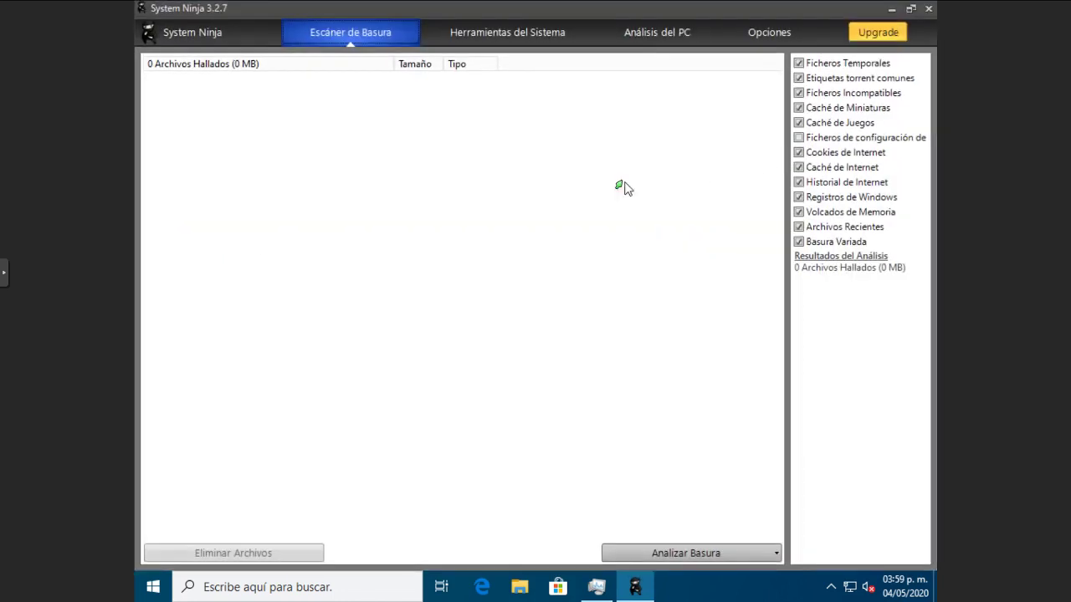
# Step: Mark Google Update Helper, CCleaner and Google Chrome in System Ninja's uninstaller, and close the program without uninstalling them
pyautogui.click(516, 33)
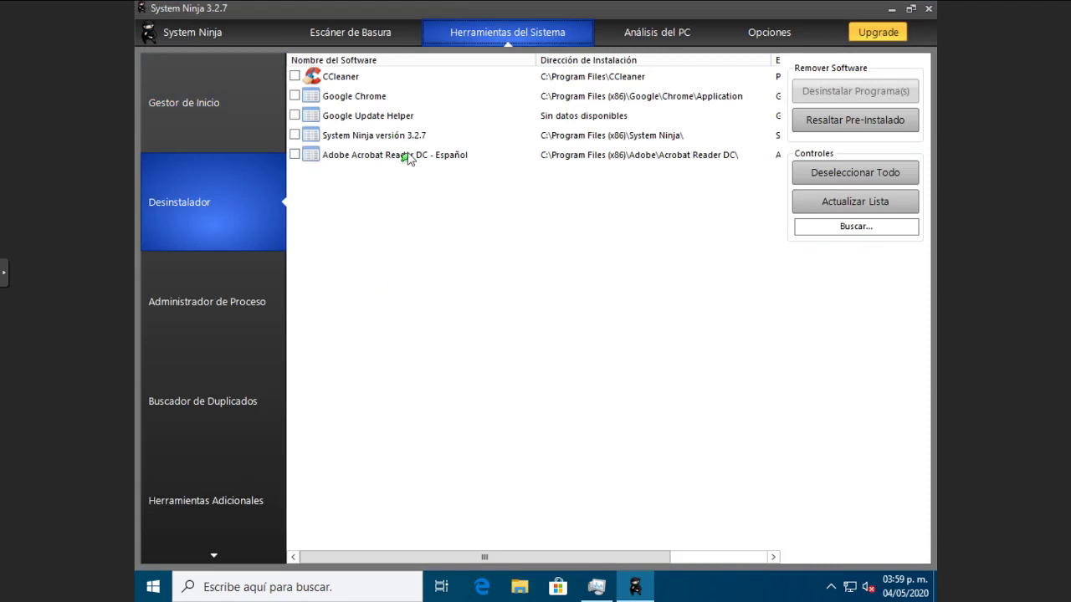
pyautogui.click(293, 116)
pyautogui.click(295, 76)
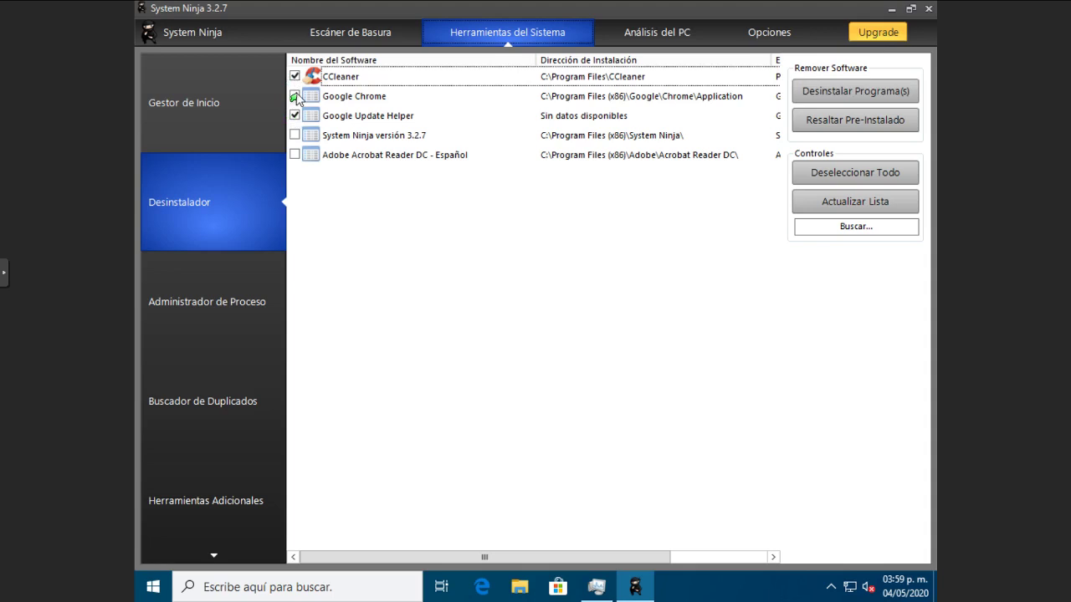
pyautogui.click(295, 97)
pyautogui.click(928, 10)
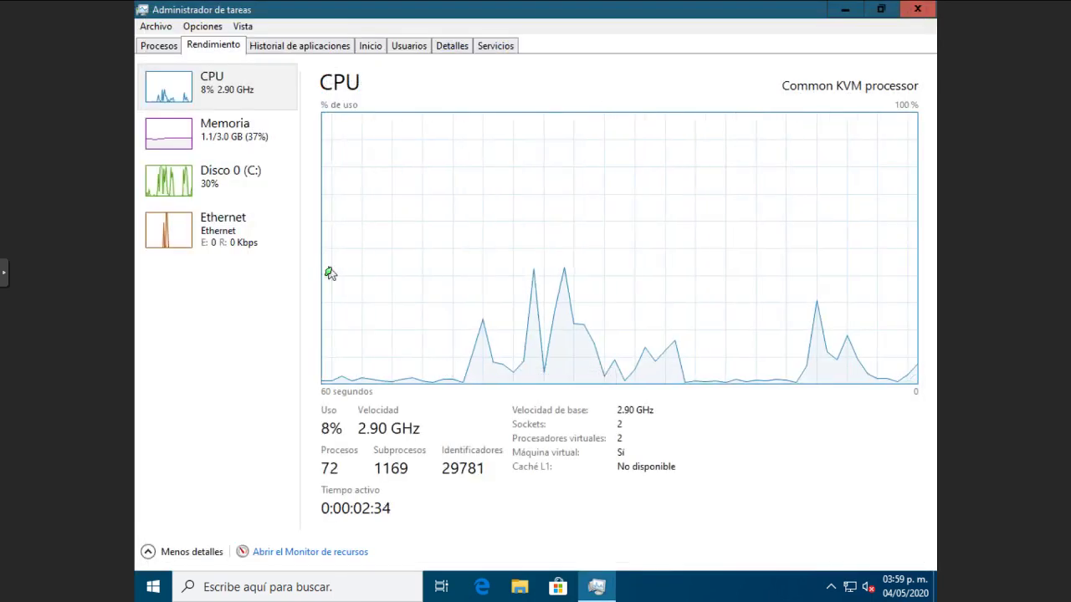